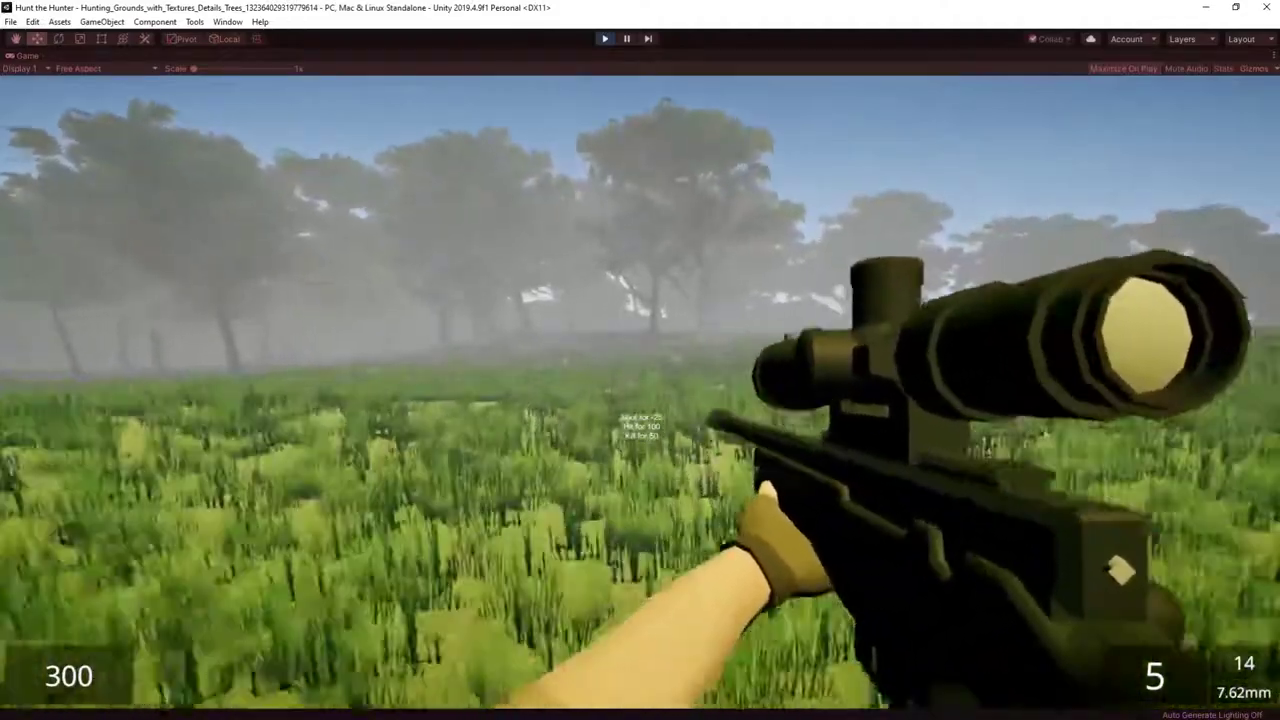
Step: Playtest the hunting scene by walking across the grassland and aiming the sniper rifle through its scope
{"action": "key", "text": "w"}
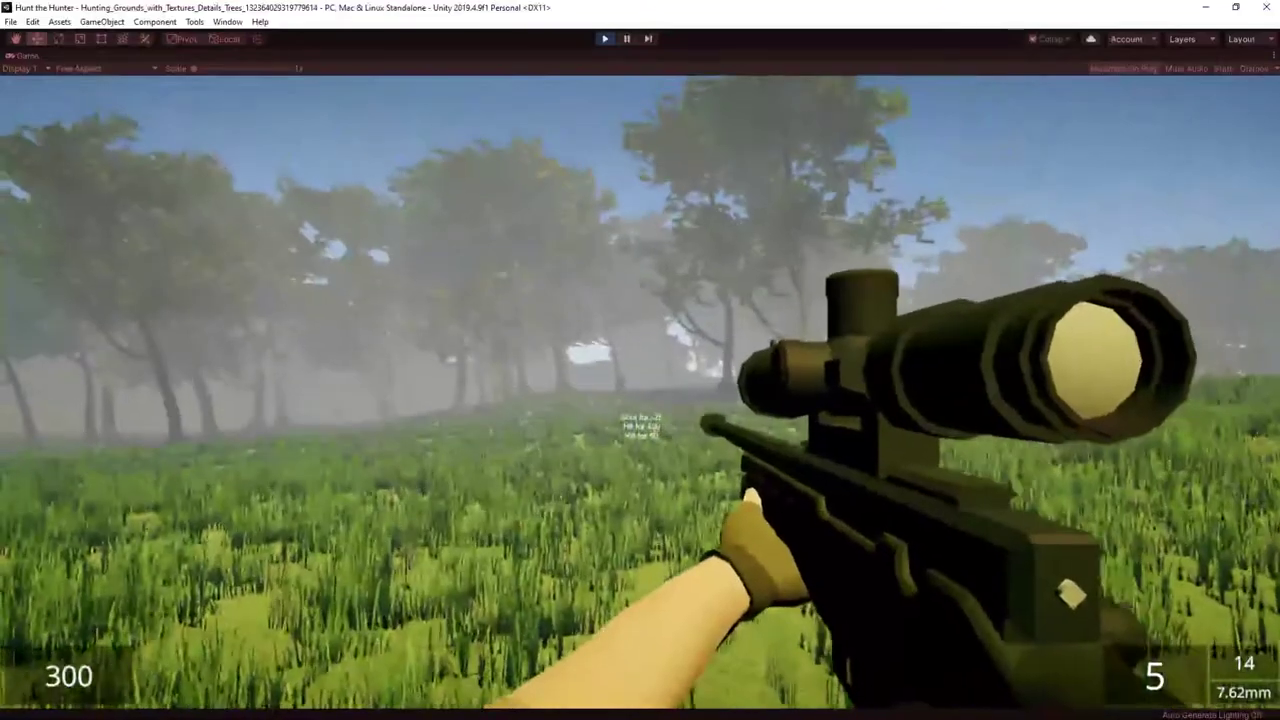
{"action": "right_click", "coordinate": [641, 392]}
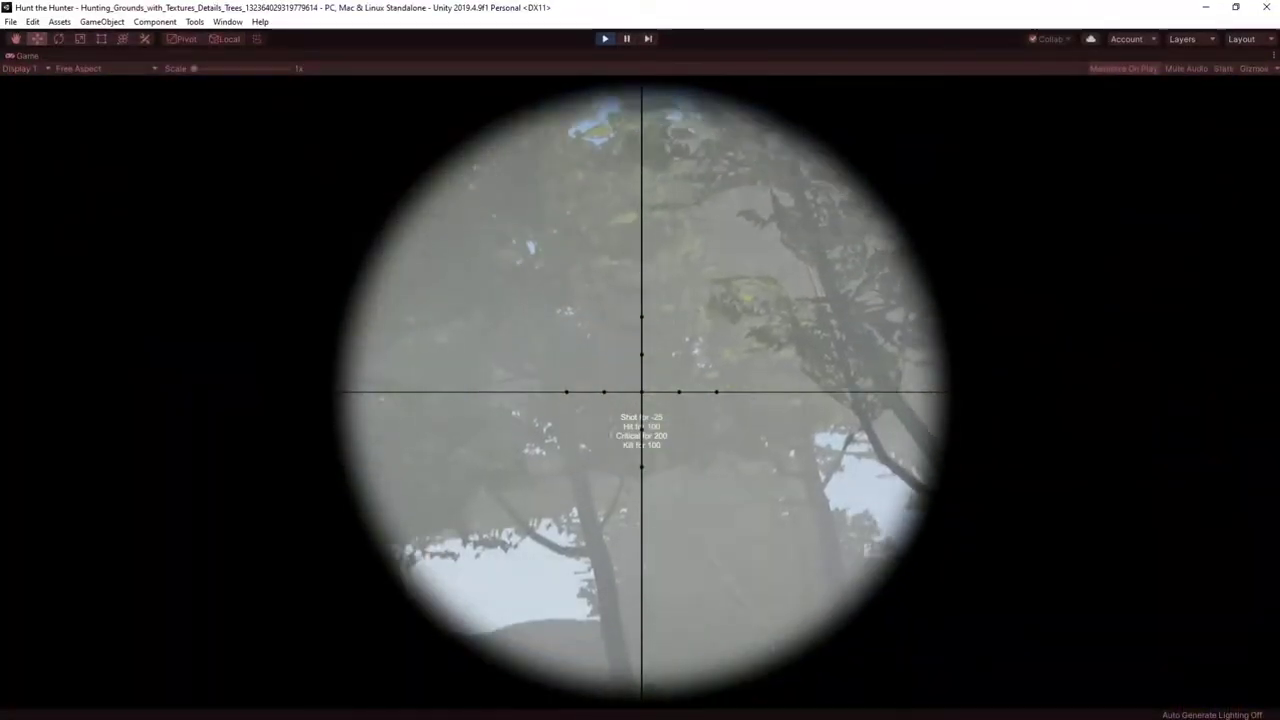
{"action": "right_click", "coordinate": [640, 360]}
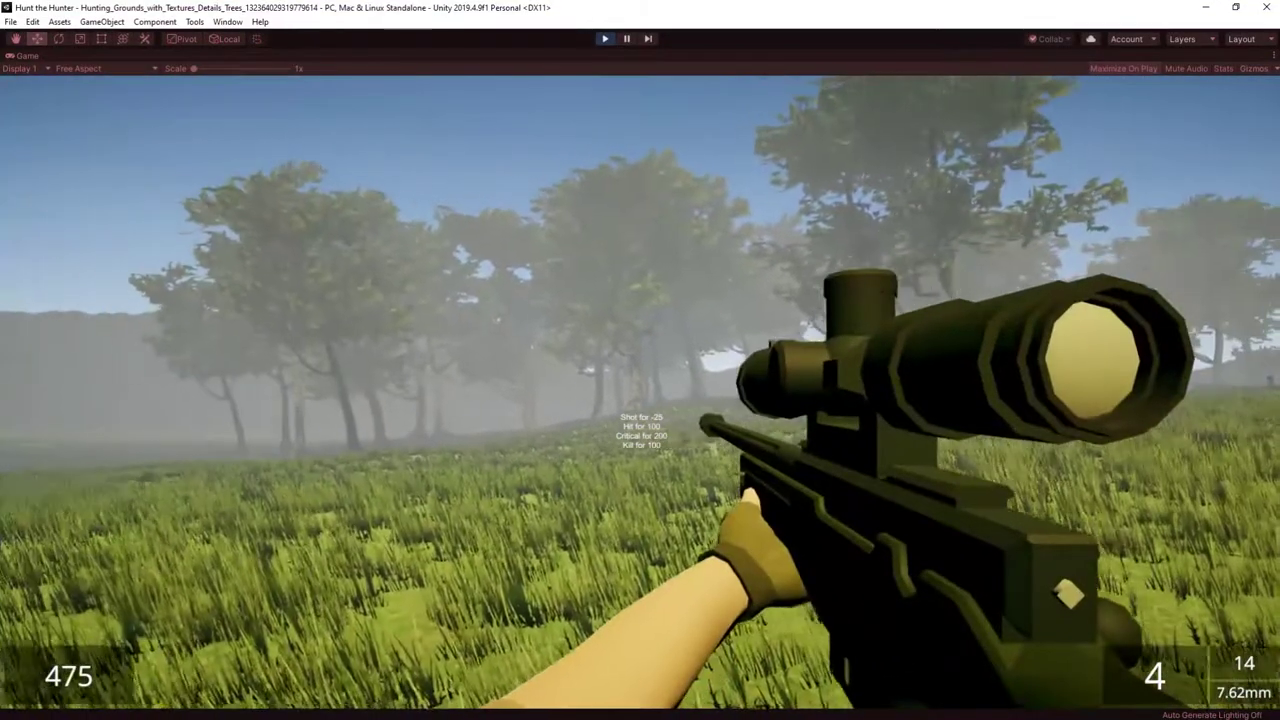
{"action": "key", "text": "w"}
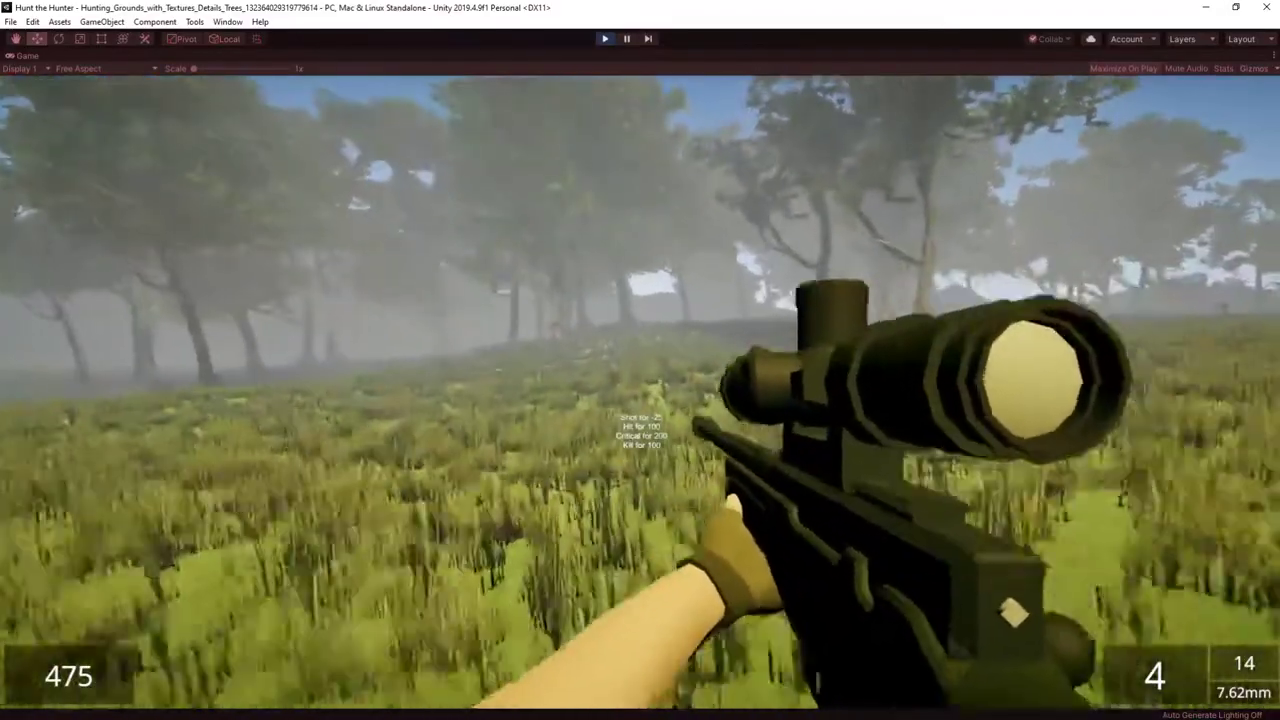
{"action": "key", "text": "w"}
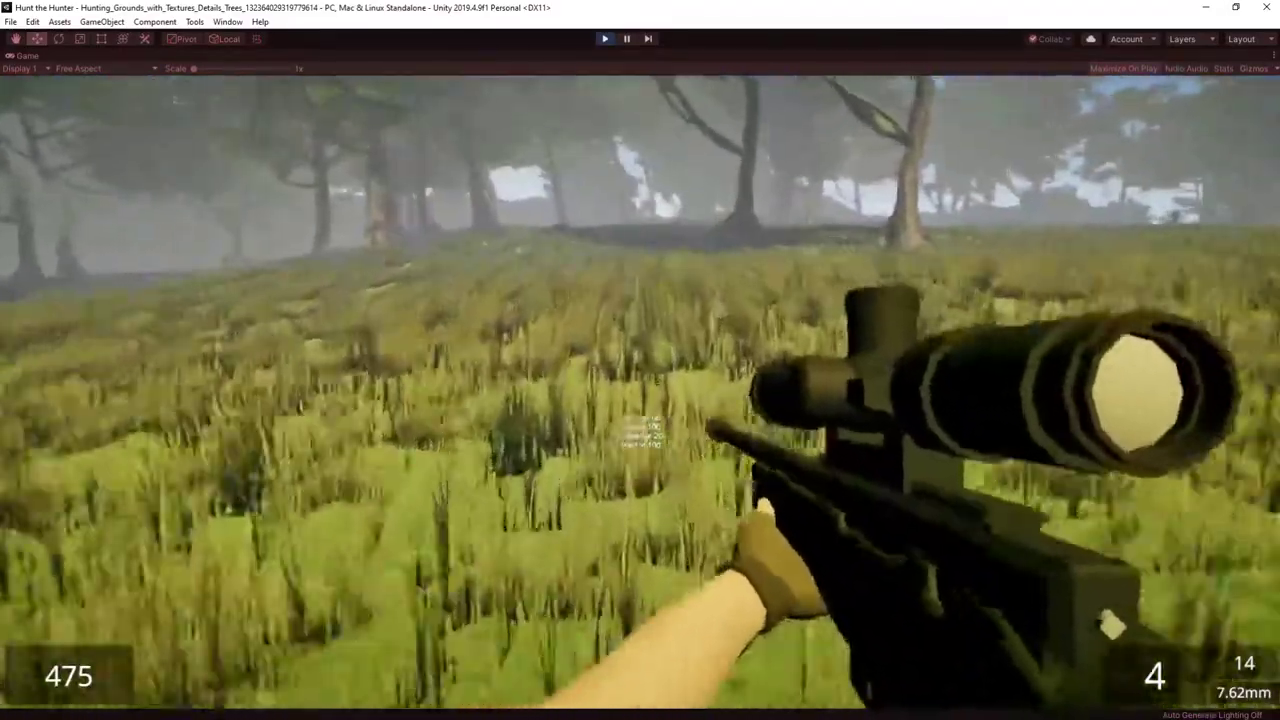
{"action": "key", "text": "w"}
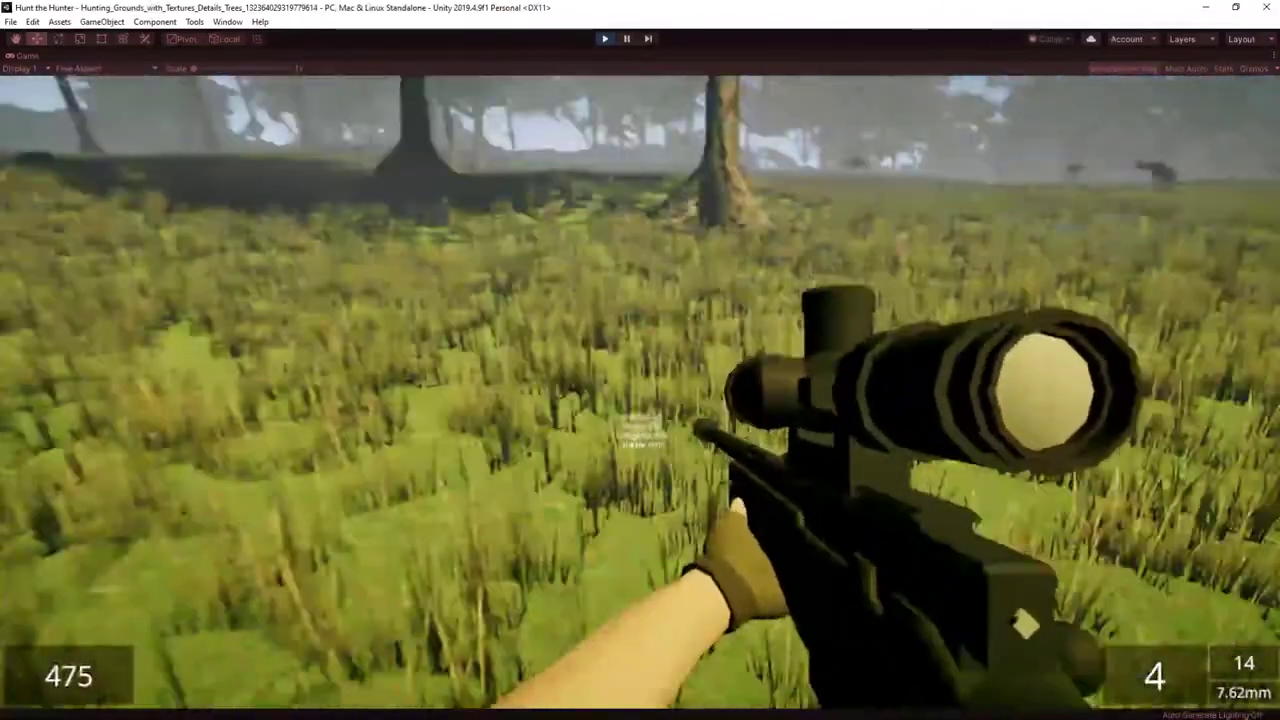
{"action": "key", "text": "w"}
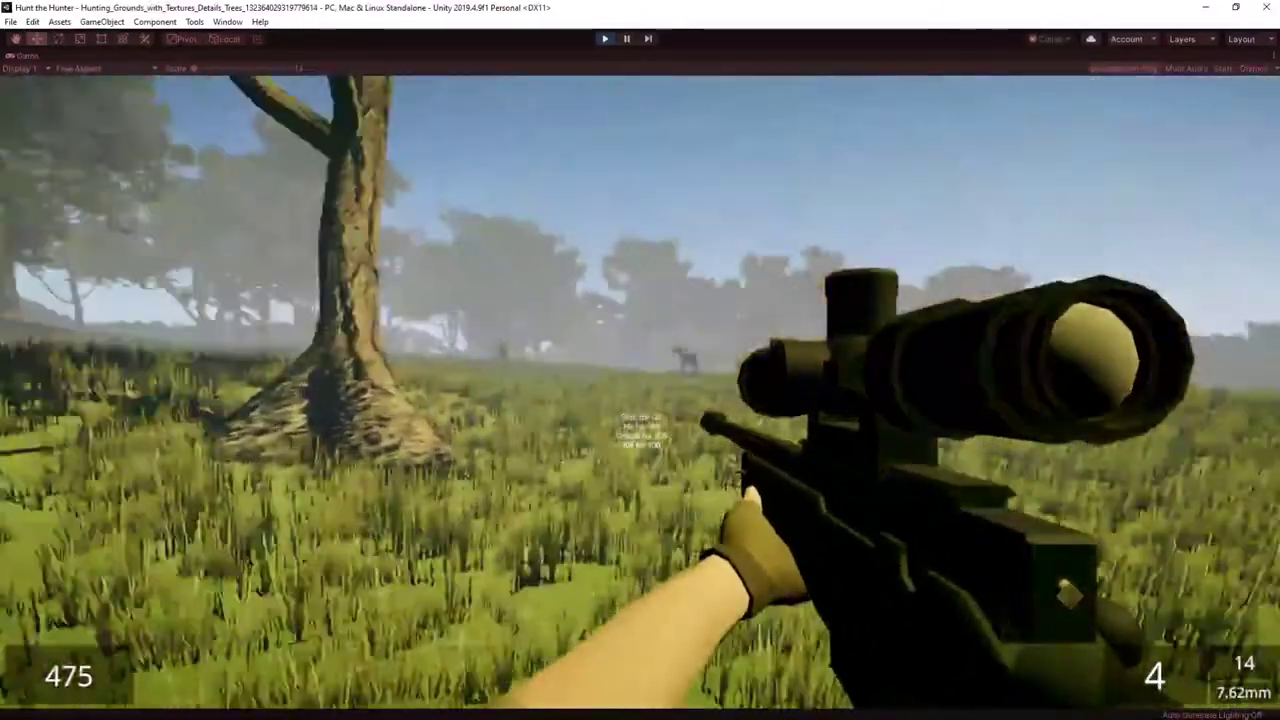
{"action": "right_click", "coordinate": [641, 392]}
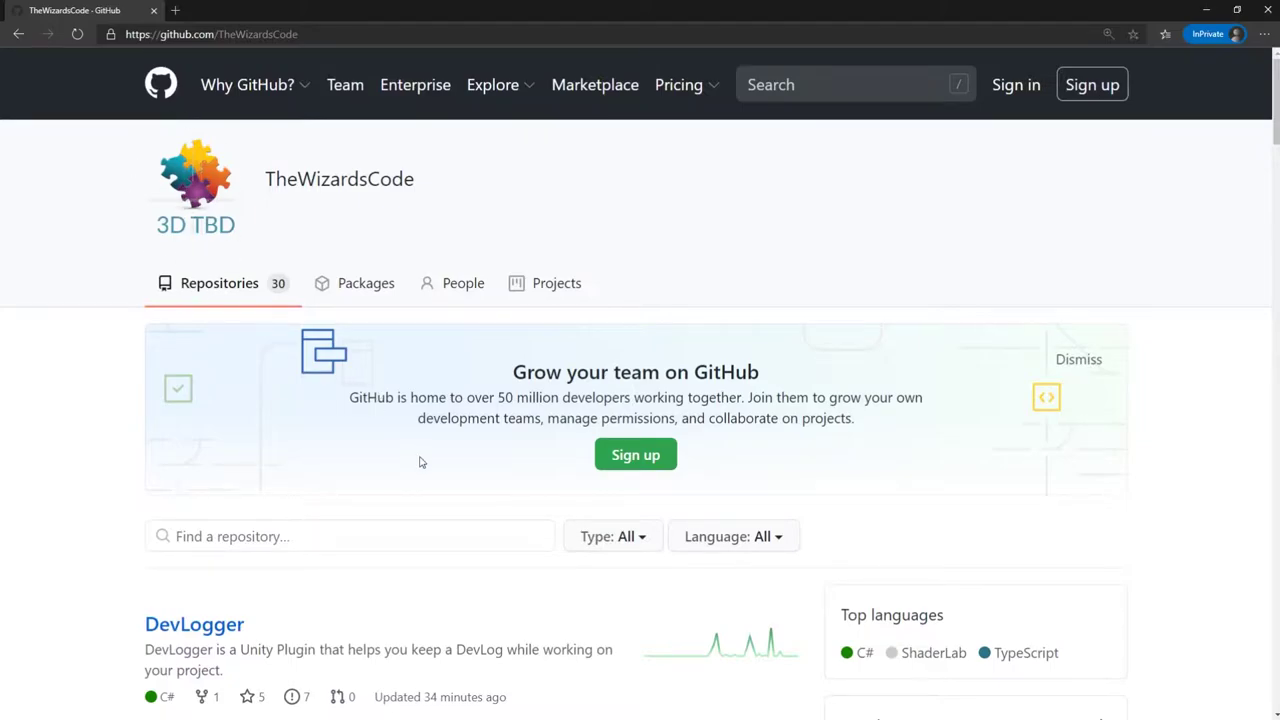
Step: On TheWizardsCode's GitHub page, find the Terrains repository by searching for "Terrain" and open its code download options
{"action": "left_click", "coordinate": [337, 538]}
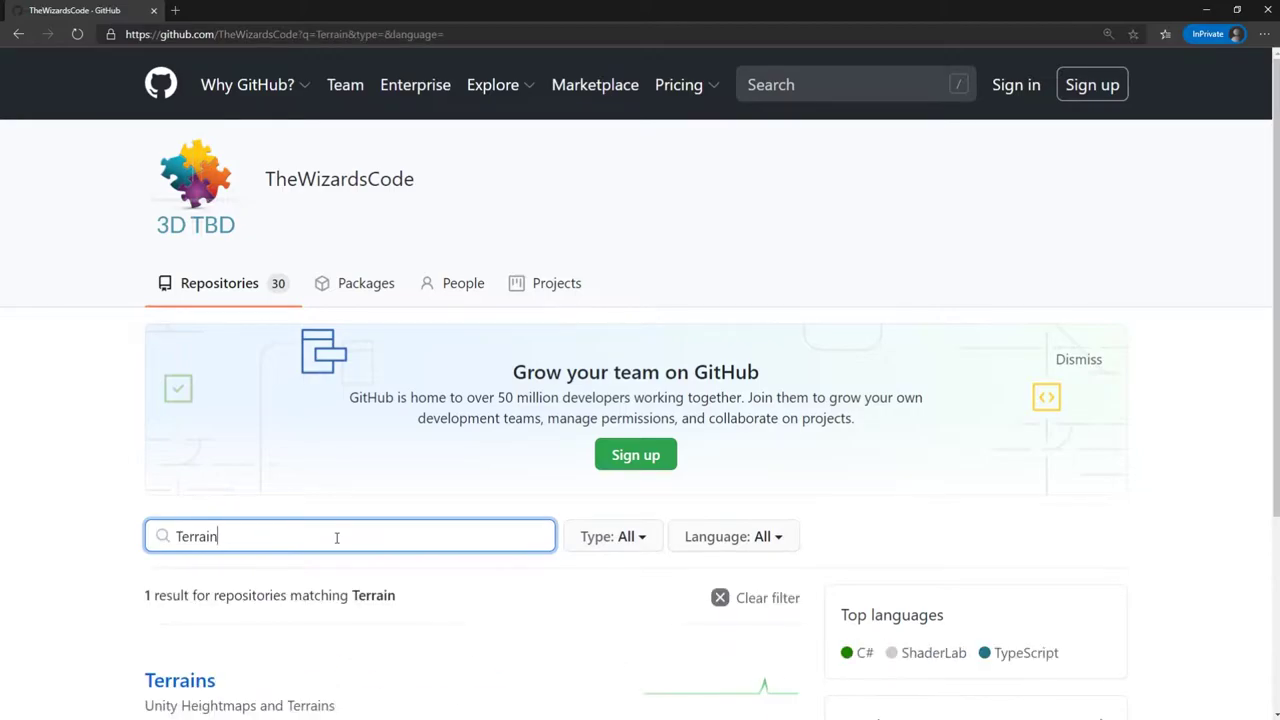
{"action": "left_click", "coordinate": [190, 680]}
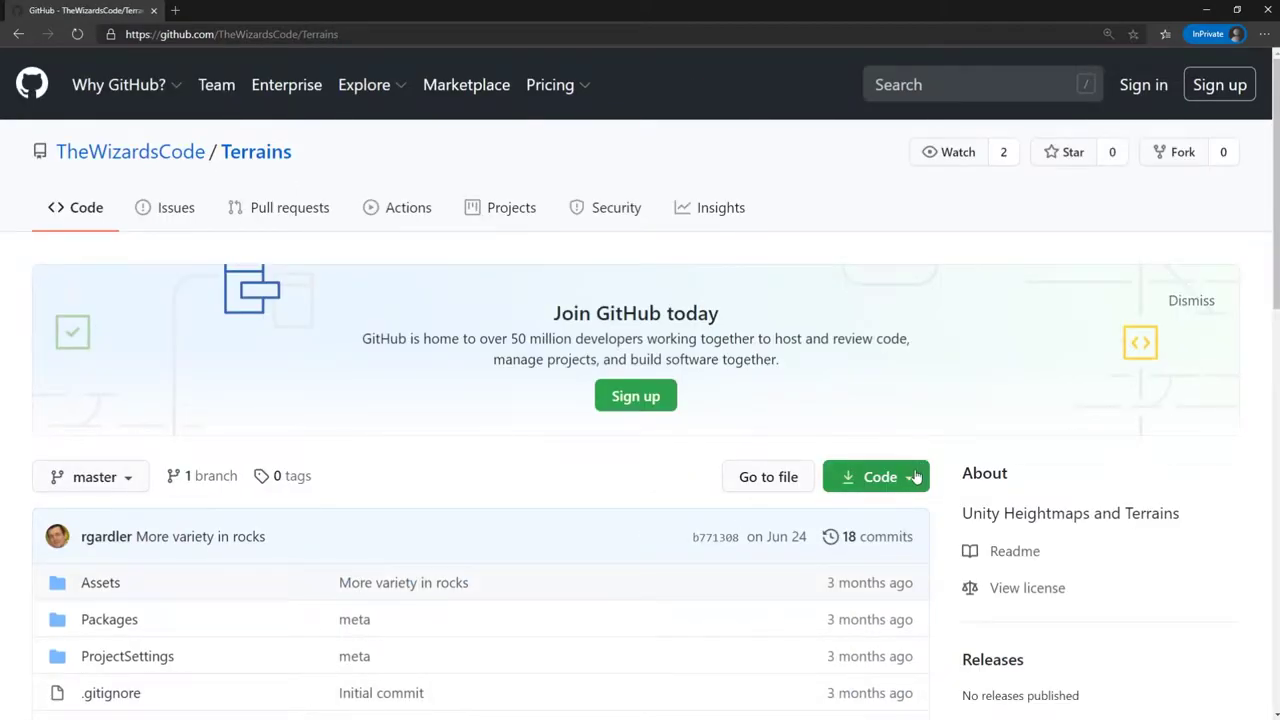
{"action": "left_click", "coordinate": [914, 478]}
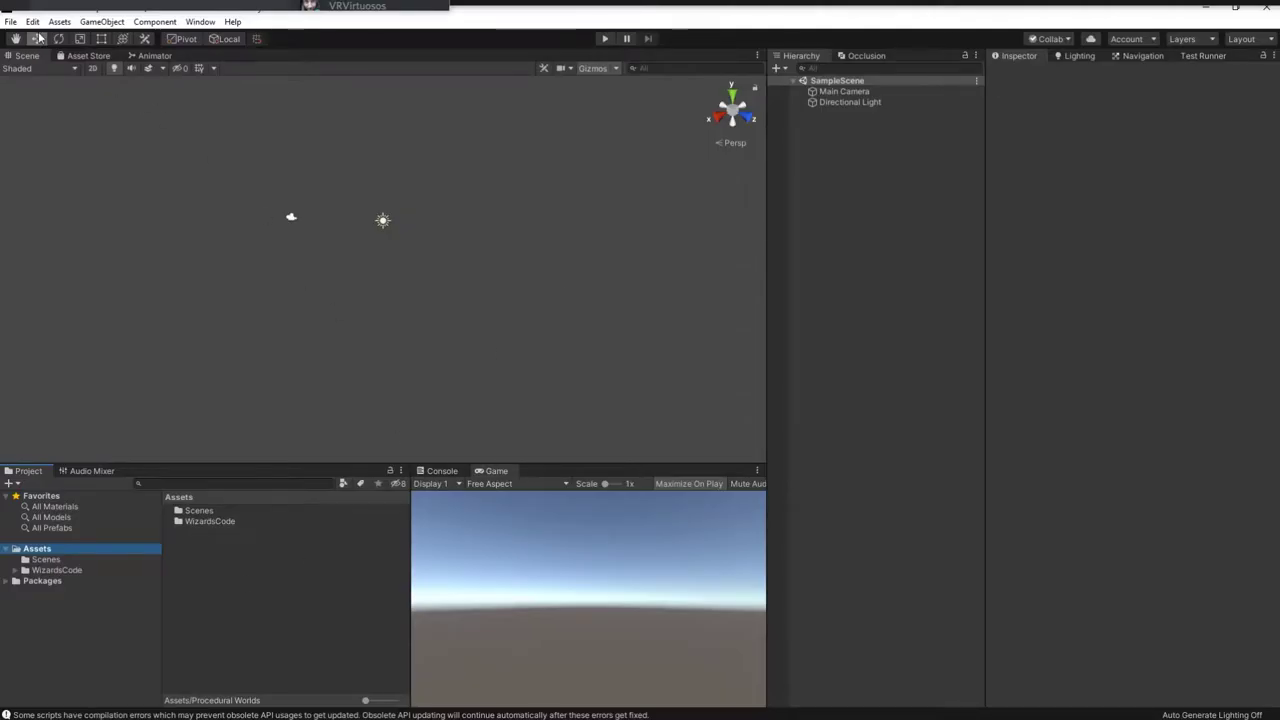
Step: Set the Color Space to Linear in the project's Player settings
{"action": "left_click", "coordinate": [34, 22]}
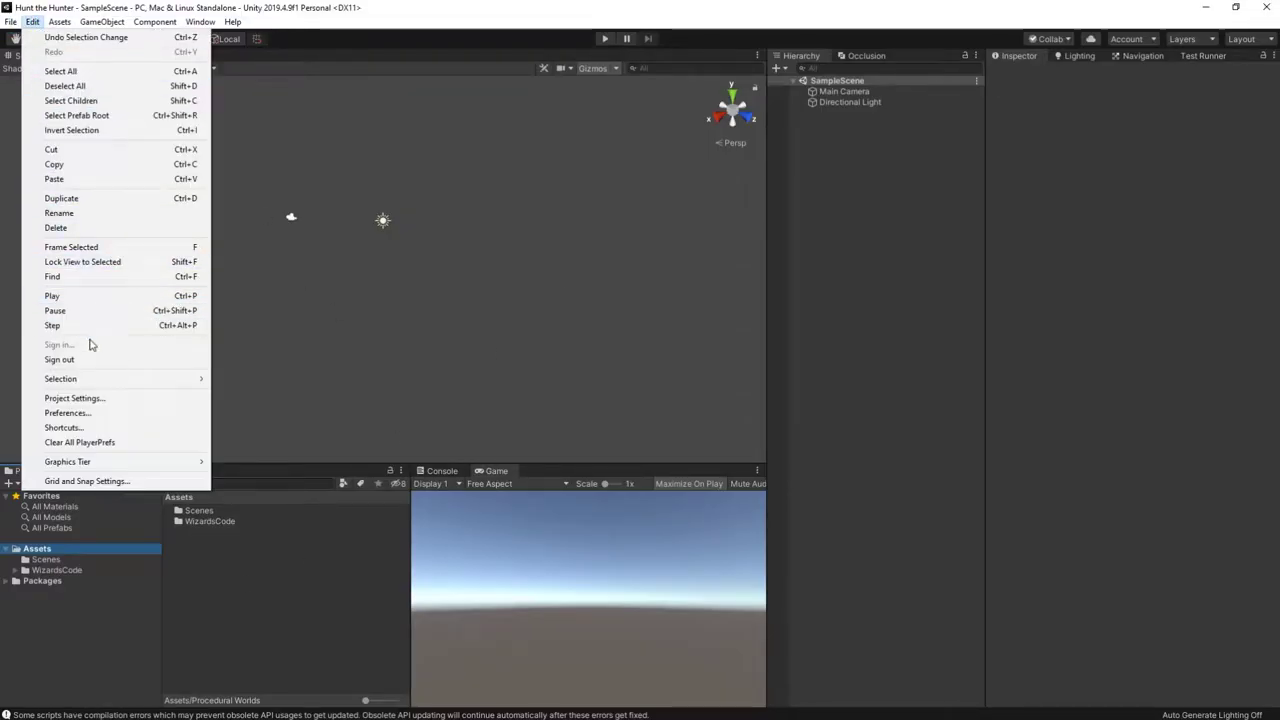
{"action": "left_click", "coordinate": [75, 399]}
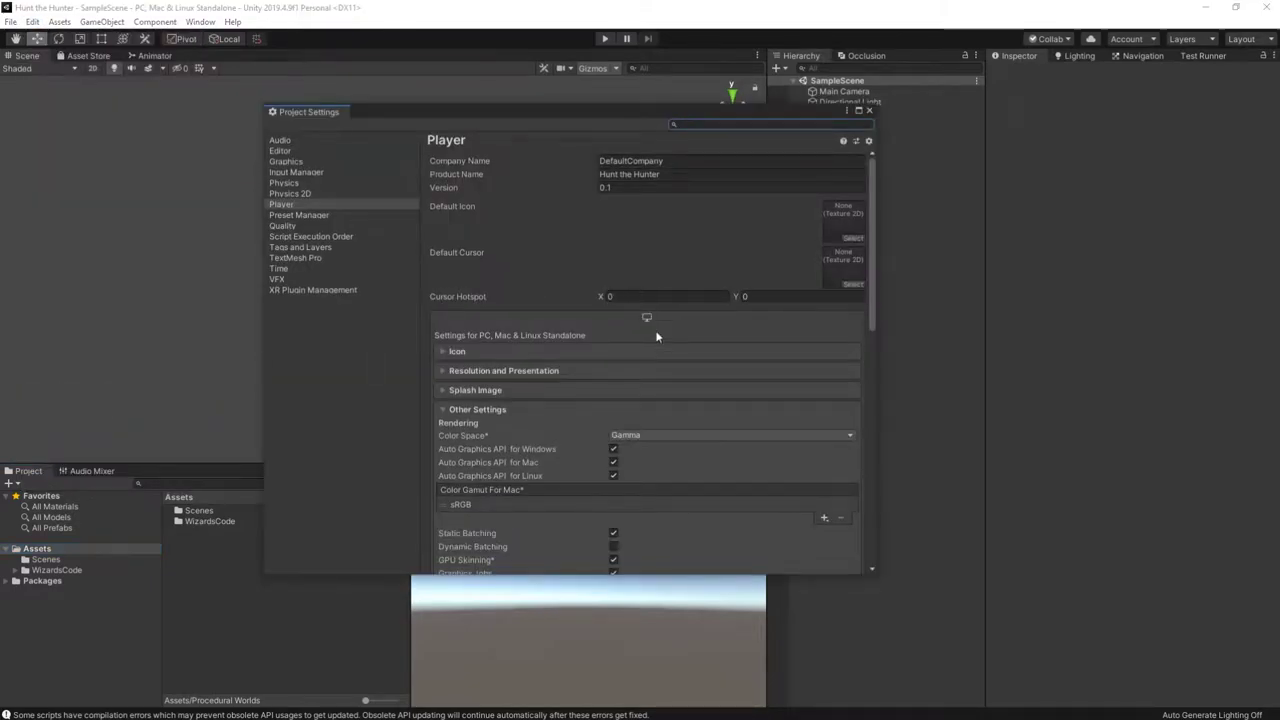
{"action": "scroll", "coordinate": [660, 345], "scroll_direction": "down", "scroll_amount": 3}
{"action": "left_click", "coordinate": [670, 316]}
{"action": "left_click", "coordinate": [657, 328]}
{"action": "left_click", "coordinate": [655, 317]}
{"action": "left_click", "coordinate": [653, 344]}
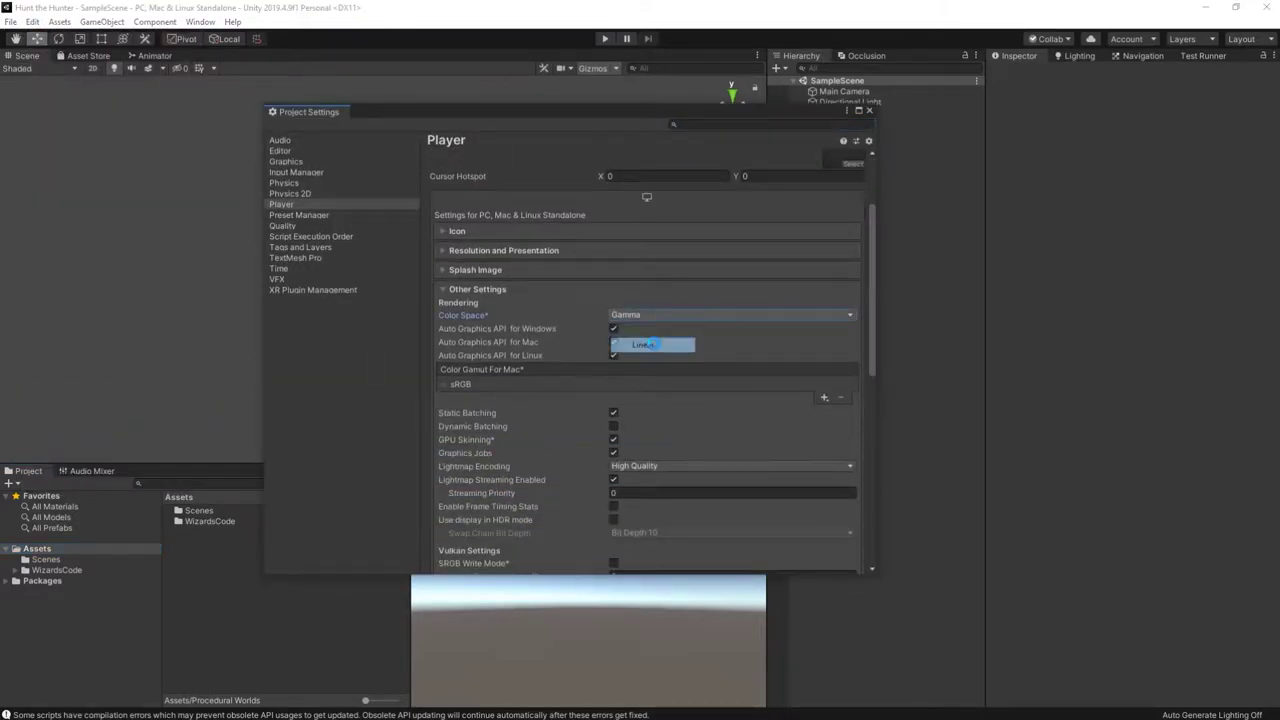
{"action": "left_click", "coordinate": [652, 344]}
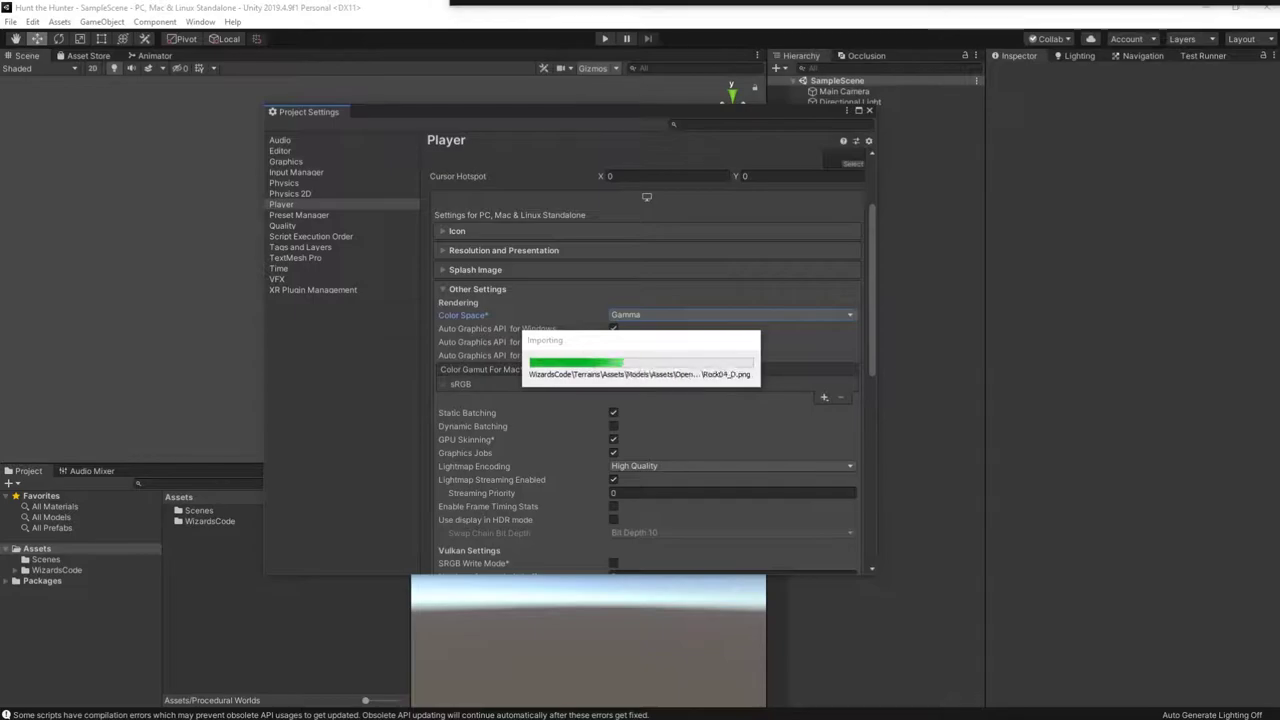
Step: Turn off the graphics defaults for High (Tier 3) and set its rendering path to Deferred in the project settings
{"action": "left_click", "coordinate": [350, 162]}
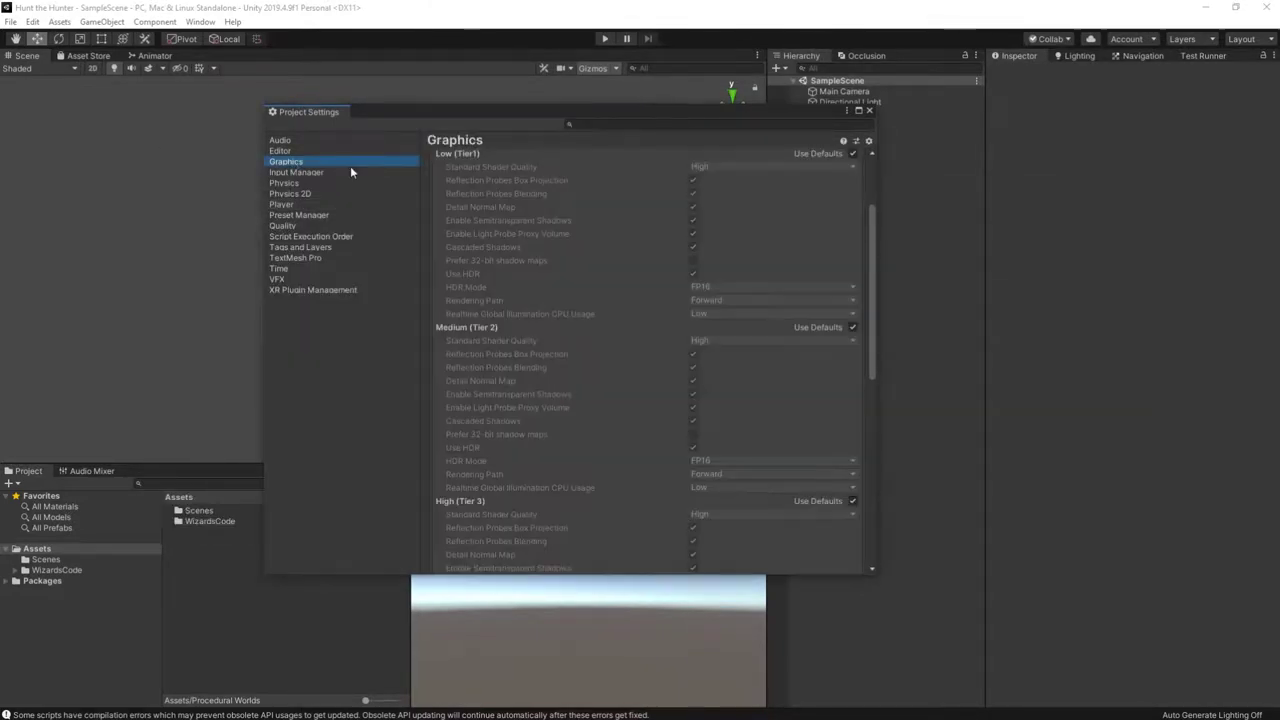
{"action": "scroll", "coordinate": [640, 330], "scroll_direction": "down", "scroll_amount": 2}
{"action": "left_click", "coordinate": [852, 421]}
{"action": "left_click", "coordinate": [765, 567]}
{"action": "left_click", "coordinate": [765, 593]}
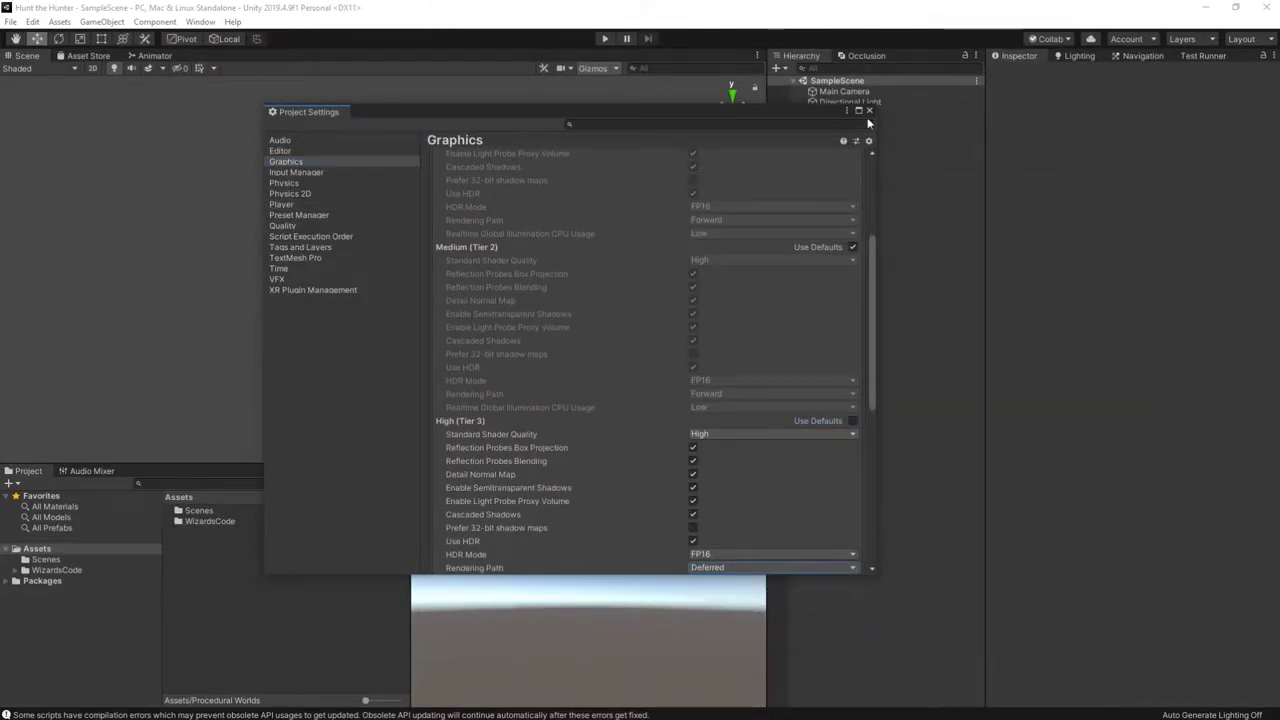
{"action": "left_click", "coordinate": [868, 111]}
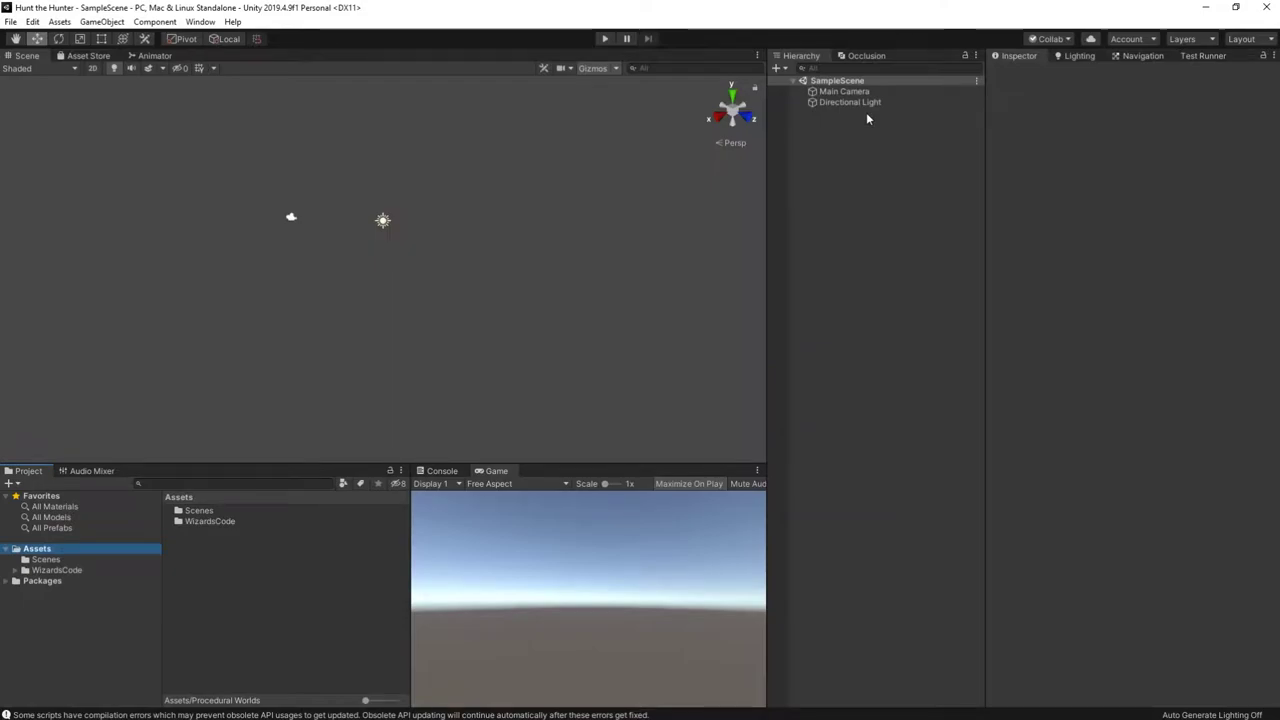
Step: Open the Hunting_Grounds_with_Textures_Details_Trees scene from WizardsCode/Terrains/Assets/Scenes
{"action": "left_click", "coordinate": [14, 572]}
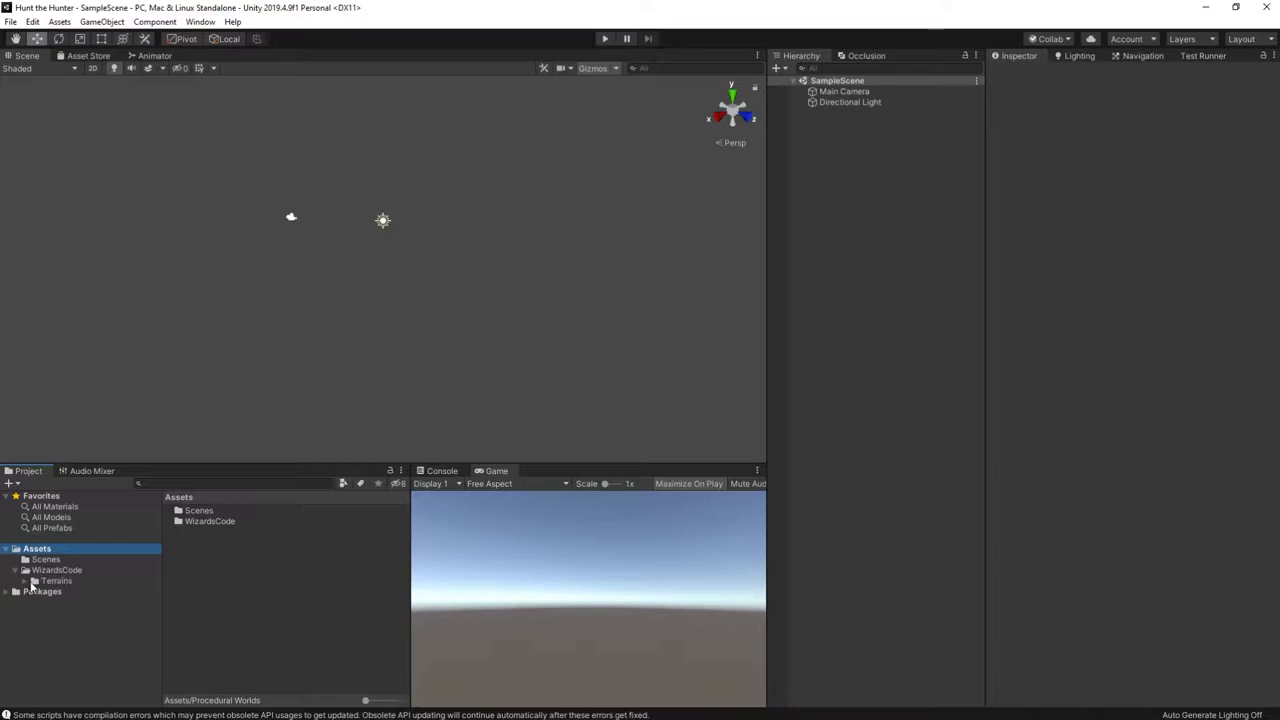
{"action": "left_click", "coordinate": [50, 581]}
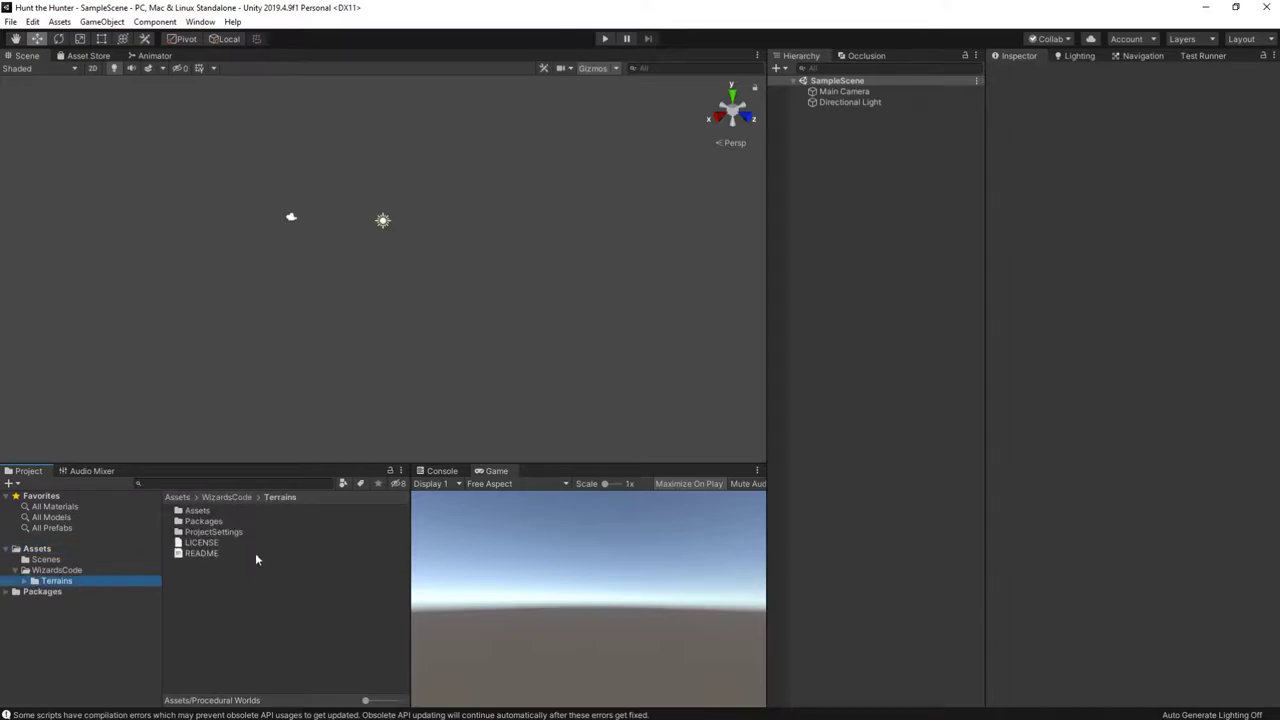
{"action": "double_click", "coordinate": [197, 511]}
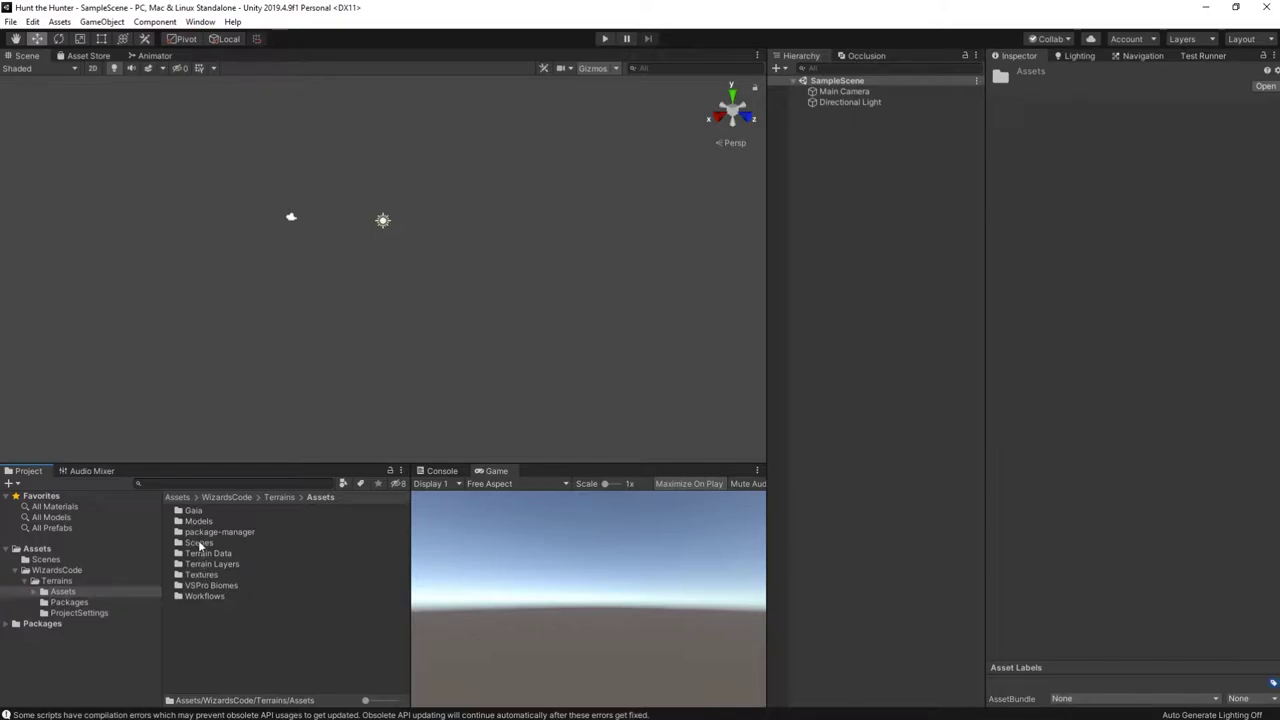
{"action": "double_click", "coordinate": [199, 543]}
{"action": "left_click", "coordinate": [255, 545]}
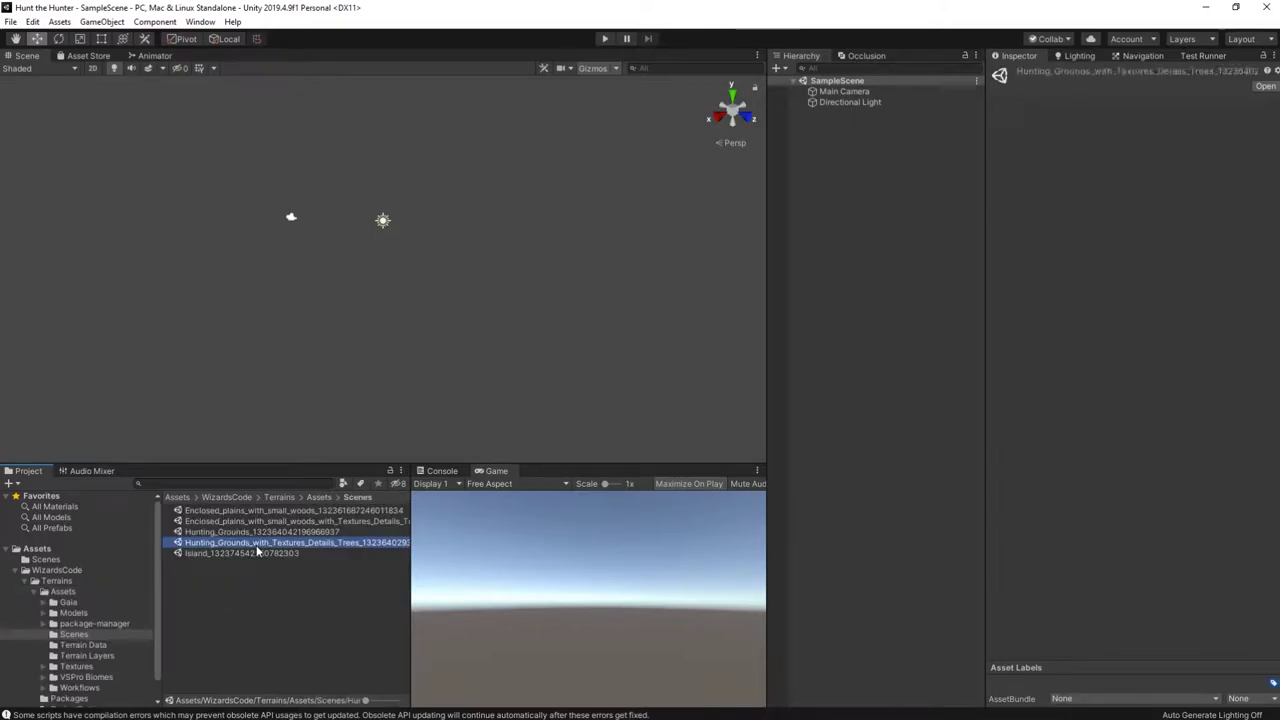
{"action": "double_click", "coordinate": [256, 546]}
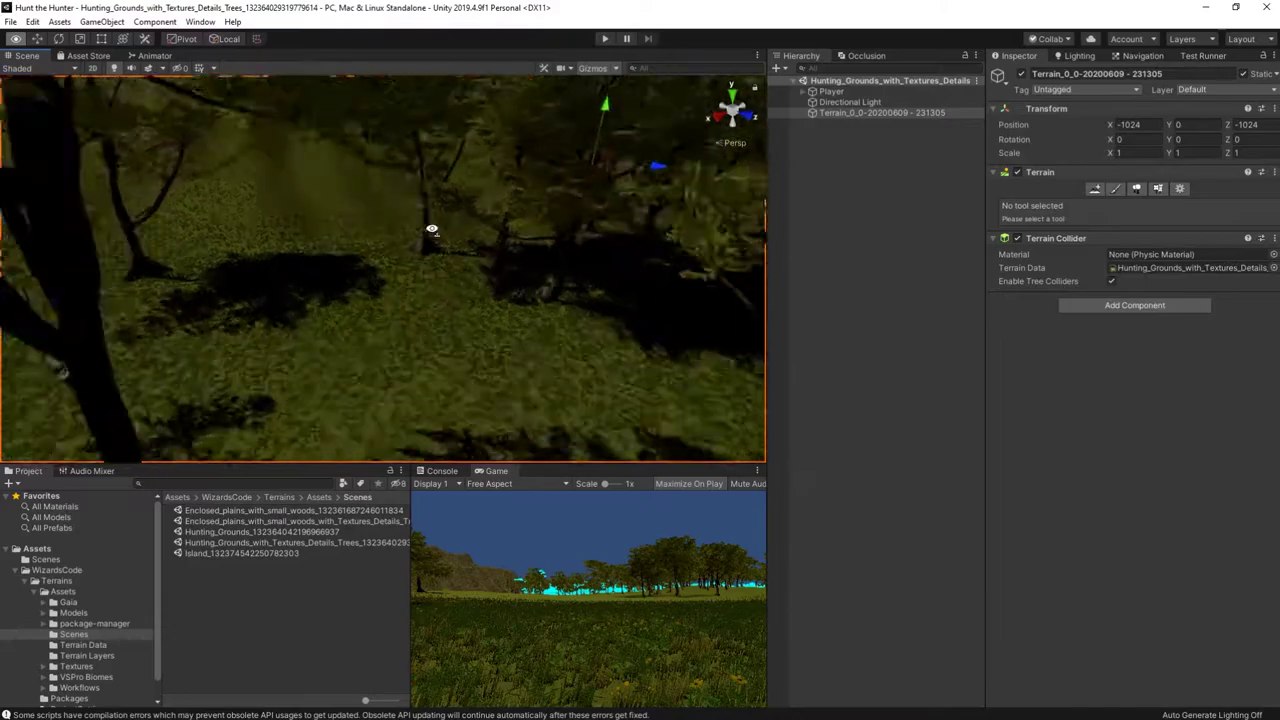
{"action": "right_click_drag", "start_coordinate": [432, 229], "coordinate": [650, 420]}
Step: Install the Post Processing 2.3.0 package and apply all Unity settings required by NeoFPS
{"action": "left_click", "coordinate": [1028, 649]}
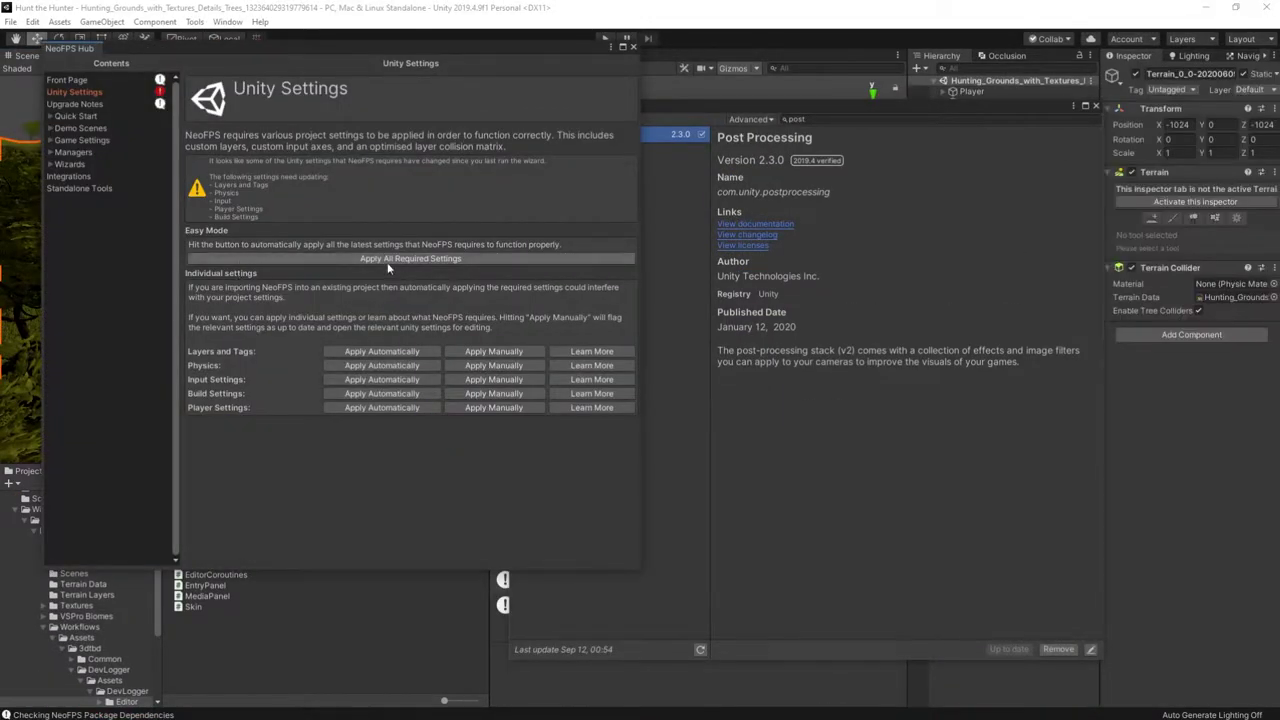
{"action": "left_click", "coordinate": [387, 259]}
{"action": "left_click", "coordinate": [633, 47]}
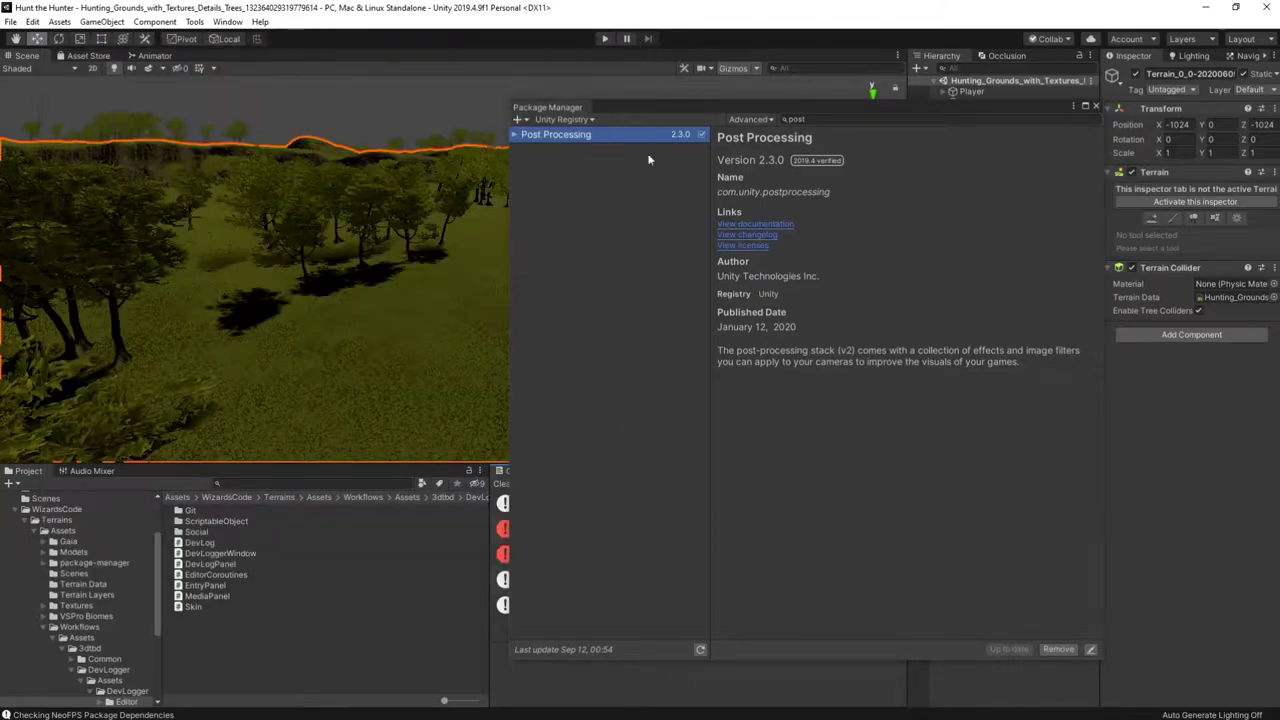
{"action": "left_click", "coordinate": [1096, 106]}
Step: Add the SimpleSpawnerAndGameMode prefab from NeoFPS/Samples/SinglePlayer/Prefabs to the scene
{"action": "left_click", "coordinate": [16, 510]}
{"action": "left_click", "coordinate": [15, 560]}
{"action": "left_click", "coordinate": [30, 604]}
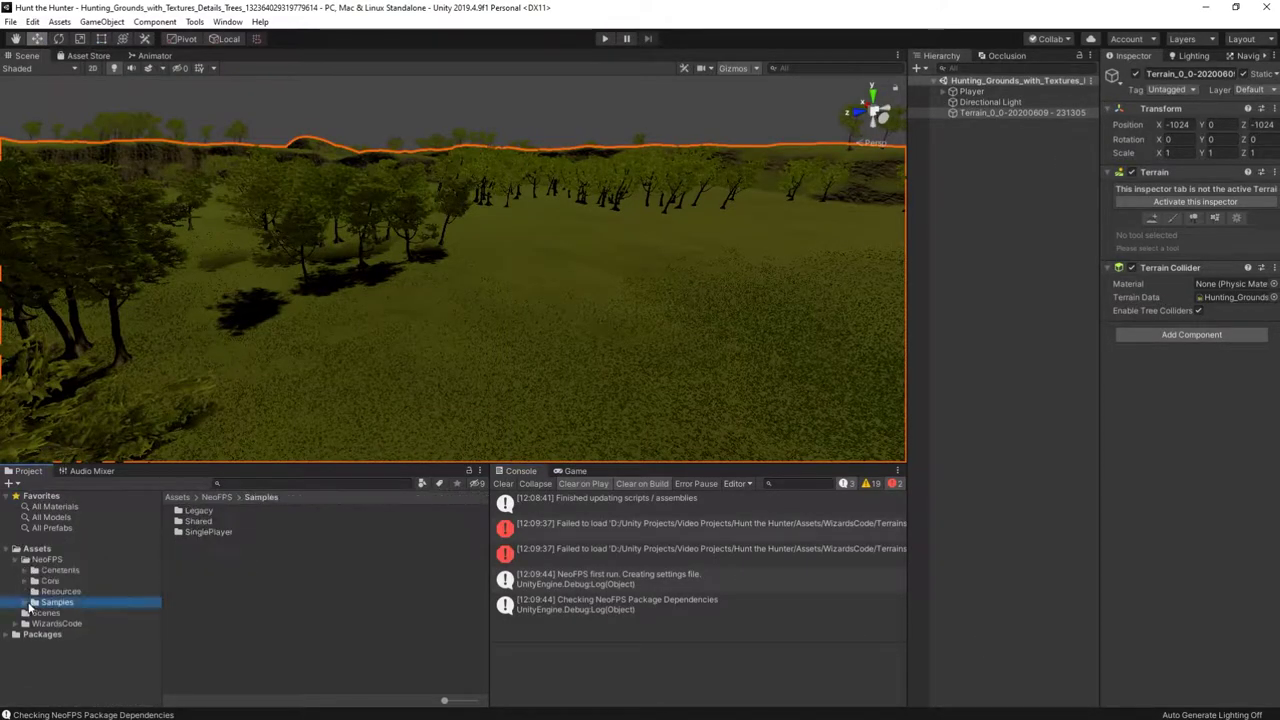
{"action": "double_click", "coordinate": [205, 533]}
{"action": "double_click", "coordinate": [191, 512]}
{"action": "left_click_drag", "start_coordinate": [206, 597], "coordinate": [1050, 150]}
Step: Snap the SimpleSpawnerAndGameMode object onto the terrain surface at about X 129, Y 64, Z 16
{"action": "double_click", "coordinate": [1087, 126]}
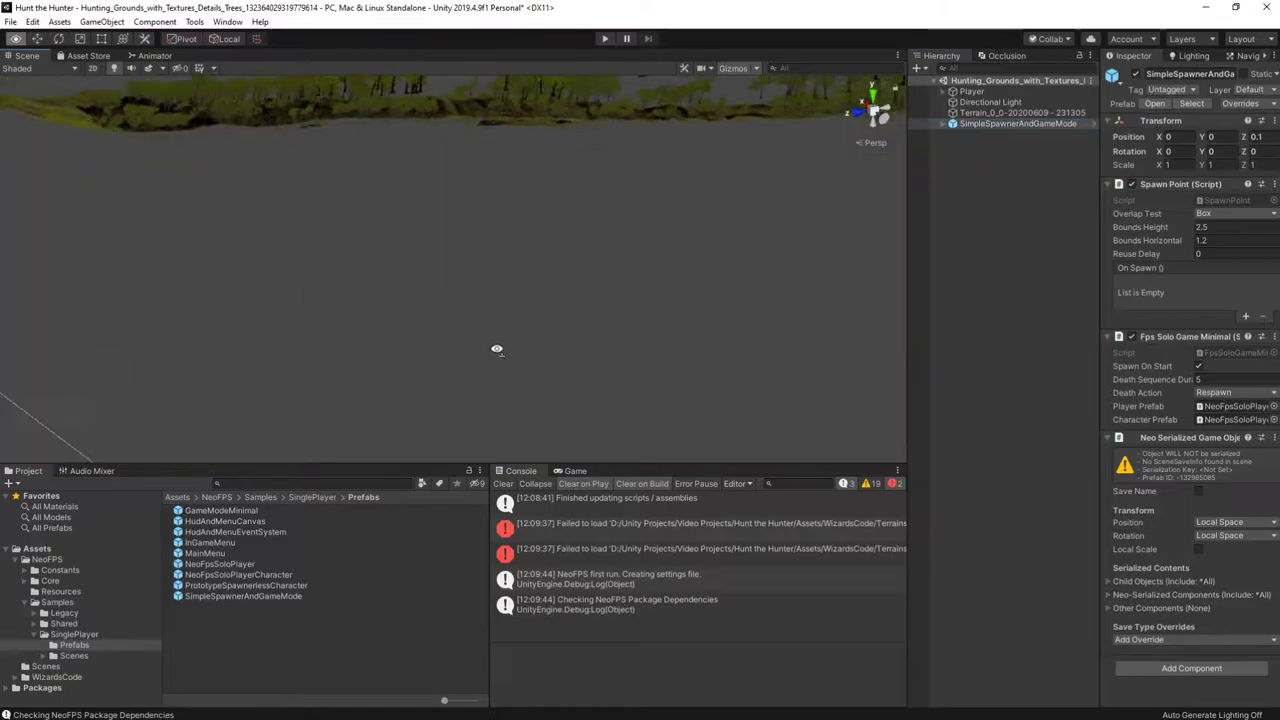
{"action": "right_click_drag", "start_coordinate": [494, 349], "coordinate": [424, 416]}
{"action": "left_click_drag", "start_coordinate": [426, 417], "coordinate": [236, 190], "text": "ctrl+shift"}
{"action": "key", "text": "f"}
Step: Run the scene in the game view and walk forward with the NeoFPS character to test the spawner
{"action": "left_click", "coordinate": [575, 473]}
{"action": "left_click", "coordinate": [607, 41]}
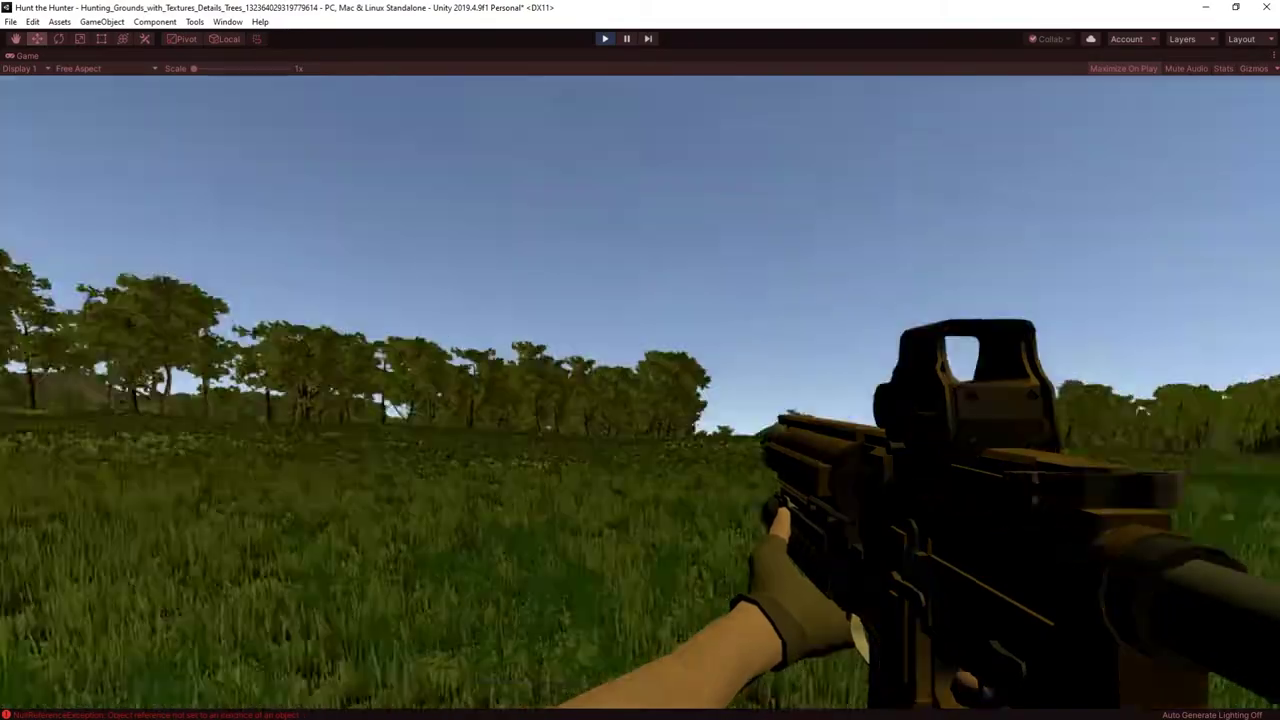
{"action": "key", "text": "w"}
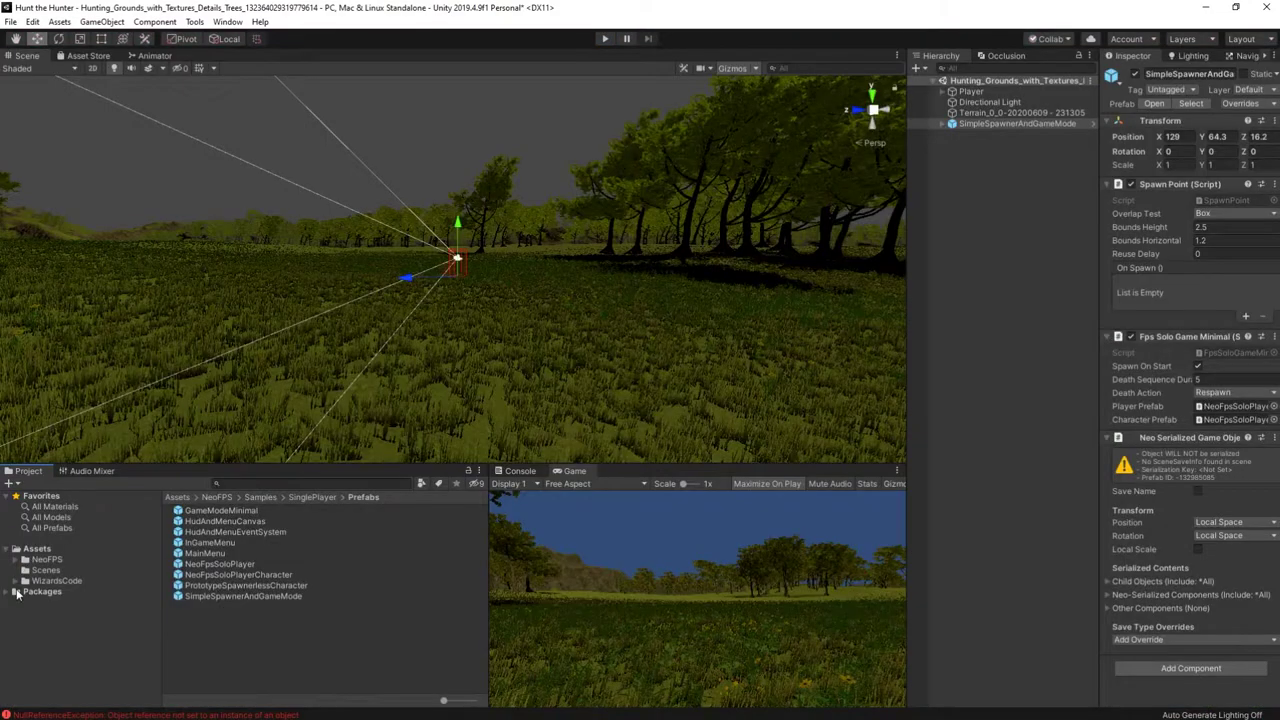
Step: Place the Deer (Doe) prefab from the OpenSourceModels Animals/Prefabs folder on the terrain near the spawner
{"action": "left_click", "coordinate": [16, 590]}
{"action": "left_click", "coordinate": [15, 581]}
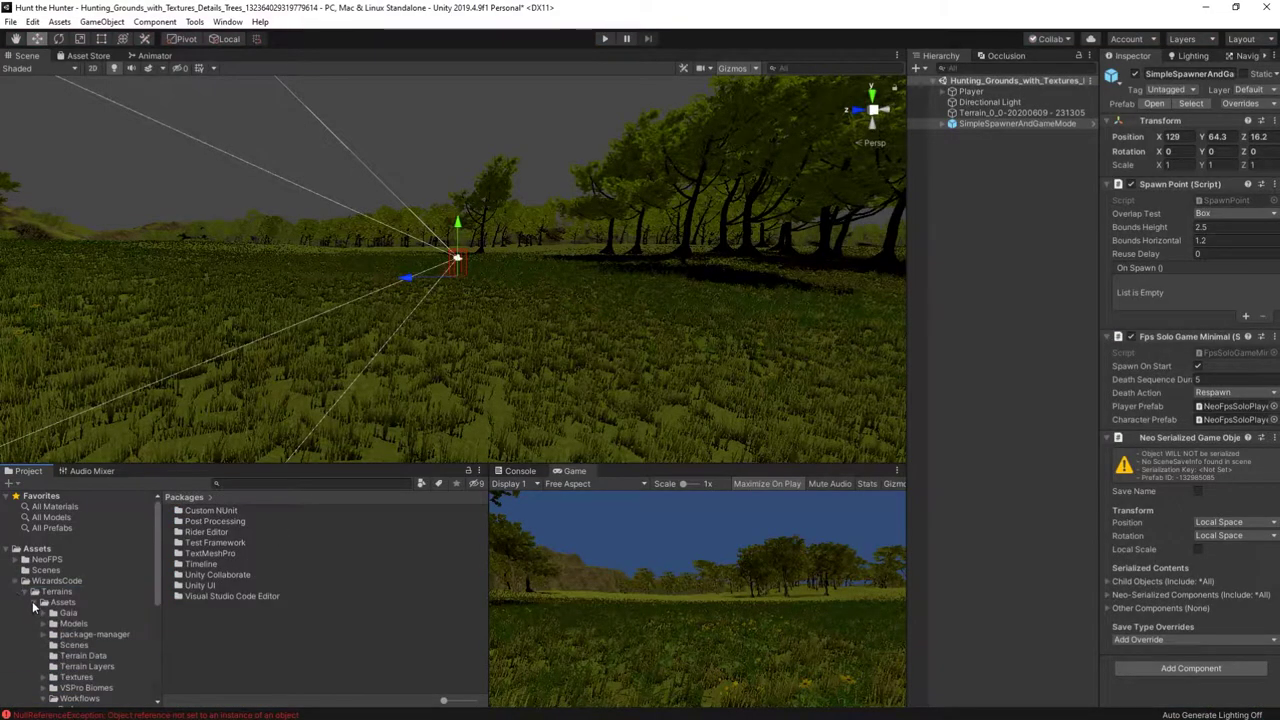
{"action": "left_click", "coordinate": [72, 622]}
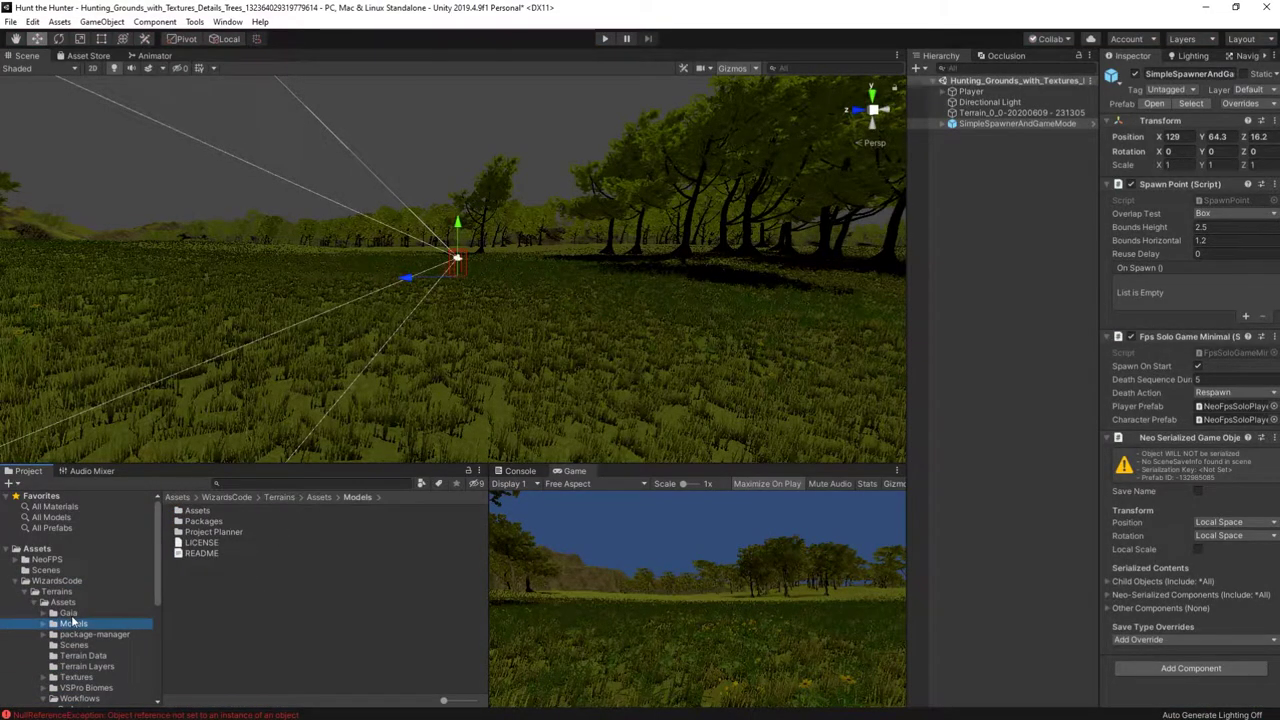
{"action": "double_click", "coordinate": [197, 511]}
{"action": "double_click", "coordinate": [205, 512]}
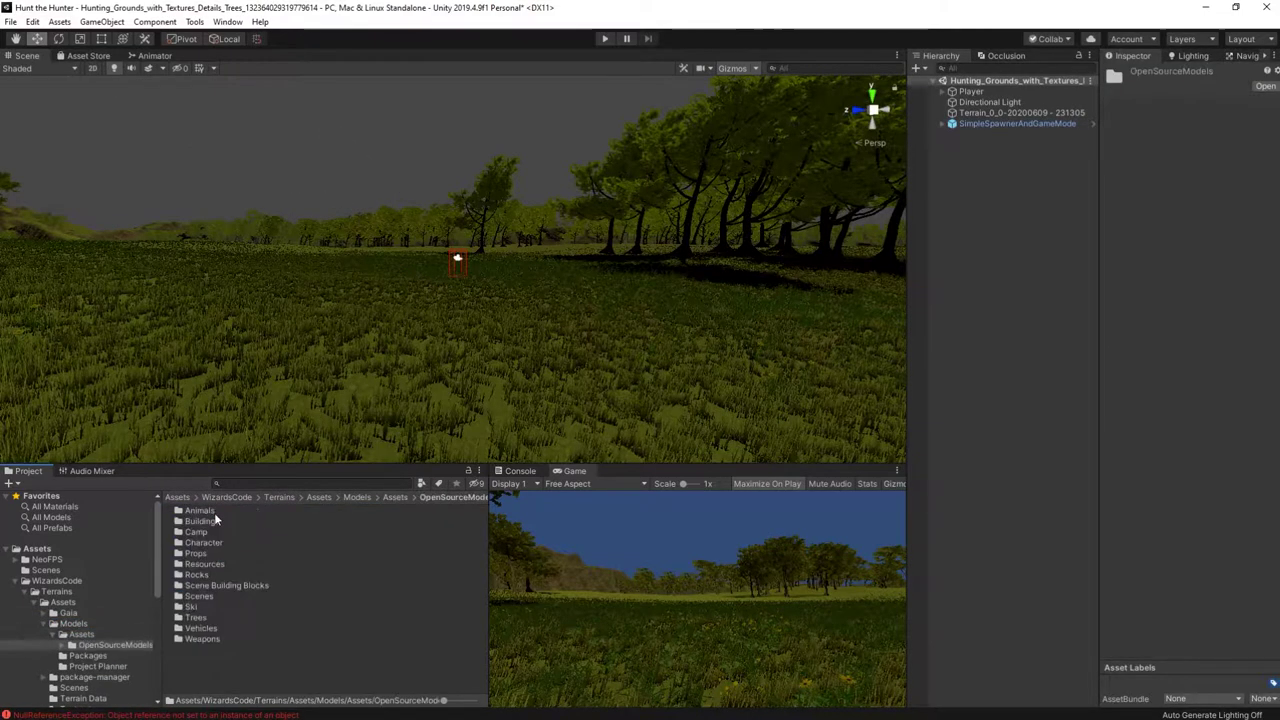
{"action": "double_click", "coordinate": [205, 512]}
{"action": "double_click", "coordinate": [203, 519]}
{"action": "left_click_drag", "start_coordinate": [200, 510], "coordinate": [429, 411]}
Step: Move the deer across the grass, away from the spawner, to about X 138.4, Z 31.5
{"action": "key", "text": "w"}
{"action": "right_click_drag", "start_coordinate": [429, 411], "coordinate": [334, 401]}
{"action": "left_click_drag", "start_coordinate": [333, 402], "coordinate": [348, 370], "text": "alt"}
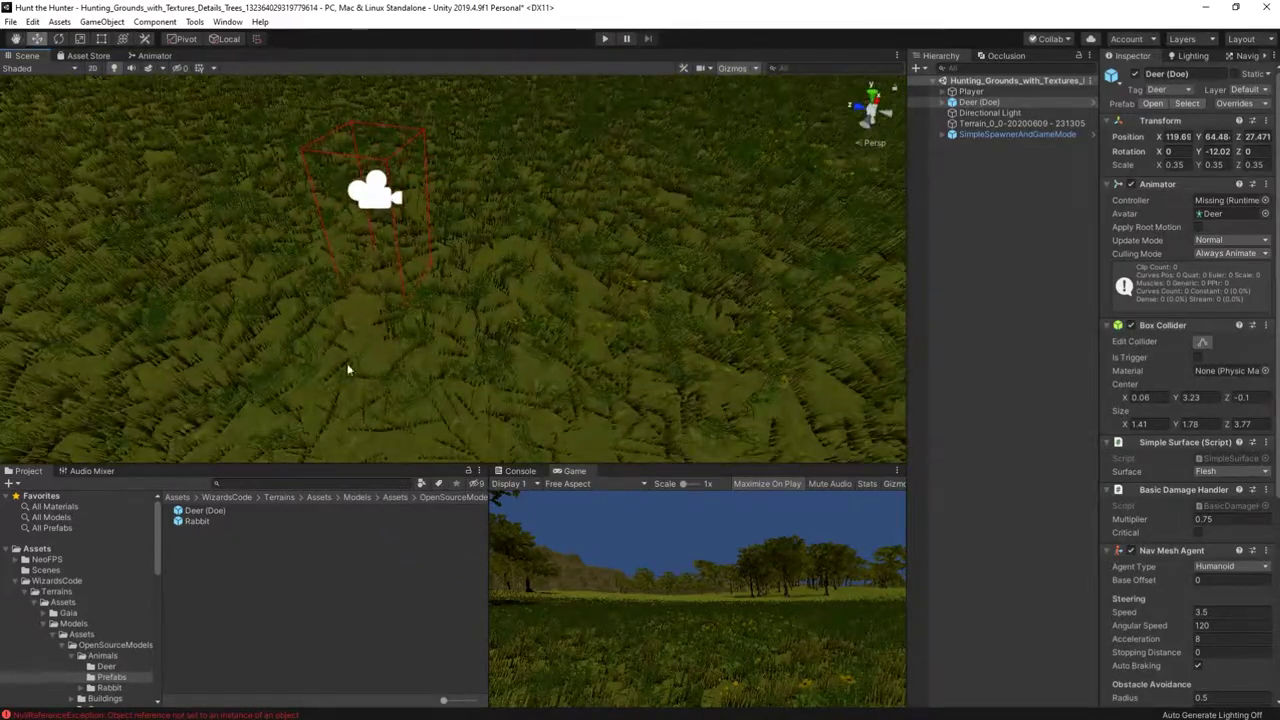
{"action": "left_click", "coordinate": [1017, 134]}
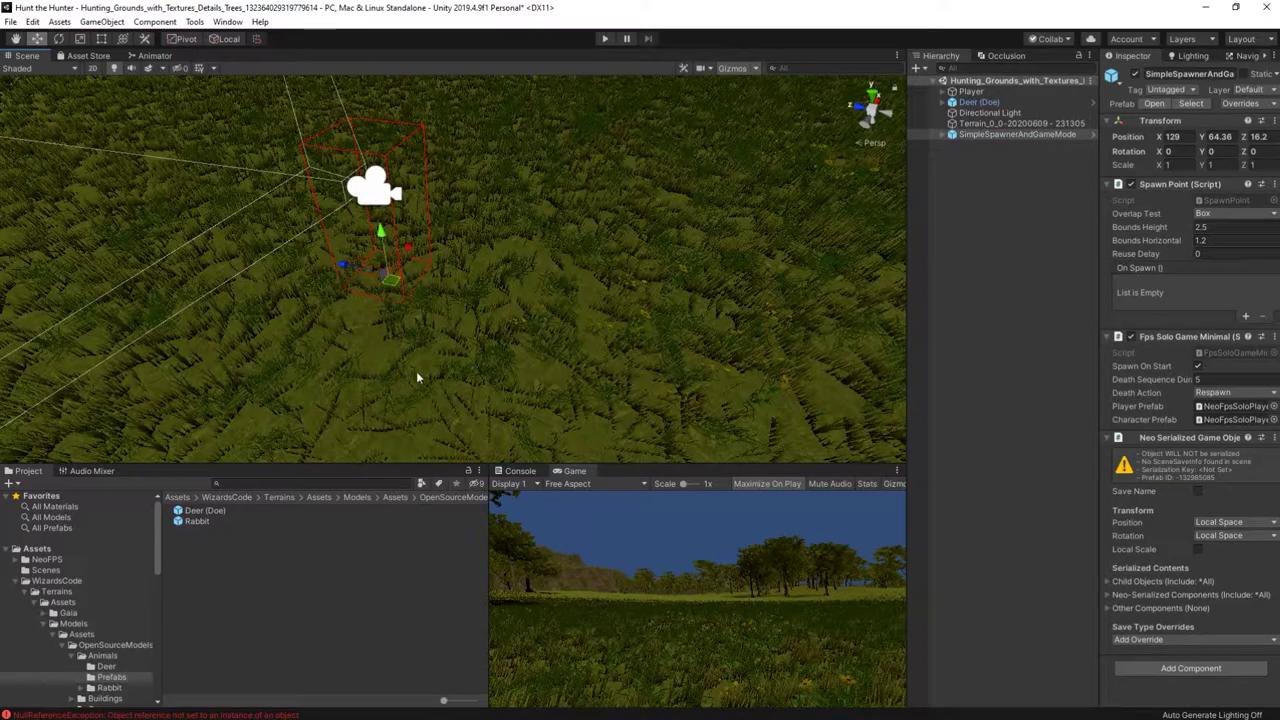
{"action": "right_click_drag", "start_coordinate": [416, 372], "coordinate": [408, 286]}
{"action": "left_click", "coordinate": [984, 103]}
{"action": "left_click_drag", "start_coordinate": [490, 209], "coordinate": [933, 258]}
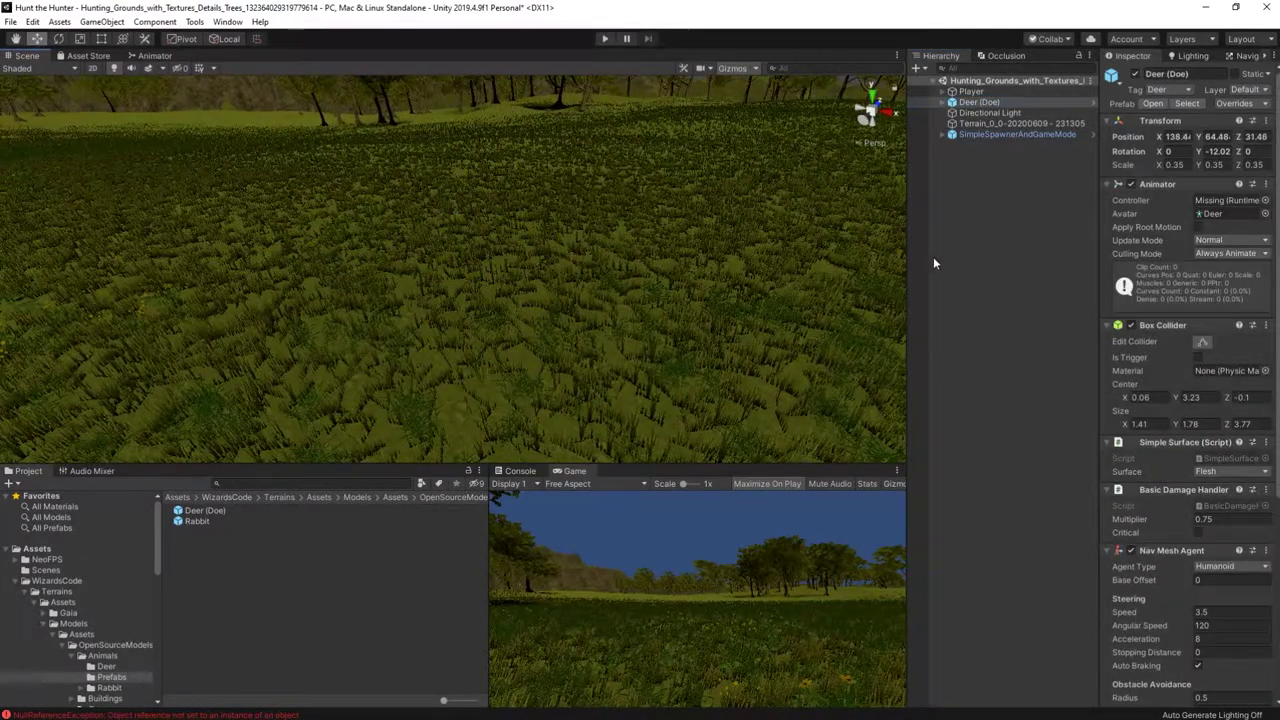
Step: Move the deer closer along the grass to about X 128.4, Z 32.5
{"action": "right_click_drag", "start_coordinate": [390, 190], "coordinate": [566, 217]}
{"action": "left_click_drag", "start_coordinate": [557, 141], "coordinate": [271, 188]}
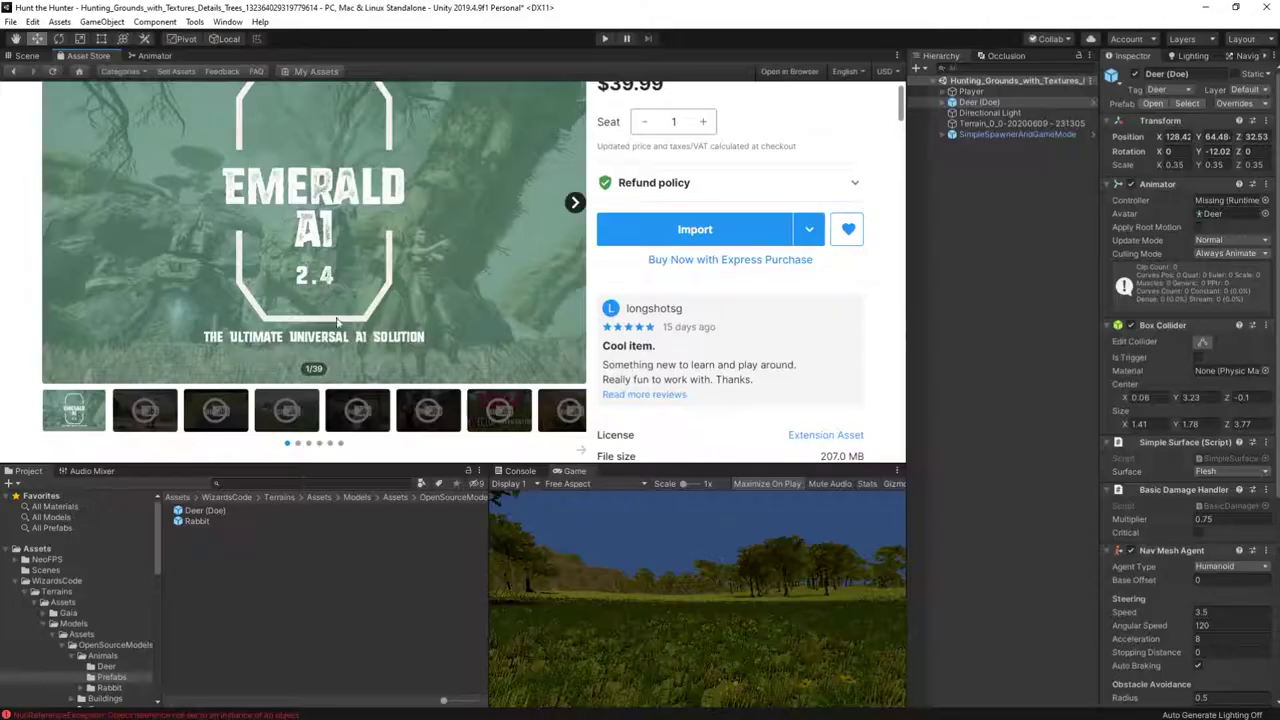
Step: Import the Emerald AI 2.4 package from the Asset Store into the project and return to the scene
{"action": "left_click", "coordinate": [716, 231]}
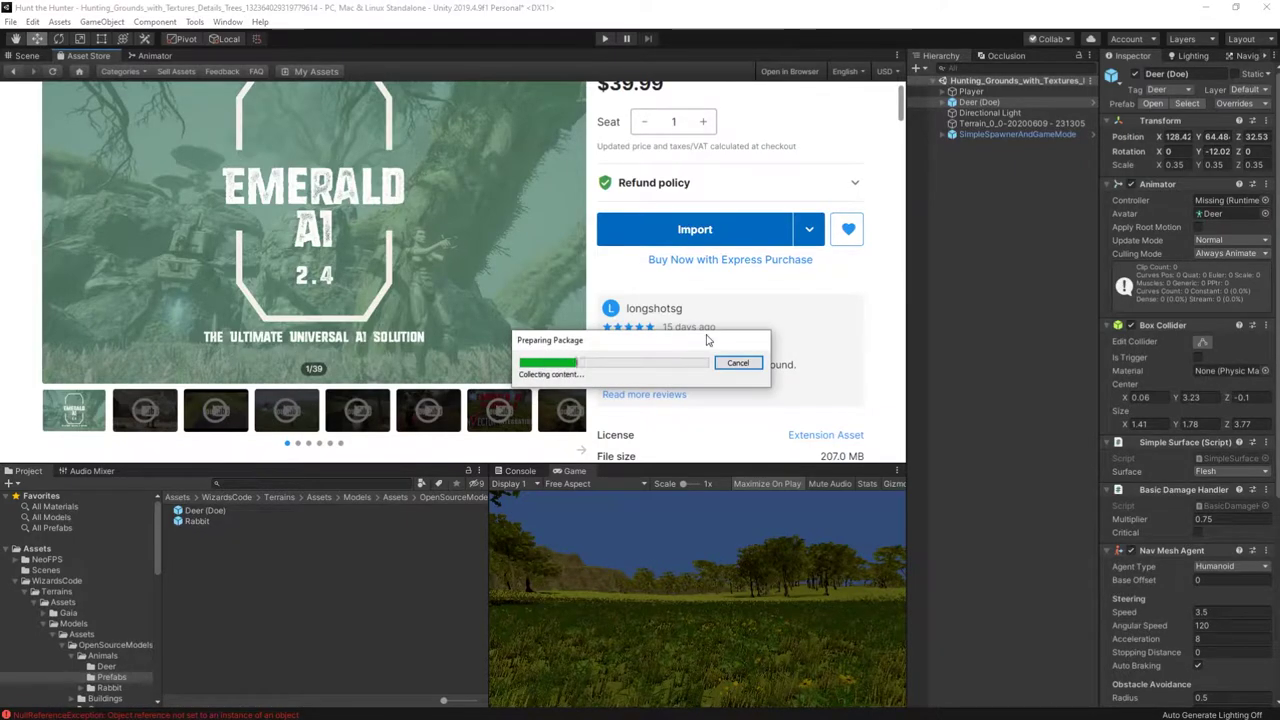
{"action": "left_click", "coordinate": [574, 473]}
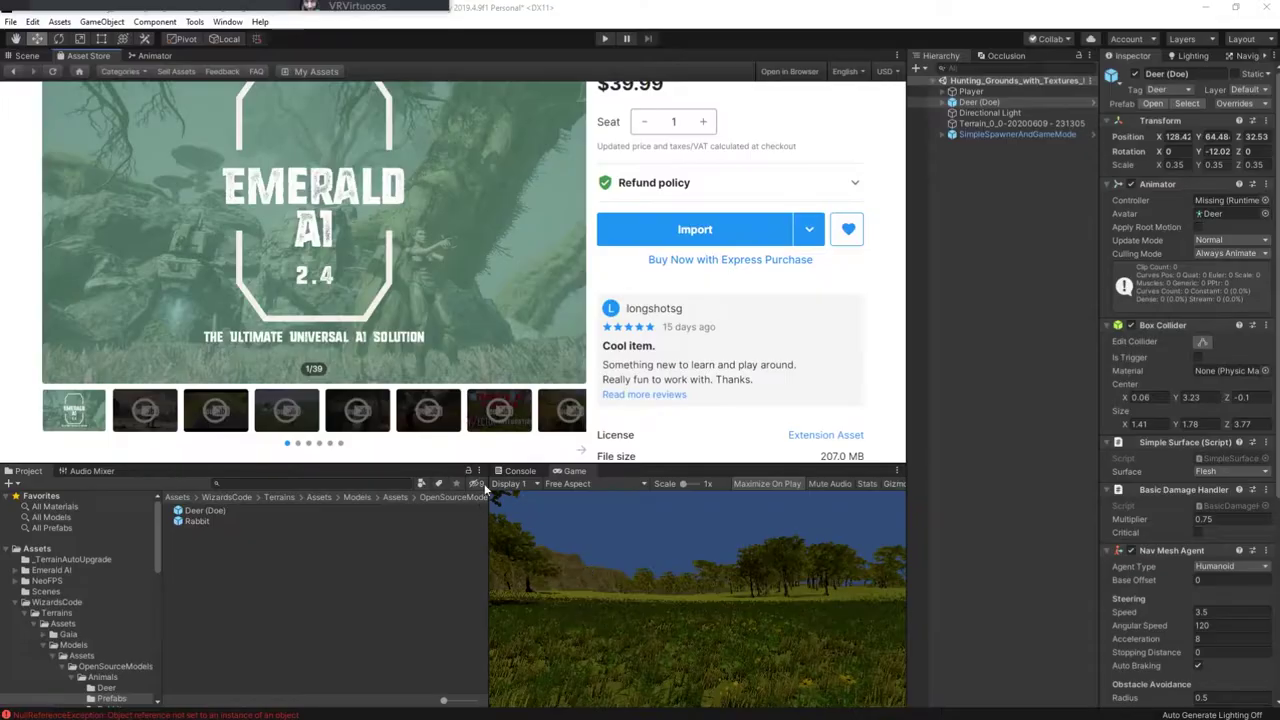
{"action": "left_click", "coordinate": [29, 60]}
Step: Set up Emerald AI on Deer (Doe) through its Setup Manager, with tag AI and layer AIVisibility
{"action": "left_click", "coordinate": [195, 24]}
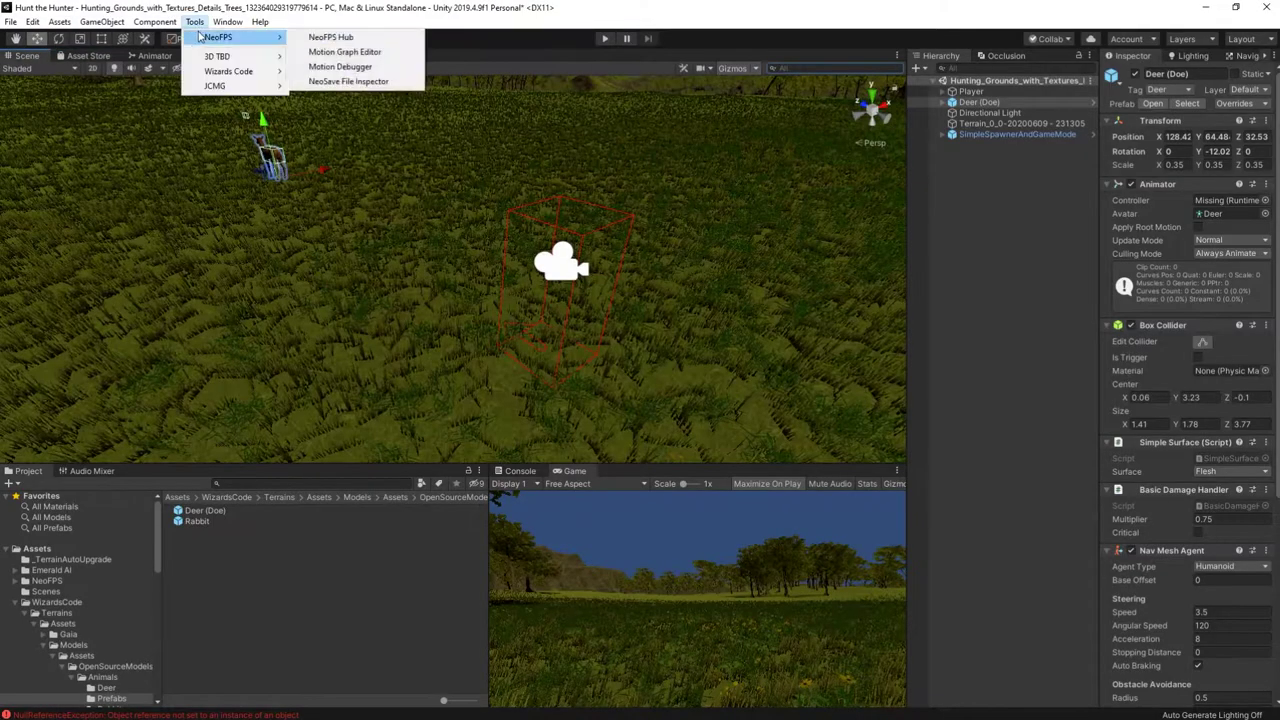
{"action": "mouse_move", "coordinate": [228, 22]}
{"action": "mouse_move", "coordinate": [251, 90]}
{"action": "left_click", "coordinate": [434, 120]}
{"action": "scroll", "coordinate": [720, 358], "scroll_direction": "down", "scroll_amount": 1}
{"action": "left_click", "coordinate": [660, 288]}
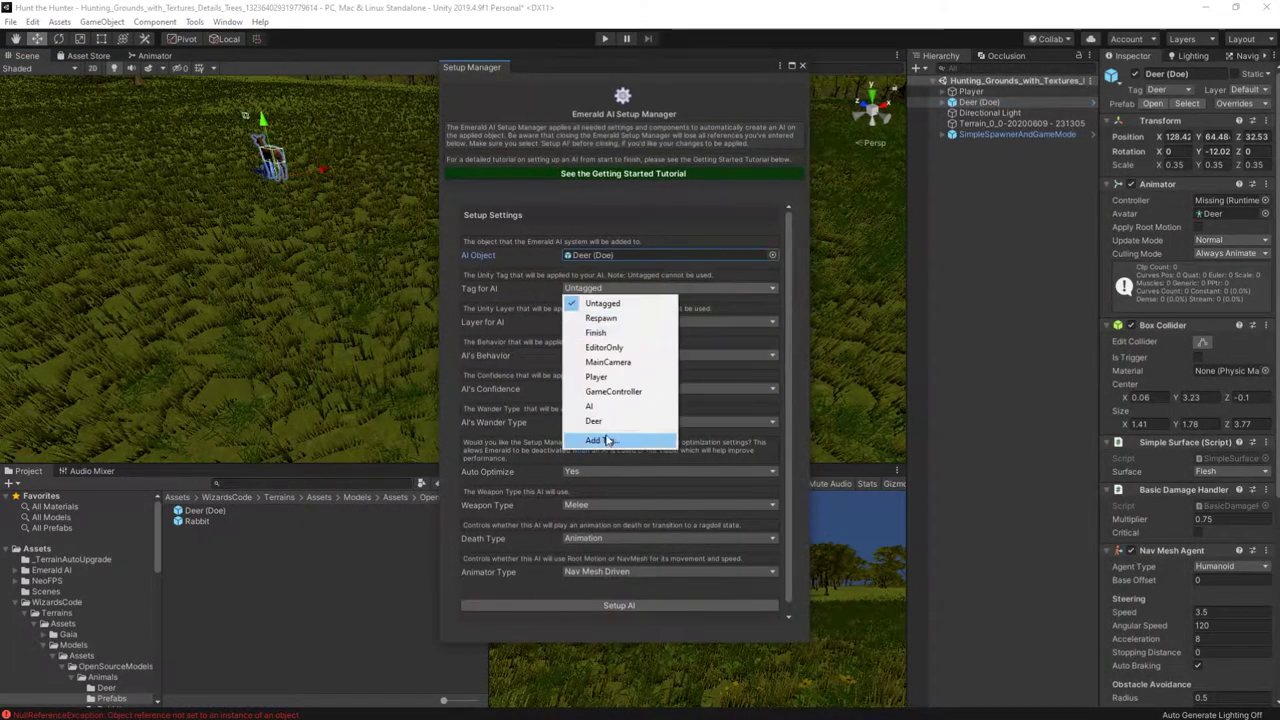
{"action": "left_click", "coordinate": [608, 438]}
{"action": "left_click", "coordinate": [618, 322]}
{"action": "left_click", "coordinate": [632, 366]}
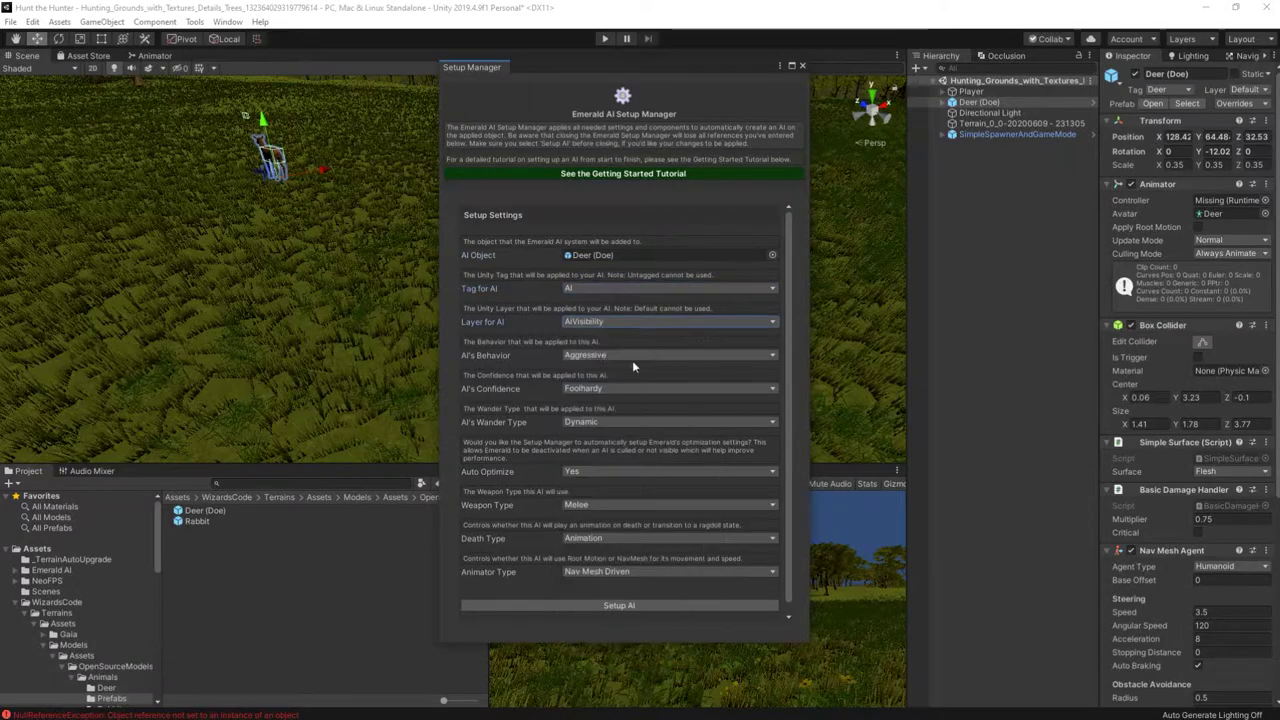
{"action": "left_click", "coordinate": [620, 604]}
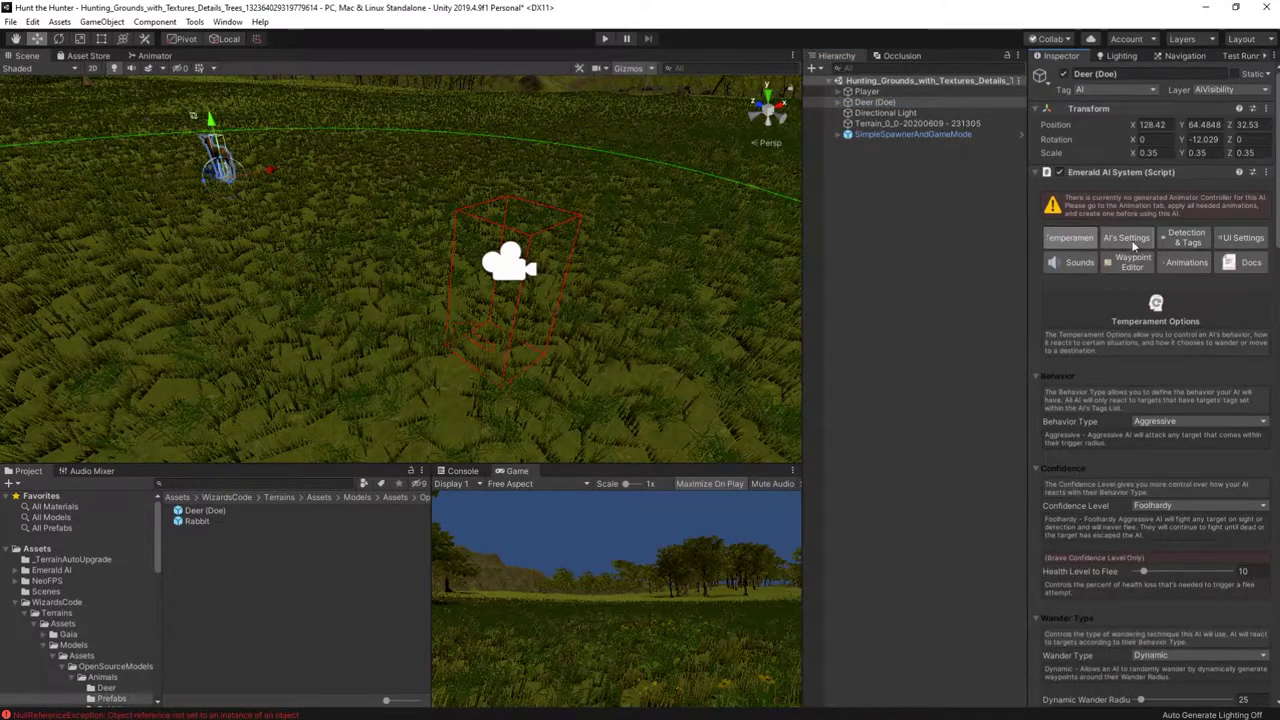
Step: Assign the Armature|Idle clip from deer-female-anim-idle as the deer's idle and Idle Non-Combat animations in Emerald AI
{"action": "left_click", "coordinate": [1186, 262]}
{"action": "scroll", "coordinate": [90, 600], "scroll_direction": "down", "scroll_amount": 2}
{"action": "left_click", "coordinate": [103, 597]}
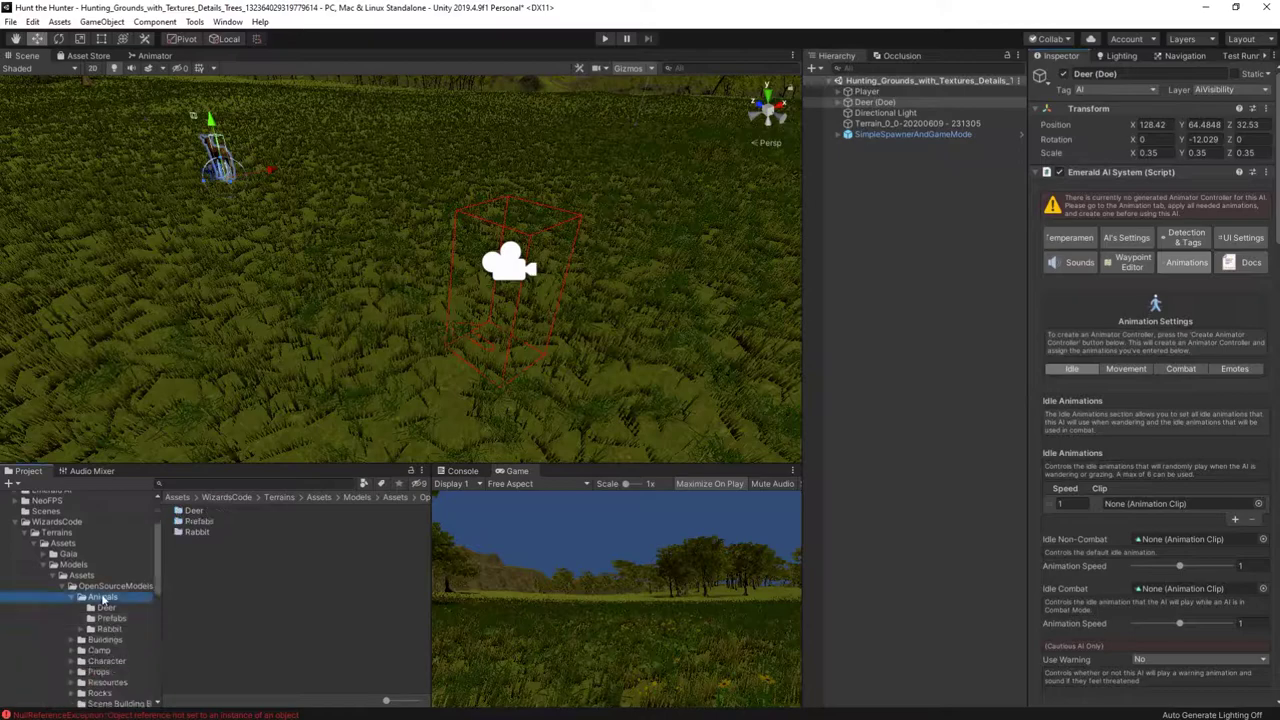
{"action": "left_click", "coordinate": [105, 607]}
{"action": "left_click", "coordinate": [875, 102]}
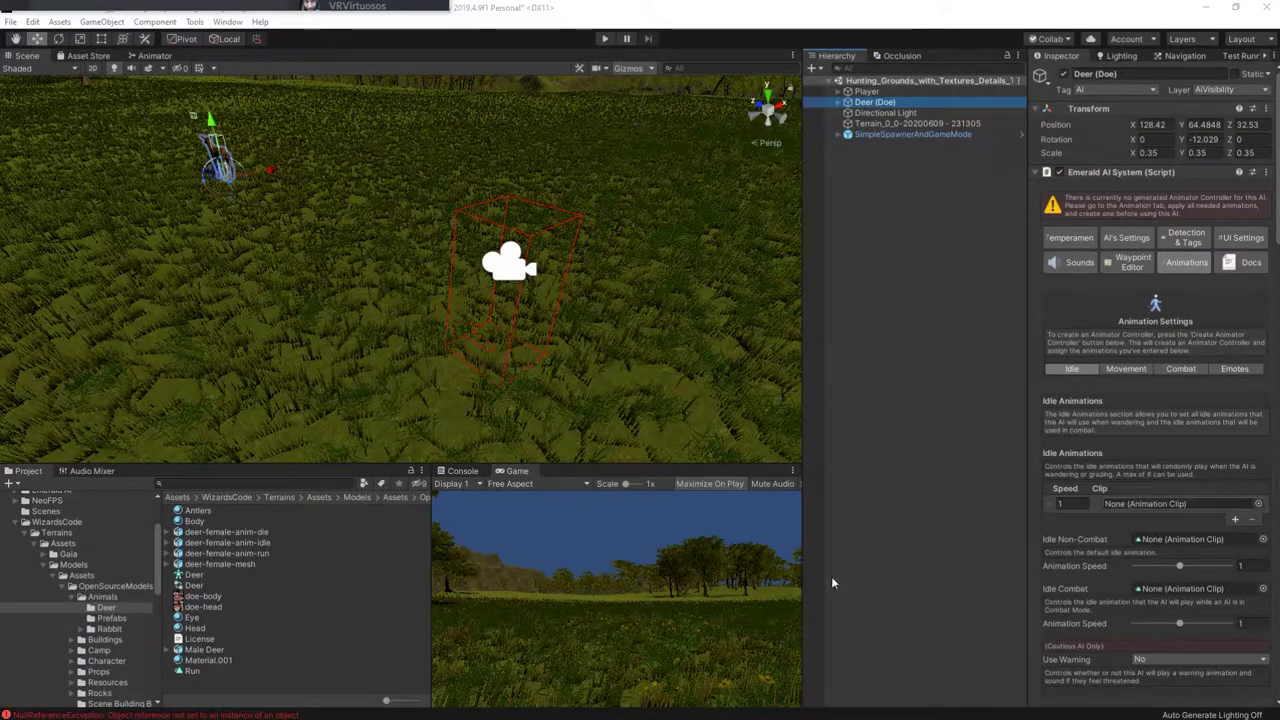
{"action": "left_click", "coordinate": [178, 542]}
{"action": "left_click_drag", "start_coordinate": [222, 670], "coordinate": [1140, 541]}
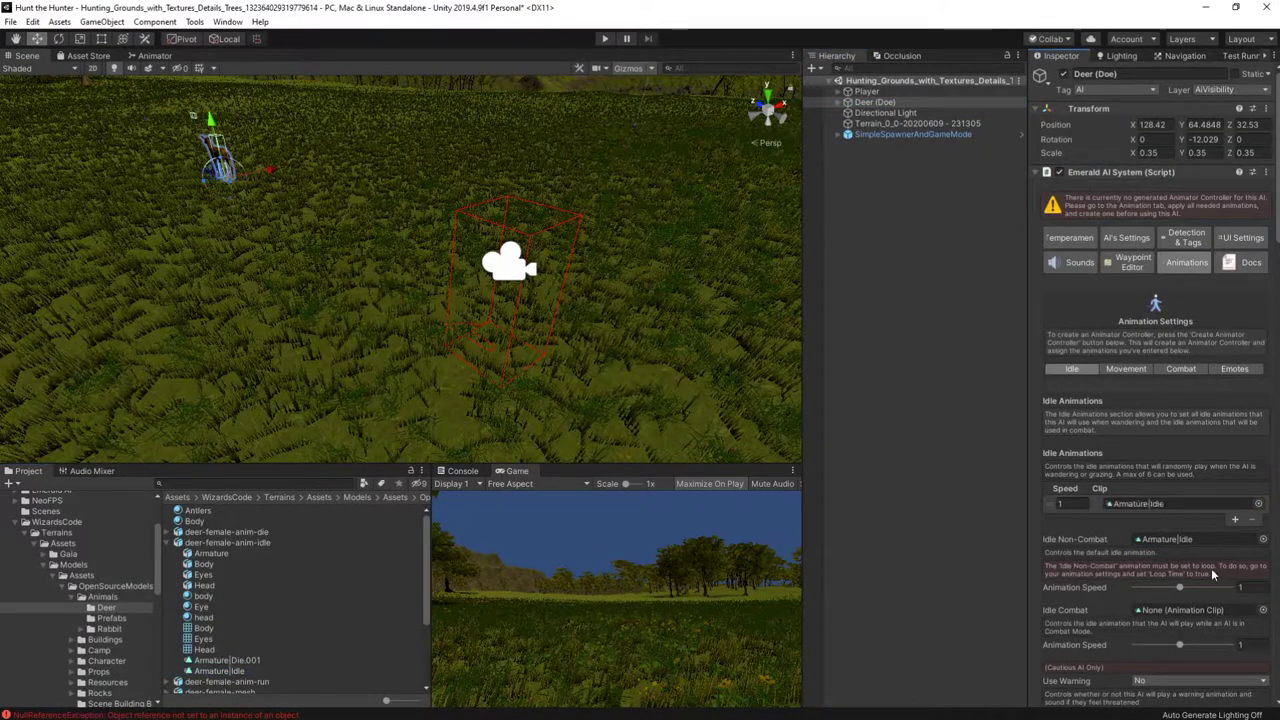
Step: Duplicate the Armature|Idle clip in the Deer folder and name the copy Idle
{"action": "left_click", "coordinate": [230, 670]}
{"action": "key", "text": "ctrl+d"}
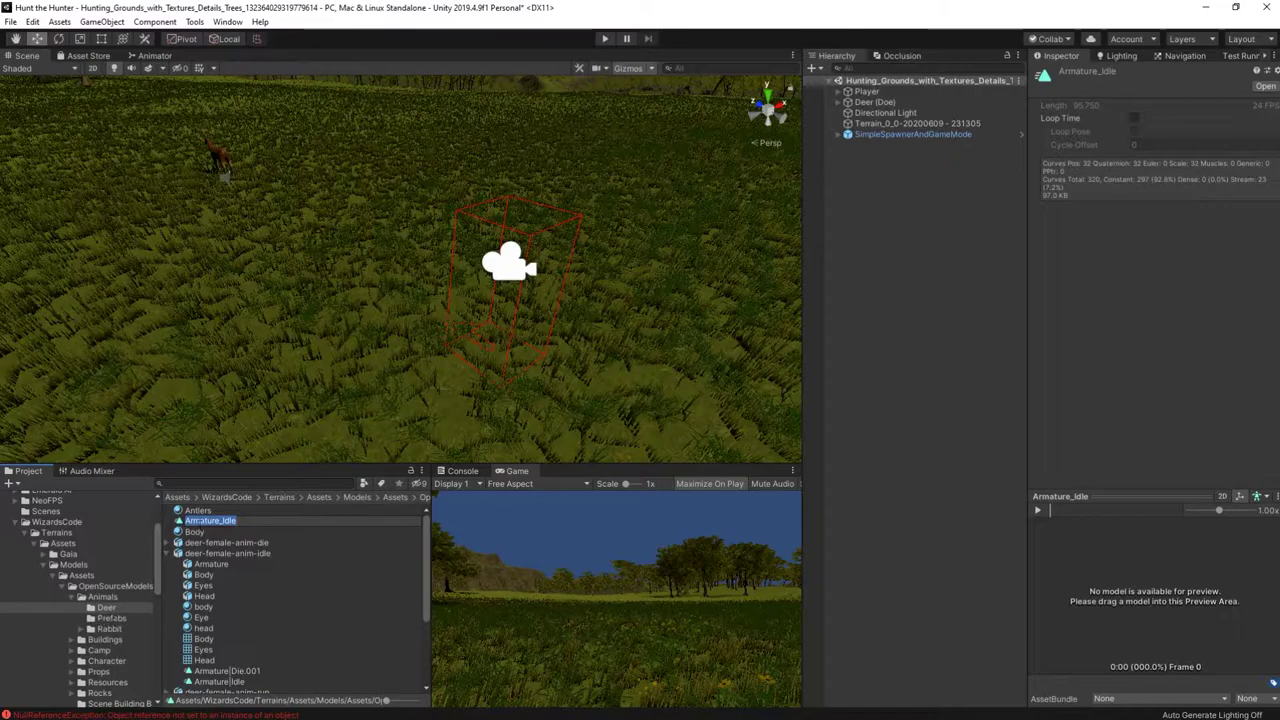
{"action": "type", "text": "Idle"}
{"action": "key", "text": "Return"}
Step: Assign the Idle clip to the deer's idle list, Idle Non-Combat and Idle Combat animations
{"action": "left_click", "coordinate": [875, 102]}
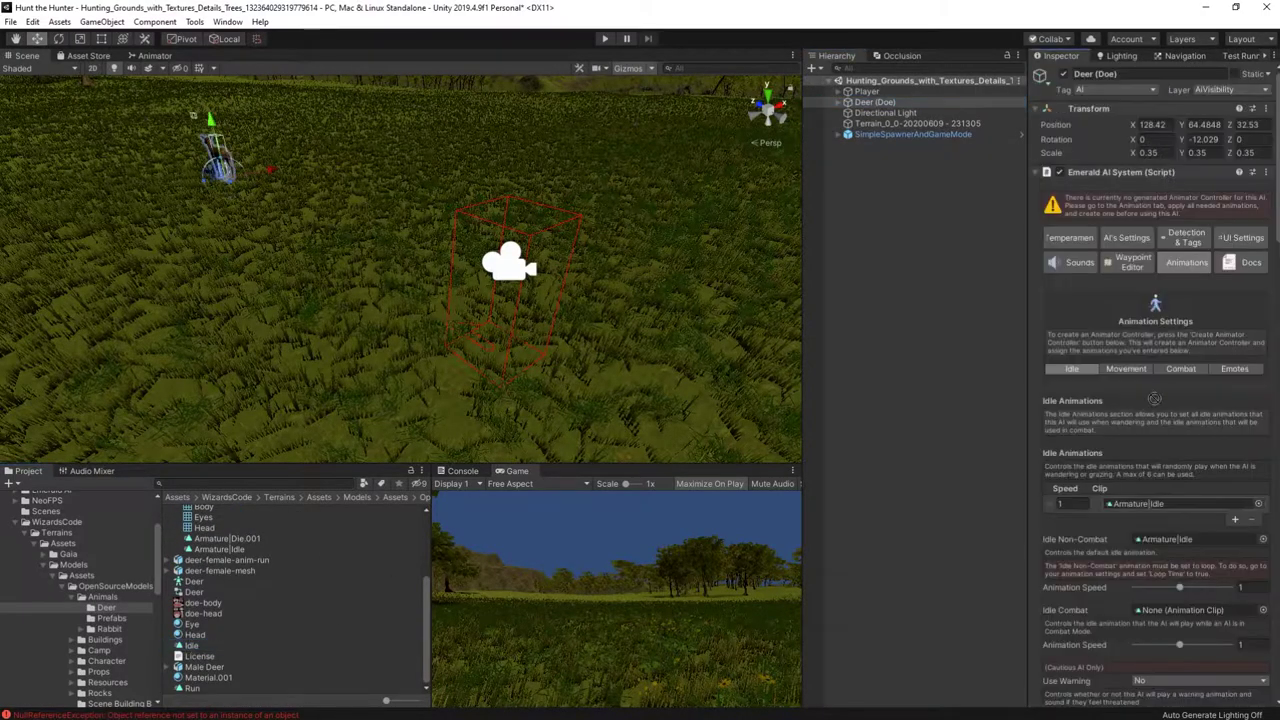
{"action": "scroll", "coordinate": [1123, 354], "scroll_direction": "down", "scroll_amount": 4}
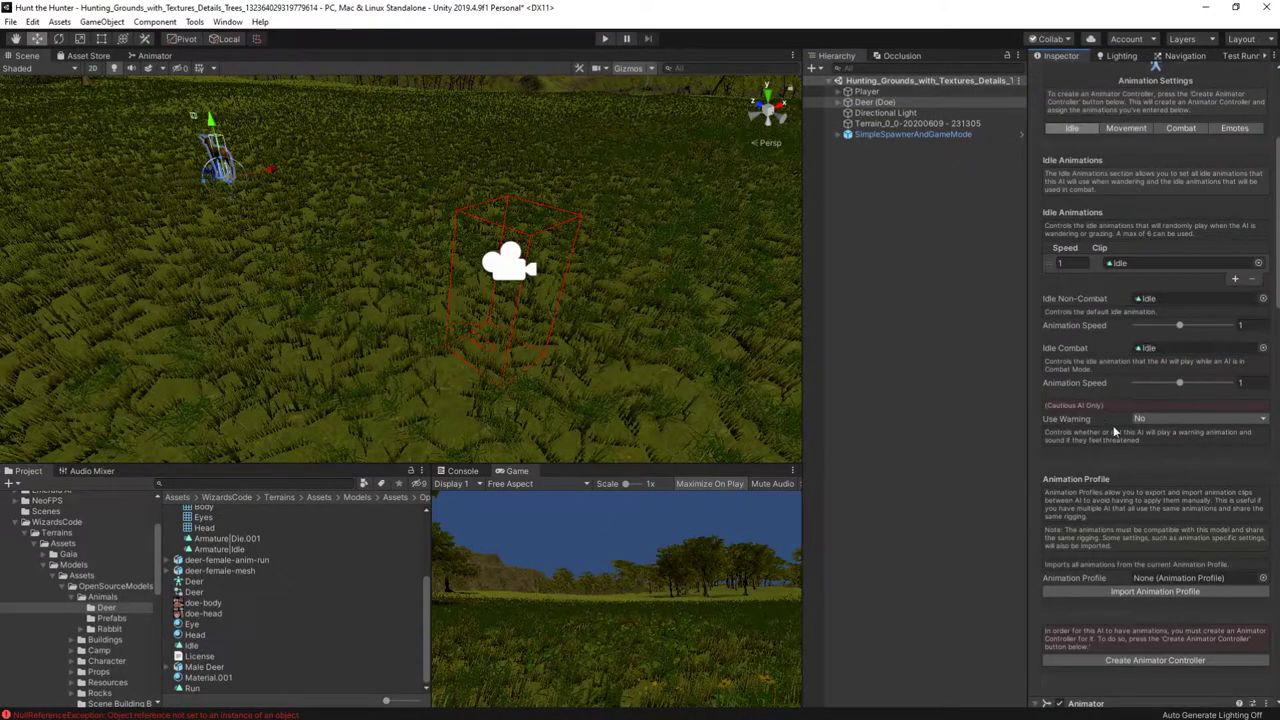
{"action": "scroll", "coordinate": [1093, 256], "scroll_direction": "up", "scroll_amount": 2}
Step: Assign the Run clip to the deer's non-combat movement animations in Emerald AI
{"action": "left_click", "coordinate": [1110, 249]}
{"action": "left_click_drag", "start_coordinate": [1191, 437], "coordinate": [1191, 441]}
{"action": "scroll", "coordinate": [1199, 517], "scroll_direction": "down", "scroll_amount": 4}
{"action": "left_click_drag", "start_coordinate": [192, 688], "coordinate": [1196, 421]}
{"action": "left_click_drag", "start_coordinate": [192, 688], "coordinate": [1194, 548]}
{"action": "left_click_drag", "start_coordinate": [192, 688], "coordinate": [1194, 497]}
{"action": "scroll", "coordinate": [1195, 638], "scroll_direction": "down", "scroll_amount": 4}
Step: Assign the Run clip to the deer's combat walk, run and turn animations
{"action": "scroll", "coordinate": [1180, 480], "scroll_direction": "up", "scroll_amount": 10}
{"action": "left_click", "coordinate": [1205, 425]}
{"action": "scroll", "coordinate": [1200, 428], "scroll_direction": "down", "scroll_amount": 6}
{"action": "left_click_drag", "start_coordinate": [192, 688], "coordinate": [1194, 178]}
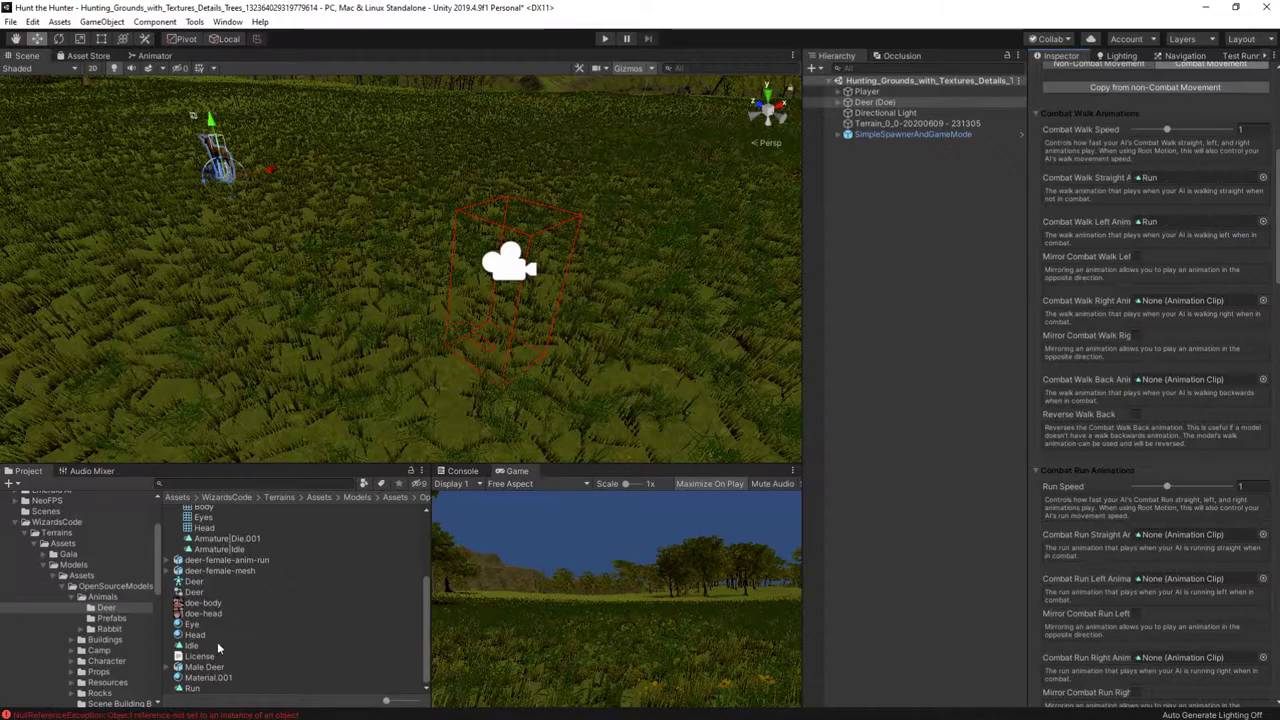
{"action": "left_click_drag", "start_coordinate": [192, 688], "coordinate": [1195, 380]}
{"action": "scroll", "coordinate": [1195, 382], "scroll_direction": "down", "scroll_amount": 3}
{"action": "left_click_drag", "start_coordinate": [1171, 464], "coordinate": [1172, 460]}
{"action": "left_click_drag", "start_coordinate": [192, 688], "coordinate": [1174, 400]}
{"action": "scroll", "coordinate": [1130, 574], "scroll_direction": "down", "scroll_amount": 4}
{"action": "left_click_drag", "start_coordinate": [192, 688], "coordinate": [1174, 504]}
{"action": "scroll", "coordinate": [1157, 570], "scroll_direction": "down", "scroll_amount": 4}
Step: Start creating the deer's animator controller and add a _Hunt the Hunter folder inside Assets as the save location
{"action": "scroll", "coordinate": [1157, 567], "scroll_direction": "up", "scroll_amount": 14}
{"action": "left_click", "coordinate": [1181, 249]}
{"action": "scroll", "coordinate": [1181, 255], "scroll_direction": "down", "scroll_amount": 2}
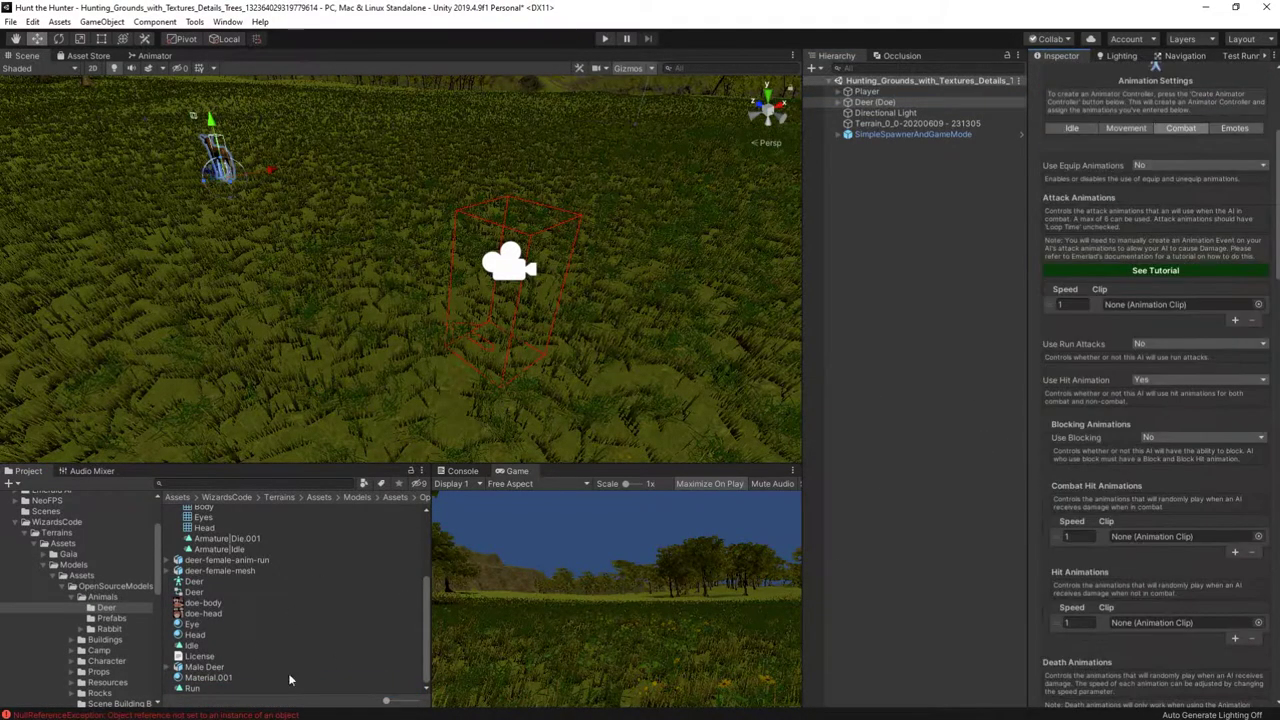
{"action": "scroll", "coordinate": [1125, 374], "scroll_direction": "up", "scroll_amount": 4}
{"action": "left_click", "coordinate": [1125, 371]}
{"action": "scroll", "coordinate": [1157, 408], "scroll_direction": "down", "scroll_amount": 20}
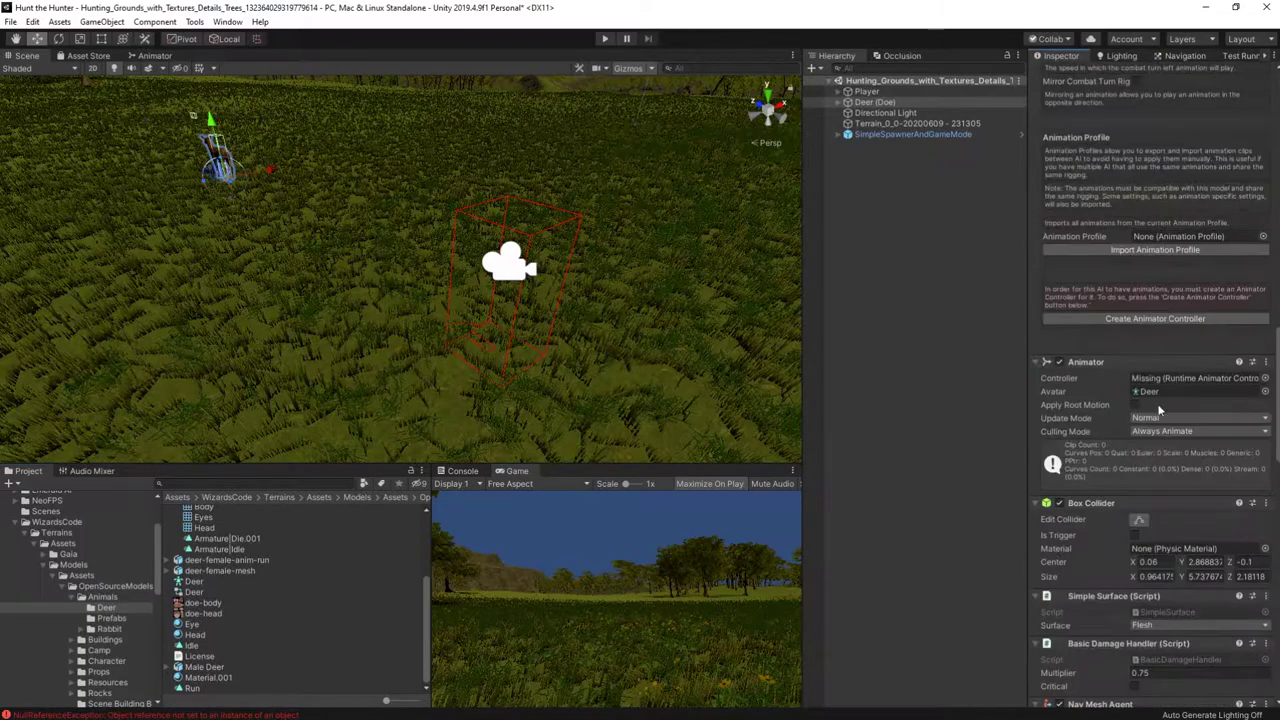
{"action": "scroll", "coordinate": [1165, 390], "scroll_direction": "up", "scroll_amount": 2}
{"action": "left_click", "coordinate": [1155, 439]}
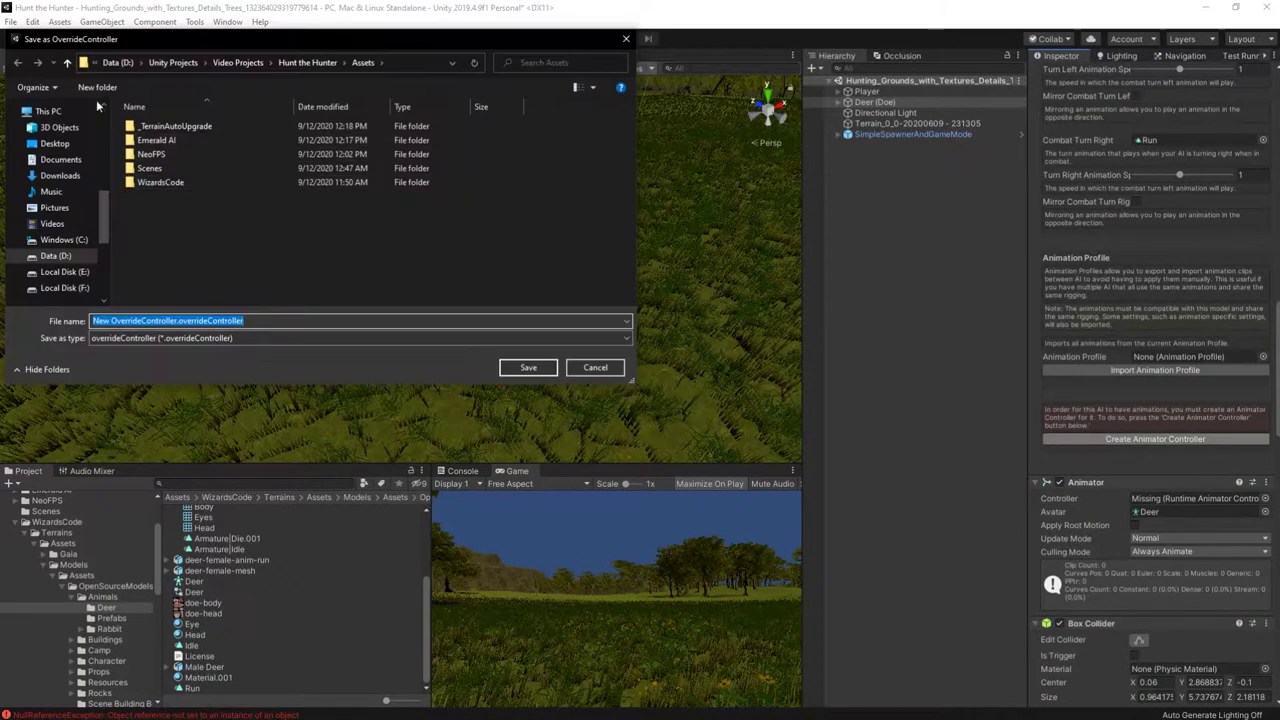
{"action": "left_click", "coordinate": [97, 87]}
{"action": "type", "text": "_Hunt the Hunter"}
{"action": "key", "text": "Return"}
{"action": "key", "text": "Return"}
Step: Create an EmeraldAIS folder inside _Hunt the Hunter and save the animator controller there as Deer OverrideController
{"action": "right_click", "coordinate": [153, 148]}
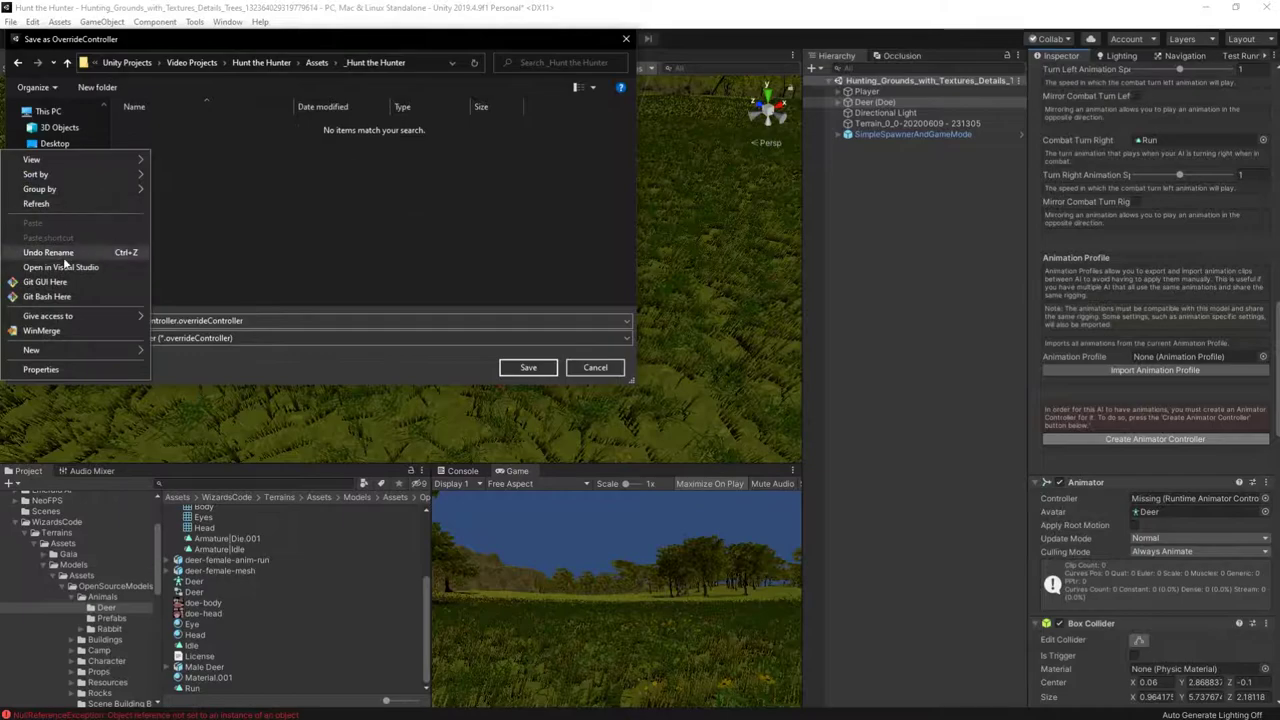
{"action": "left_click", "coordinate": [118, 124]}
{"action": "left_click", "coordinate": [97, 88]}
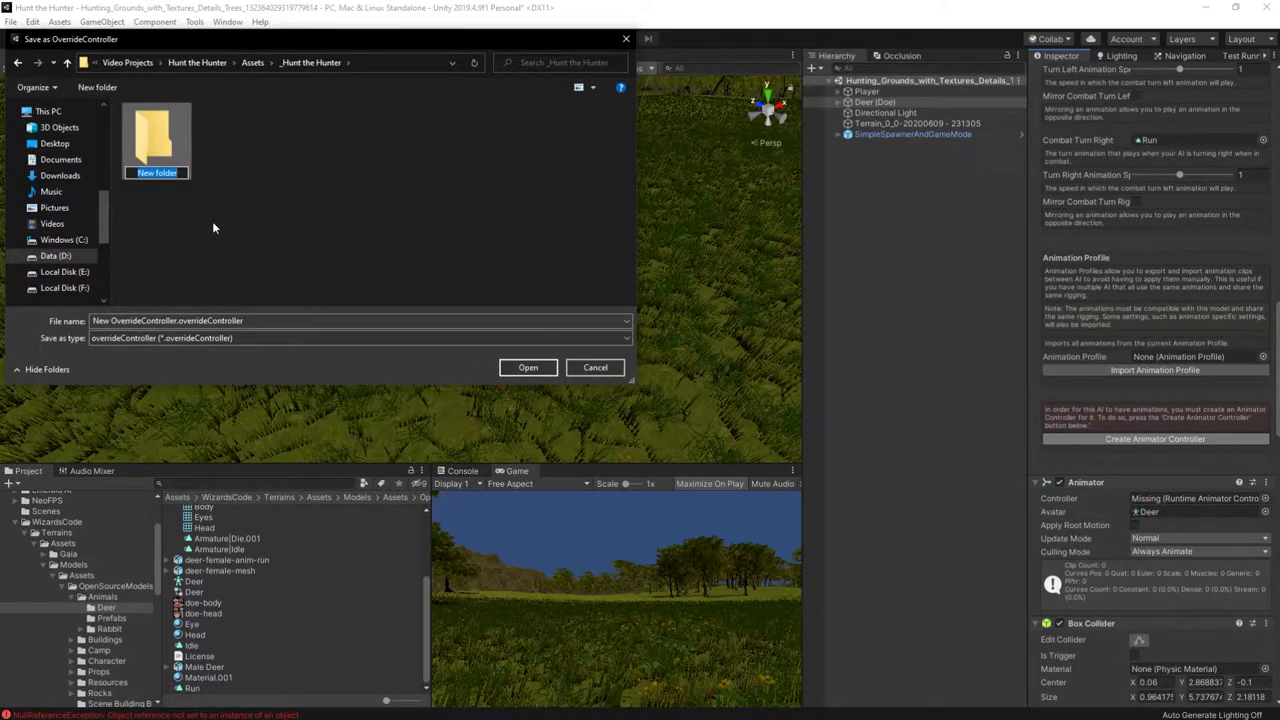
{"action": "type", "text": "EmeraldAIS"}
{"action": "key", "text": "Return"}
{"action": "key", "text": "Return"}
{"action": "key", "text": "Return"}
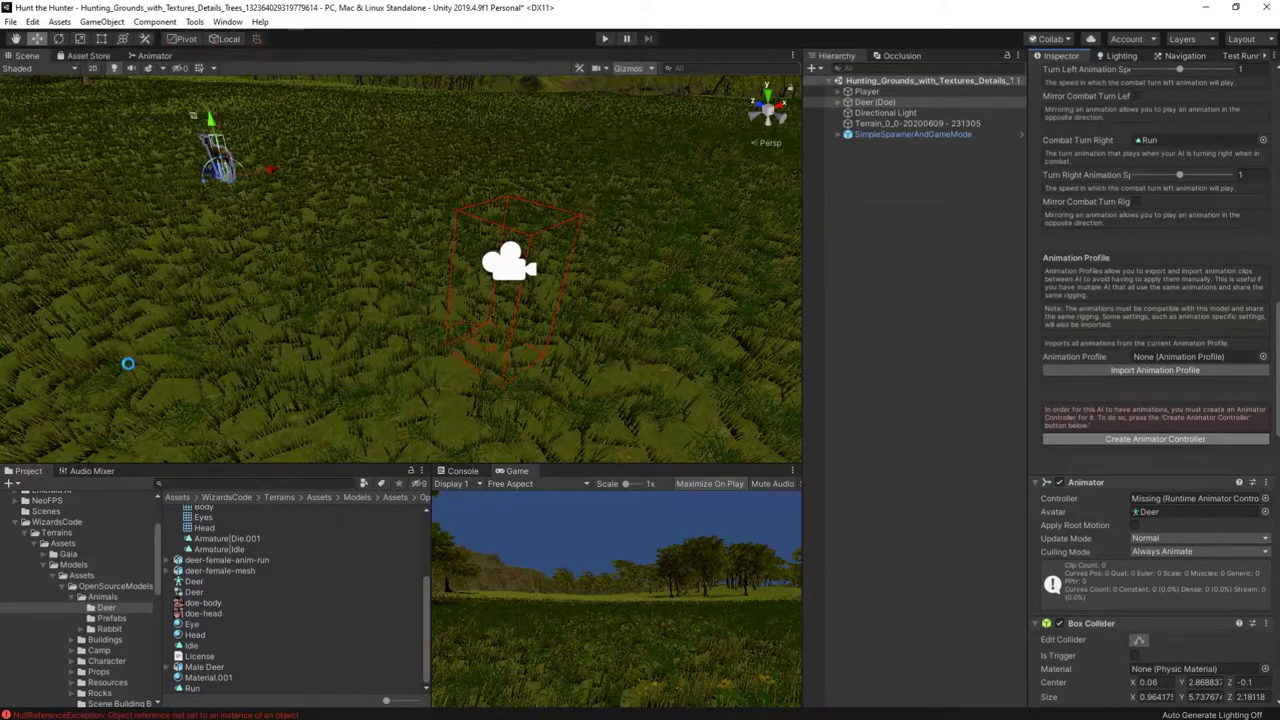
Step: Set the deer's Head Transform in Emerald AI's Detection Options
{"action": "left_click", "coordinate": [1187, 238]}
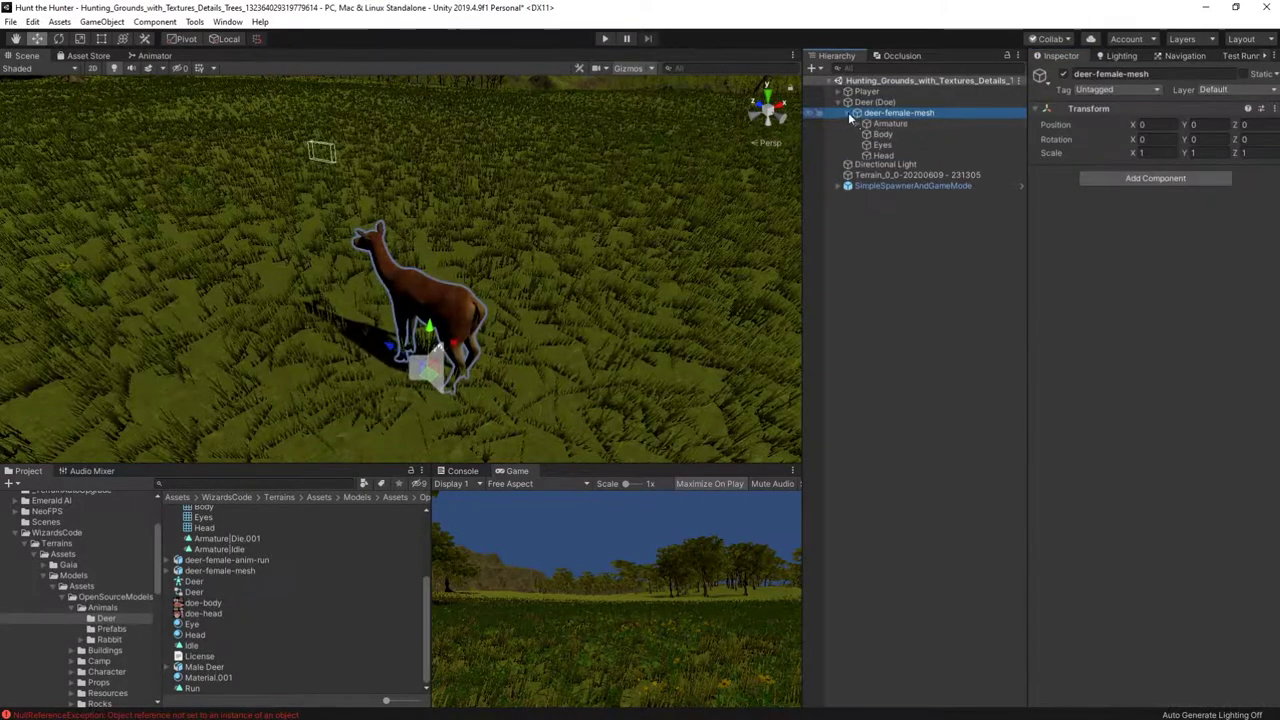
{"action": "left_click", "coordinate": [883, 167]}
{"action": "left_click", "coordinate": [875, 102]}
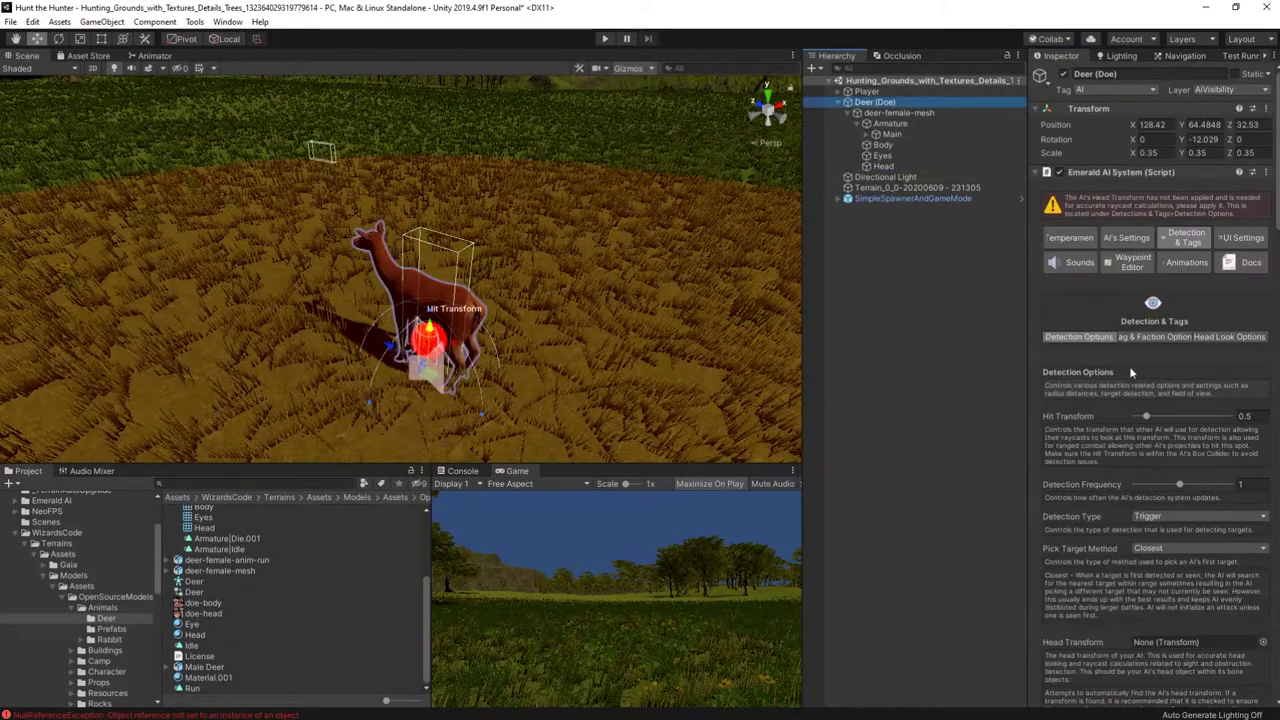
{"action": "scroll", "coordinate": [1183, 370], "scroll_direction": "down", "scroll_amount": 10}
Step: Add an AI faction relation for the deer in Emerald AI's Faction Options
{"action": "scroll", "coordinate": [1160, 377], "scroll_direction": "up", "scroll_amount": 8}
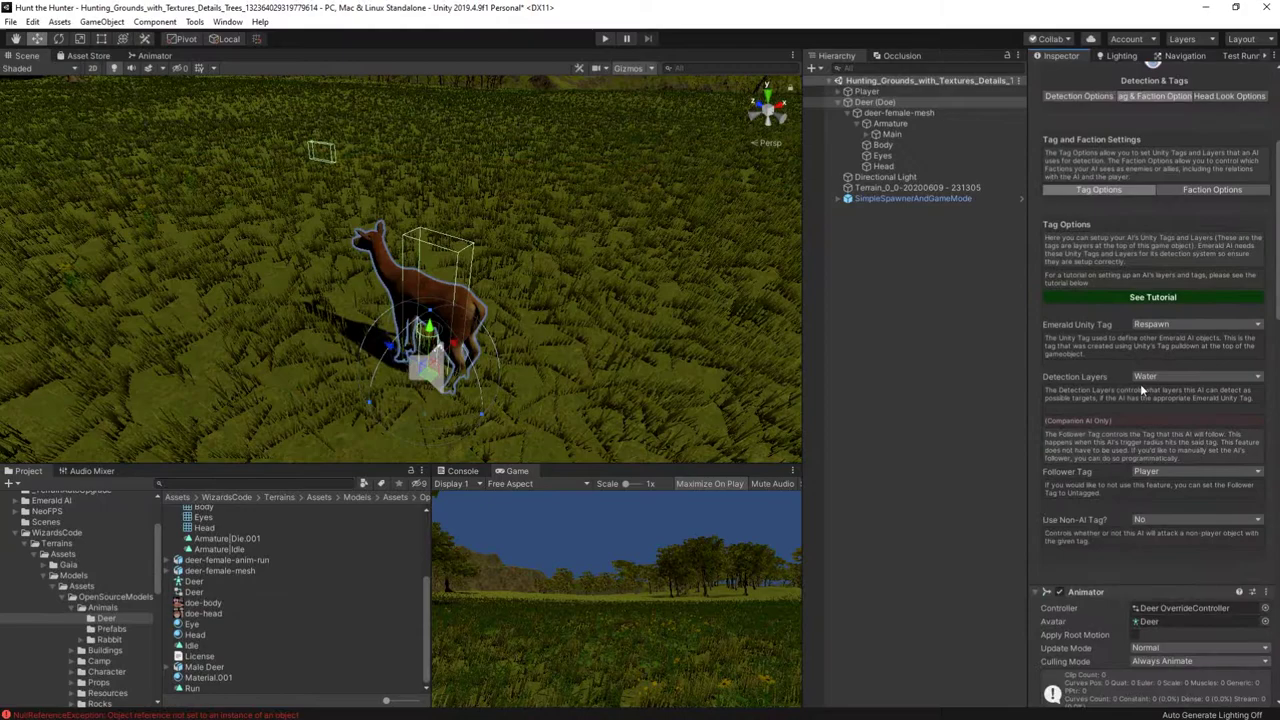
{"action": "left_click", "coordinate": [1212, 189]}
{"action": "scroll", "coordinate": [1160, 470], "scroll_direction": "down", "scroll_amount": 3}
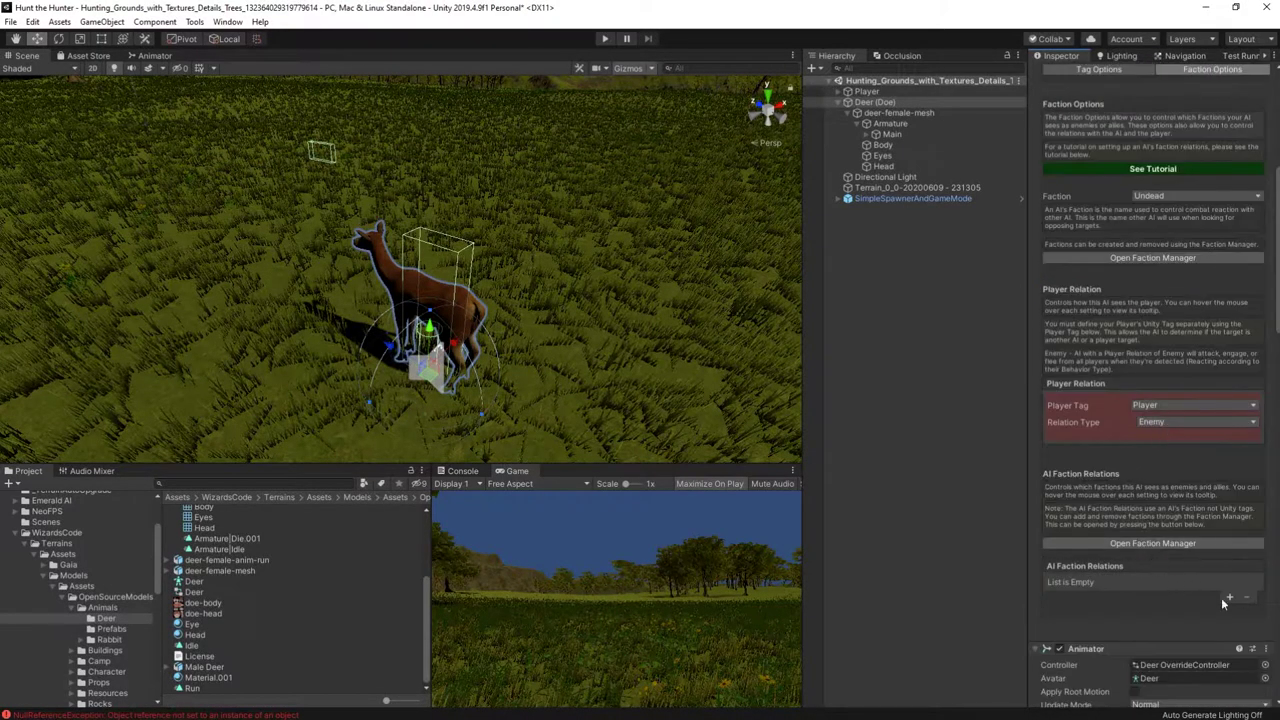
{"action": "left_click", "coordinate": [1190, 613]}
{"action": "left_click", "coordinate": [1186, 646]}
{"action": "scroll", "coordinate": [1140, 450], "scroll_direction": "up", "scroll_amount": 8}
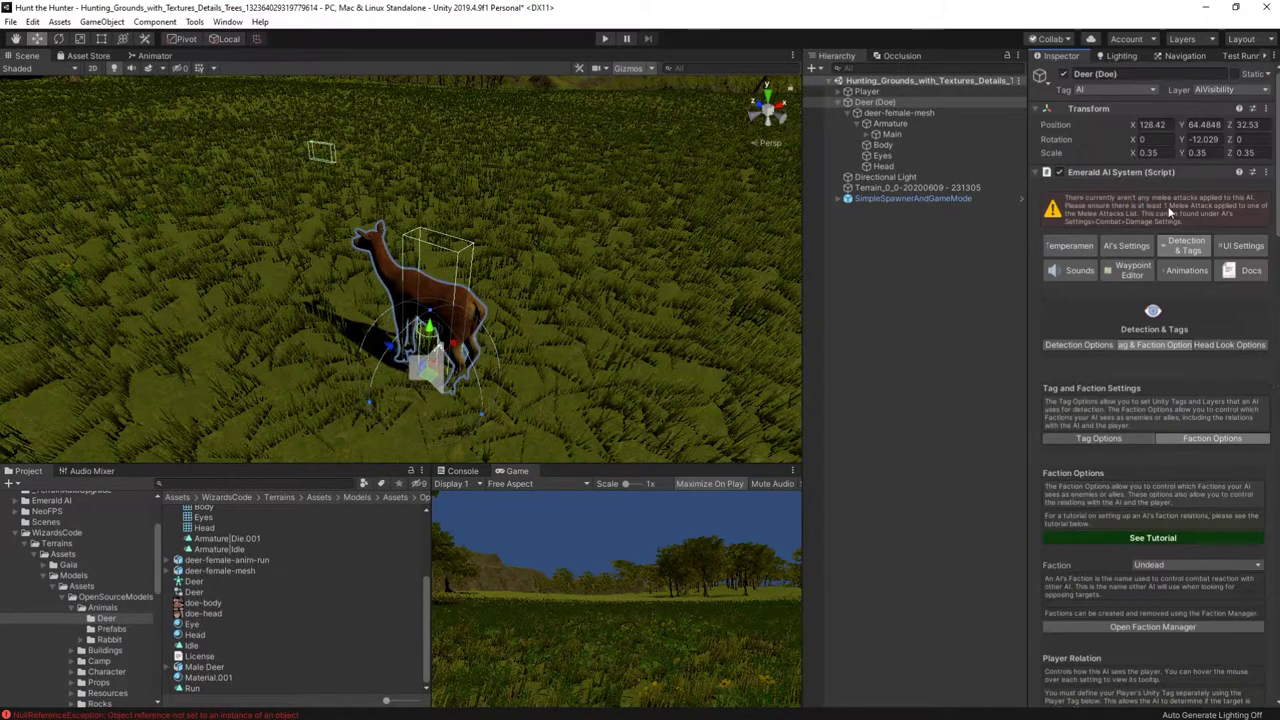
Step: Change the deer's Behavior Type and Confidence Level in its temperament options and test the deer in play mode
{"action": "left_click", "coordinate": [1129, 247]}
{"action": "left_click", "coordinate": [1072, 246]}
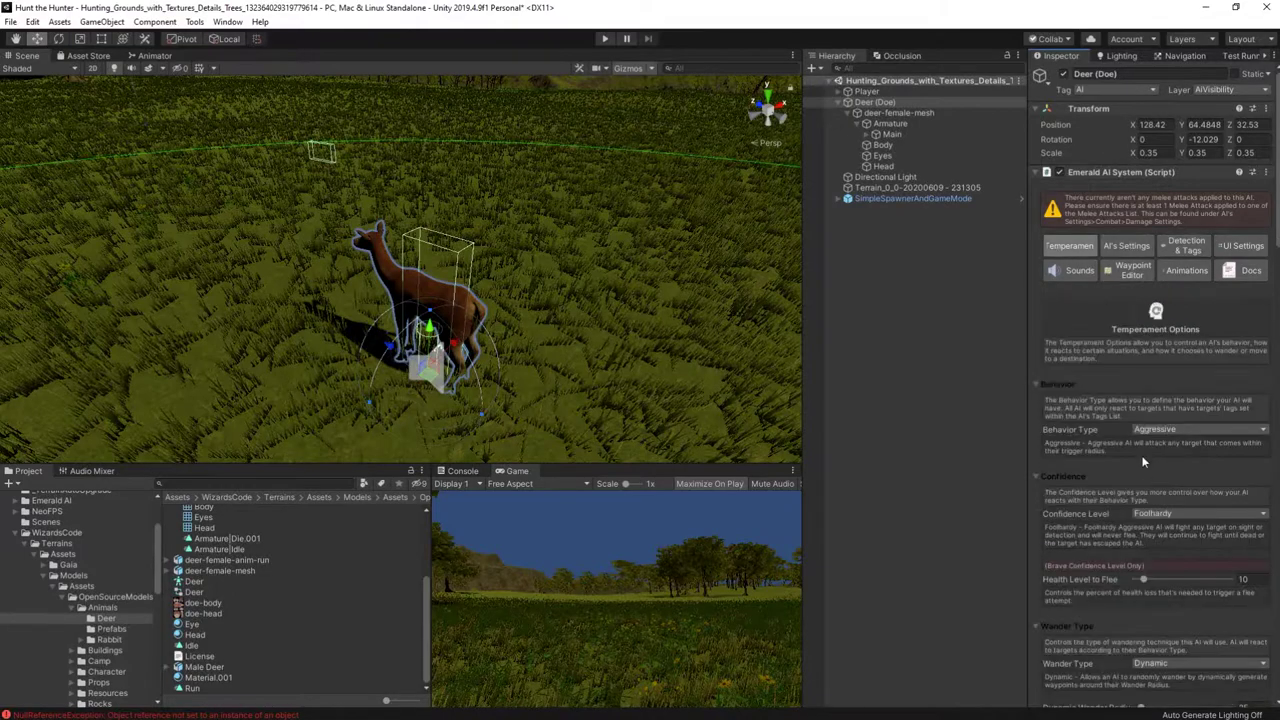
{"action": "left_click", "coordinate": [1155, 430]}
{"action": "left_click", "coordinate": [1163, 445]}
{"action": "left_click", "coordinate": [1200, 529]}
{"action": "left_click", "coordinate": [1185, 557]}
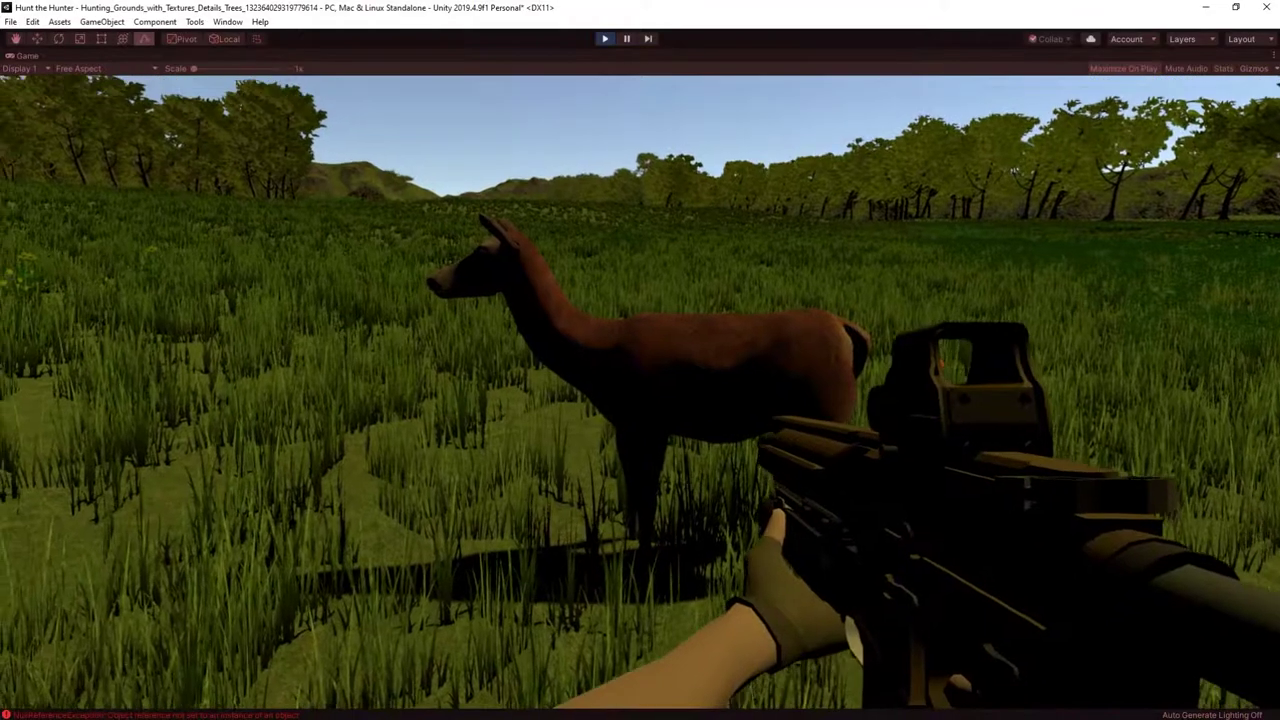
{"action": "left_click", "coordinate": [640, 392]}
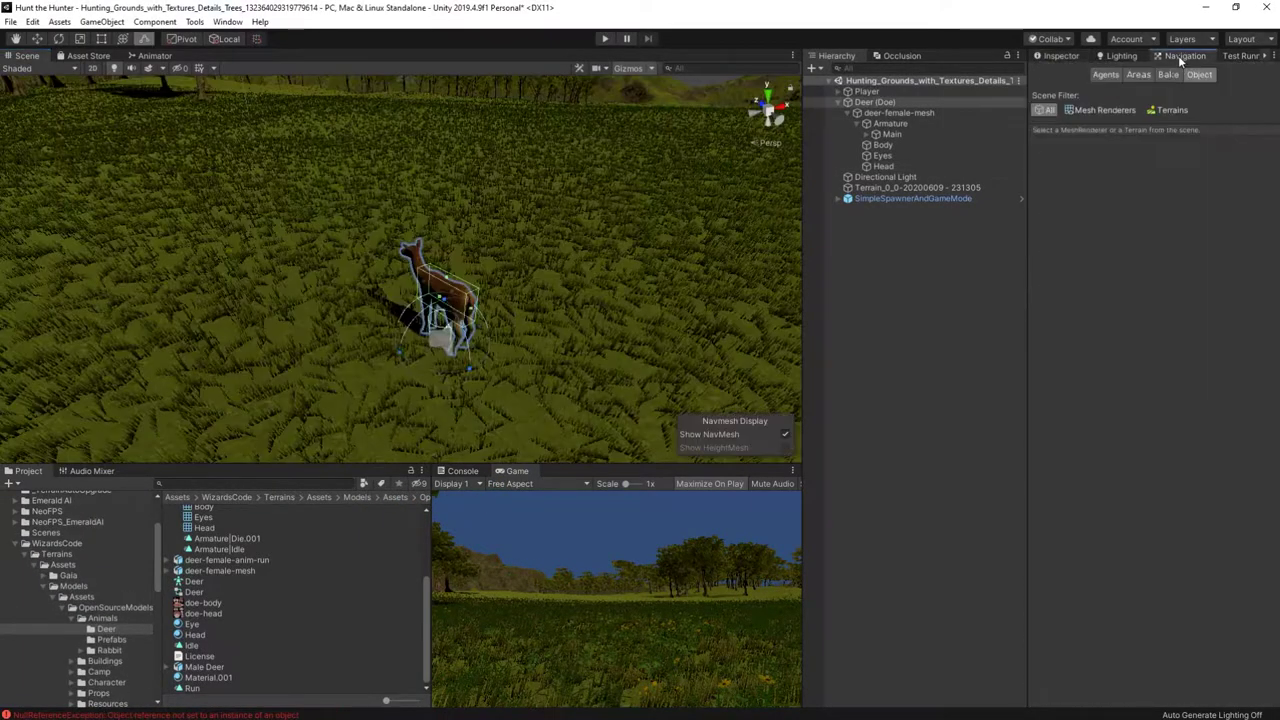
Step: Bake a navigation mesh for the terrain and run the scene, walking forward to observe the deer
{"action": "left_click", "coordinate": [1100, 110]}
{"action": "left_click", "coordinate": [1172, 110]}
{"action": "left_click", "coordinate": [905, 91]}
{"action": "left_click", "coordinate": [1168, 75]}
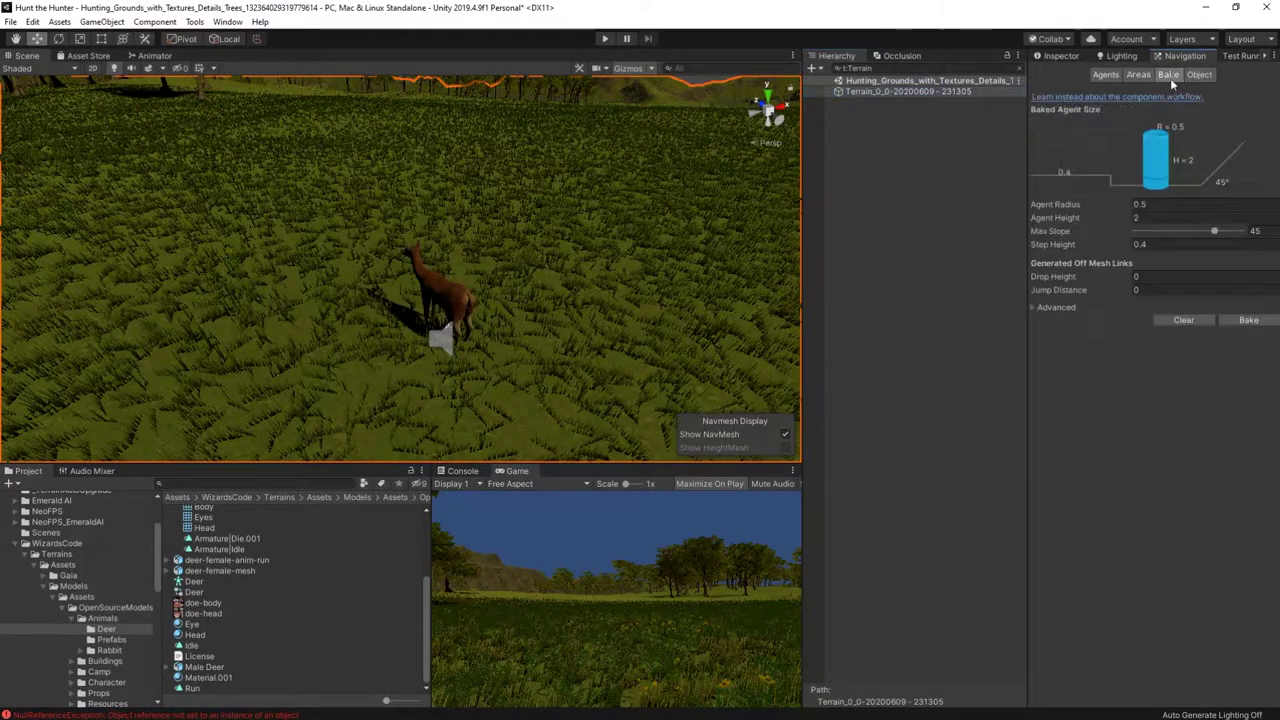
{"action": "left_click", "coordinate": [1250, 320]}
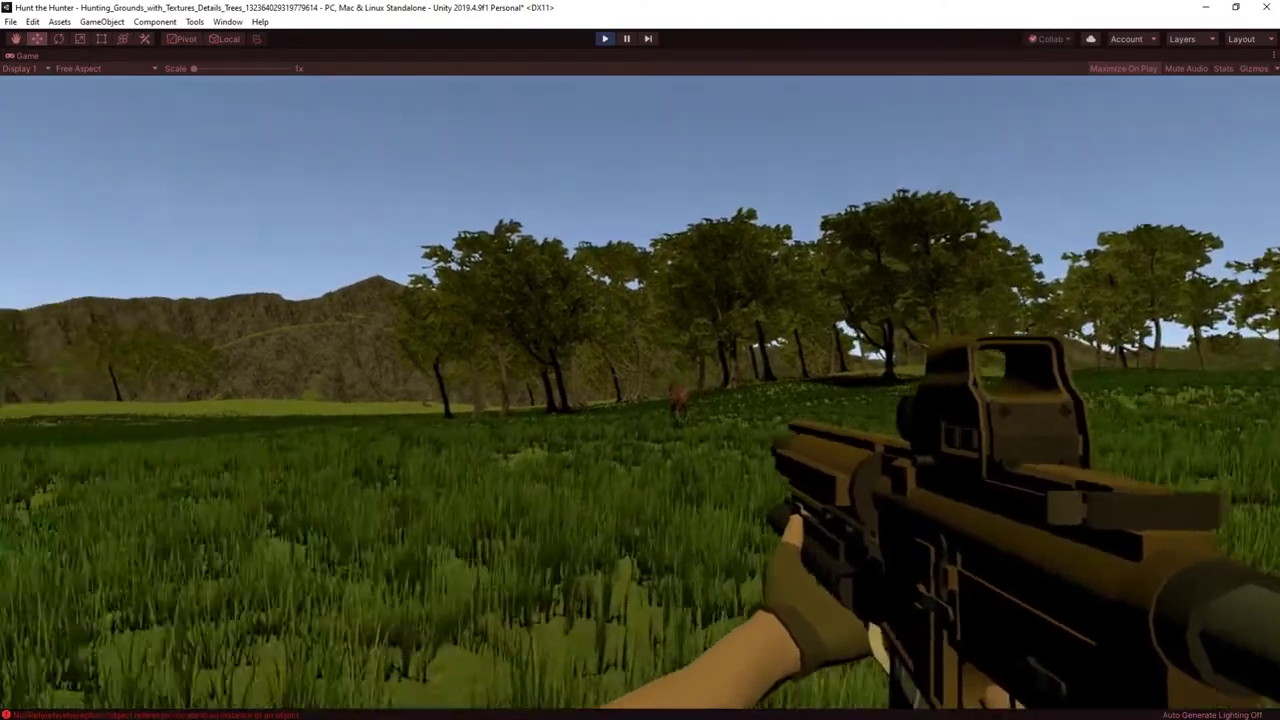
{"action": "key", "text": "w"}
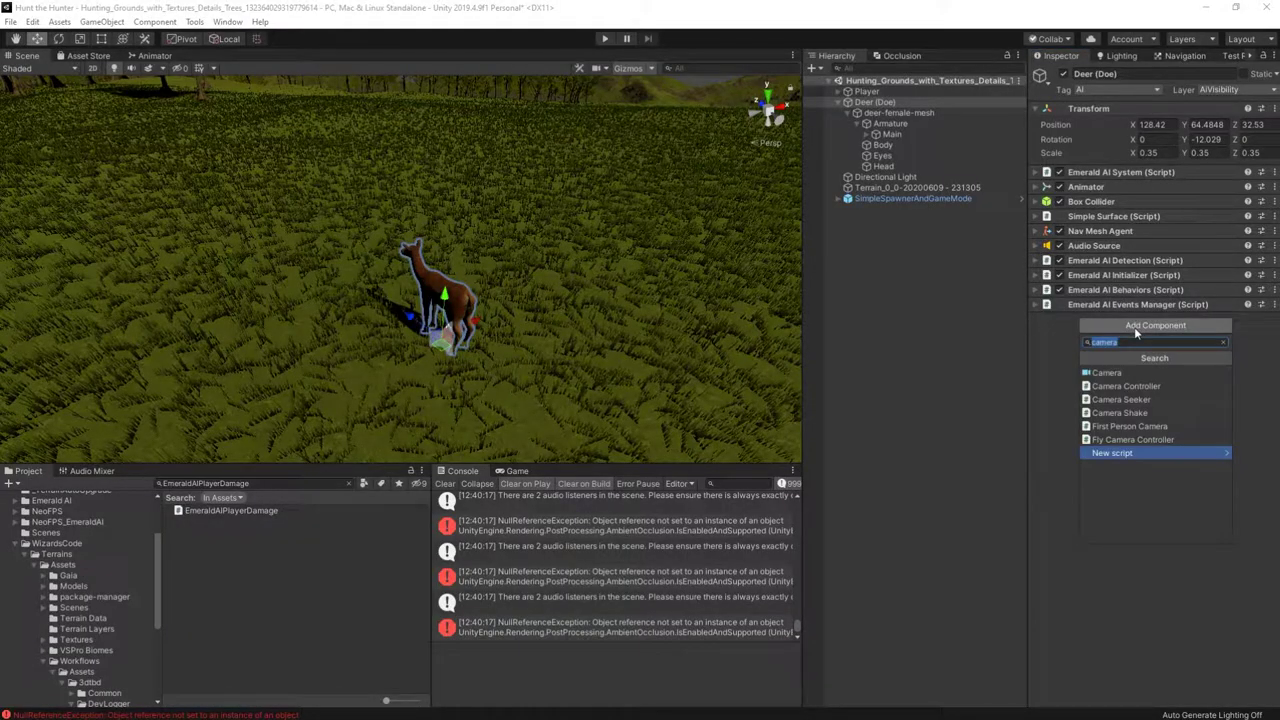
Step: Add the Neo Fps Emerald AI_Damage Handler and Neo Fps Emerald AI_Async Load Fixer components to Deer (Doe)
{"action": "type", "text": "neofps"}
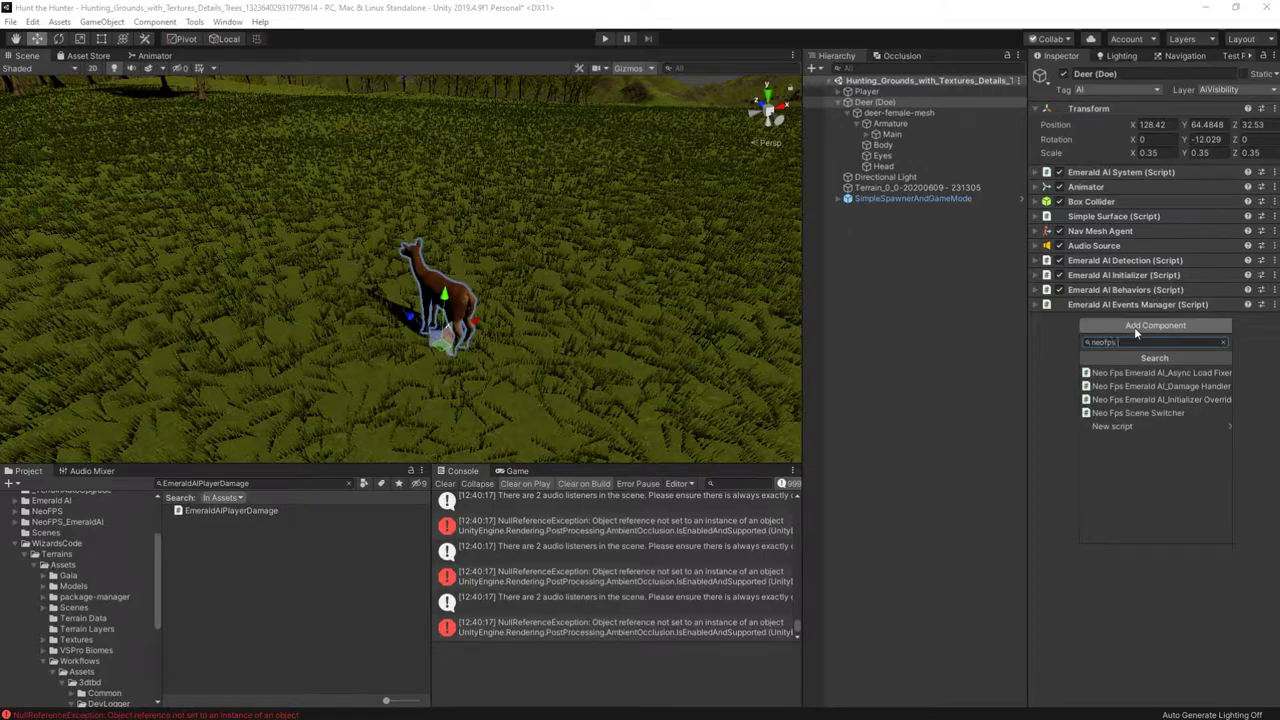
{"action": "type", "text": " eme"}
{"action": "key", "text": "Down"}
{"action": "key", "text": "Down"}
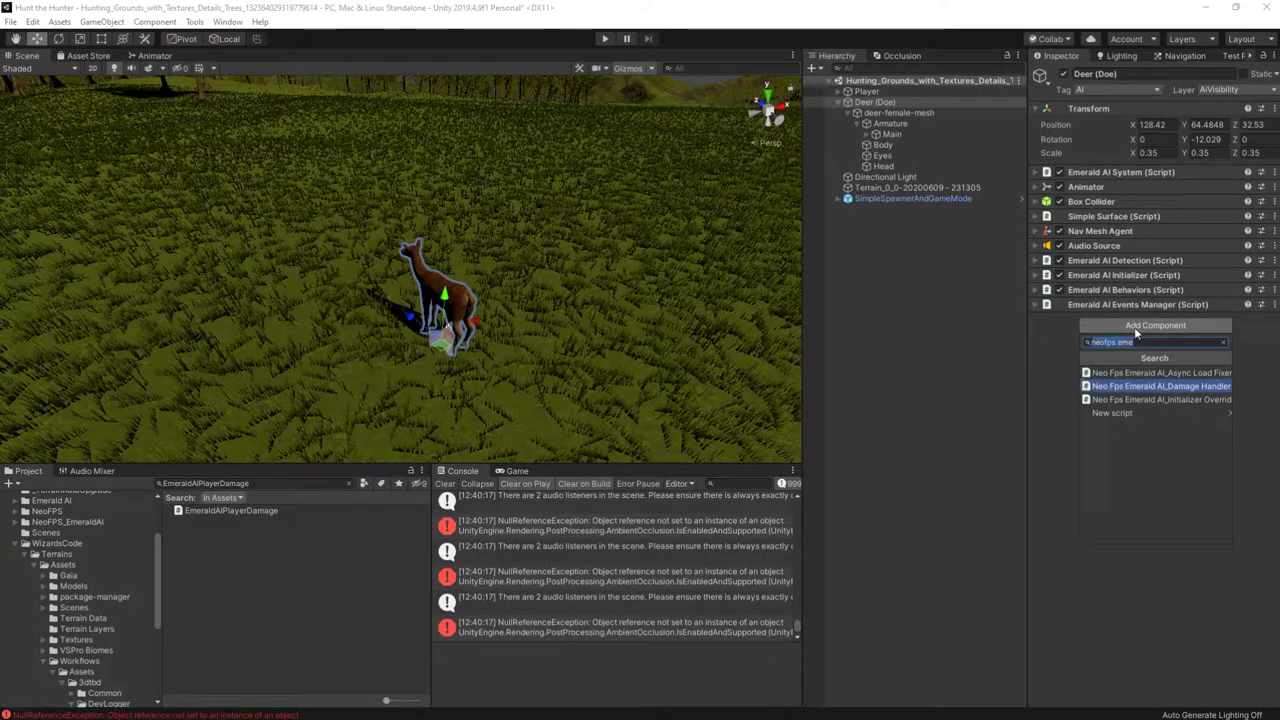
{"action": "key", "text": "Return"}
{"action": "left_click", "coordinate": [1155, 386]}
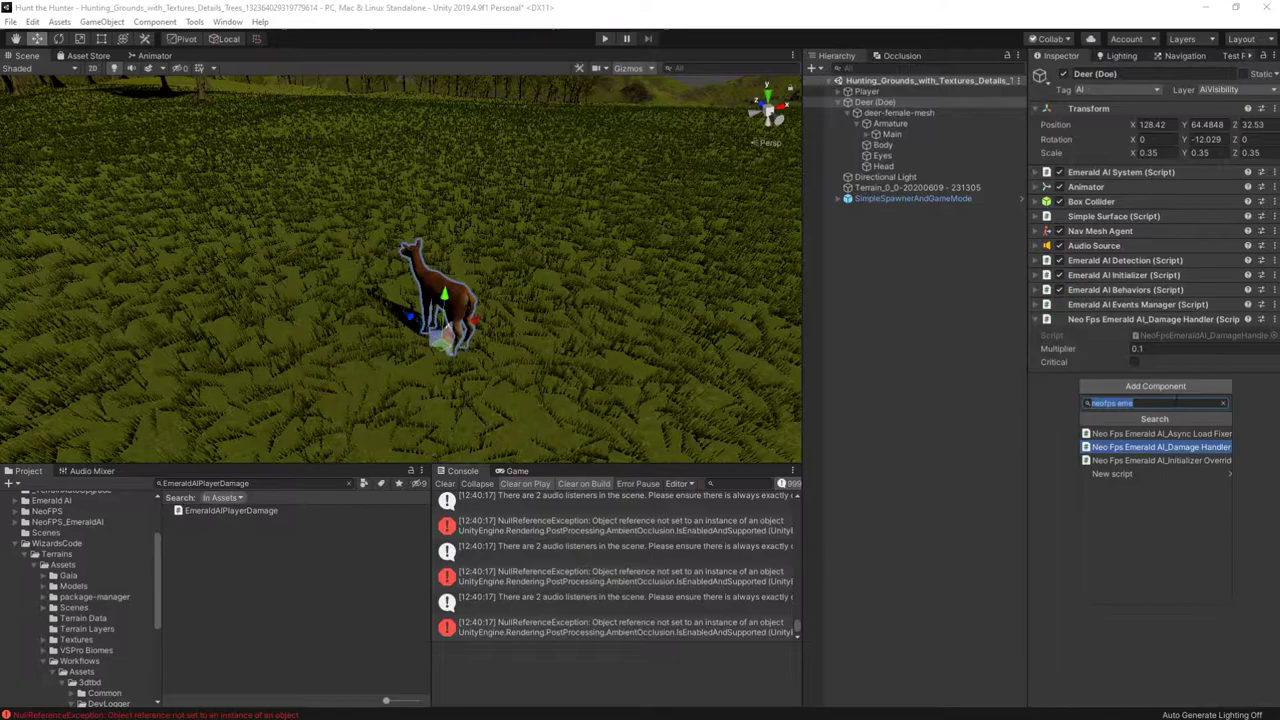
{"action": "left_click", "coordinate": [1176, 435]}
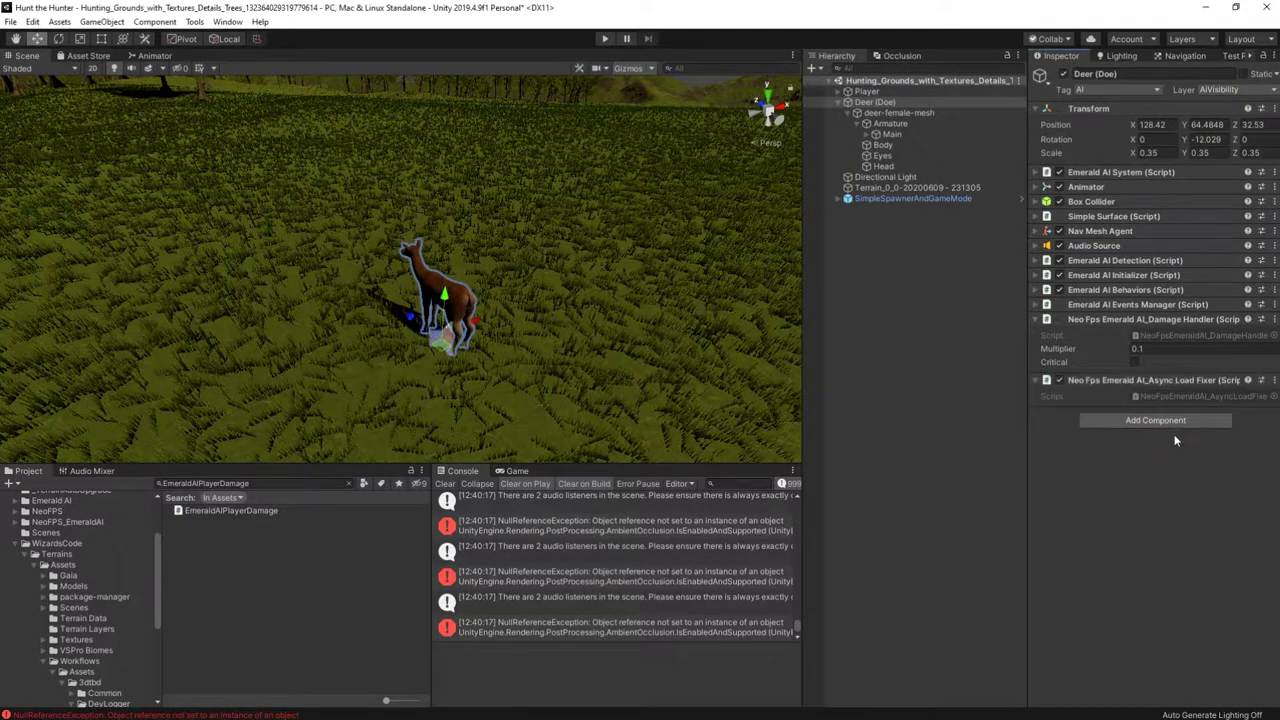
Step: Add a Basic Health Manager component to Deer (Doe)
{"action": "left_click", "coordinate": [1036, 320]}
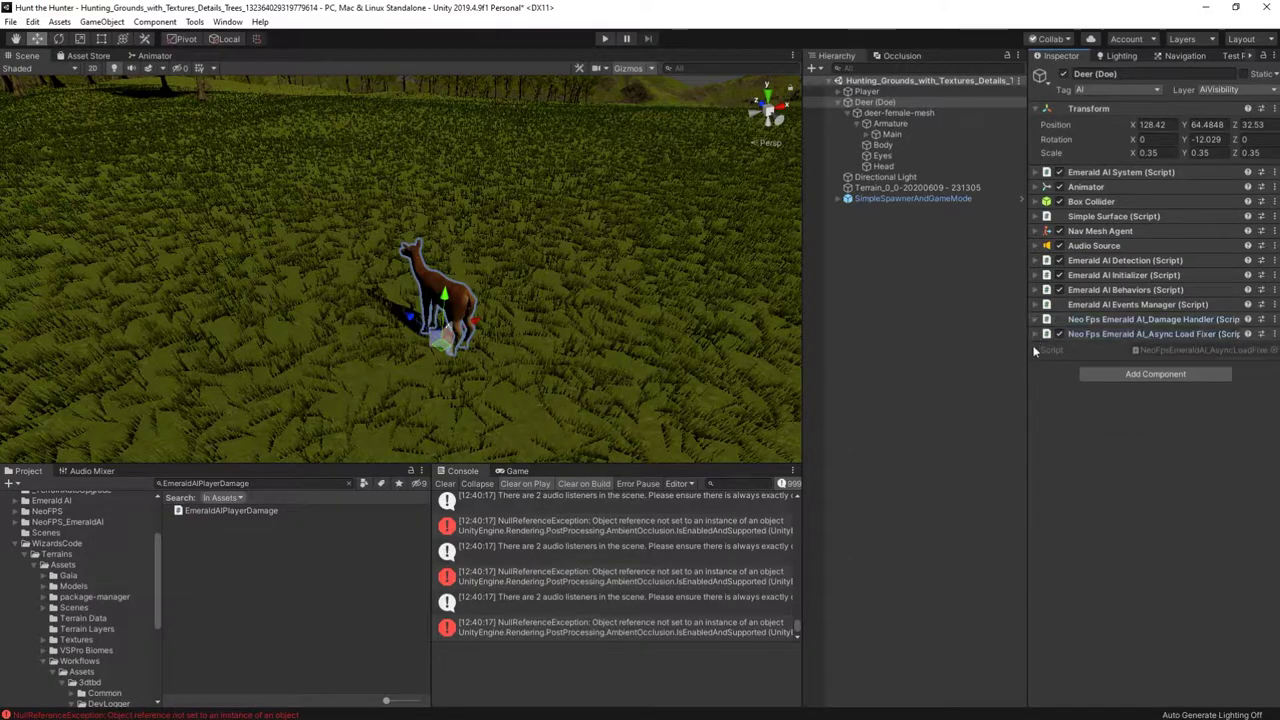
{"action": "left_click", "coordinate": [1036, 334]}
{"action": "left_click", "coordinate": [1155, 354]}
{"action": "type", "text": "basic"}
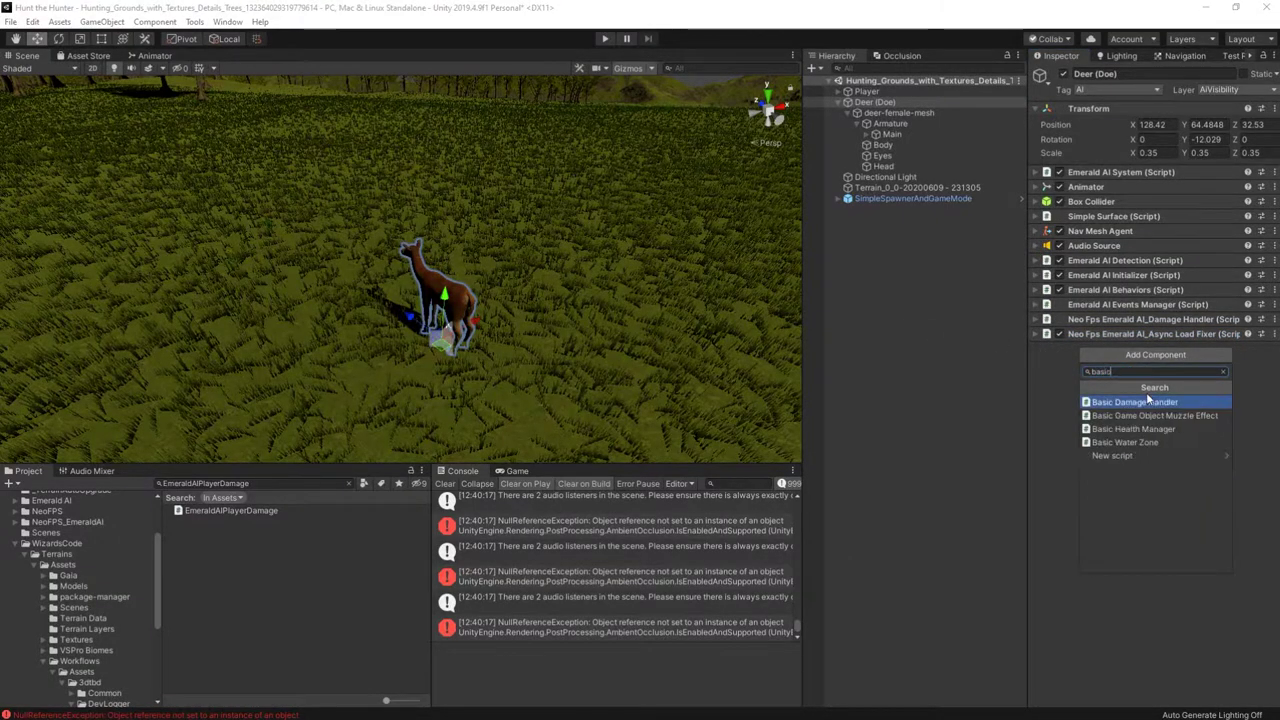
{"action": "left_click", "coordinate": [1133, 428]}
Step: Add another Simple Surface component to Deer (Doe) and set its surface to Flesh
{"action": "left_click", "coordinate": [1155, 705]}
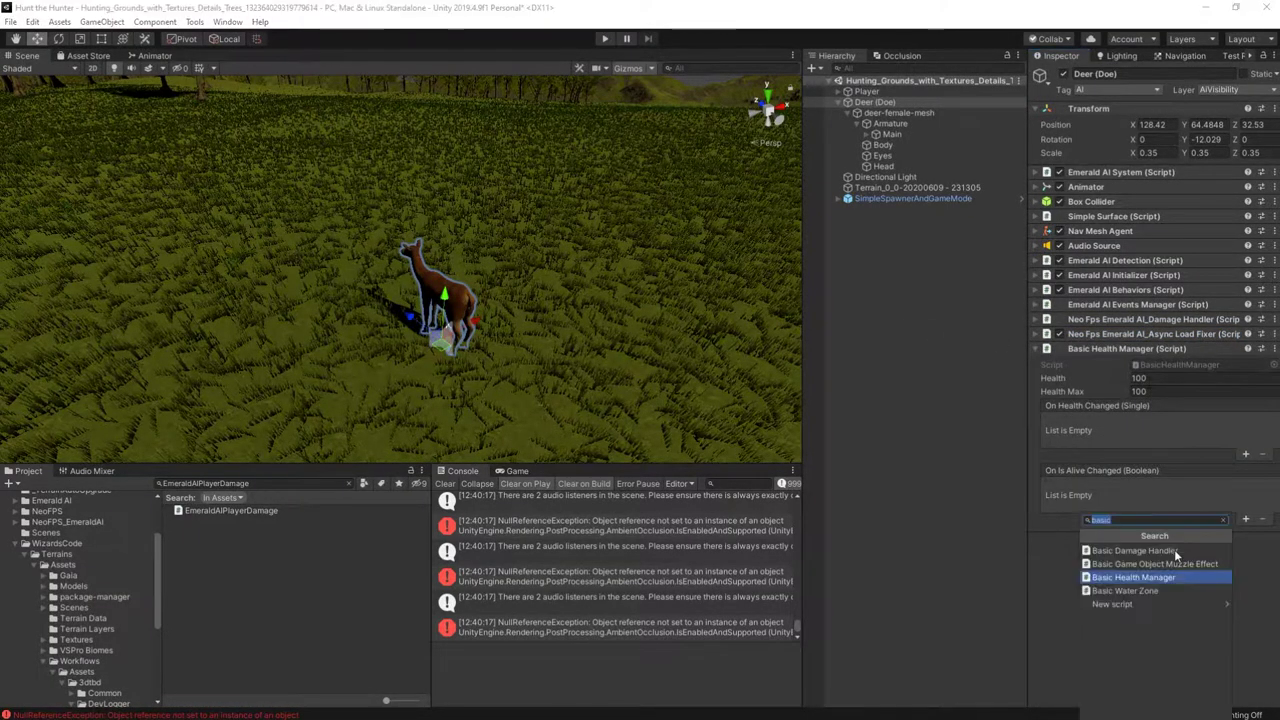
{"action": "type", "text": "simple"}
{"action": "key", "text": "Down"}
{"action": "key", "text": "Down"}
{"action": "key", "text": "Down"}
{"action": "key", "text": "Down"}
{"action": "key", "text": "Return"}
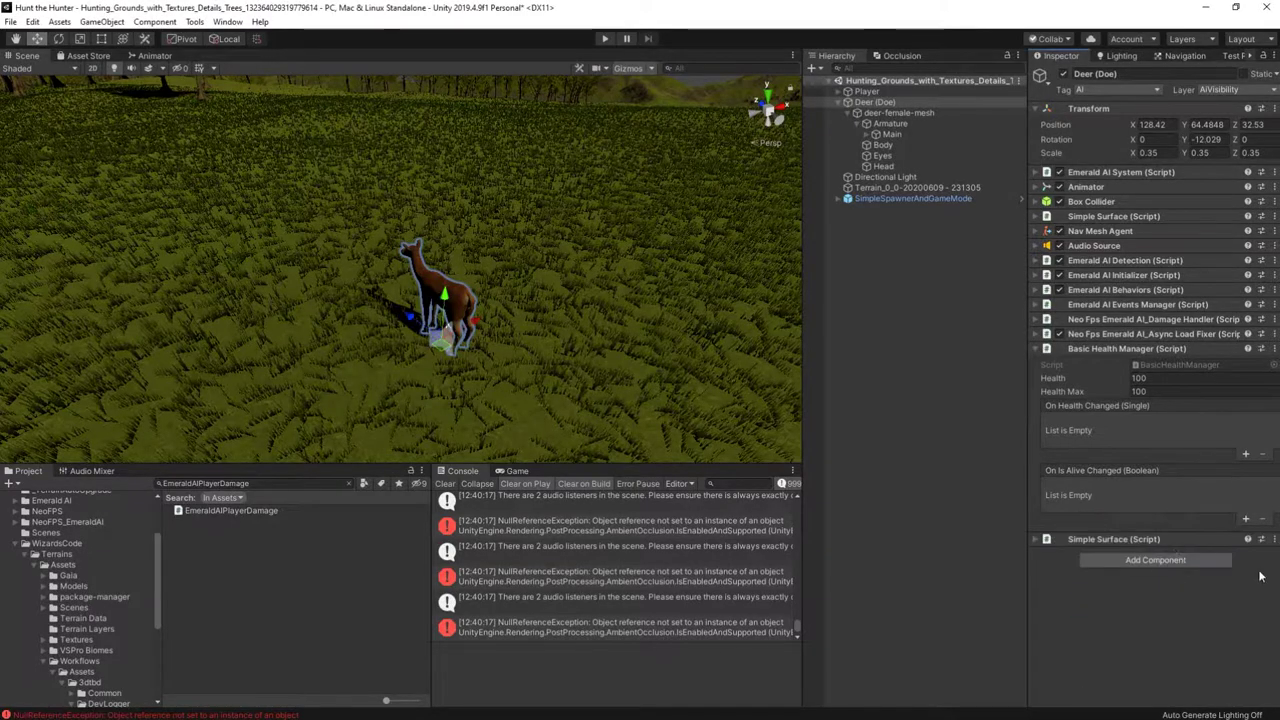
{"action": "left_click", "coordinate": [1037, 541]}
{"action": "left_click", "coordinate": [1200, 569]}
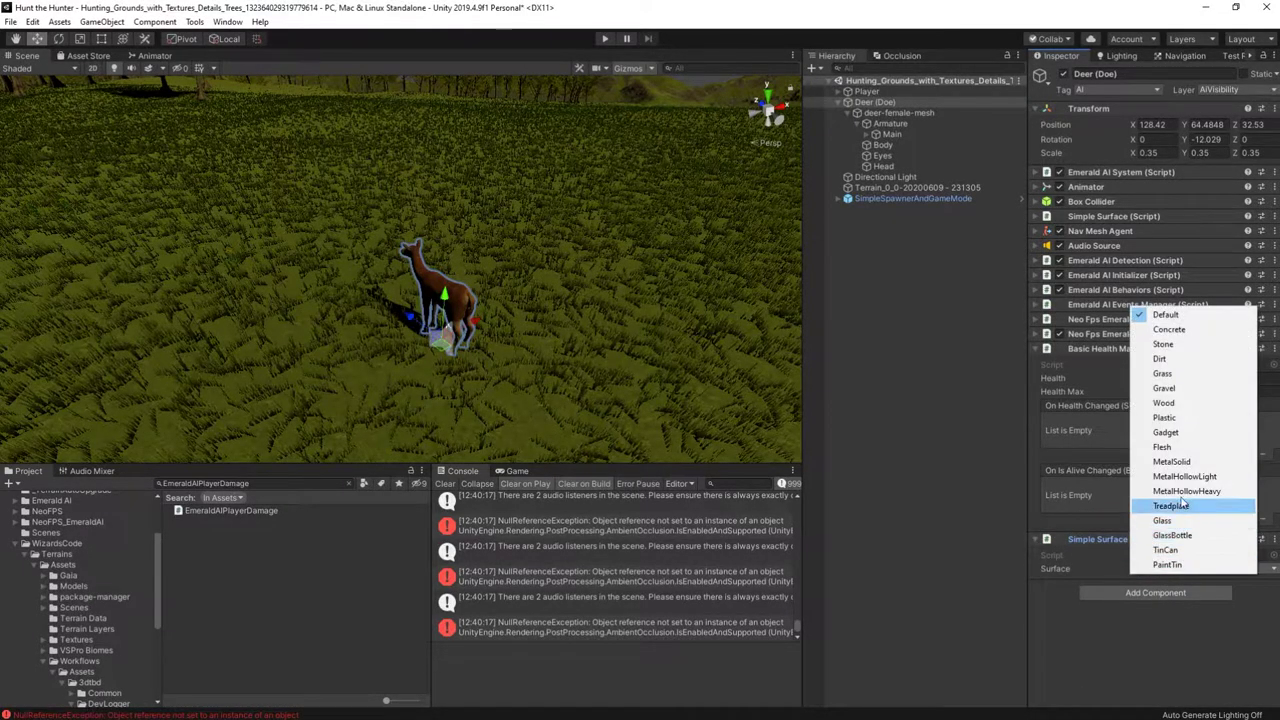
{"action": "left_click", "coordinate": [1180, 446]}
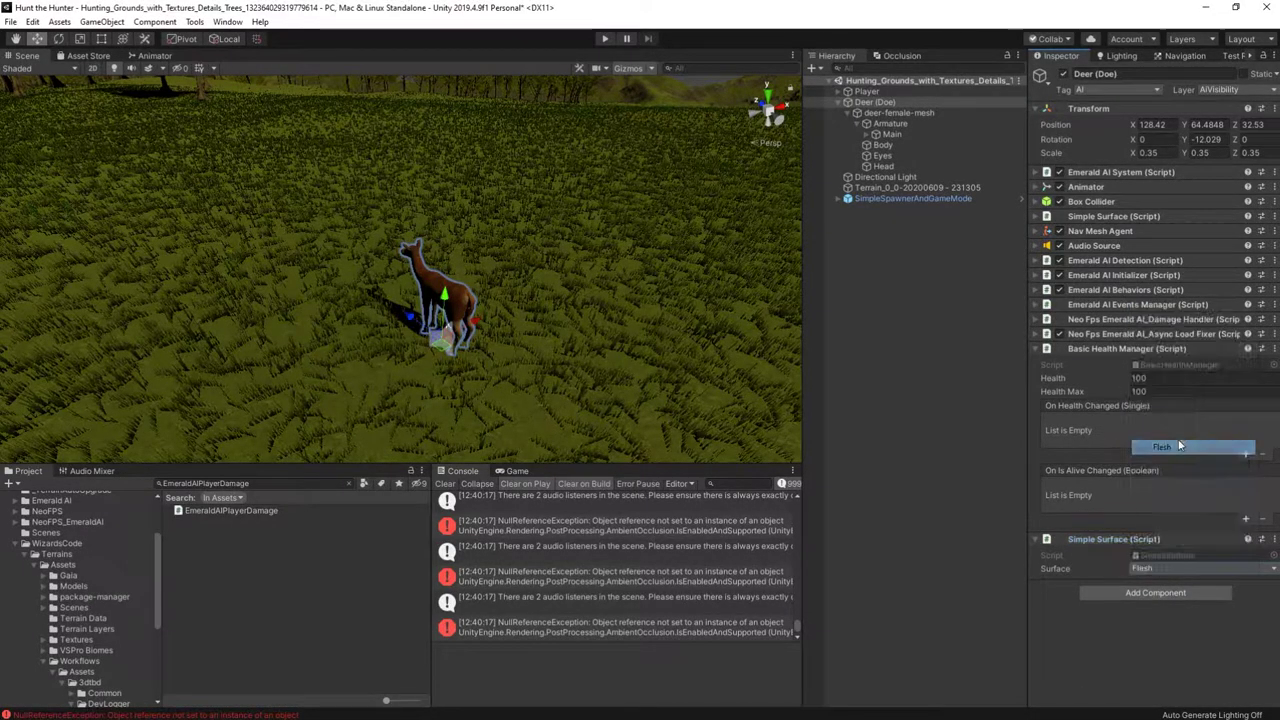
Step: Set the layer of Deer (Doe) and all its child objects to Default
{"action": "left_click", "coordinate": [1243, 95]}
{"action": "left_click", "coordinate": [1210, 100]}
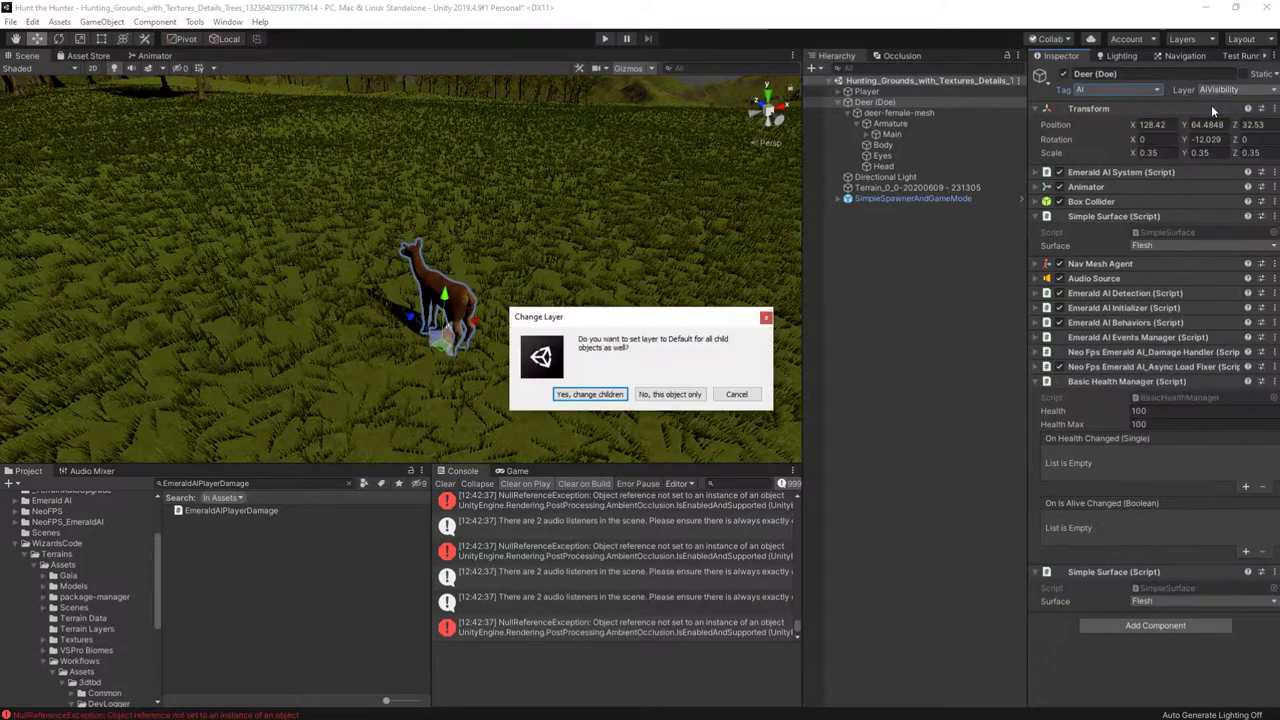
{"action": "left_click", "coordinate": [590, 394]}
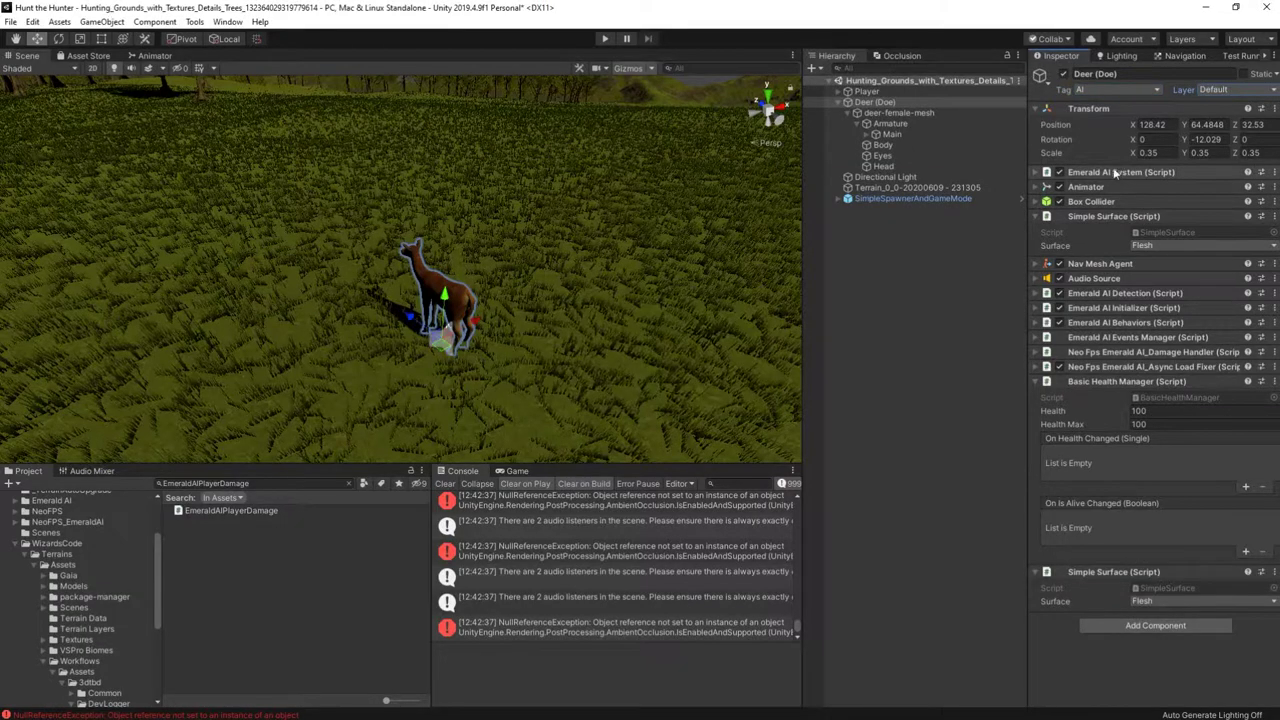
Step: In the deer's Emerald AI Tag Options, add CharacterControllers and remove Water from the Detection Layers, and set the Follower Tag to Untagged
{"action": "left_click", "coordinate": [1060, 173]}
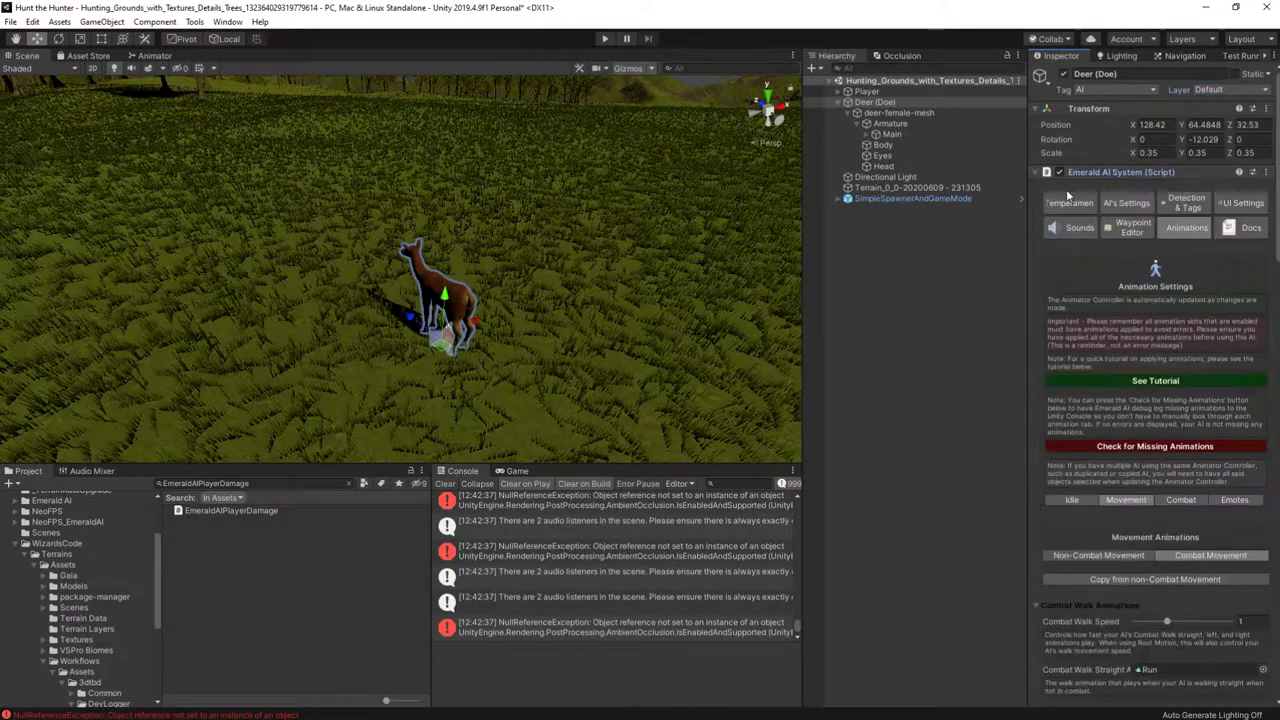
{"action": "left_click", "coordinate": [1182, 205]}
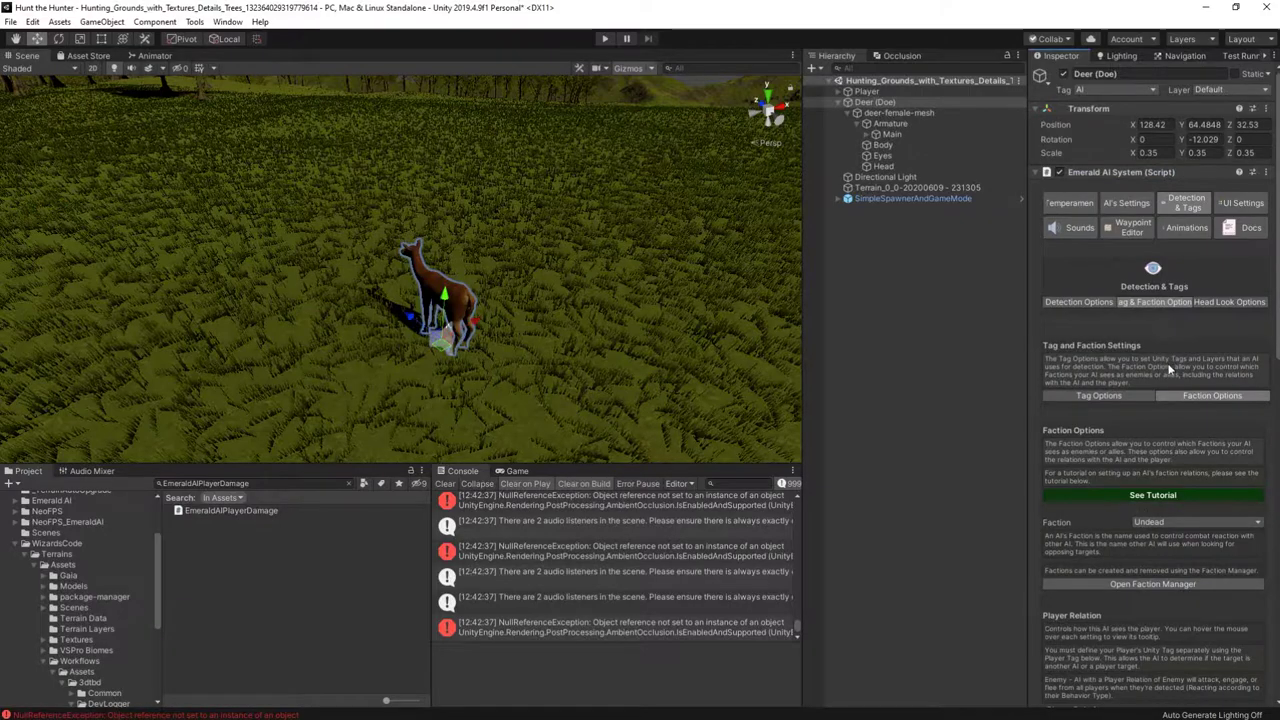
{"action": "left_click", "coordinate": [1104, 397]}
{"action": "scroll", "coordinate": [1121, 417], "scroll_direction": "down", "scroll_amount": 3}
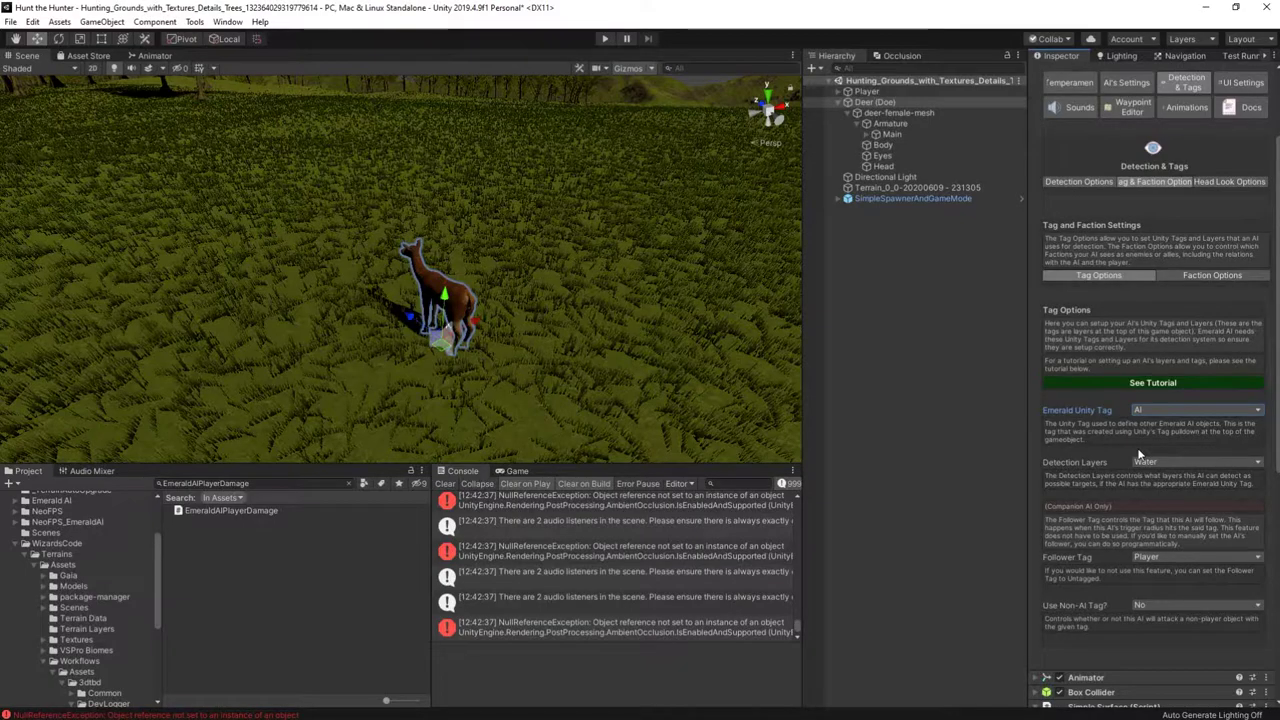
{"action": "left_click", "coordinate": [1140, 460]}
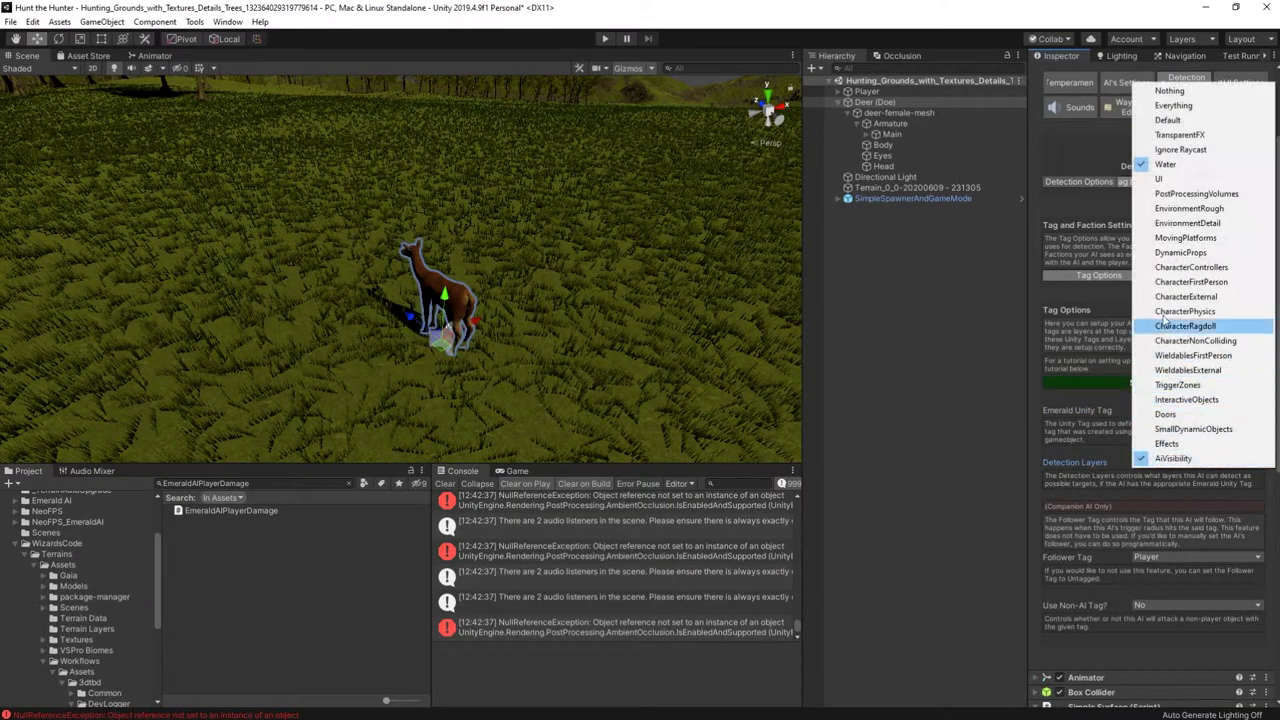
{"action": "left_click", "coordinate": [1183, 269]}
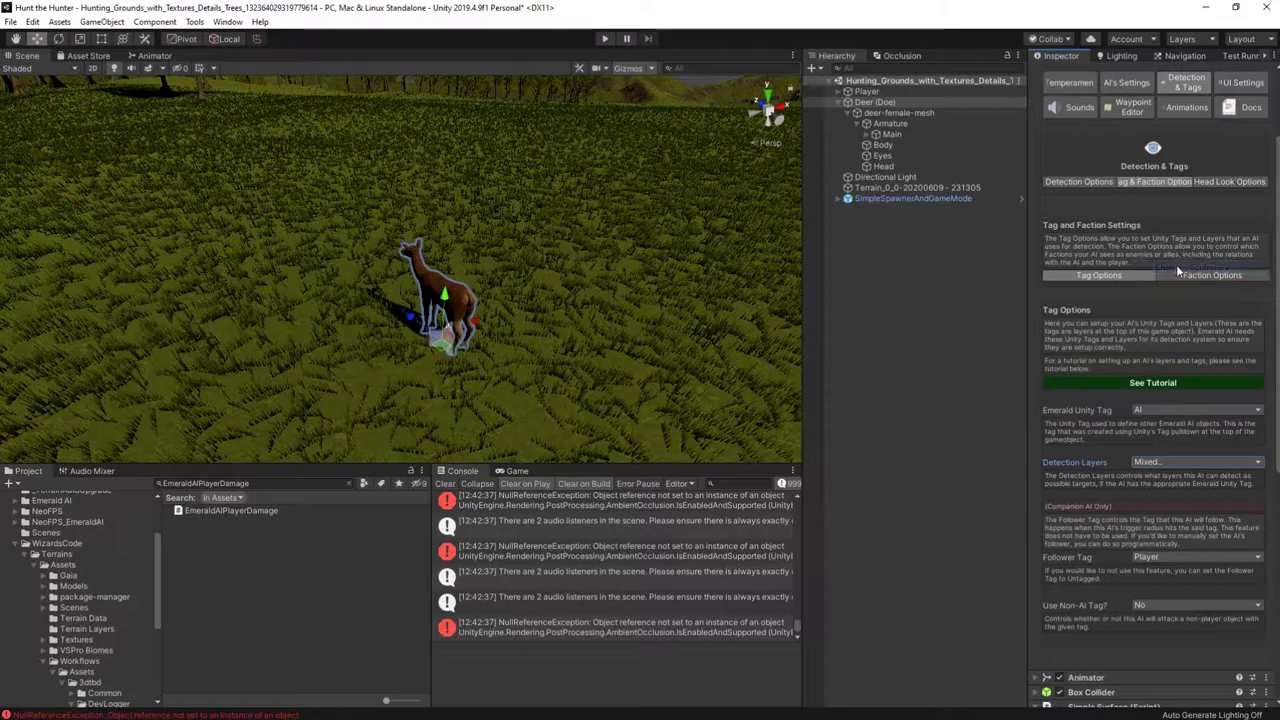
{"action": "left_click", "coordinate": [1197, 463]}
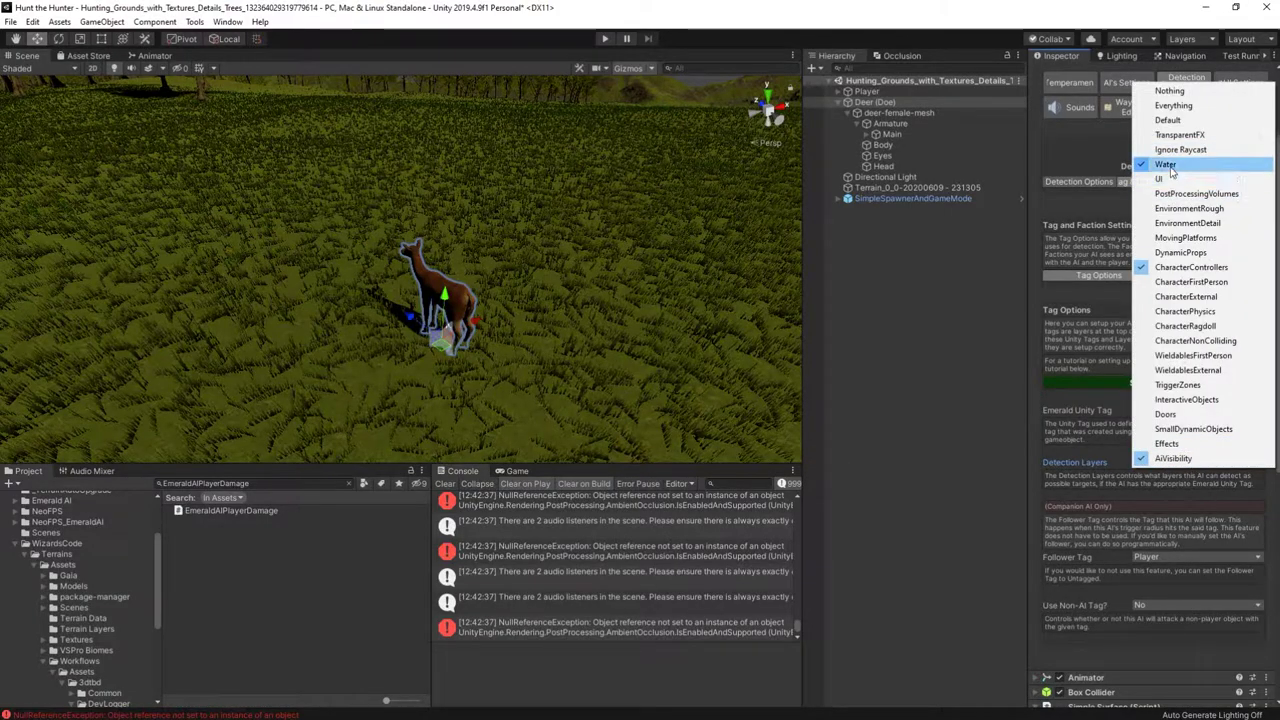
{"action": "left_click", "coordinate": [1166, 165]}
{"action": "left_click", "coordinate": [1166, 557]}
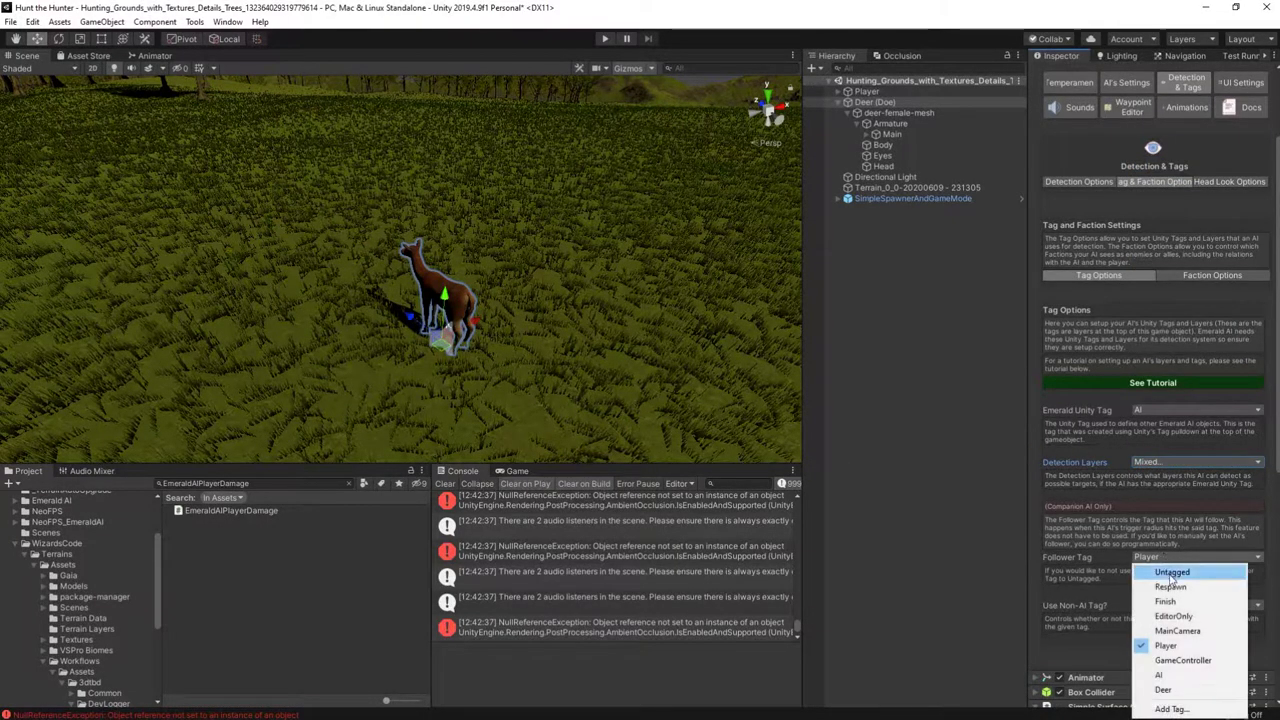
{"action": "left_click", "coordinate": [1171, 573]}
Step: Run the scene, aim at the deer through the rifle sight, shoot it and walk up to it
{"action": "left_click", "coordinate": [603, 39]}
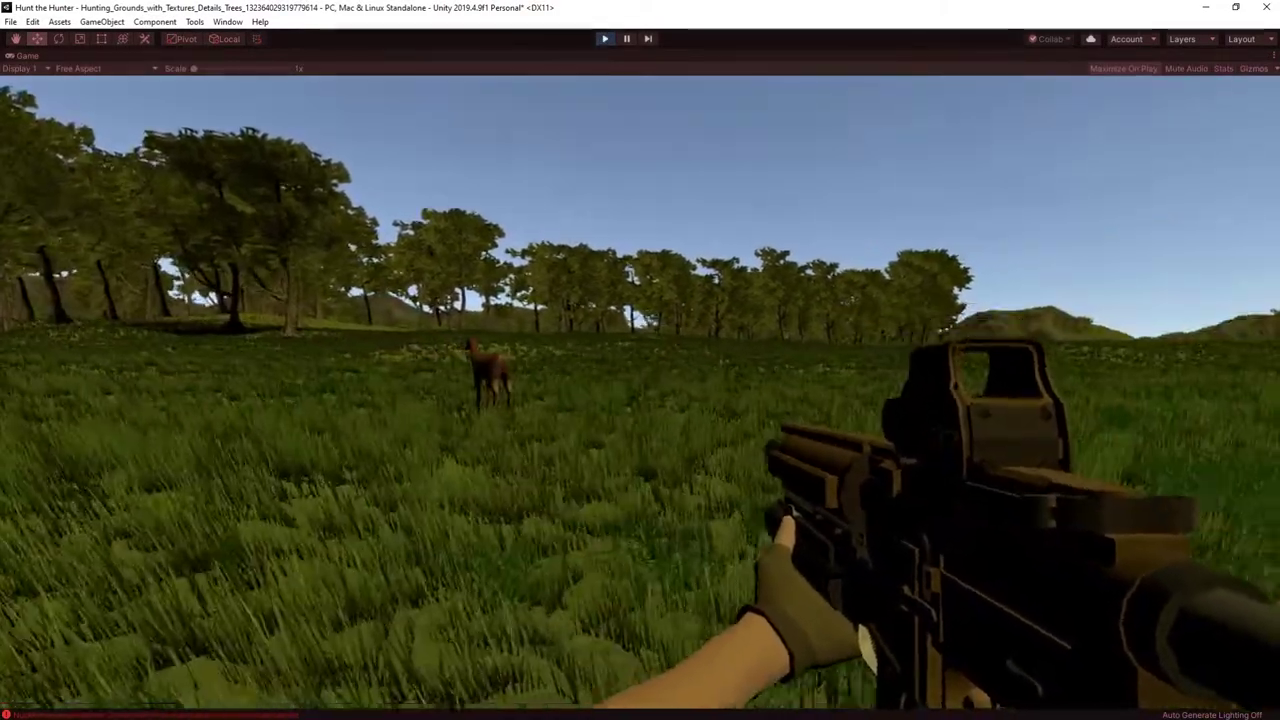
{"action": "key", "text": "w"}
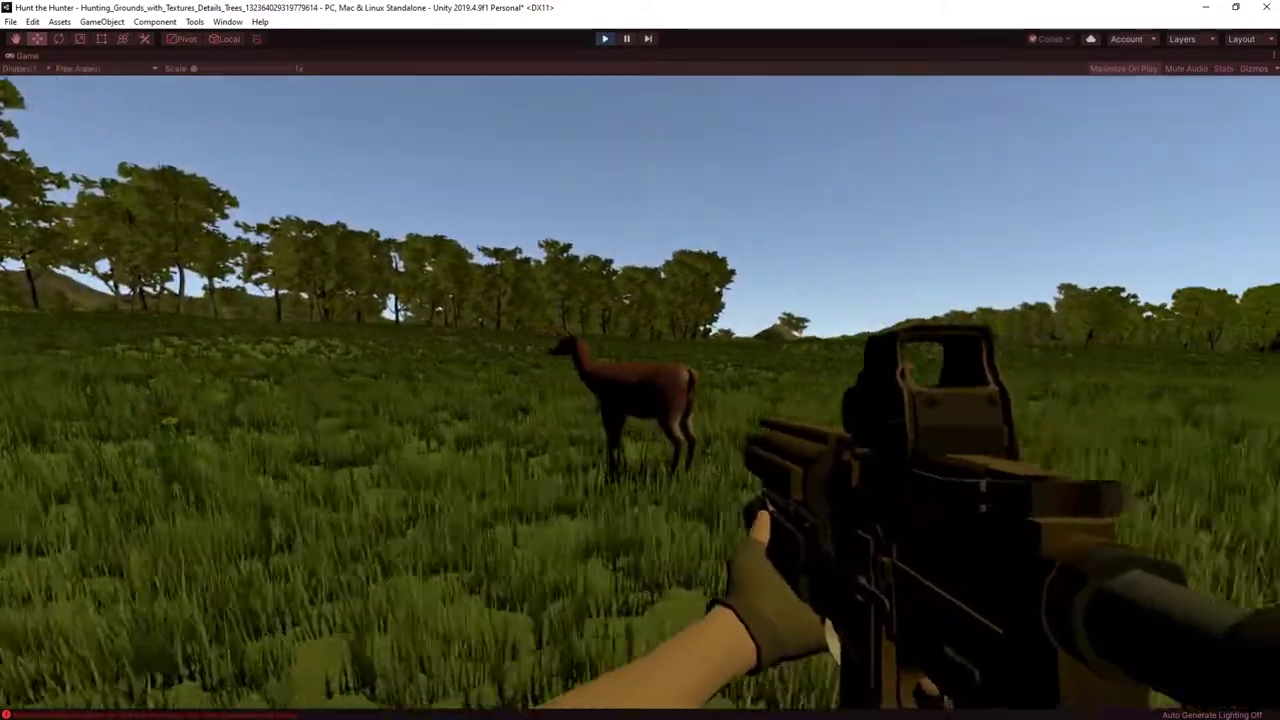
{"action": "right_click", "coordinate": [641, 392]}
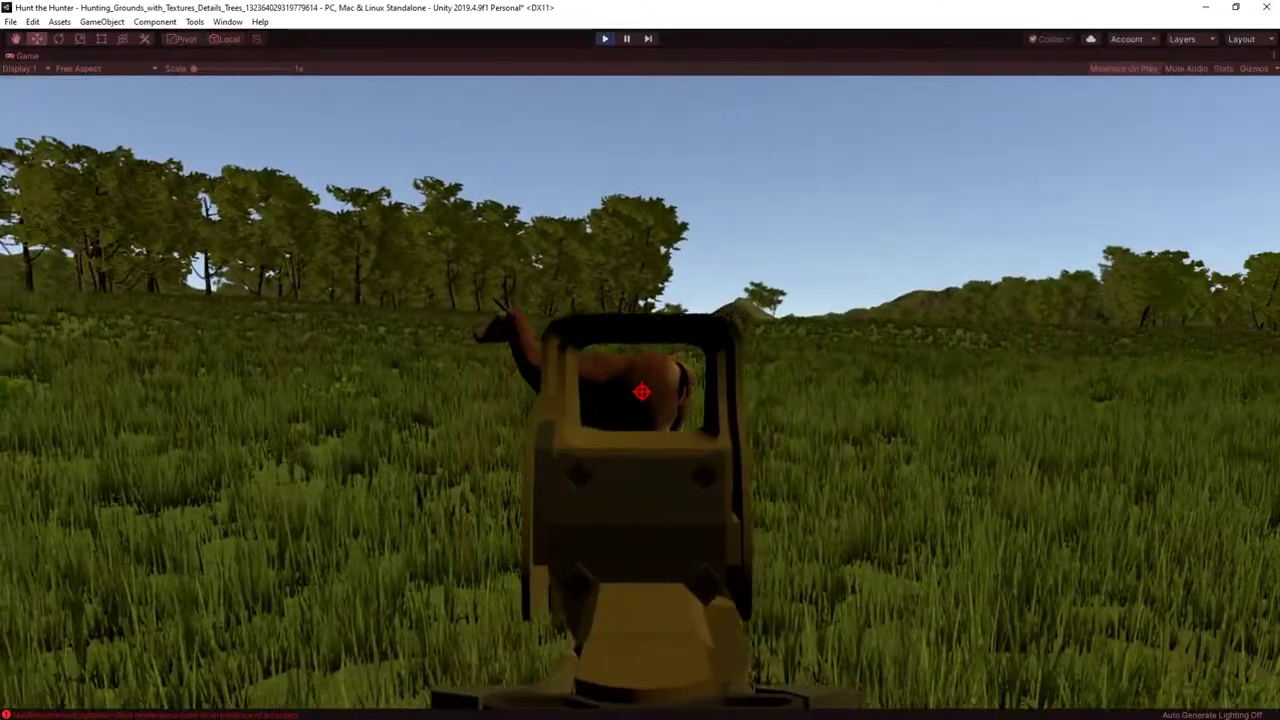
{"action": "left_click", "coordinate": [641, 391]}
{"action": "left_click", "coordinate": [641, 390]}
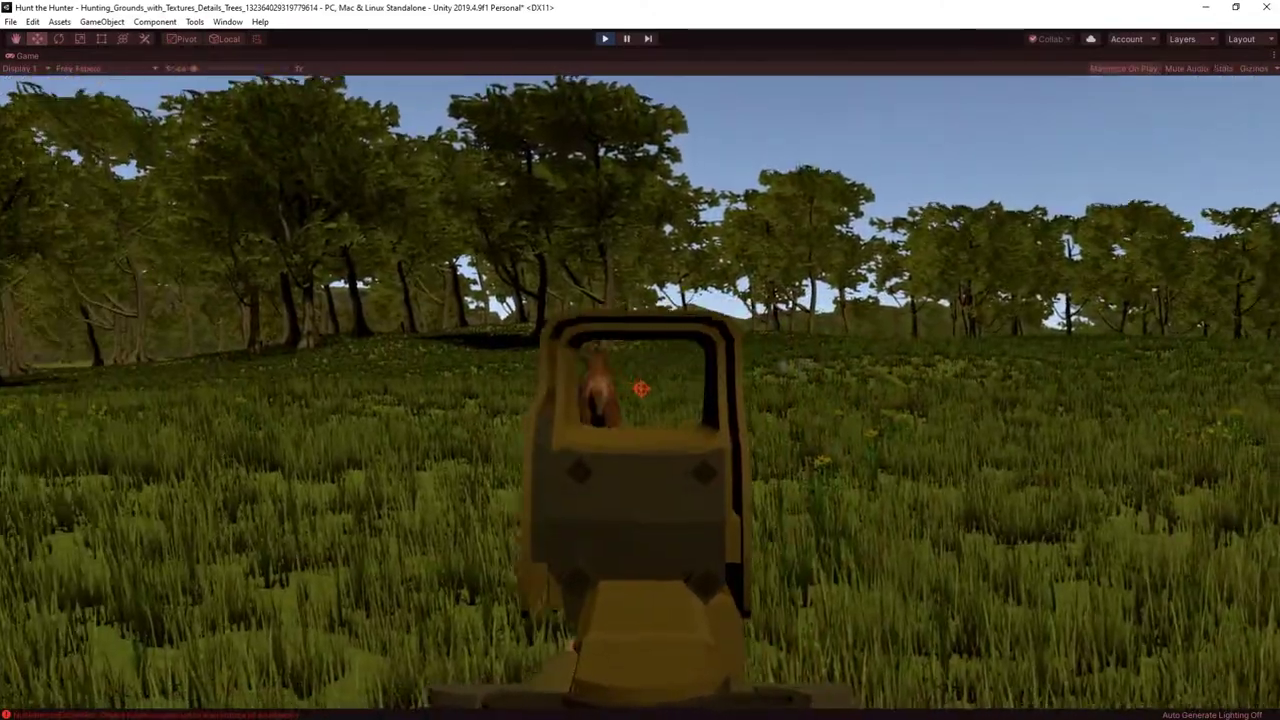
{"action": "left_click", "coordinate": [639, 381]}
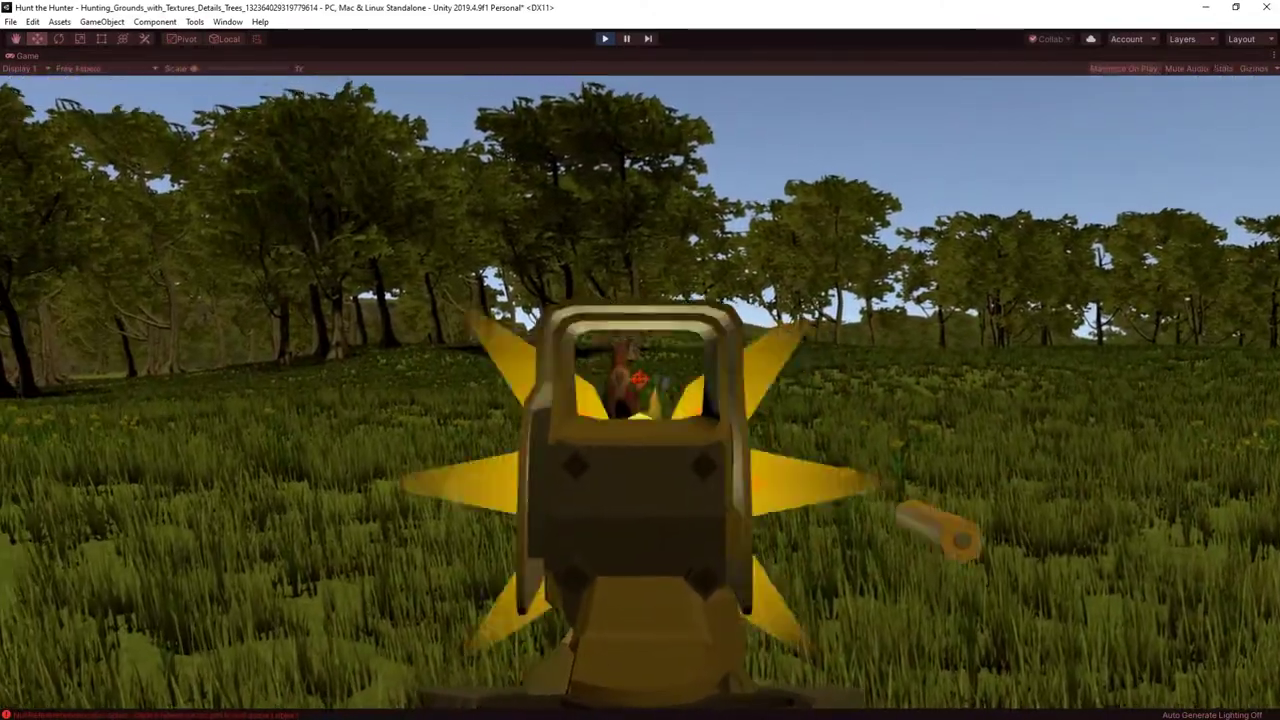
{"action": "left_click", "coordinate": [639, 380]}
{"action": "left_click", "coordinate": [639, 380]}
{"action": "right_click", "coordinate": [639, 380]}
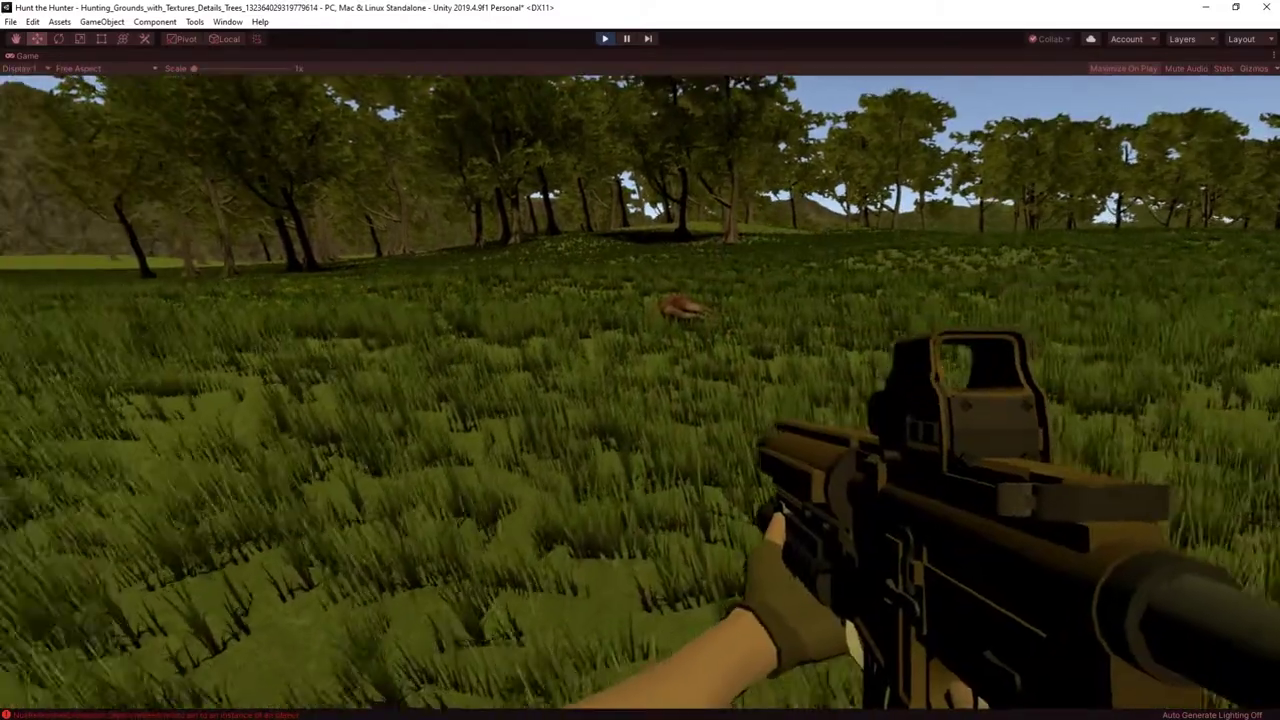
{"action": "key", "text": "w"}
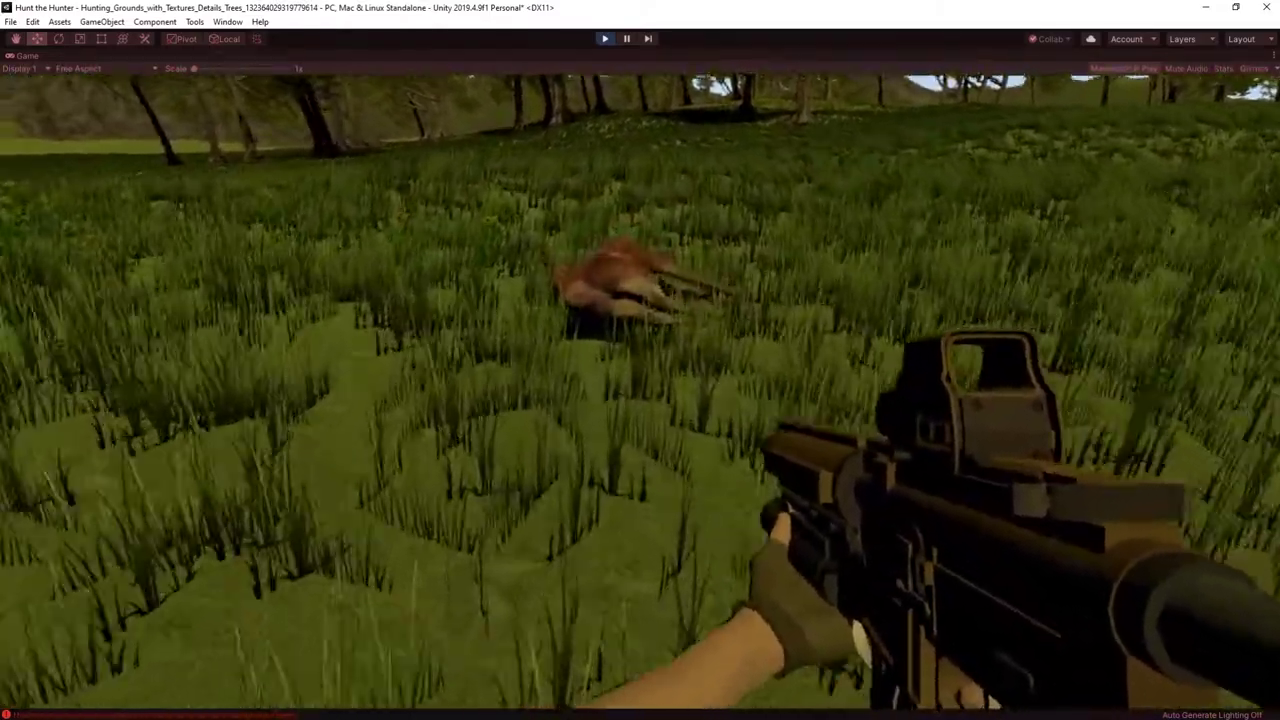
{"action": "key", "text": "w"}
Step: Save Deer (Doe) as a prefab in the _Hunt the Hunter Prefabs folder and place four more copies around it on the terrain
{"action": "left_click_drag", "start_coordinate": [875, 102], "coordinate": [217, 583]}
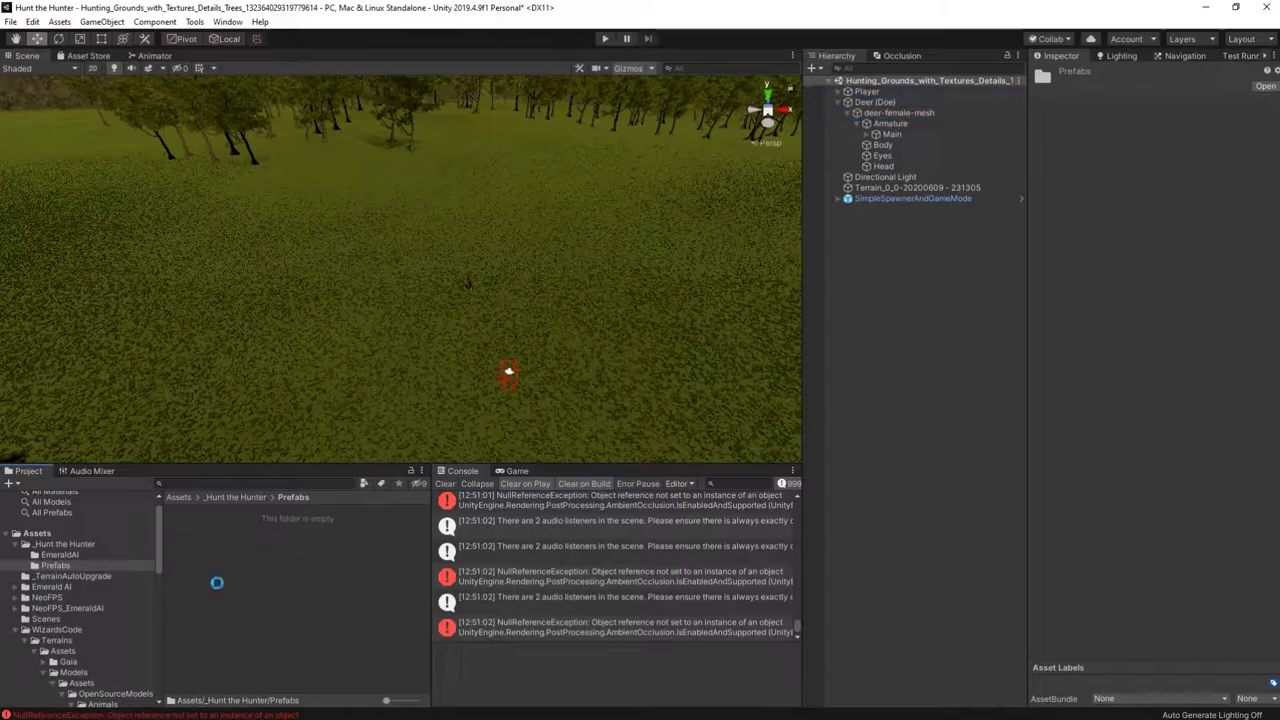
{"action": "left_click_drag", "start_coordinate": [207, 511], "coordinate": [430, 279]}
{"action": "left_click_drag", "start_coordinate": [207, 511], "coordinate": [480, 256]}
{"action": "left_click_drag", "start_coordinate": [207, 511], "coordinate": [452, 292]}
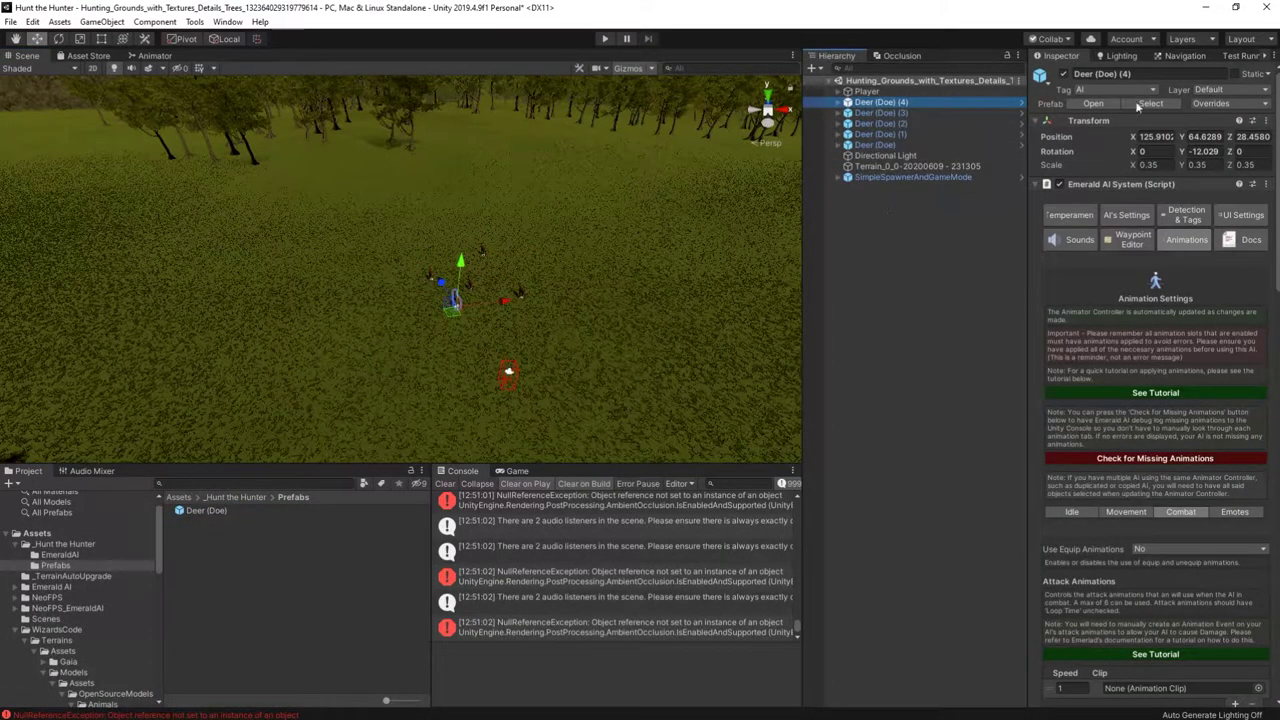
Step: Create an empty object named "------------- Creatures" and move the five deer below it in the hierarchy
{"action": "right_click", "coordinate": [856, 226]}
{"action": "left_click", "coordinate": [880, 380]}
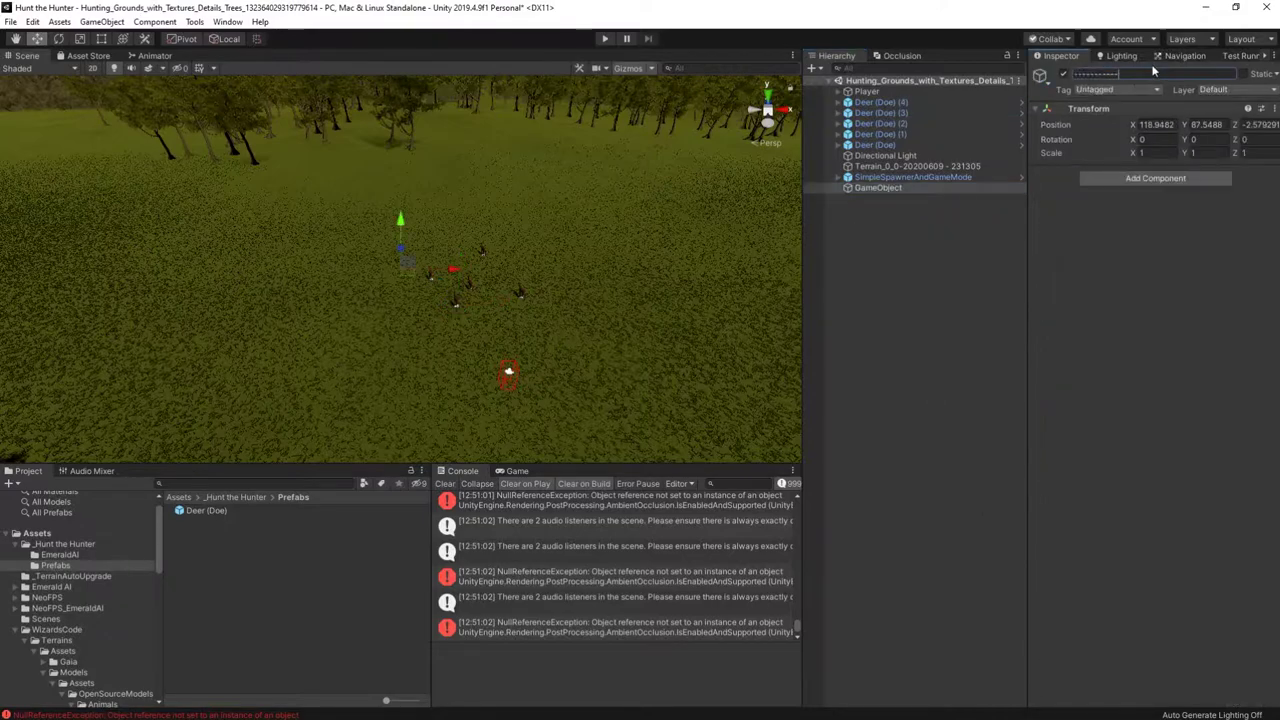
{"action": "left_click", "coordinate": [876, 145]}
{"action": "left_click", "coordinate": [879, 102], "text": "shift"}
{"action": "left_click_drag", "start_coordinate": [879, 102], "coordinate": [901, 200]}
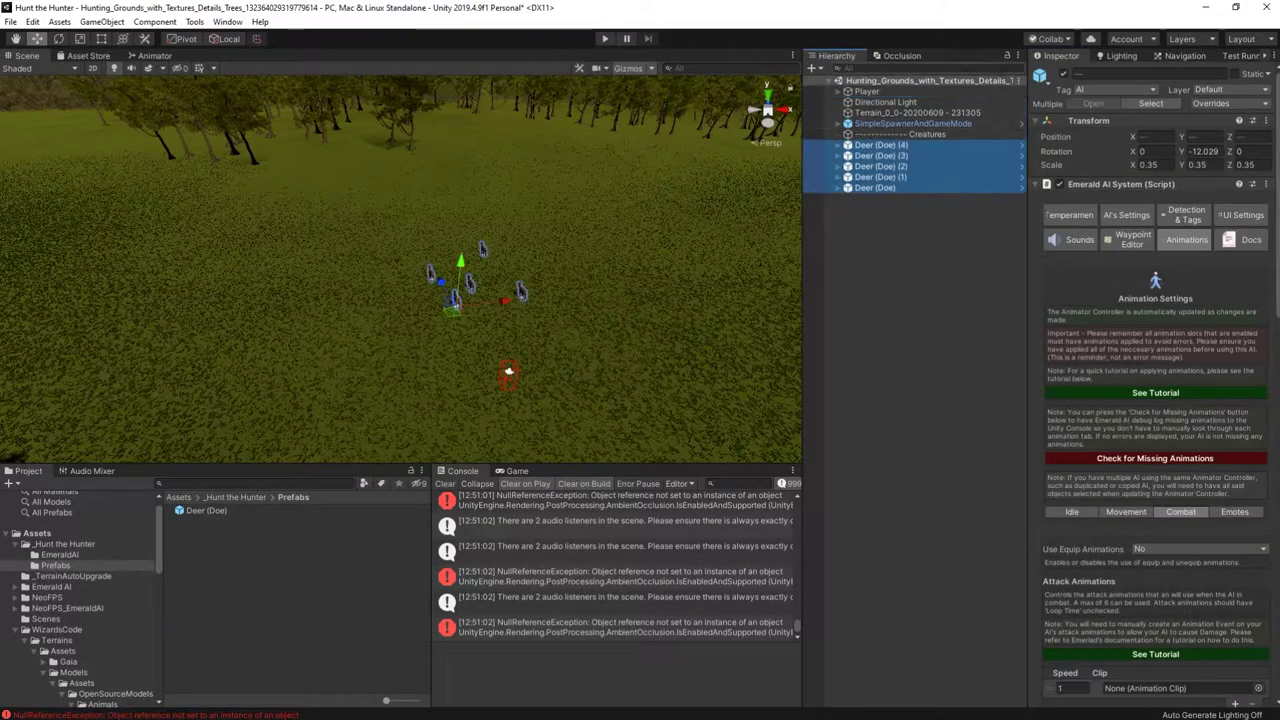
Step: Duplicate the group of five deer four times, spread the herds across the terrain and check them in play mode
{"action": "left_click", "coordinate": [884, 206]}
{"action": "right_click", "coordinate": [881, 202]}
{"action": "left_click", "coordinate": [870, 188]}
{"action": "left_click", "coordinate": [876, 148]}
{"action": "left_click", "coordinate": [876, 188], "text": "shift"}
{"action": "key", "text": "ctrl+d"}
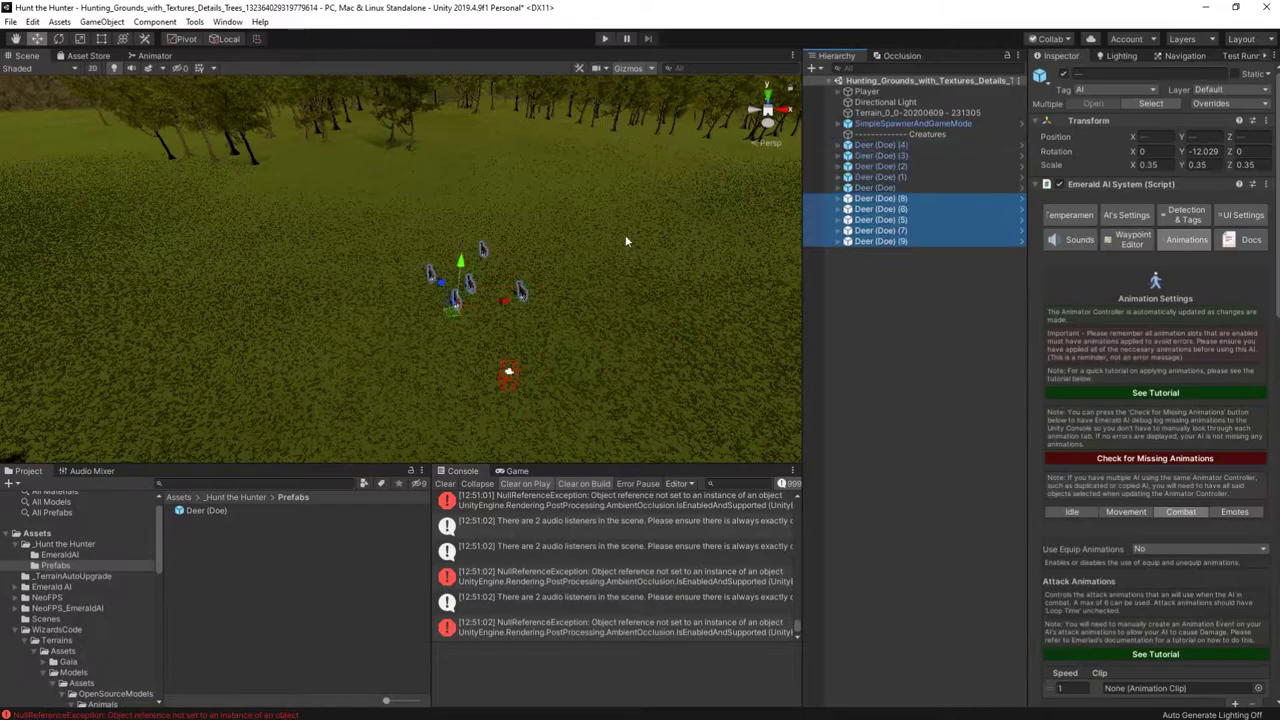
{"action": "left_click_drag", "start_coordinate": [466, 288], "coordinate": [203, 168]}
{"action": "key", "text": "ctrl+d"}
{"action": "key", "text": "ctrl+d"}
{"action": "scroll", "coordinate": [363, 310], "scroll_direction": "down", "scroll_amount": 10}
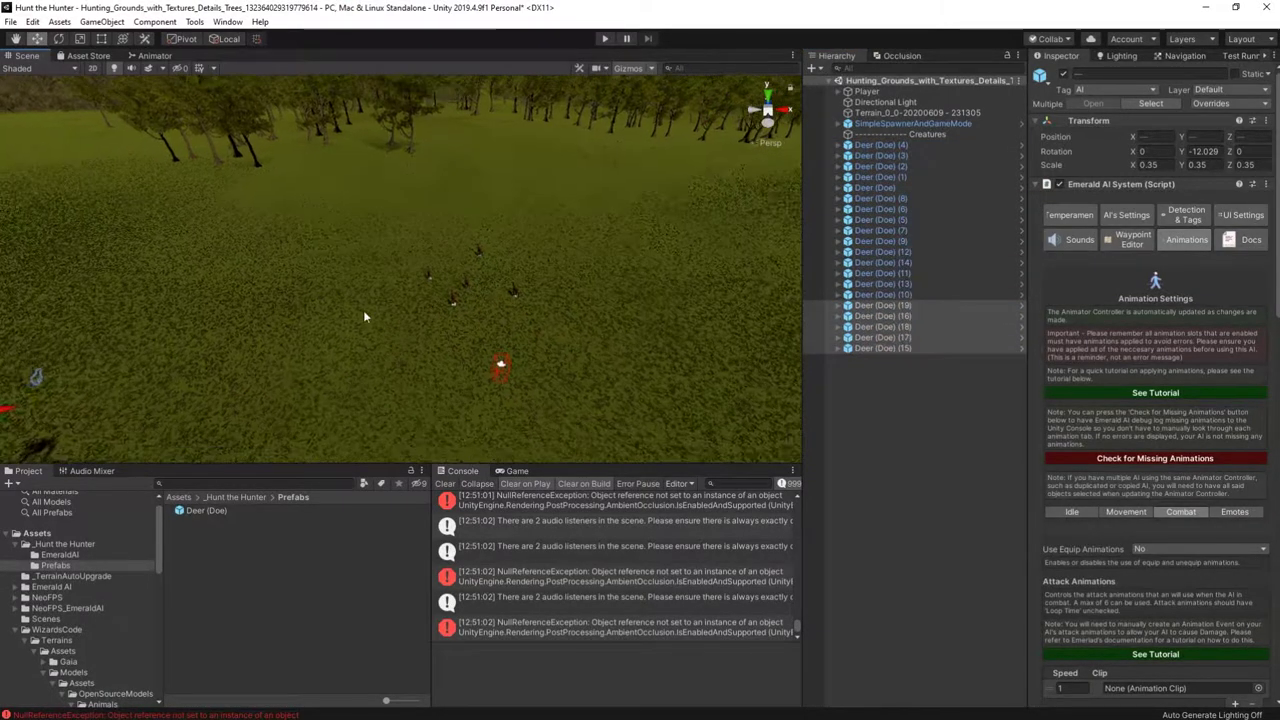
{"action": "key", "text": "ctrl+d"}
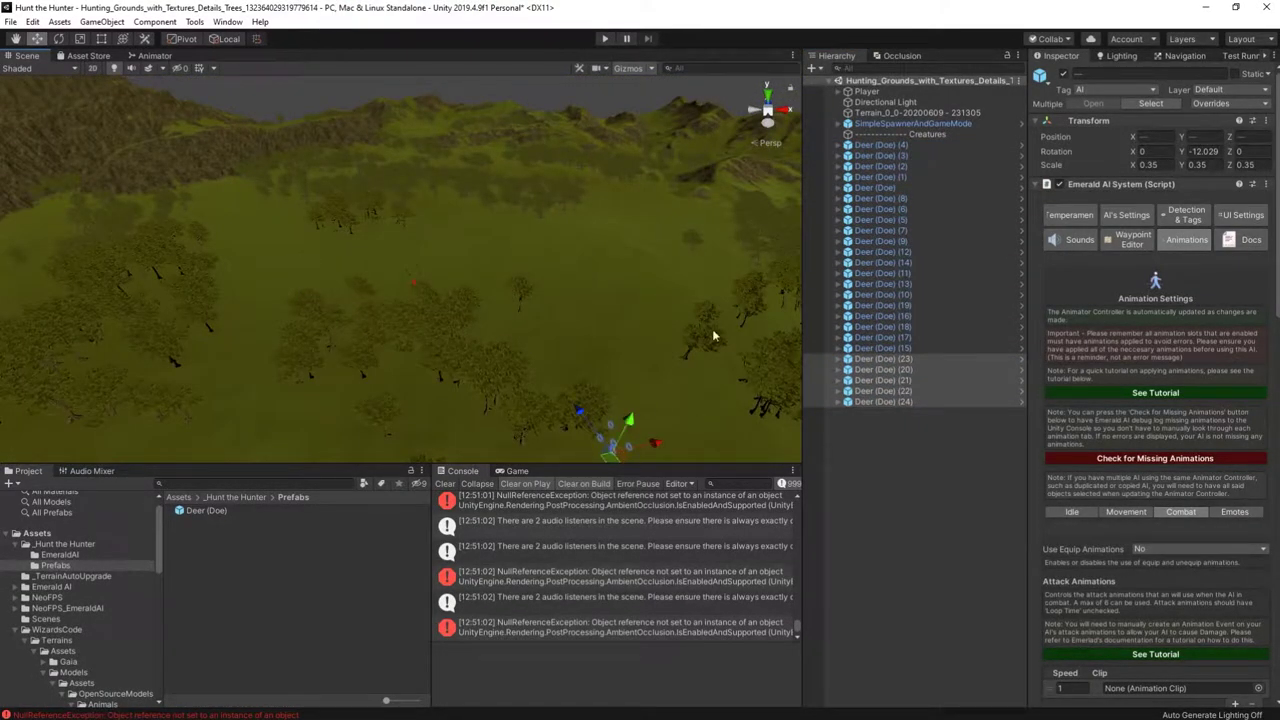
{"action": "key", "text": "ctrl+p"}
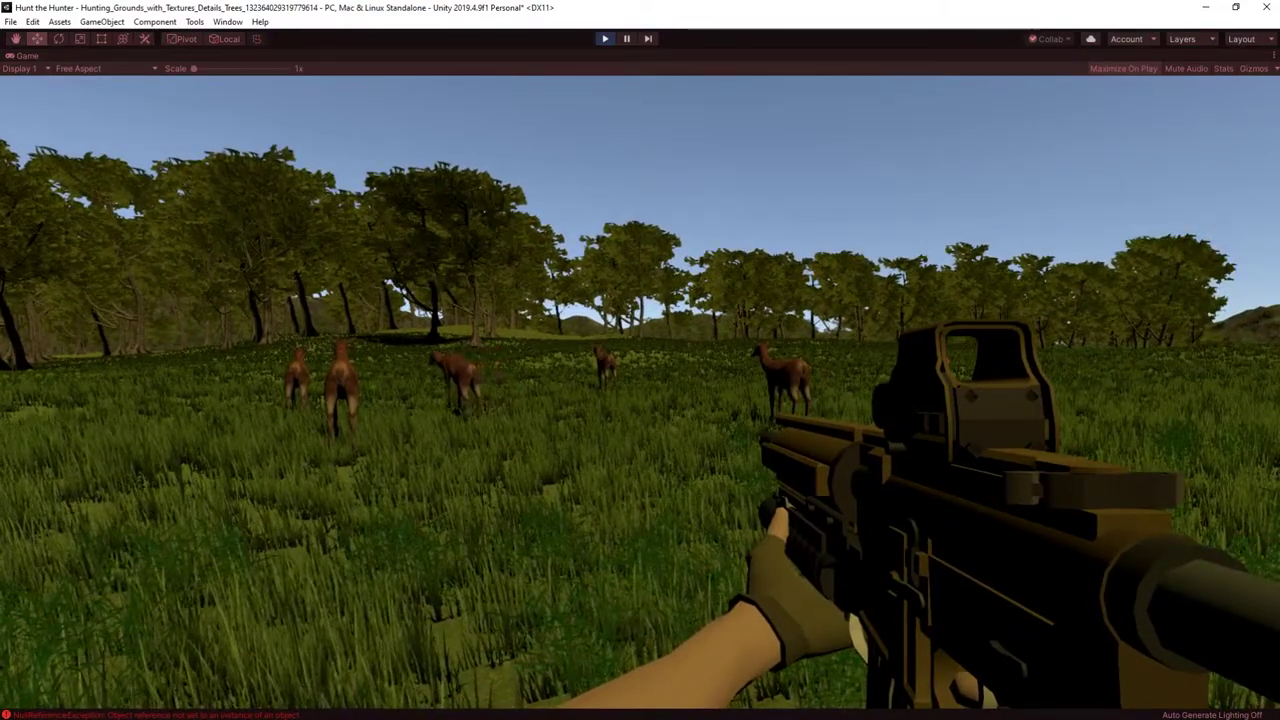
{"action": "key", "text": "ctrl+p"}
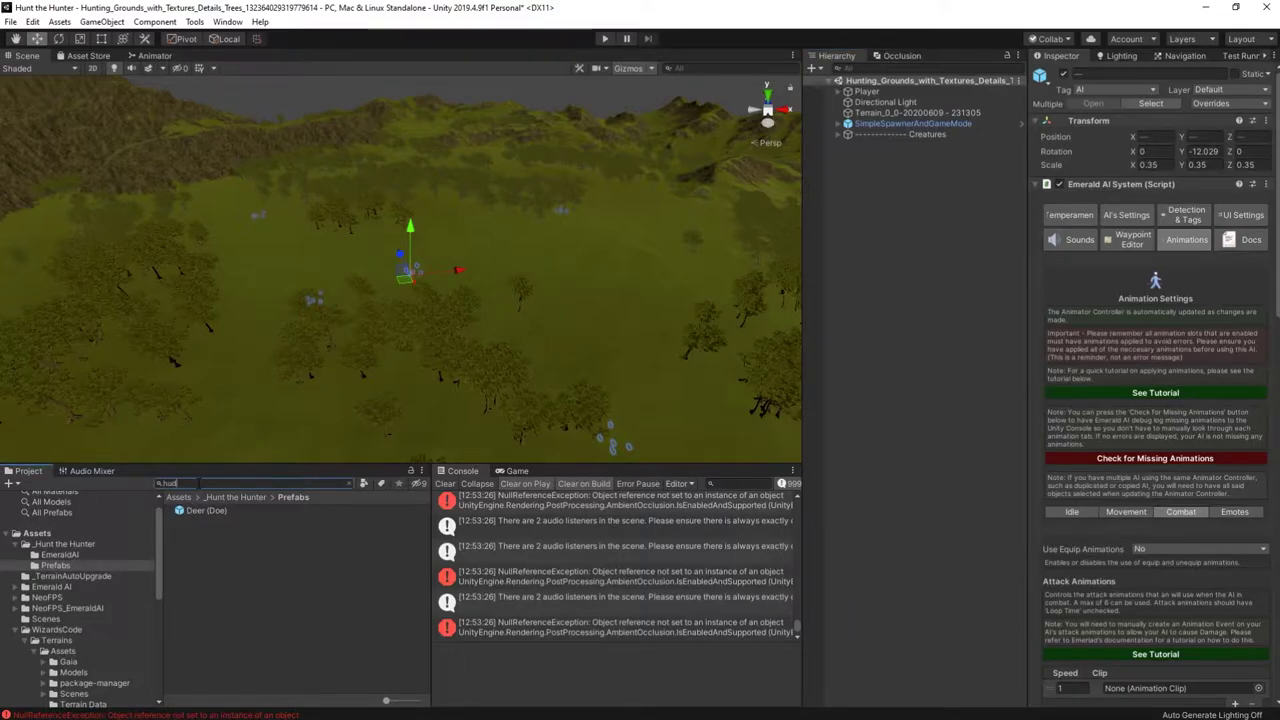
Step: Find the HudAndMenuCanvas and HudAndMenuEventSystem prefabs among the hud assets and add both to the scene
{"action": "scroll", "coordinate": [233, 565], "scroll_direction": "down", "scroll_amount": 2}
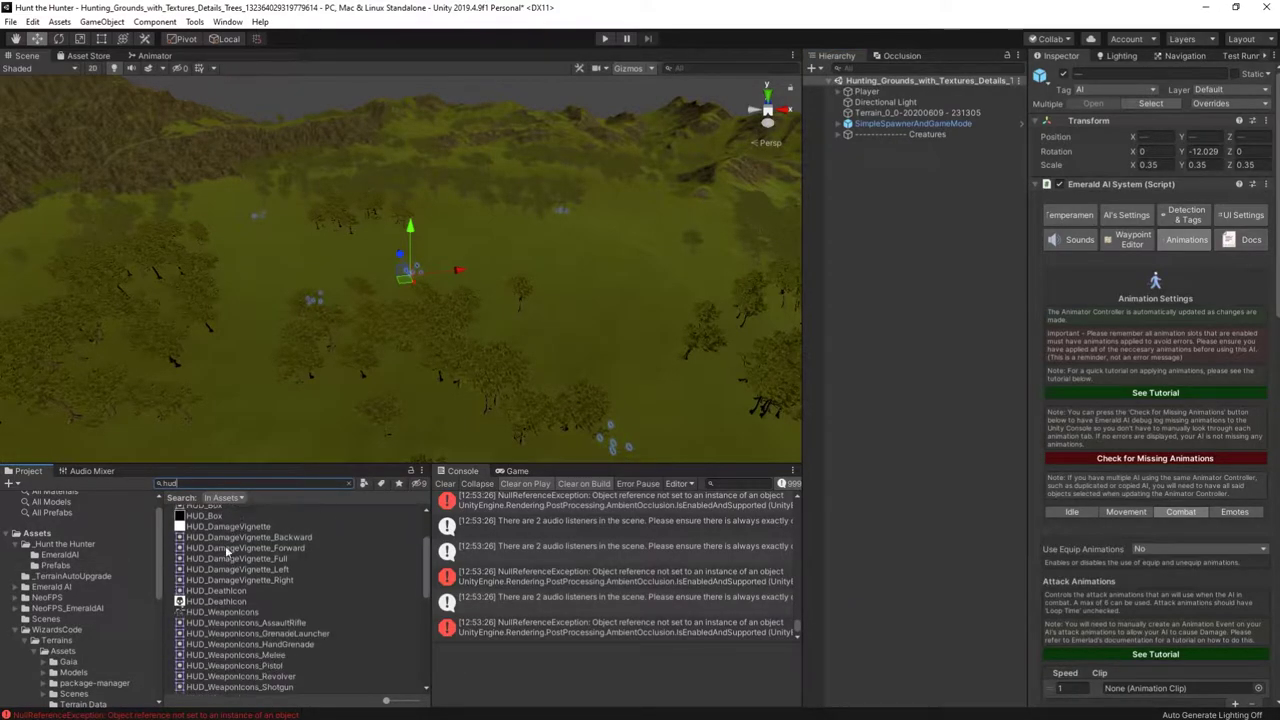
{"action": "scroll", "coordinate": [292, 614], "scroll_direction": "down", "scroll_amount": 6}
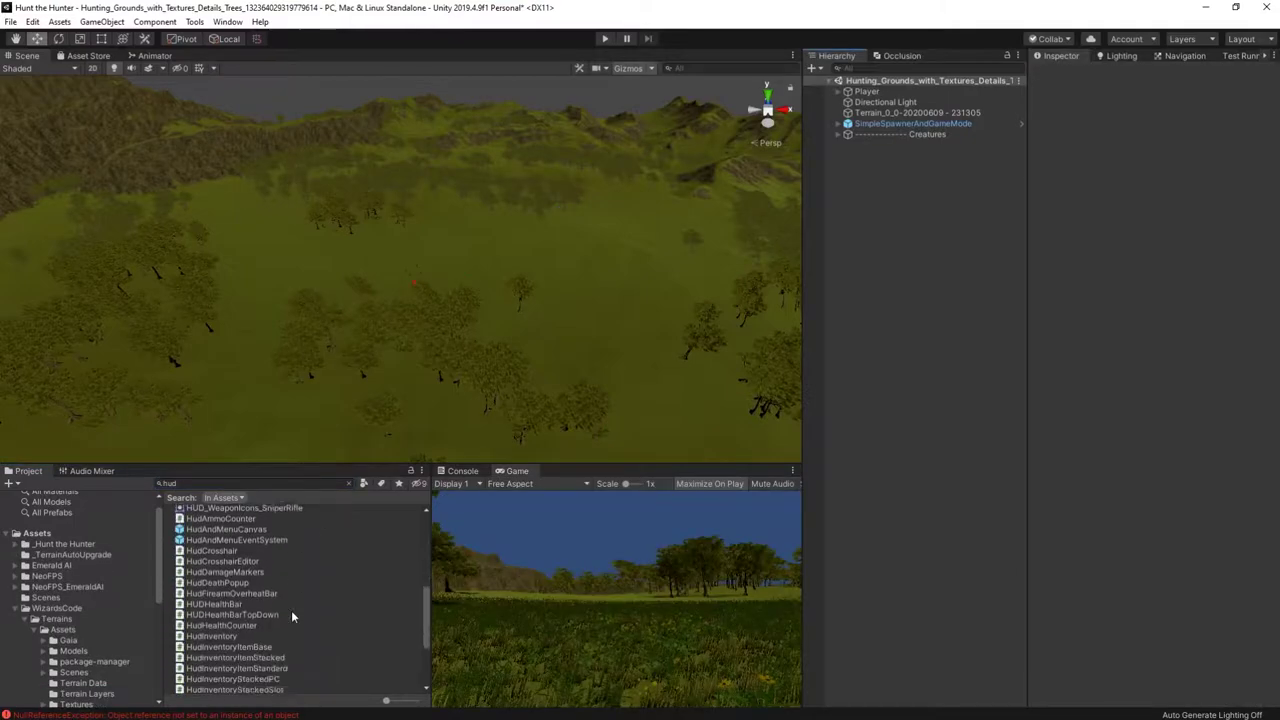
{"action": "scroll", "coordinate": [292, 614], "scroll_direction": "up", "scroll_amount": 2}
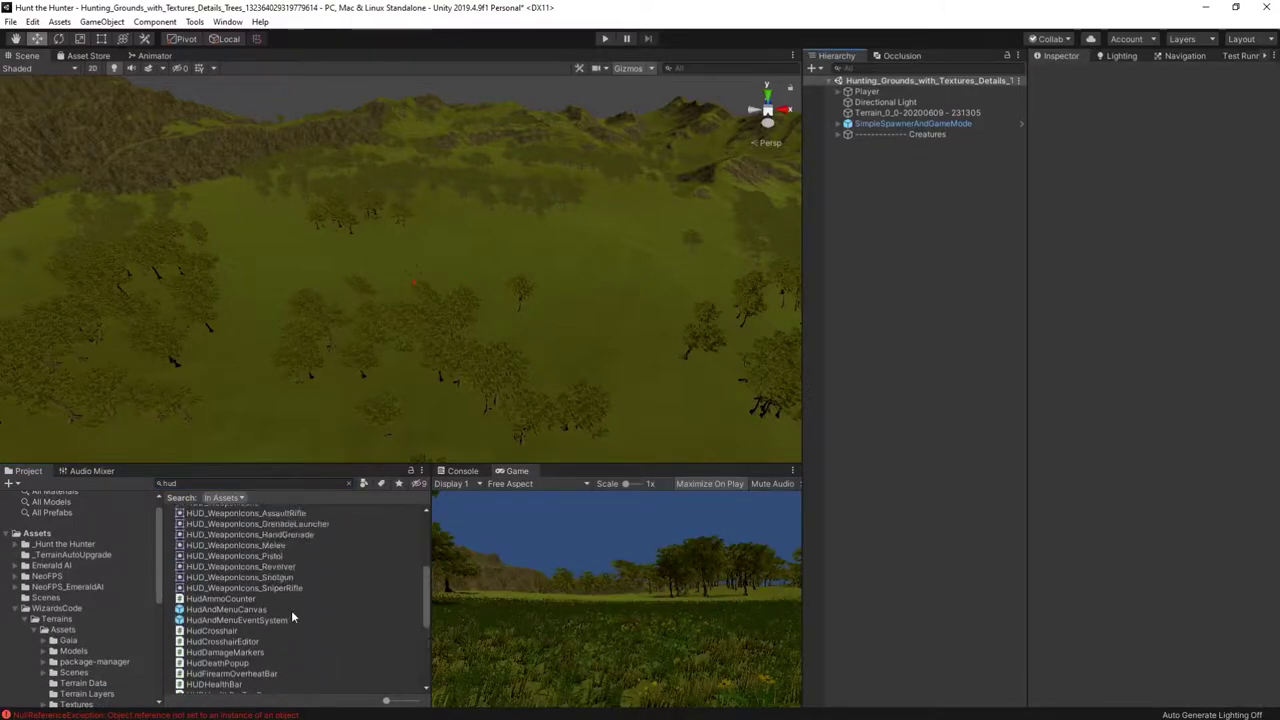
{"action": "left_click", "coordinate": [206, 610]}
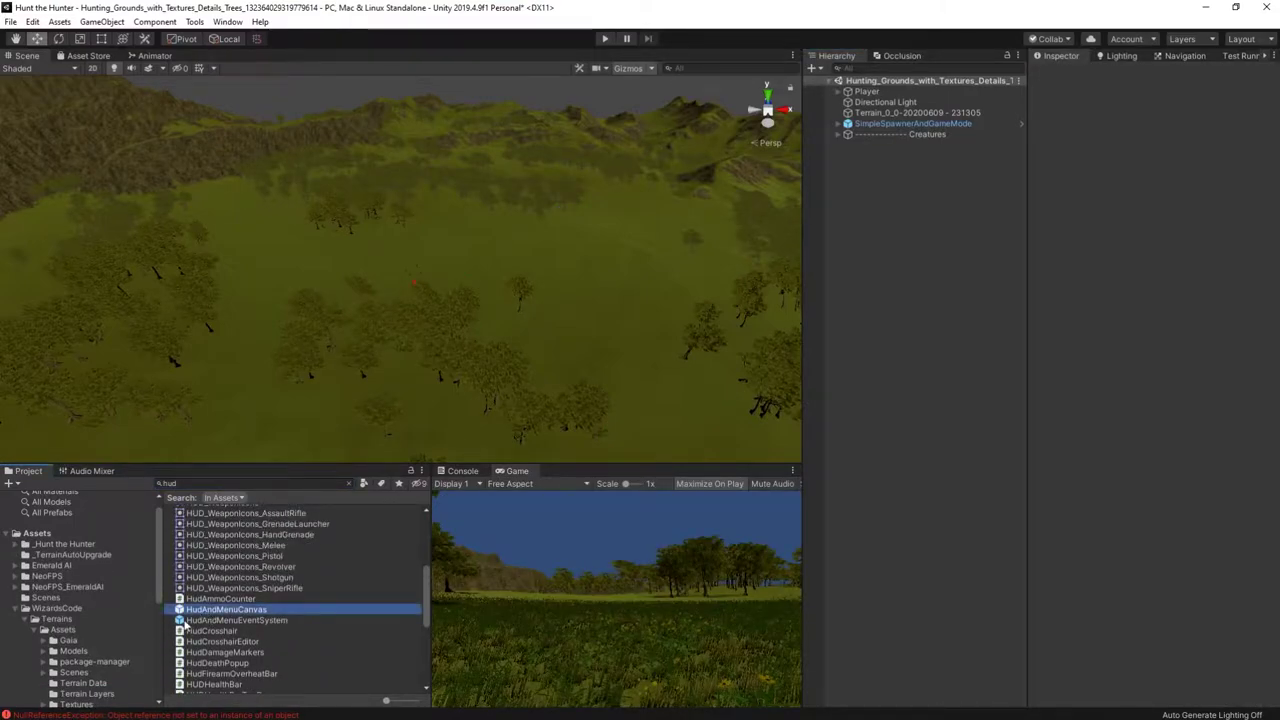
{"action": "left_click_drag", "start_coordinate": [211, 614], "coordinate": [866, 271]}
Step: Run the scene with the HUD and fire the rifle at the herd of deer
{"action": "left_click", "coordinate": [600, 40]}
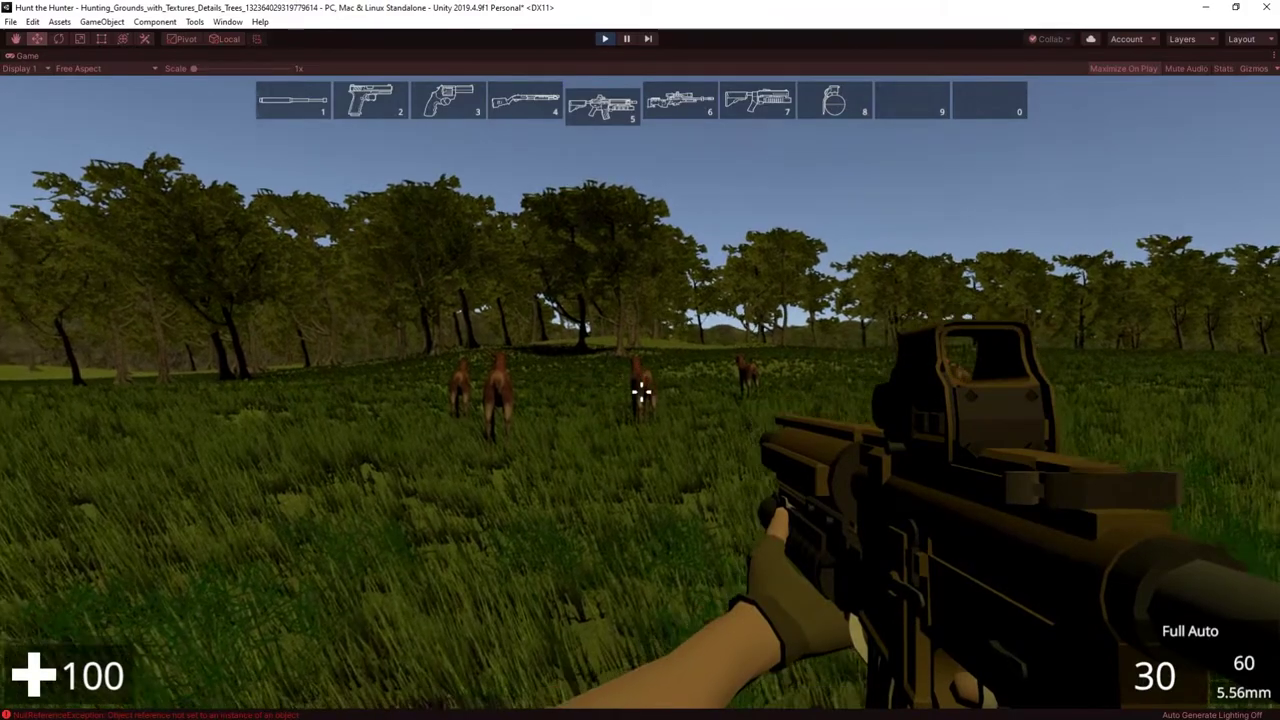
{"action": "left_click", "coordinate": [641, 391]}
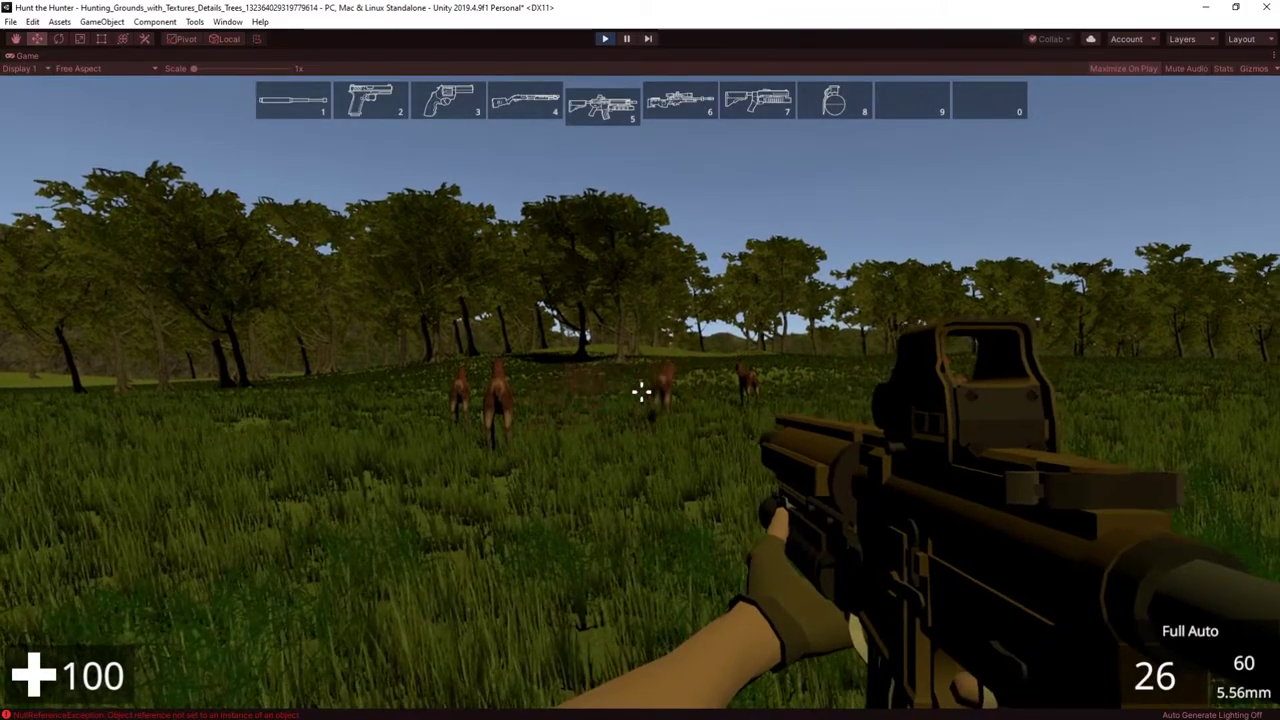
{"action": "left_click", "coordinate": [641, 391]}
{"action": "left_click", "coordinate": [641, 391]}
{"action": "left_click", "coordinate": [641, 391]}
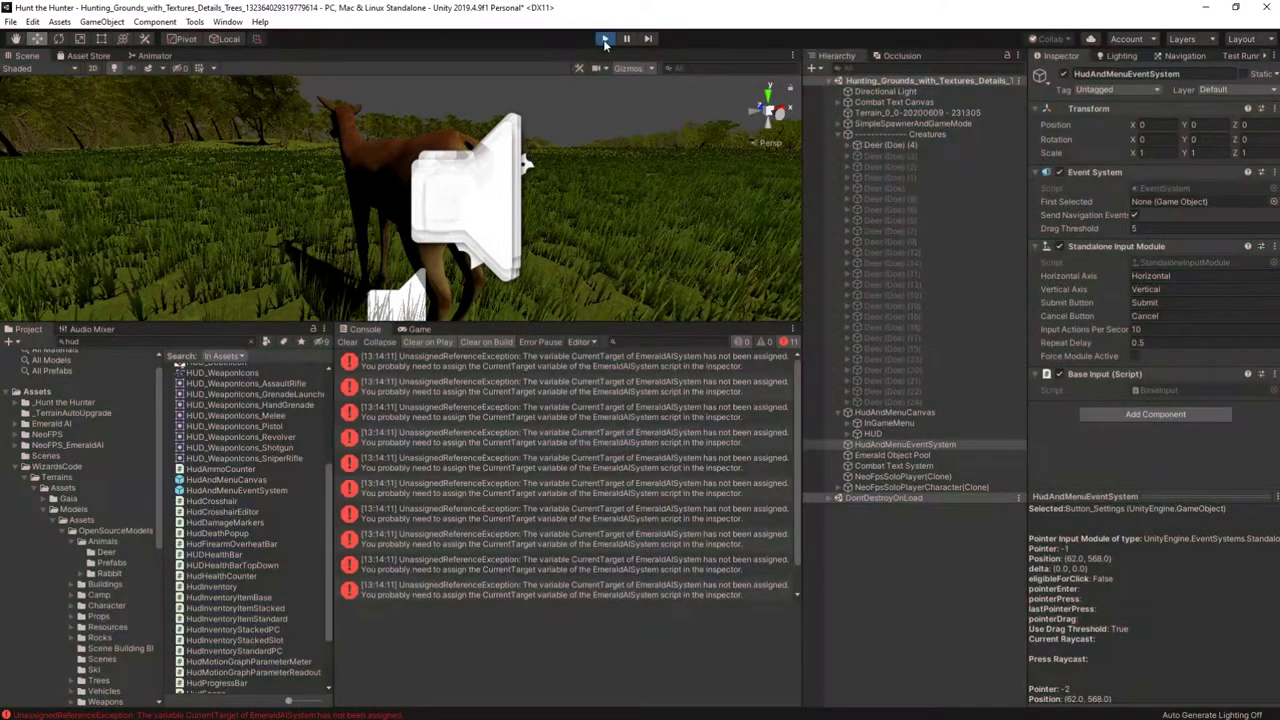
Step: Search EmeraldAISystem.cs for "currenttarget =" and go through the matches to the target check in the Damage method
{"action": "type", "text": "currenttarget ="}
{"action": "key", "text": "Return"}
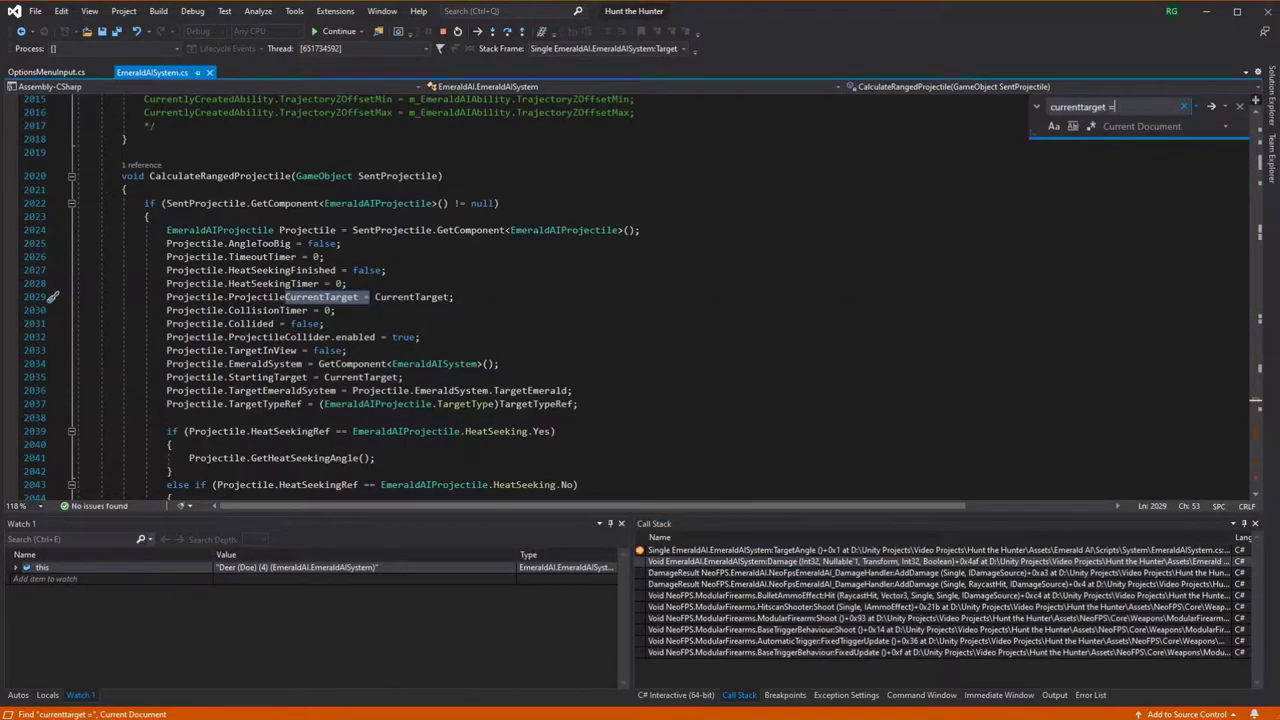
{"action": "left_click", "coordinate": [1211, 106]}
{"action": "scroll", "coordinate": [330, 300], "scroll_direction": "up", "scroll_amount": 10}
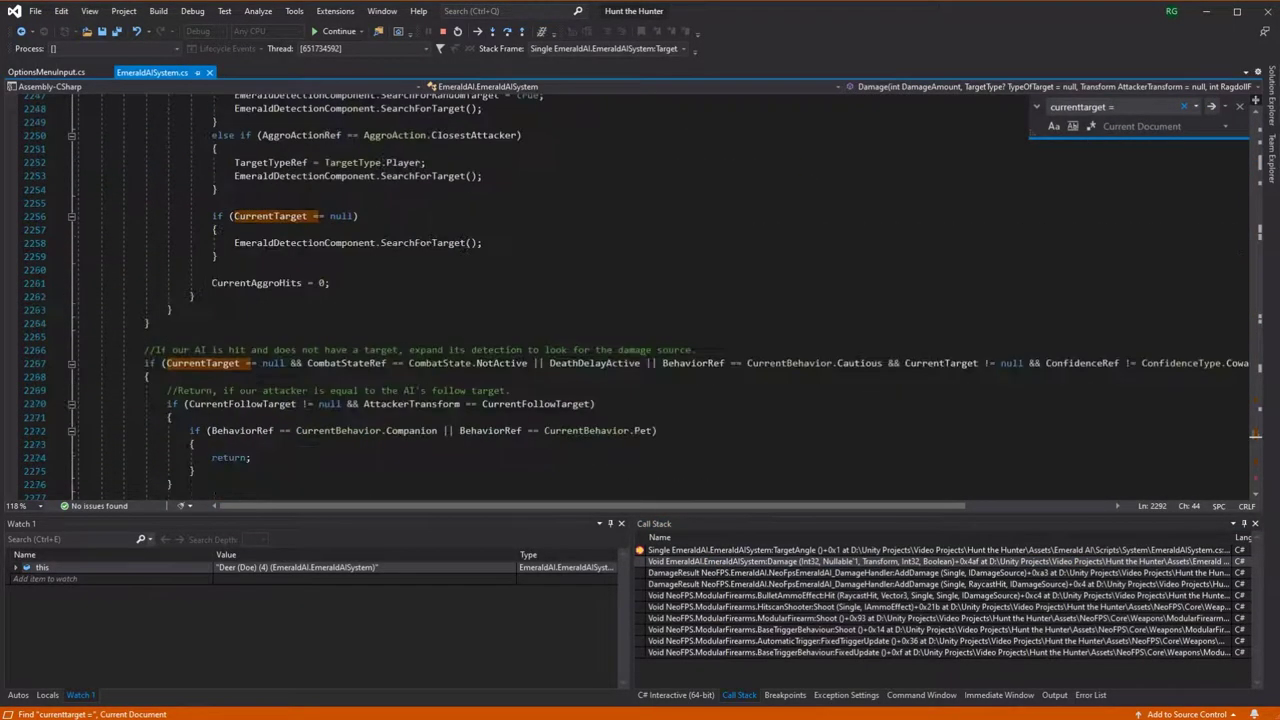
Step: Set a breakpoint on line 2267, the CurrentTarget null check in Damage, and continue execution to it
{"action": "left_click", "coordinate": [16, 365]}
{"action": "scroll", "coordinate": [200, 340], "scroll_direction": "up", "scroll_amount": 3}
{"action": "scroll", "coordinate": [200, 340], "scroll_direction": "down", "scroll_amount": 3}
{"action": "key", "text": "F5"}
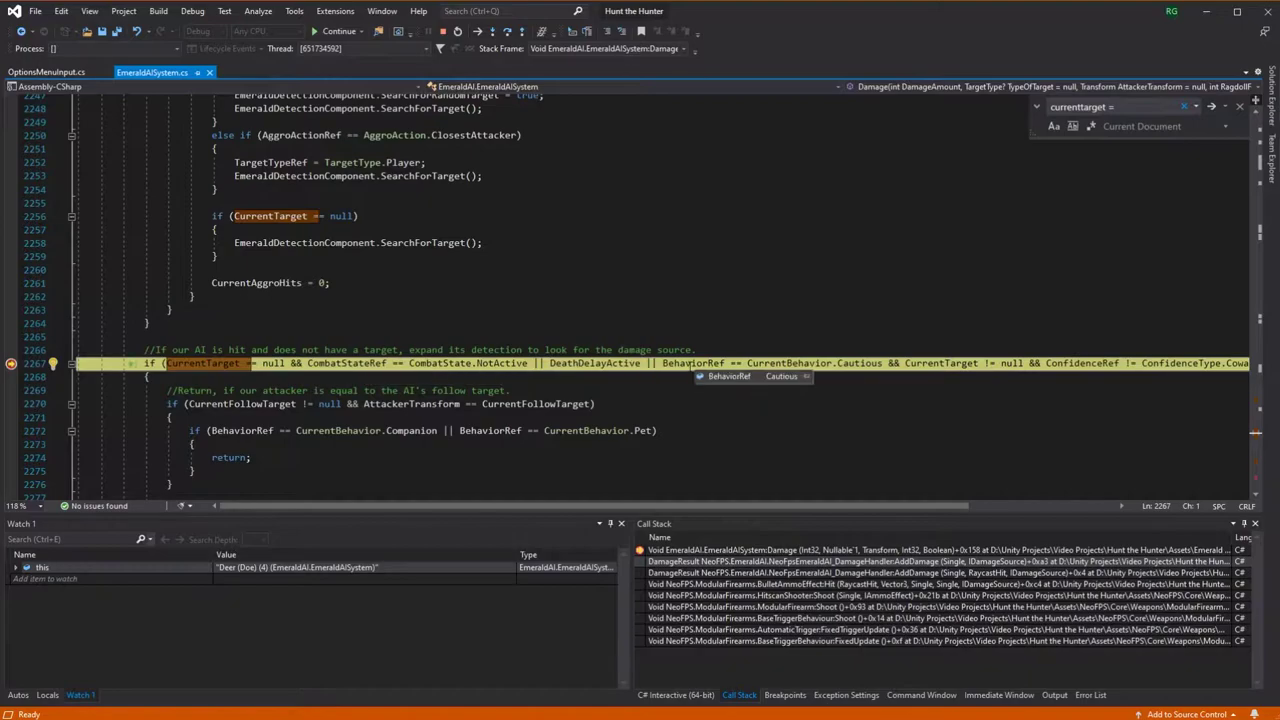
Step: Step through the Damage method from the breakpoint, following the Cautious and Coward branch past the DamageReceived assignment
{"action": "left_click", "coordinate": [508, 33]}
{"action": "left_click", "coordinate": [508, 33]}
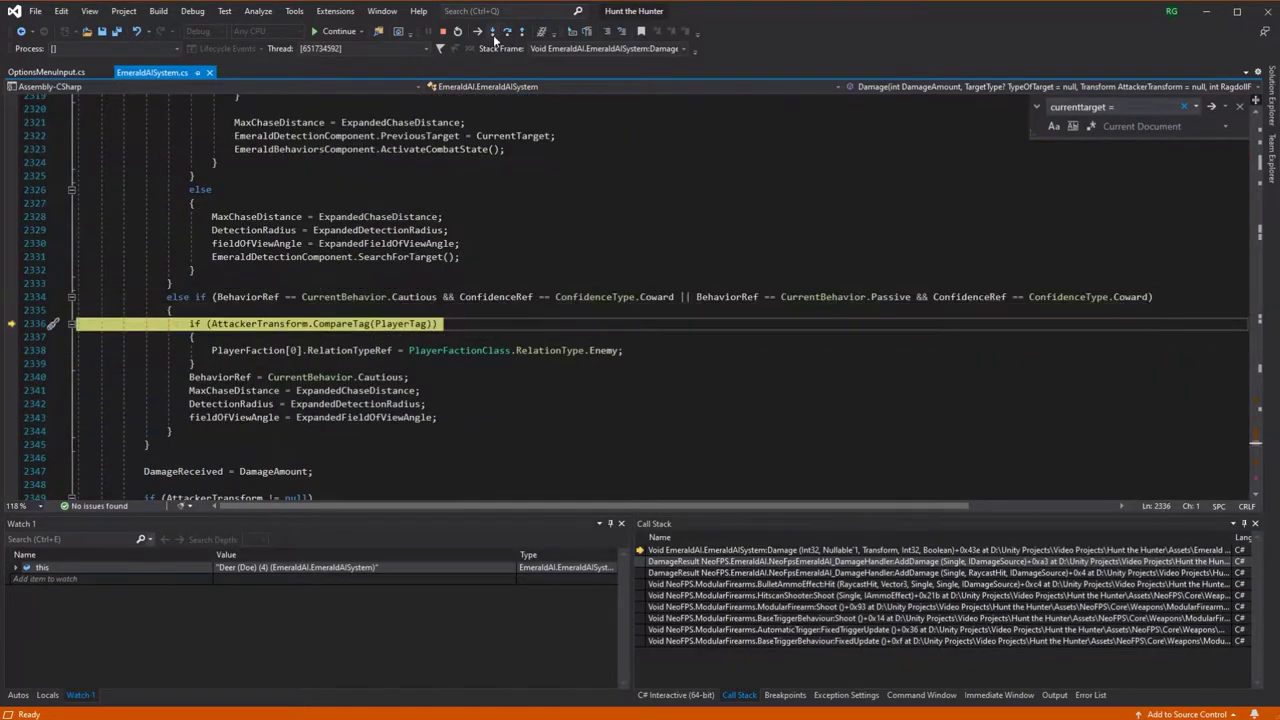
{"action": "left_click", "coordinate": [508, 33]}
{"action": "left_click", "coordinate": [508, 33]}
{"action": "left_click", "coordinate": [508, 33]}
{"action": "left_click", "coordinate": [508, 33]}
{"action": "left_click", "coordinate": [508, 33]}
{"action": "left_click", "coordinate": [508, 33]}
{"action": "left_click", "coordinate": [508, 33]}
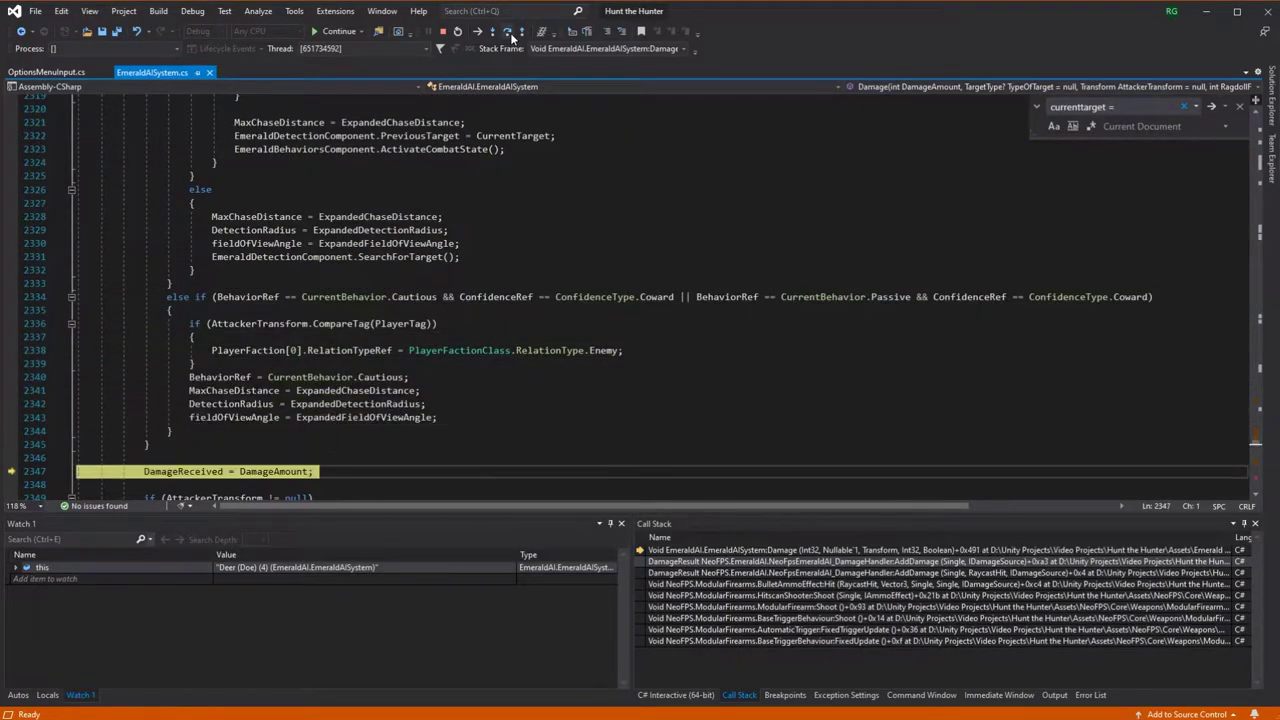
{"action": "left_click", "coordinate": [511, 36]}
{"action": "scroll", "coordinate": [366, 97], "scroll_direction": "down", "scroll_amount": 7}
{"action": "left_click", "coordinate": [507, 36]}
{"action": "left_click", "coordinate": [507, 36]}
{"action": "left_click", "coordinate": [507, 36]}
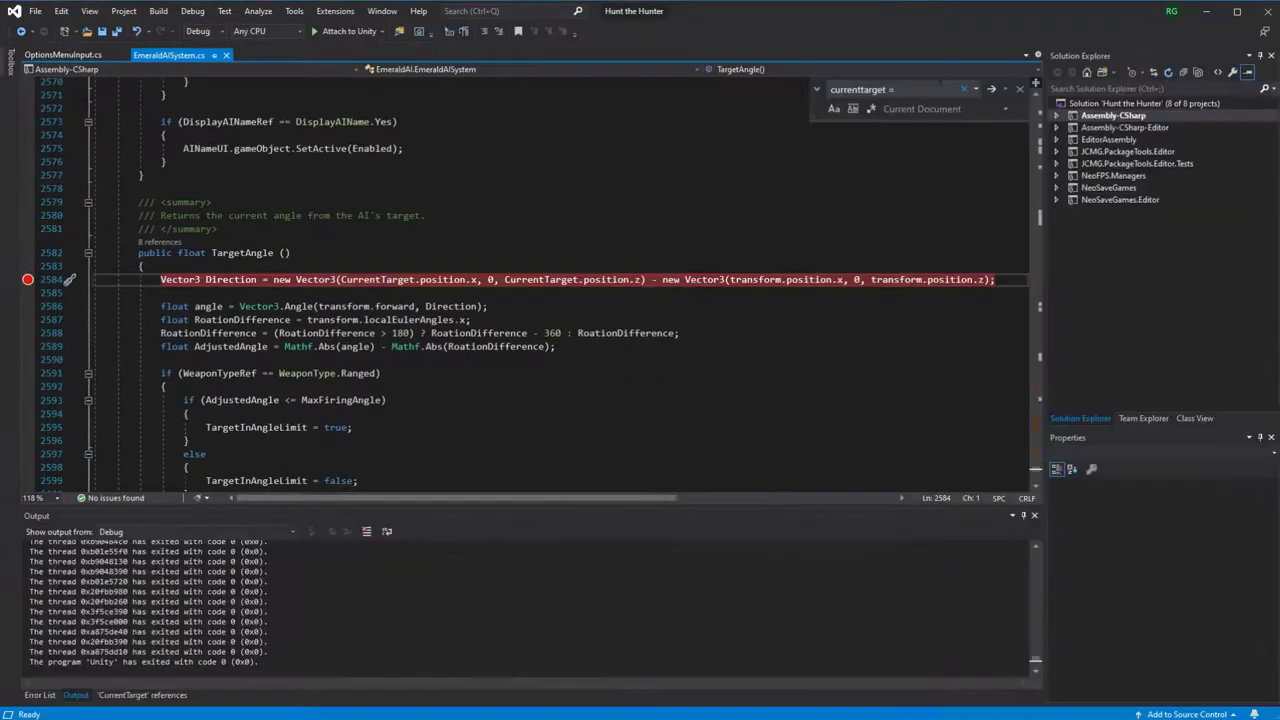
Step: Insert "if (CurrentTarget == null) return;" as the first line of the TargetAngle method in EmeraldAISystem.cs
{"action": "left_click", "coordinate": [335, 266]}
{"action": "key", "text": "Return"}
{"action": "type", "text": "if (C"}
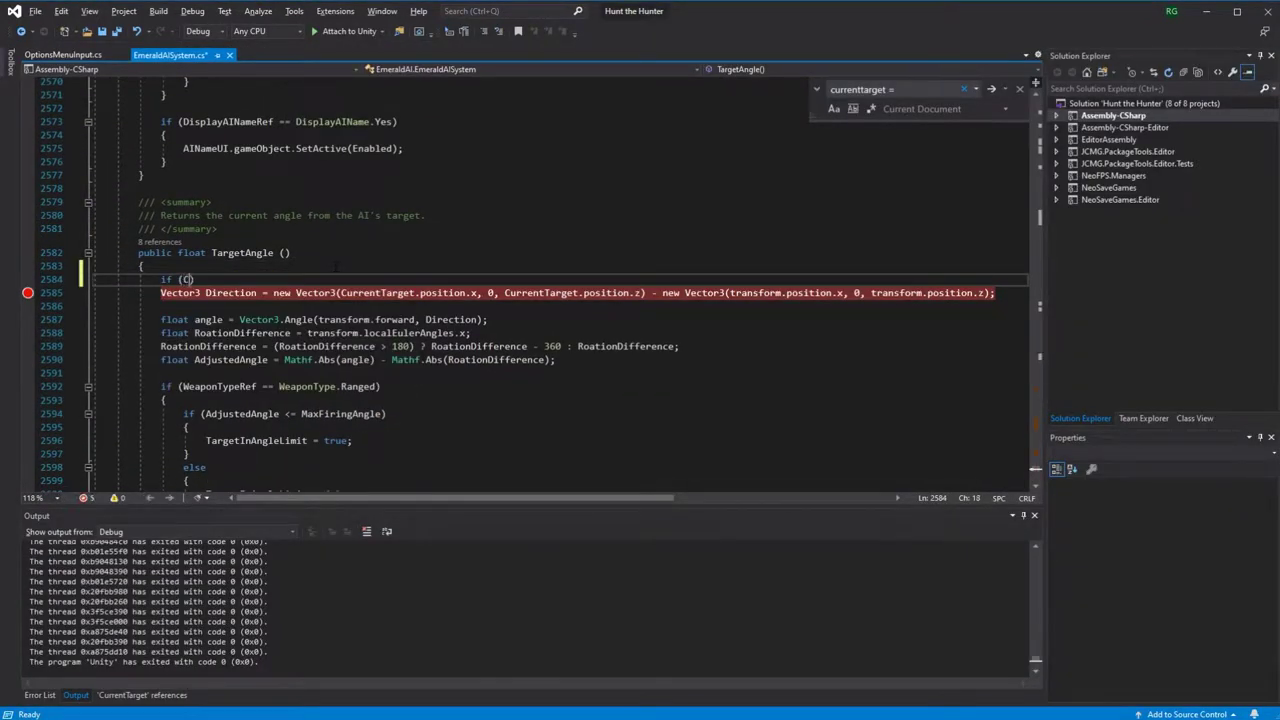
{"action": "type", "text": "urrentTarget =="}
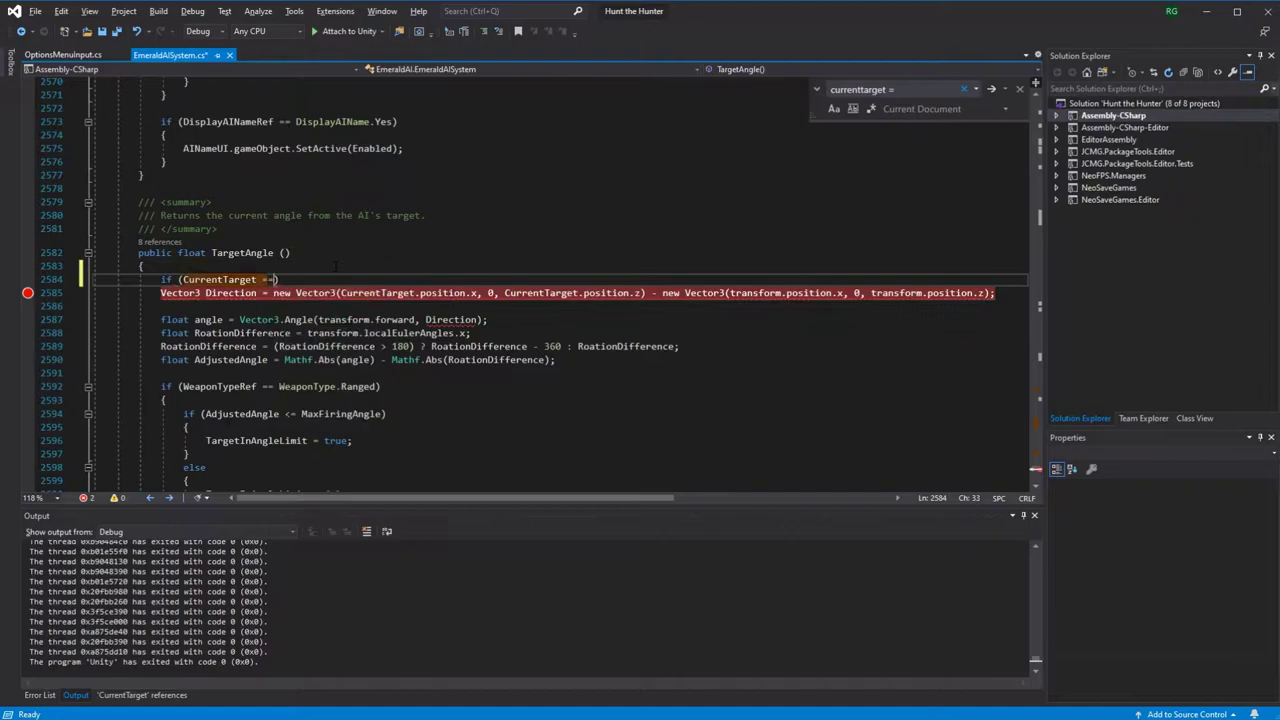
{"action": "type", "text": " nyll) return;"}
{"action": "key", "text": "Return"}
{"action": "key", "text": "ctrl+s"}
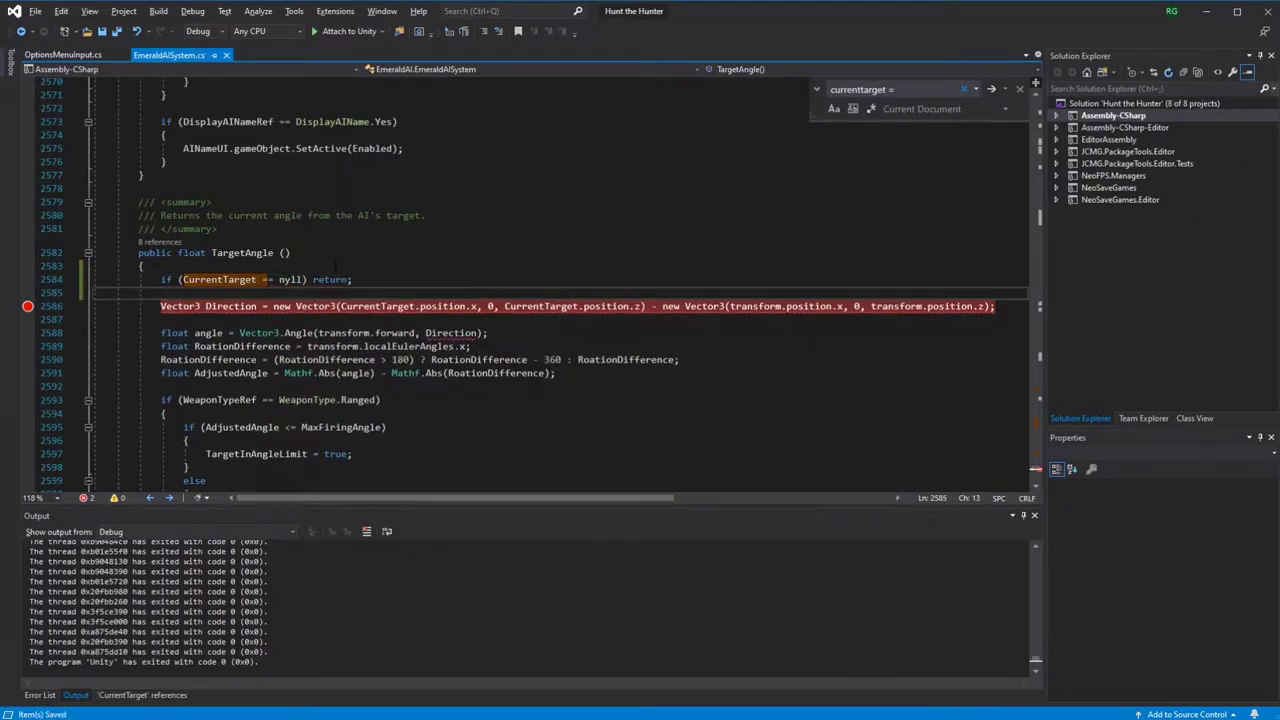
{"action": "left_click_drag", "start_coordinate": [285, 280], "coordinate": [290, 280]}
{"action": "type", "text": "u"}
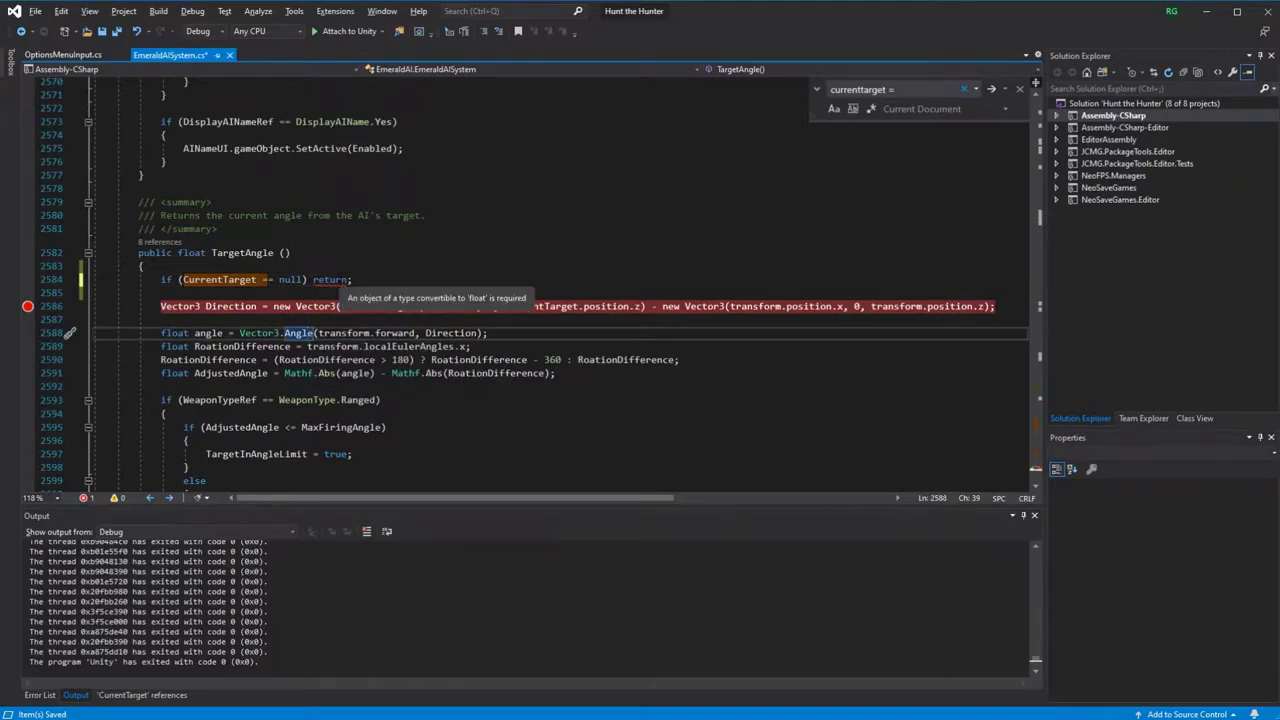
{"action": "left_click", "coordinate": [347, 279]}
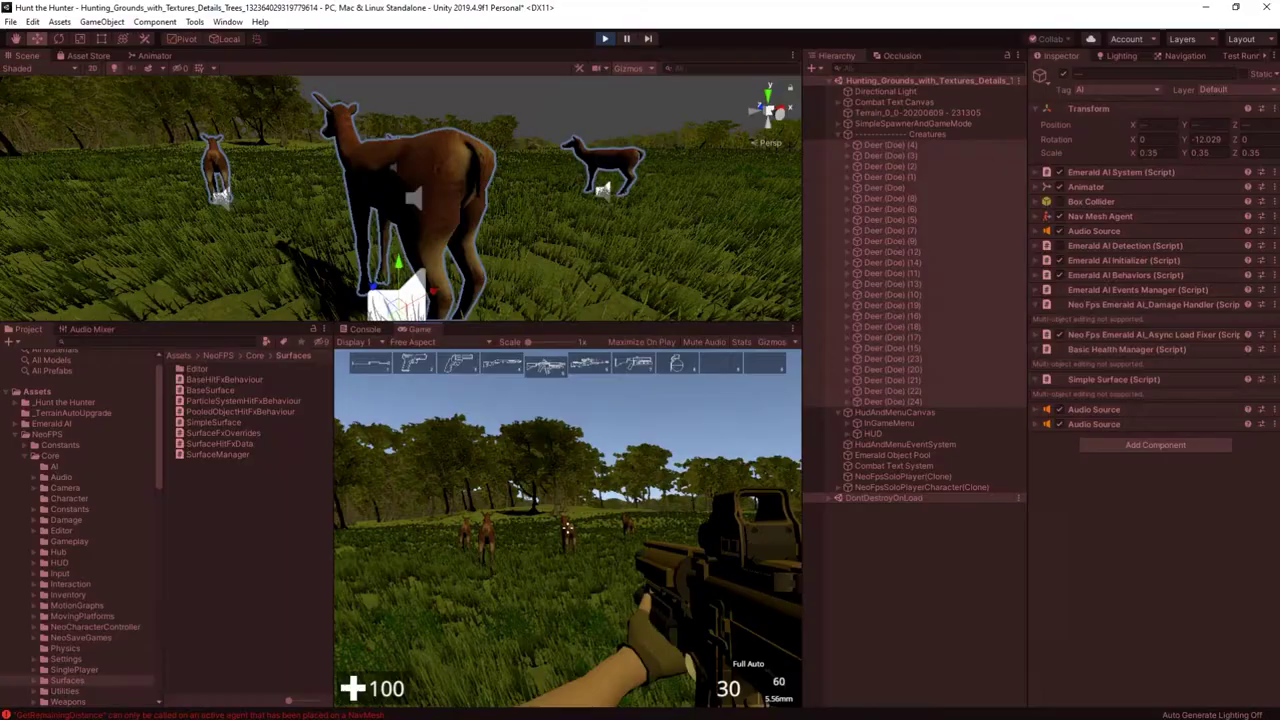
Step: Shoot down the nearby deer herd in play mode, inspect the fallen deer through the rifle sight and stop the game
{"action": "left_click", "coordinate": [566, 527]}
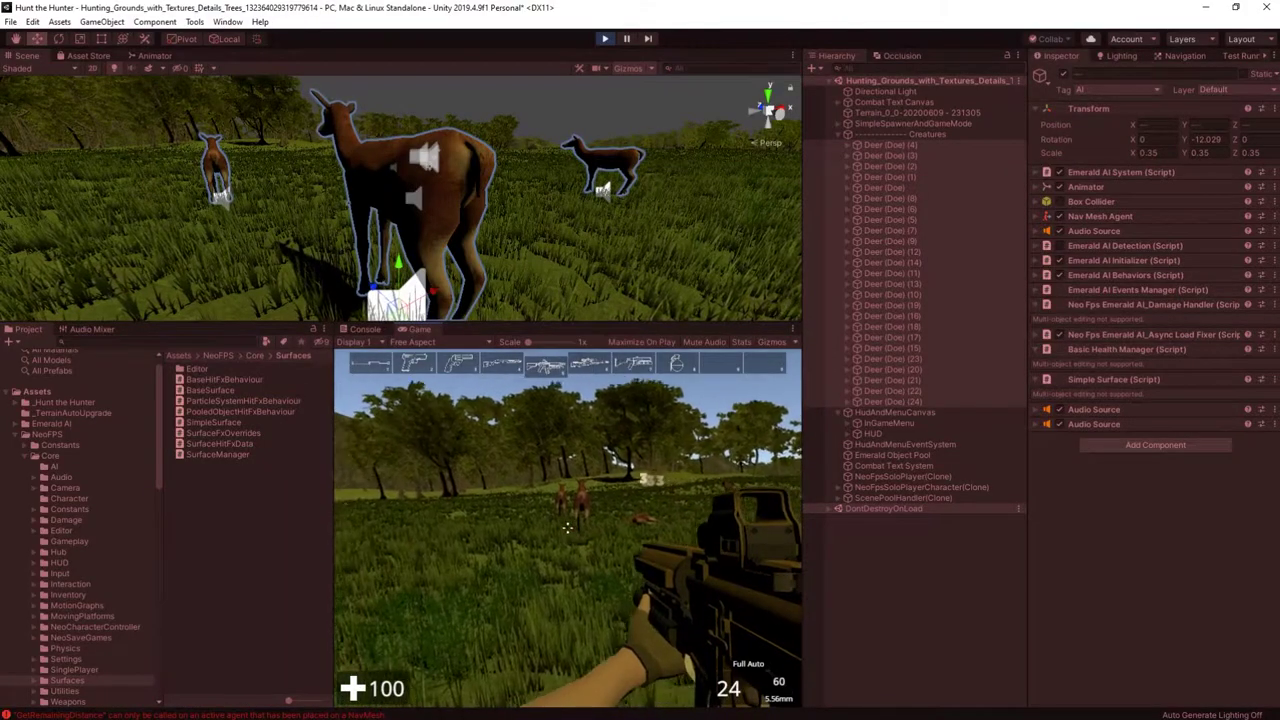
{"action": "left_click", "coordinate": [567, 527]}
{"action": "left_click", "coordinate": [567, 527]}
{"action": "left_click", "coordinate": [567, 527]}
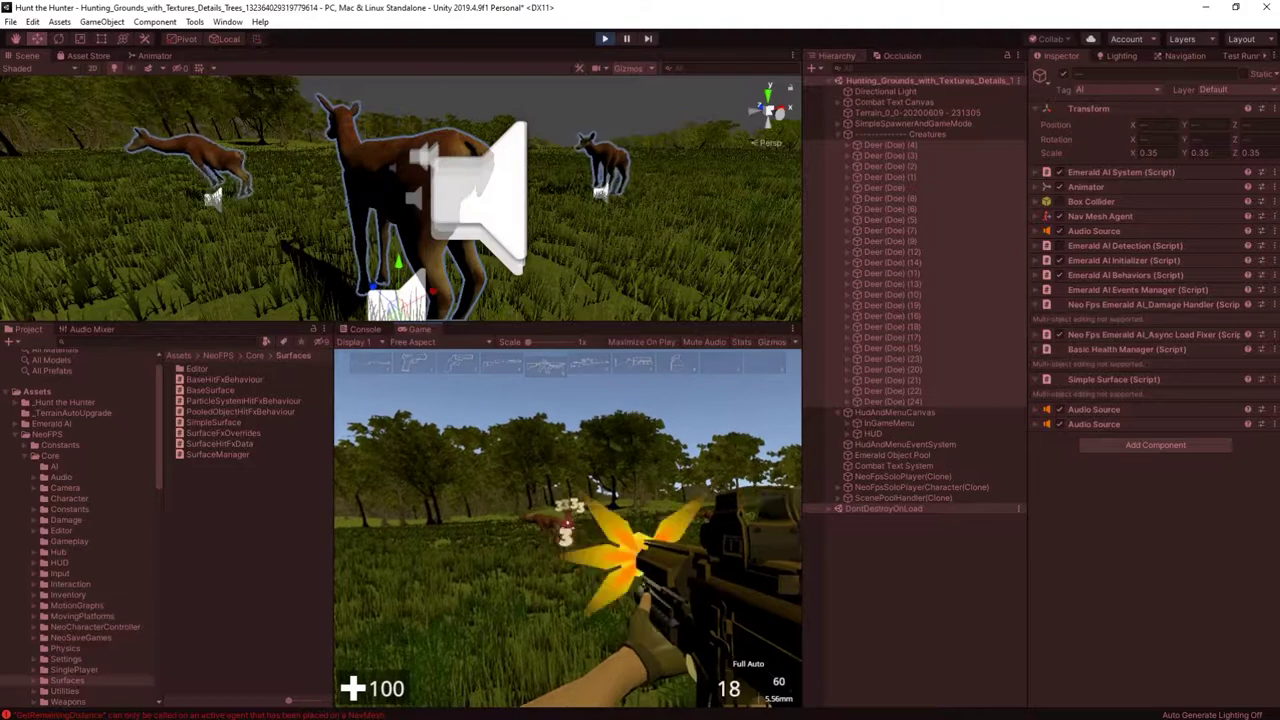
{"action": "left_click", "coordinate": [566, 527]}
{"action": "left_click", "coordinate": [566, 527]}
{"action": "left_click", "coordinate": [566, 527]}
{"action": "left_click", "coordinate": [566, 527]}
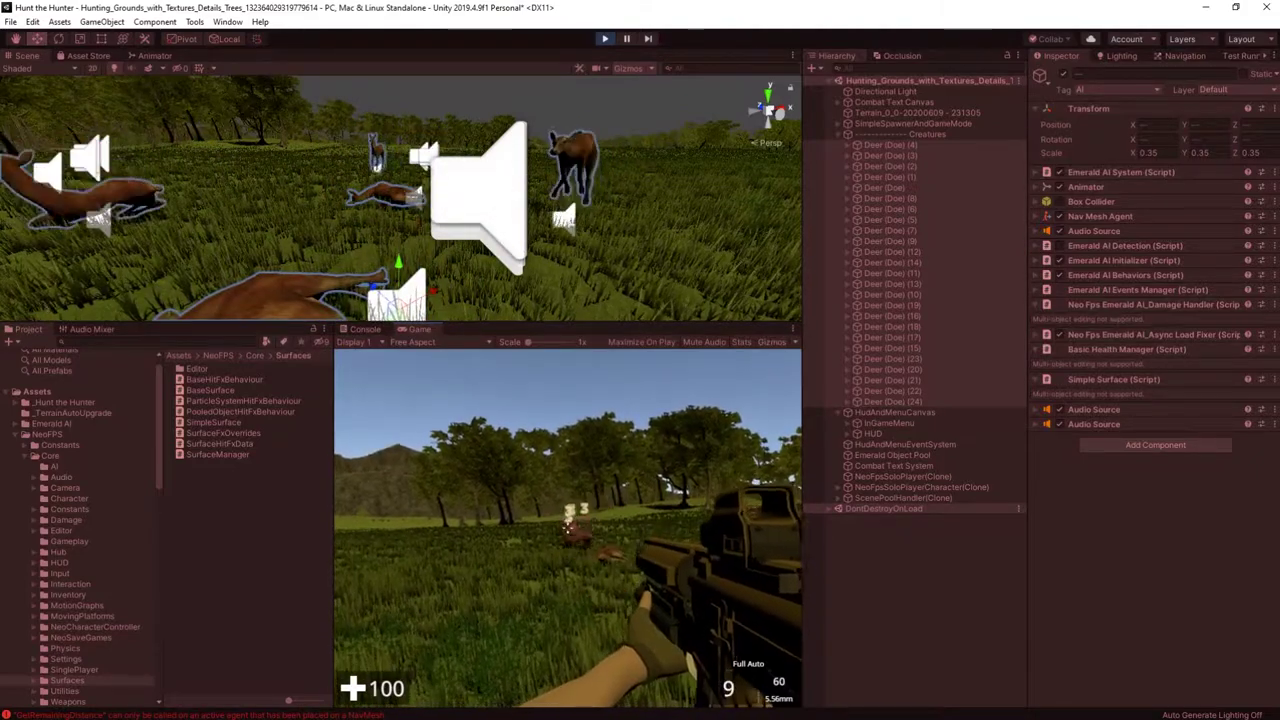
{"action": "left_click", "coordinate": [566, 527]}
{"action": "left_click", "coordinate": [566, 527]}
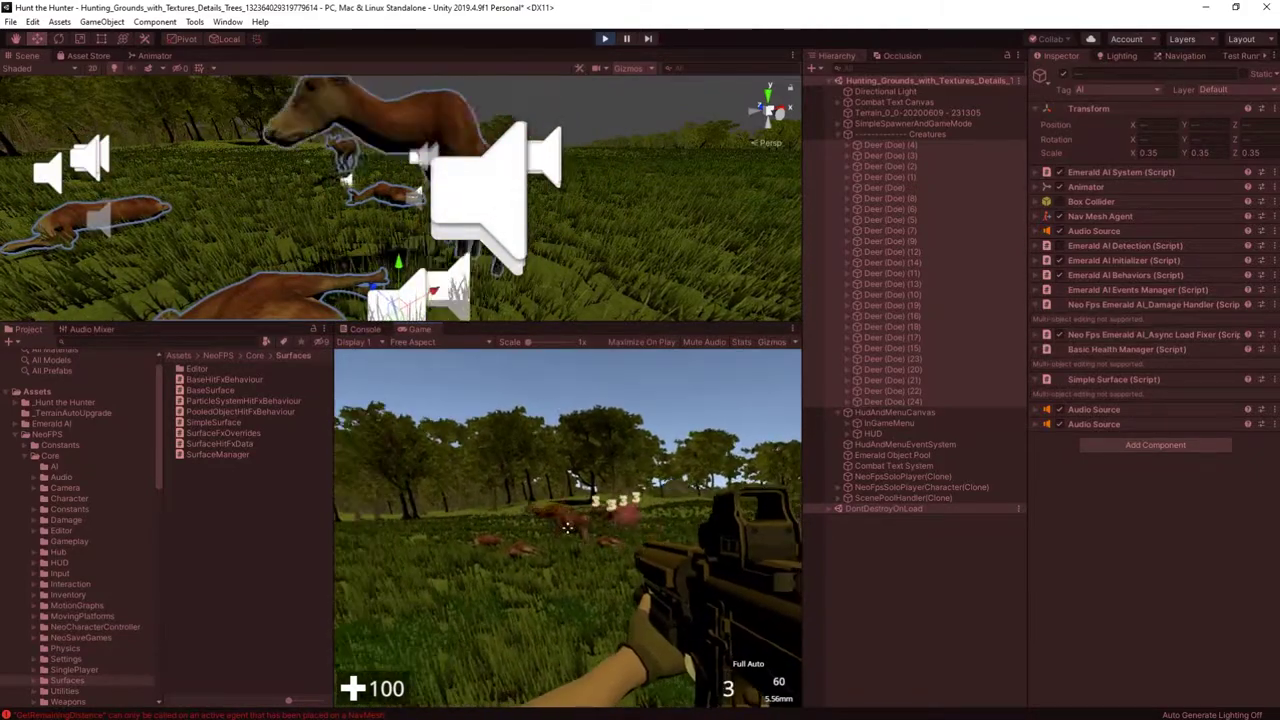
{"action": "left_click", "coordinate": [566, 527]}
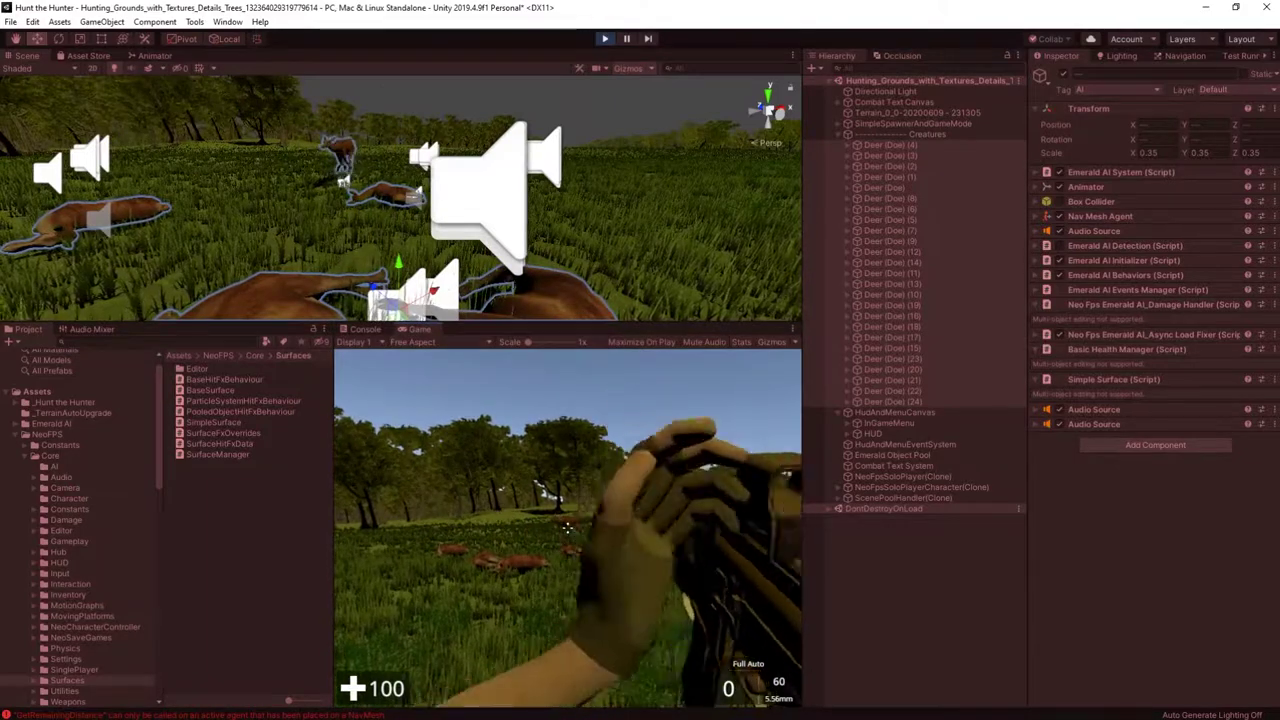
{"action": "left_click", "coordinate": [566, 527]}
{"action": "left_click", "coordinate": [566, 527]}
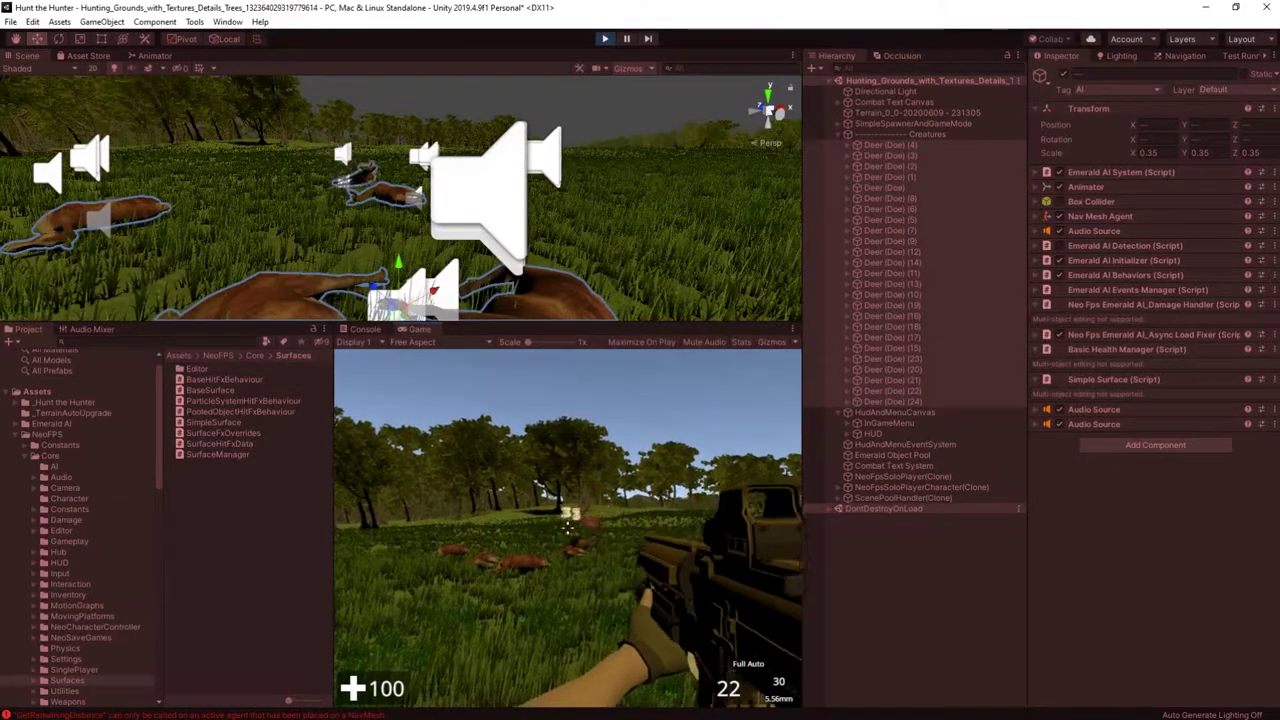
{"action": "right_click", "coordinate": [566, 527]}
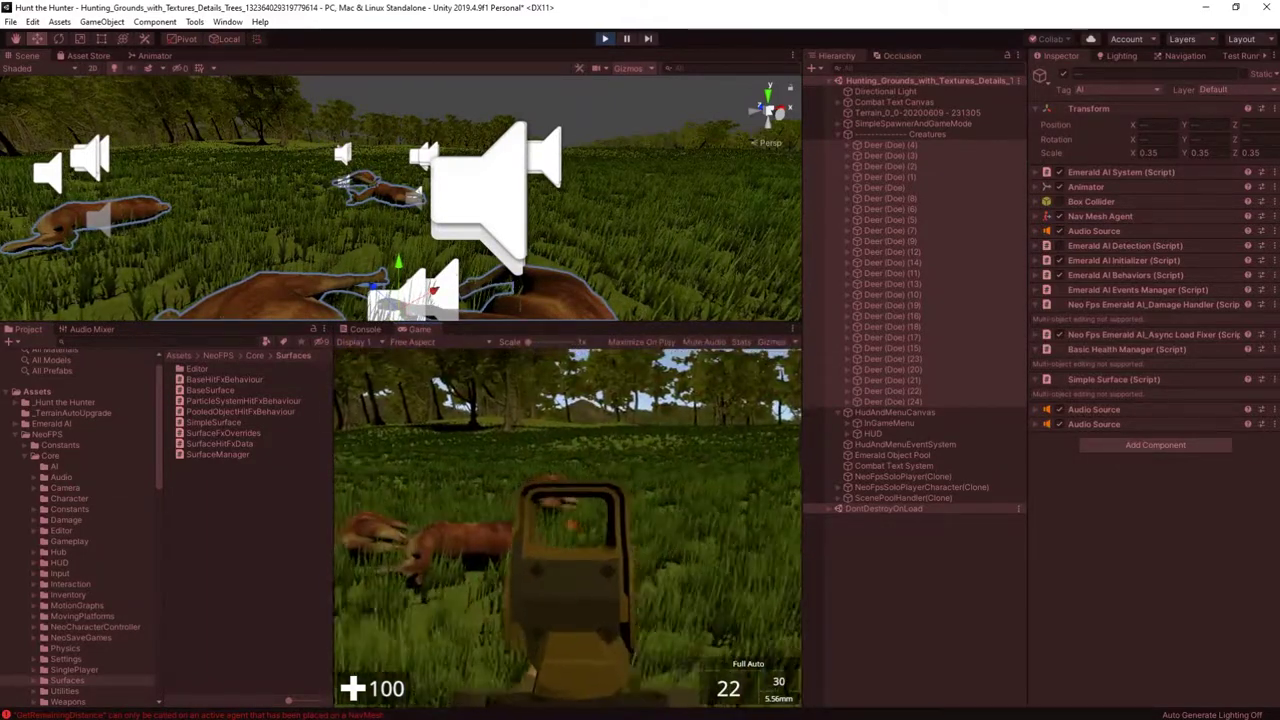
{"action": "right_click", "coordinate": [566, 527]}
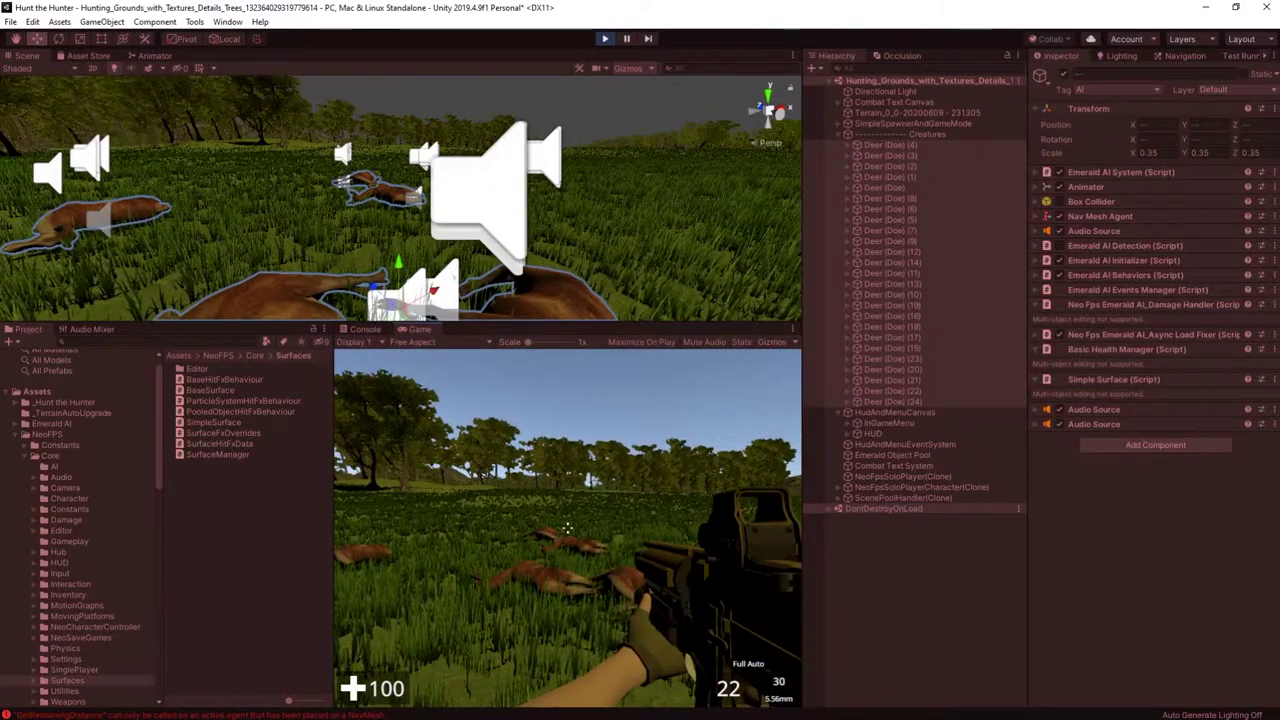
{"action": "key", "text": "ctrl+p"}
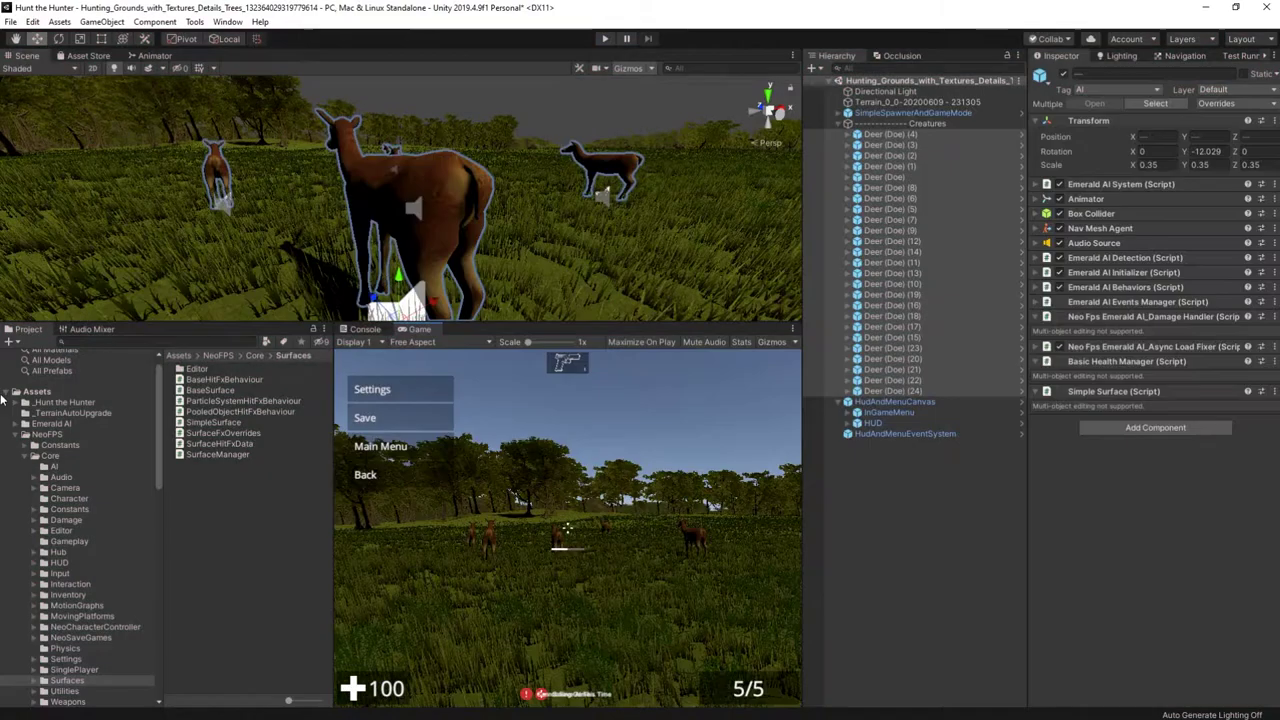
Step: Copy the NeoFpsSoloPlayerCharacter prefab from NeoFPS/Samples/SinglePlayer/Prefabs into the _Hunt the Hunter Prefabs folder
{"action": "left_click", "coordinate": [16, 402]}
{"action": "left_click", "coordinate": [55, 424]}
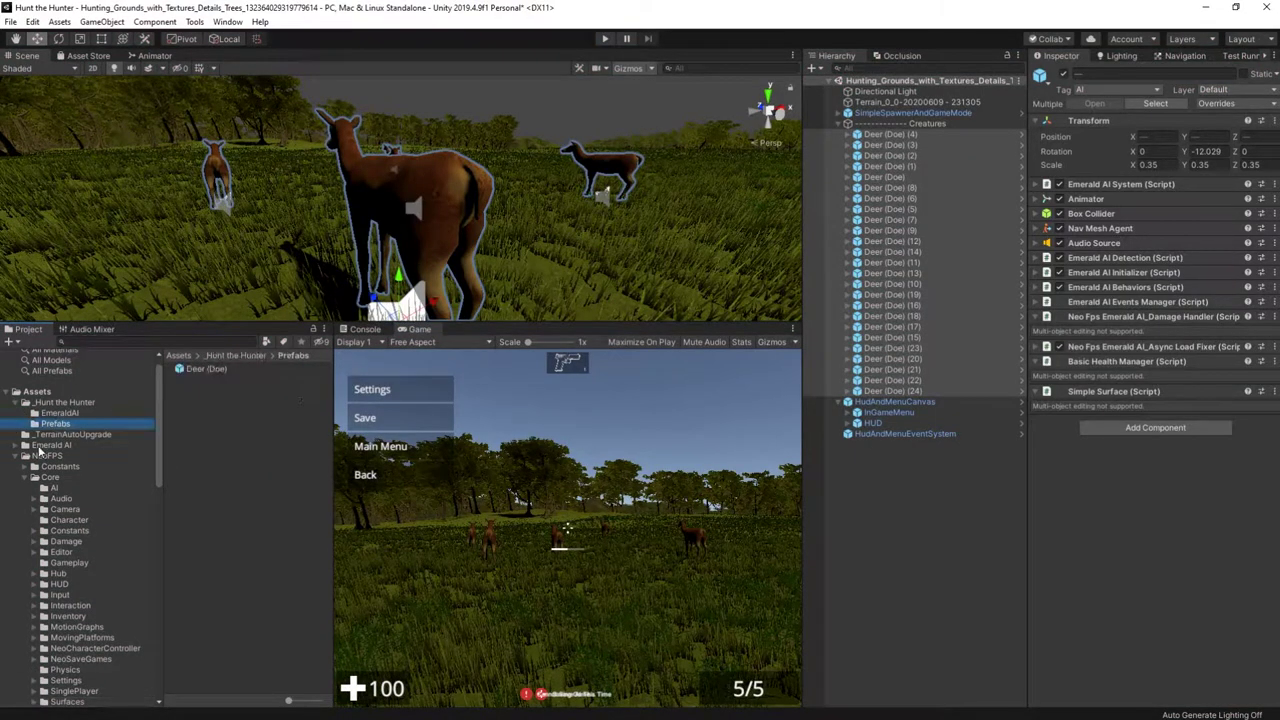
{"action": "left_click", "coordinate": [25, 478]}
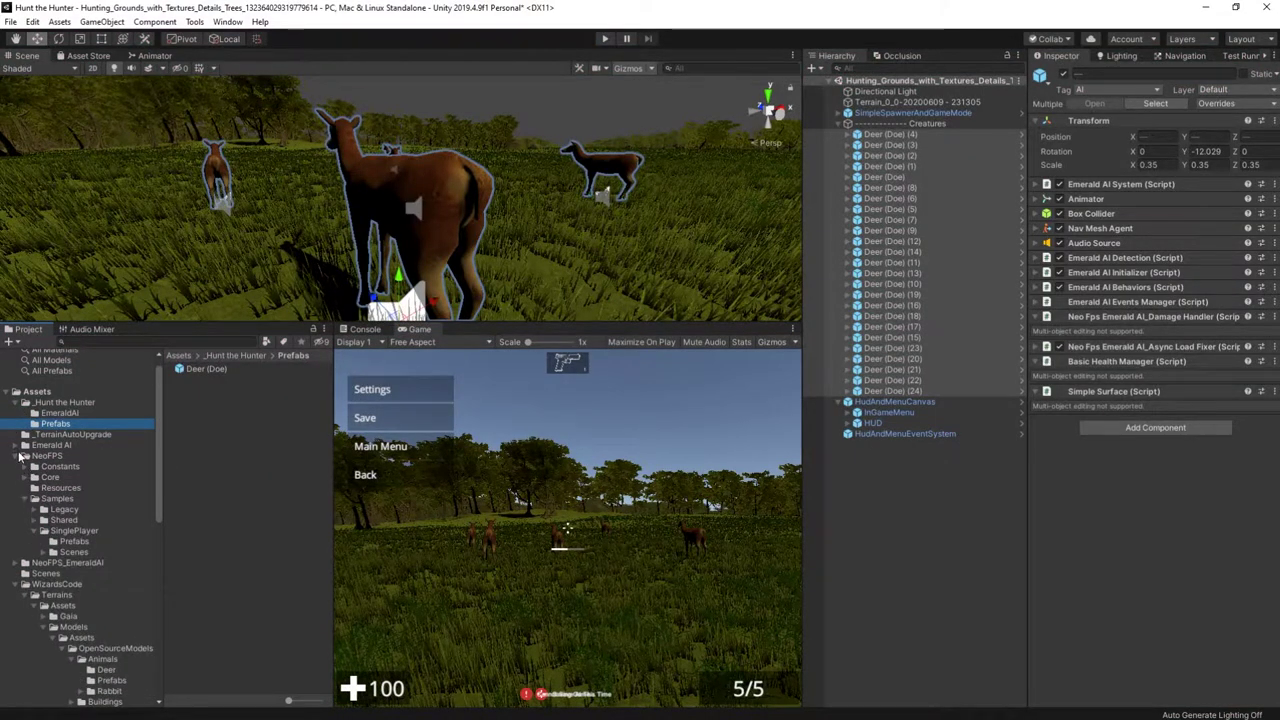
{"action": "left_click", "coordinate": [73, 531]}
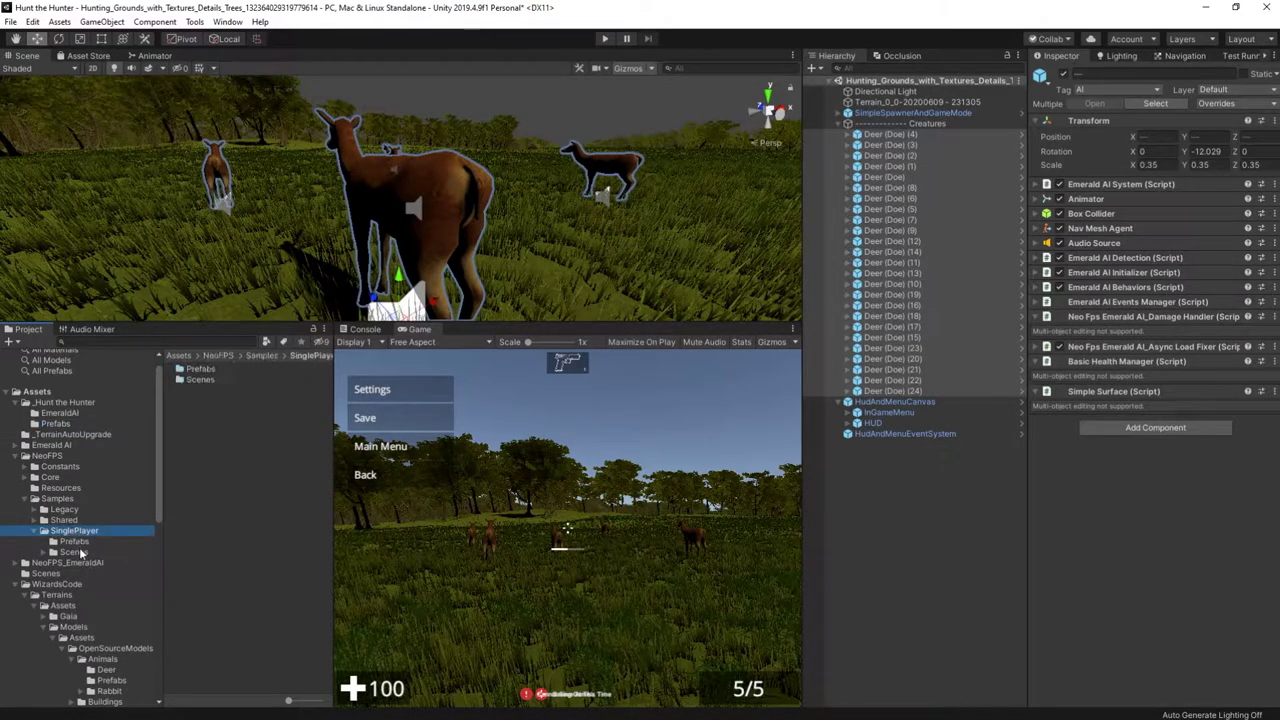
{"action": "left_click", "coordinate": [74, 542]}
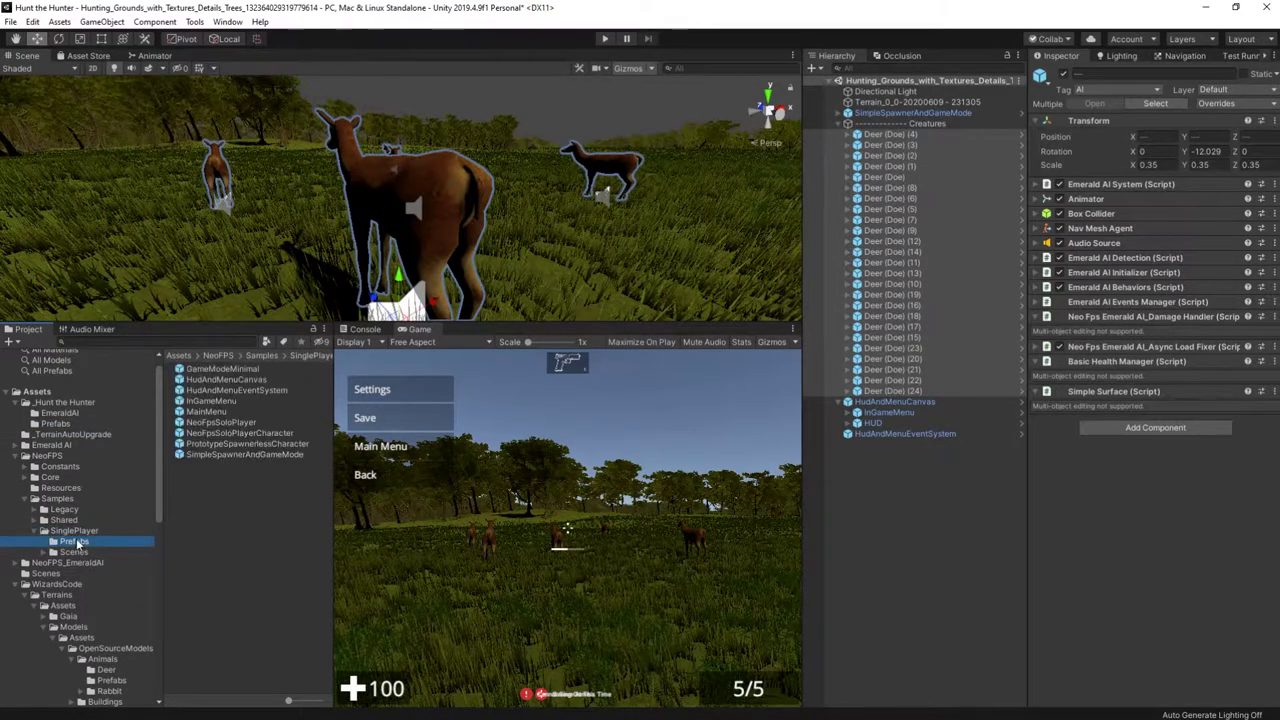
{"action": "left_click", "coordinate": [226, 433]}
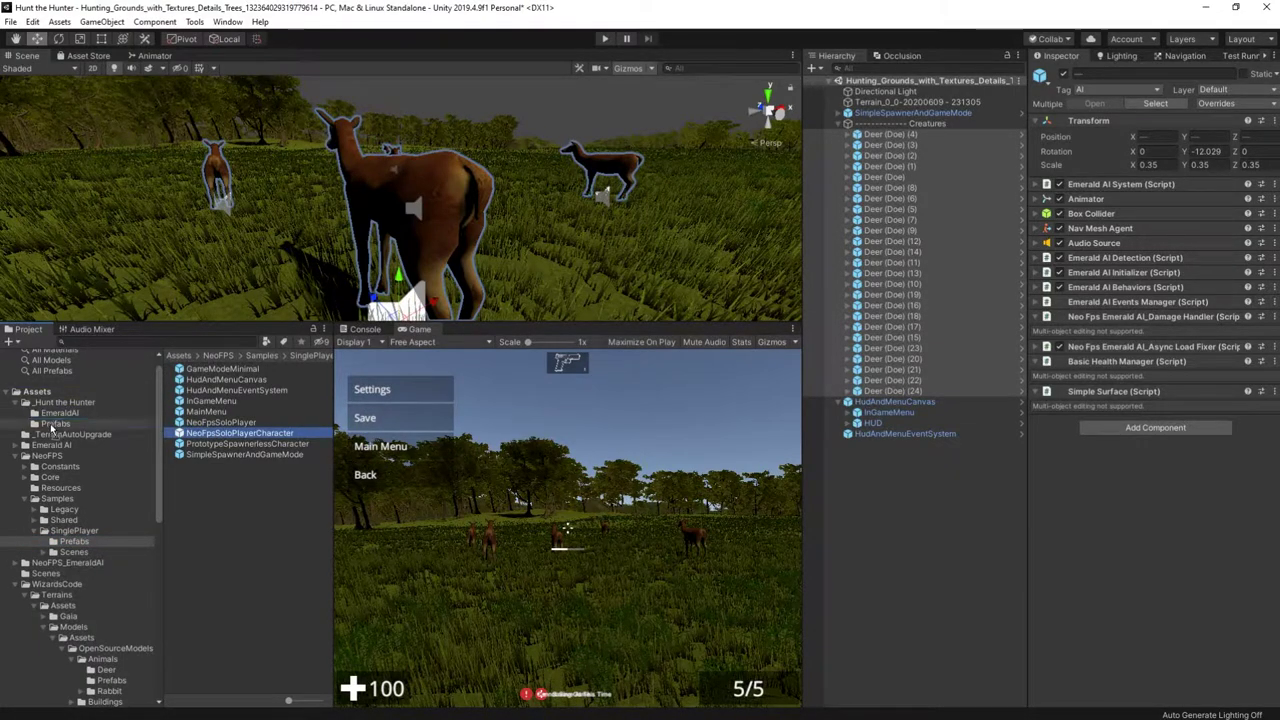
{"action": "left_click_drag", "start_coordinate": [50, 420], "coordinate": [54, 424]}
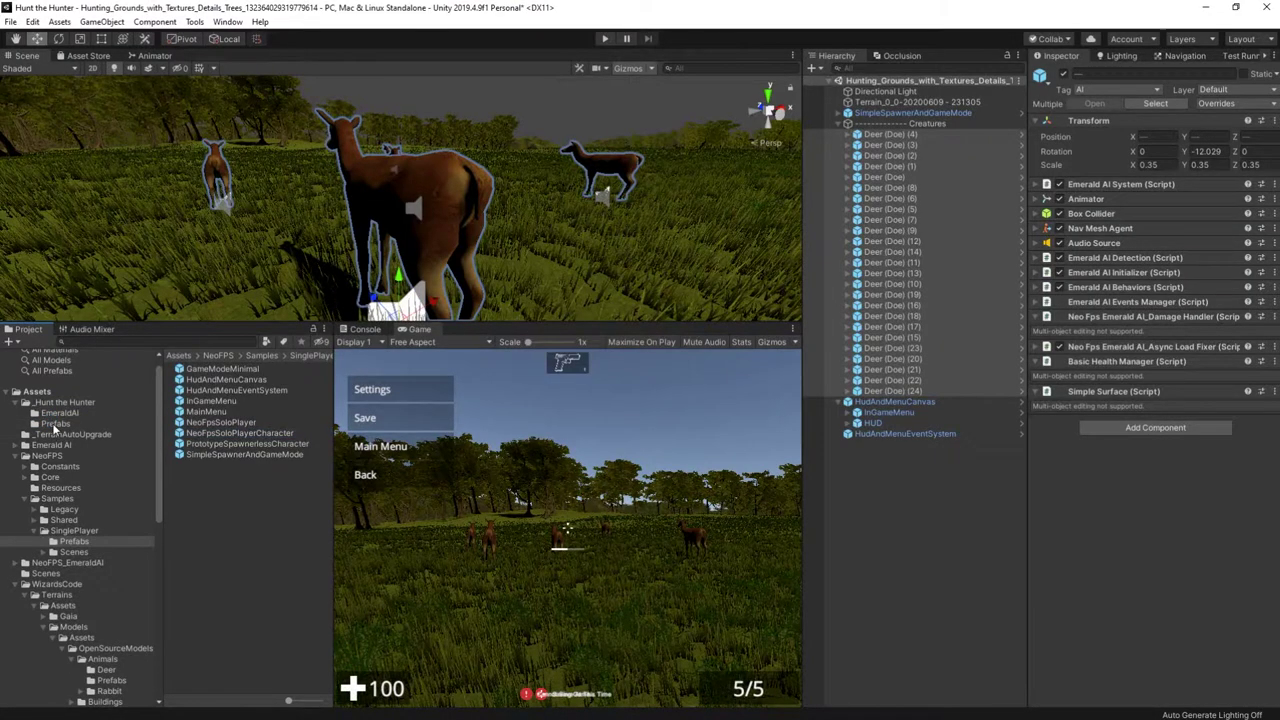
{"action": "left_click", "coordinate": [55, 424]}
Step: Rename the copied NeoFpsSoloPlayerCharacter prefab as Player
{"action": "left_click", "coordinate": [206, 379]}
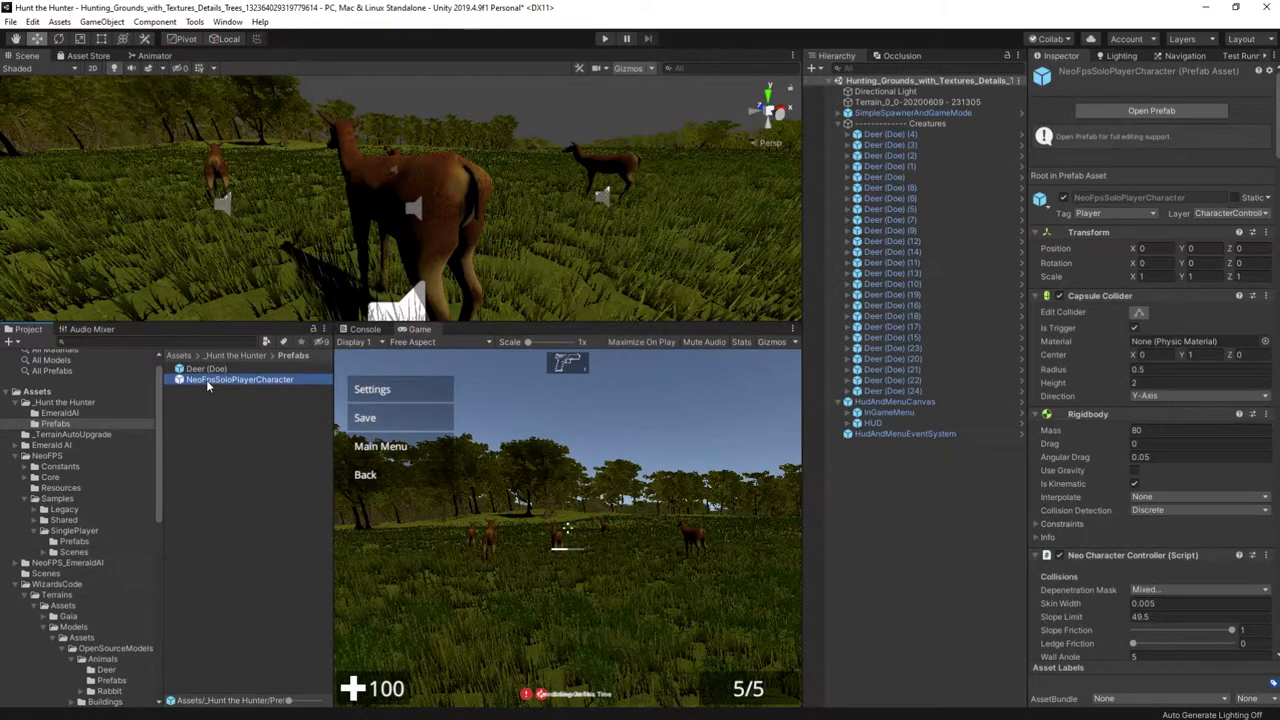
{"action": "left_click", "coordinate": [206, 379]}
{"action": "type", "text": "Player"}
{"action": "key", "text": "Return"}
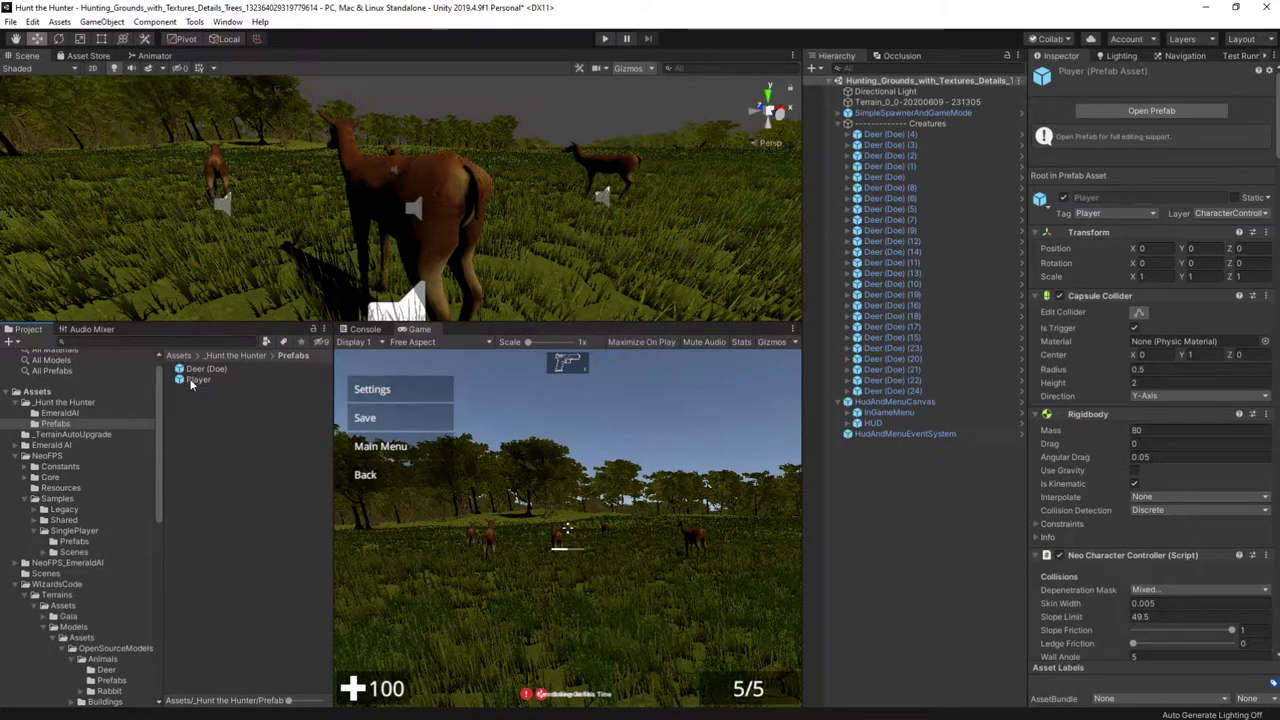
Step: Rename the Player prefab as Player Character and assign it as the Character Prefab of SimpleSpawnerAndGameMode
{"action": "left_click", "coordinate": [195, 380]}
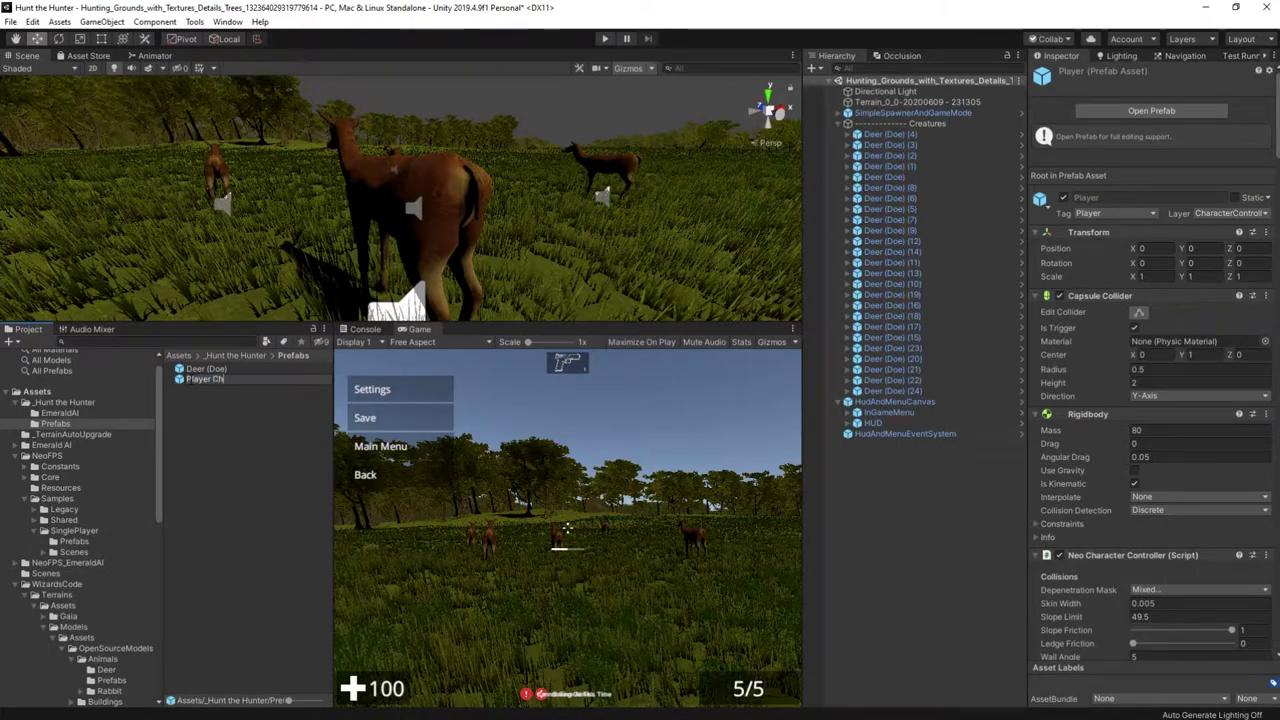
{"action": "left_click", "coordinate": [195, 390]}
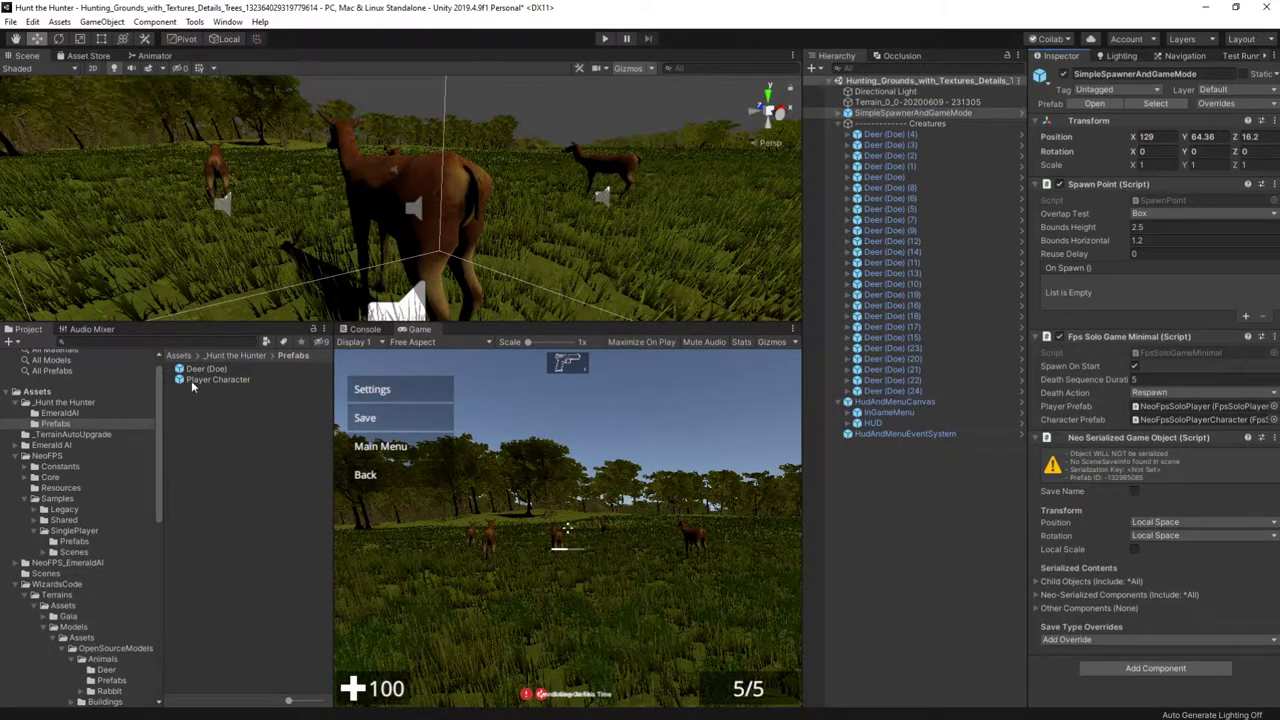
{"action": "left_click_drag", "start_coordinate": [191, 380], "coordinate": [1231, 423]}
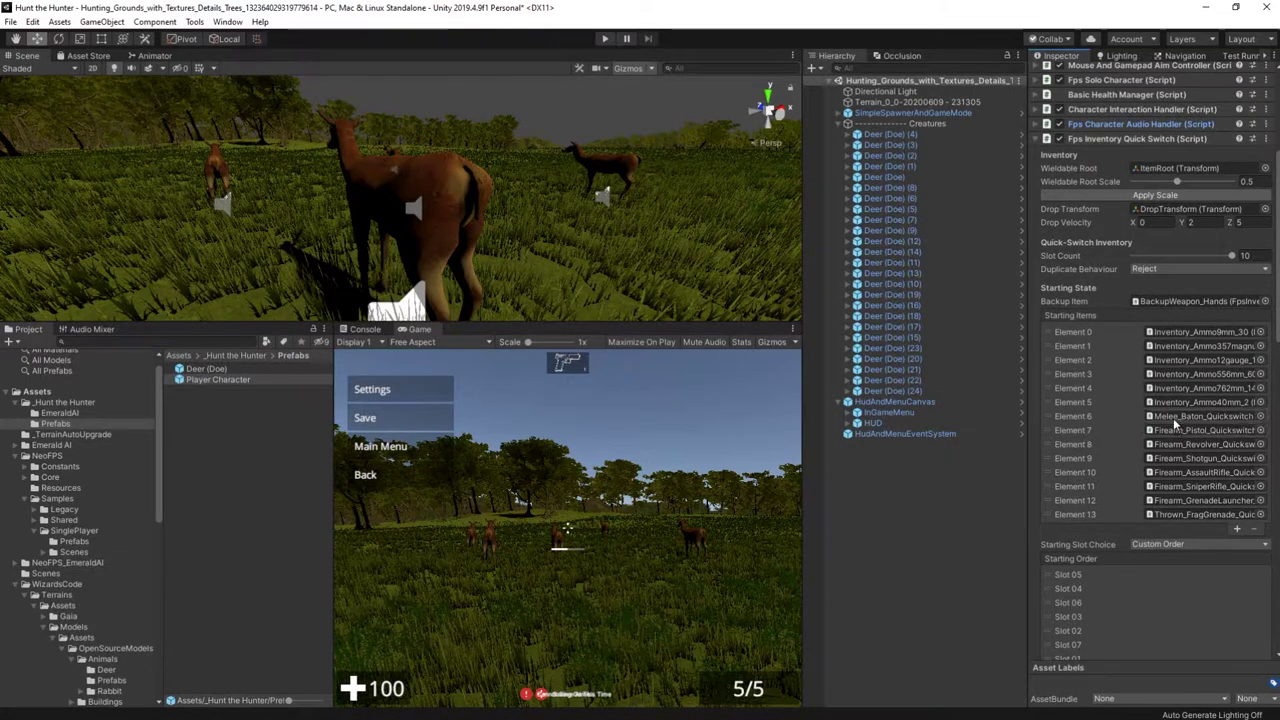
Step: Clear the revolver, shotgun, assault rifle, grenade launcher and frag grenade from the Player Character's quick-switch starting items
{"action": "left_click", "coordinate": [1178, 444]}
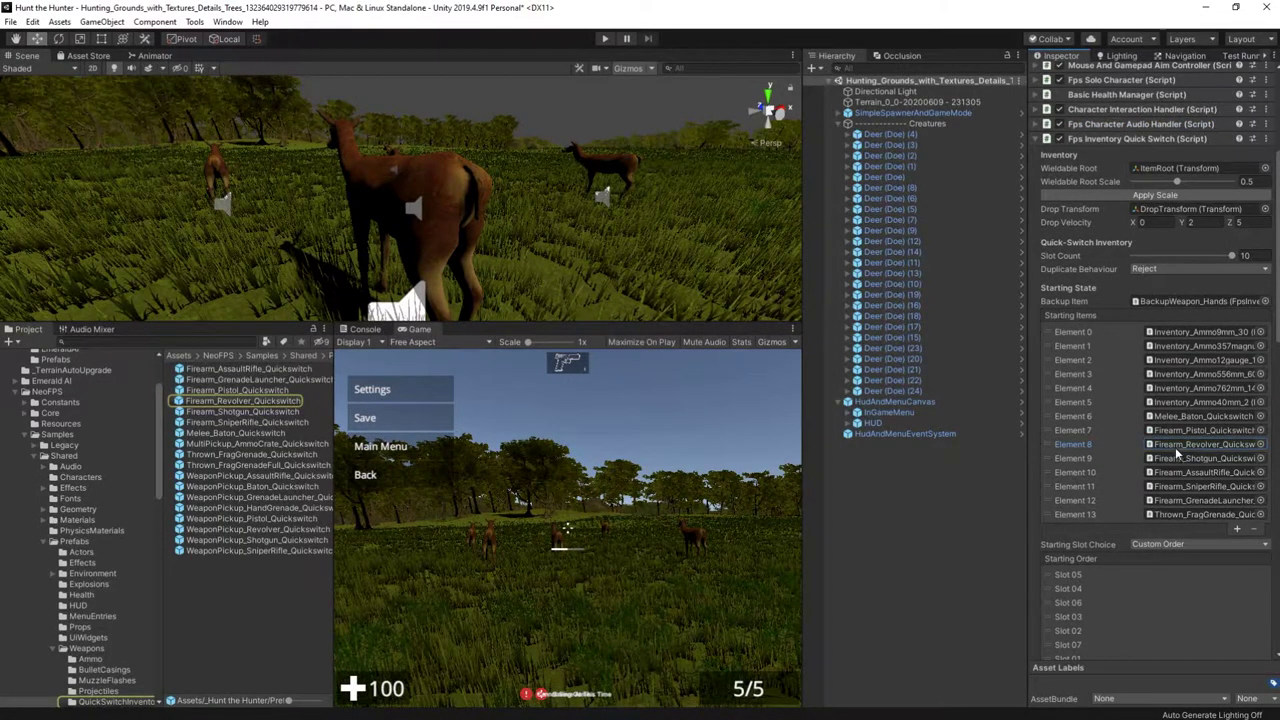
{"action": "key", "text": "Delete"}
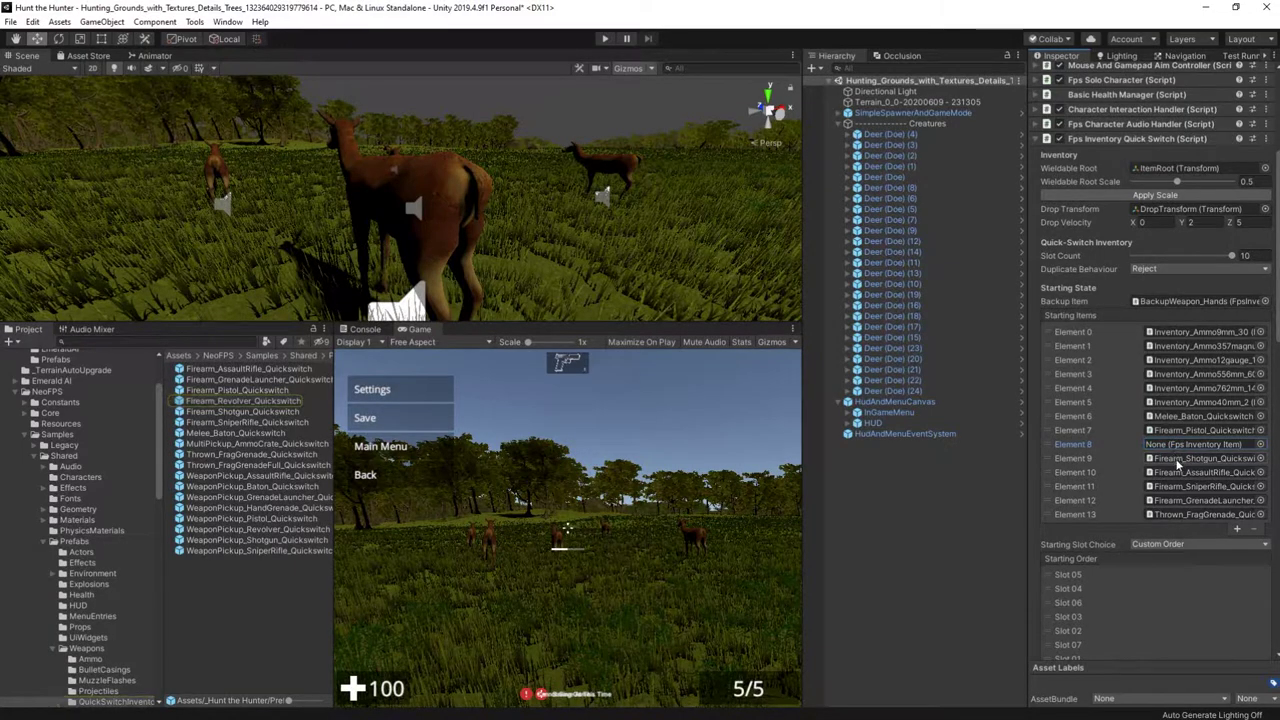
{"action": "left_click", "coordinate": [1178, 458]}
{"action": "key", "text": "Delete"}
{"action": "left_click", "coordinate": [1178, 471]}
{"action": "key", "text": "Delete"}
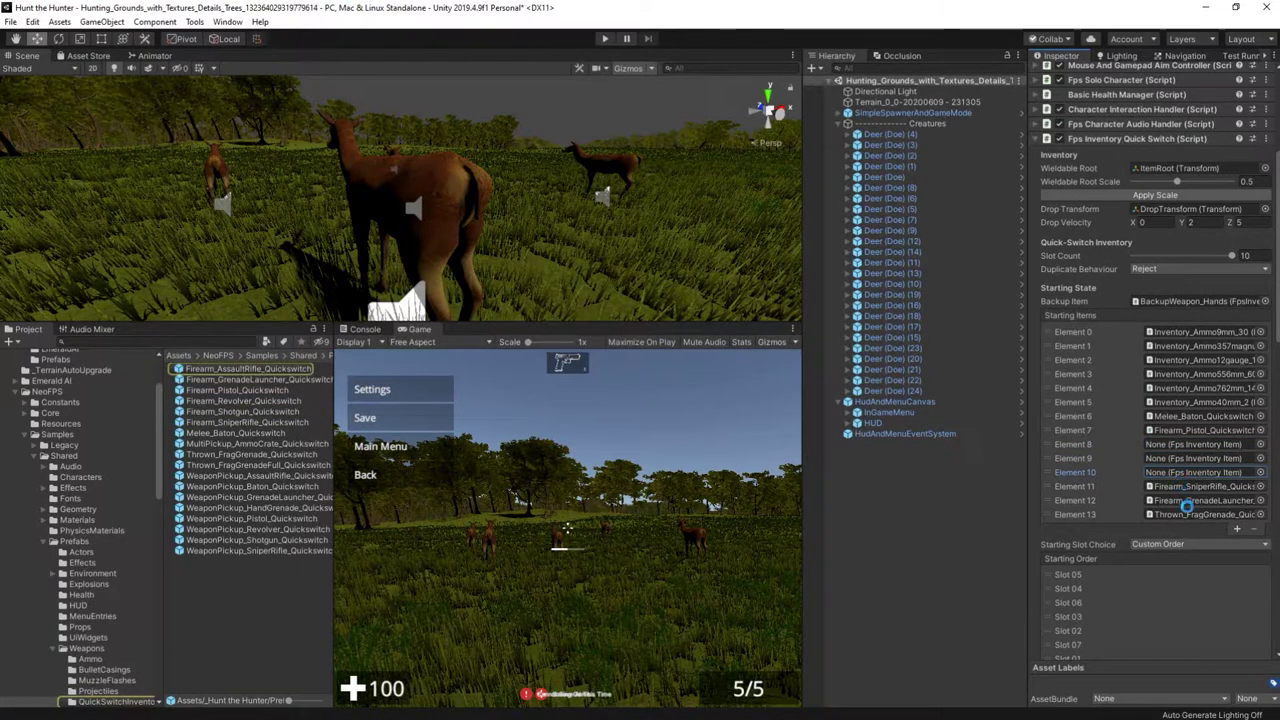
{"action": "left_click", "coordinate": [1184, 500]}
{"action": "key", "text": "Delete"}
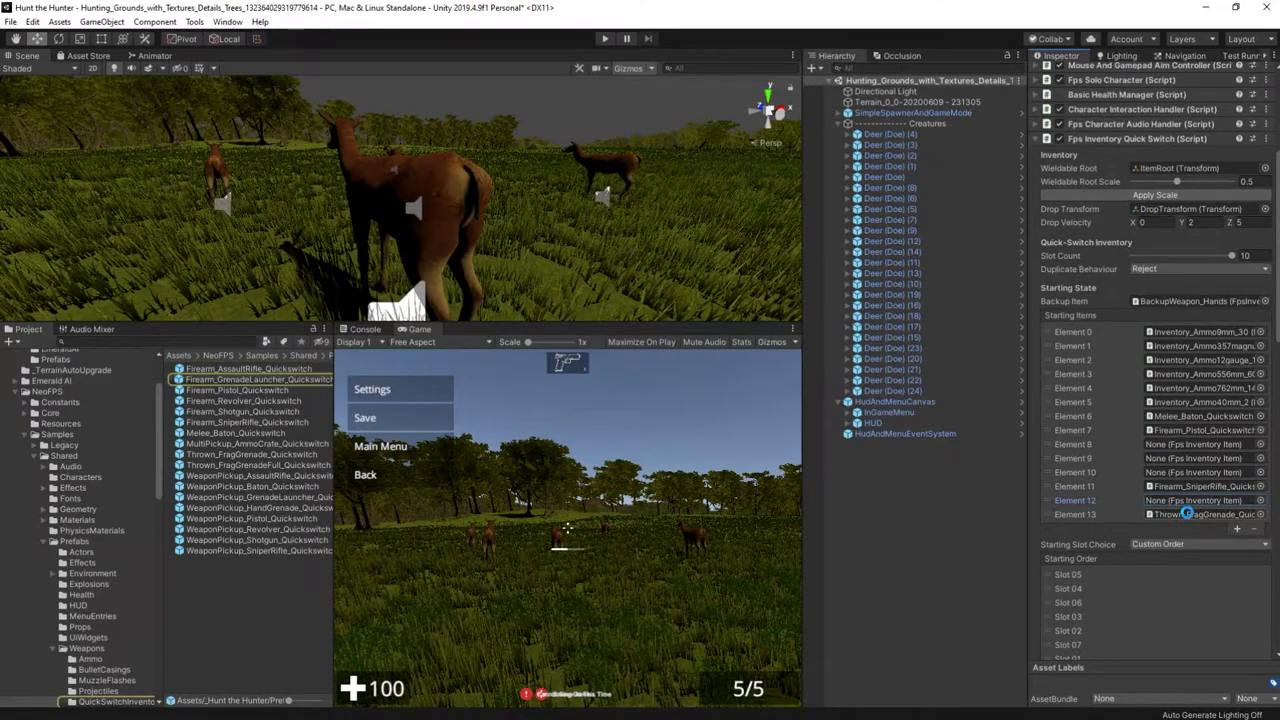
{"action": "left_click", "coordinate": [1189, 515]}
{"action": "key", "text": "Delete"}
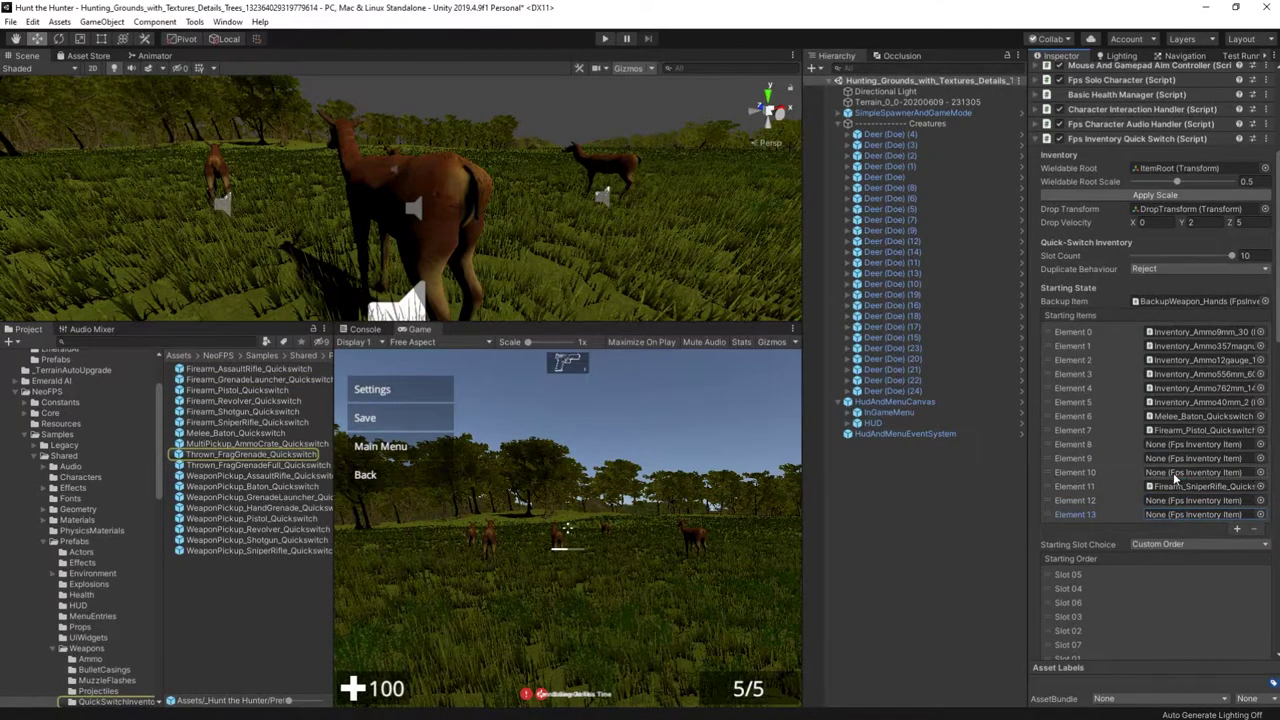
Step: Run the game and shoot a deer through the sniper scope to test the reduced weapon set
{"action": "left_click", "coordinate": [604, 39]}
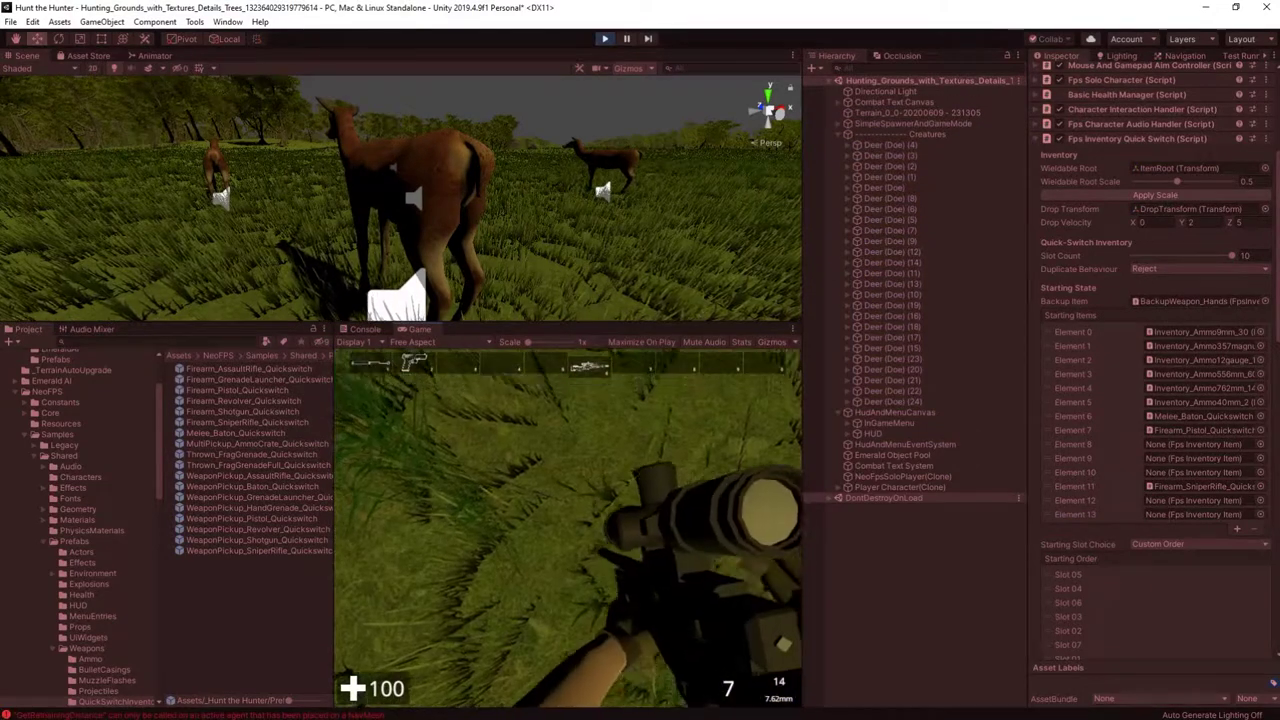
{"action": "right_click", "coordinate": [568, 528]}
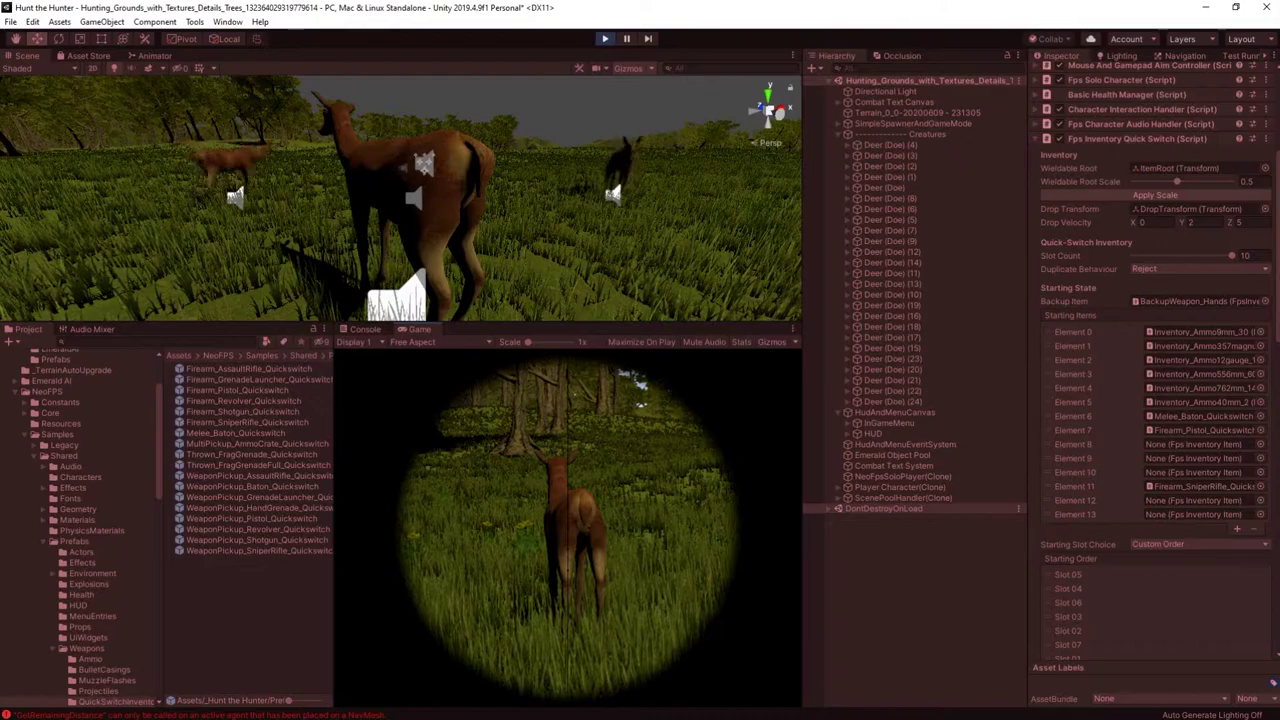
{"action": "left_click", "coordinate": [567, 535]}
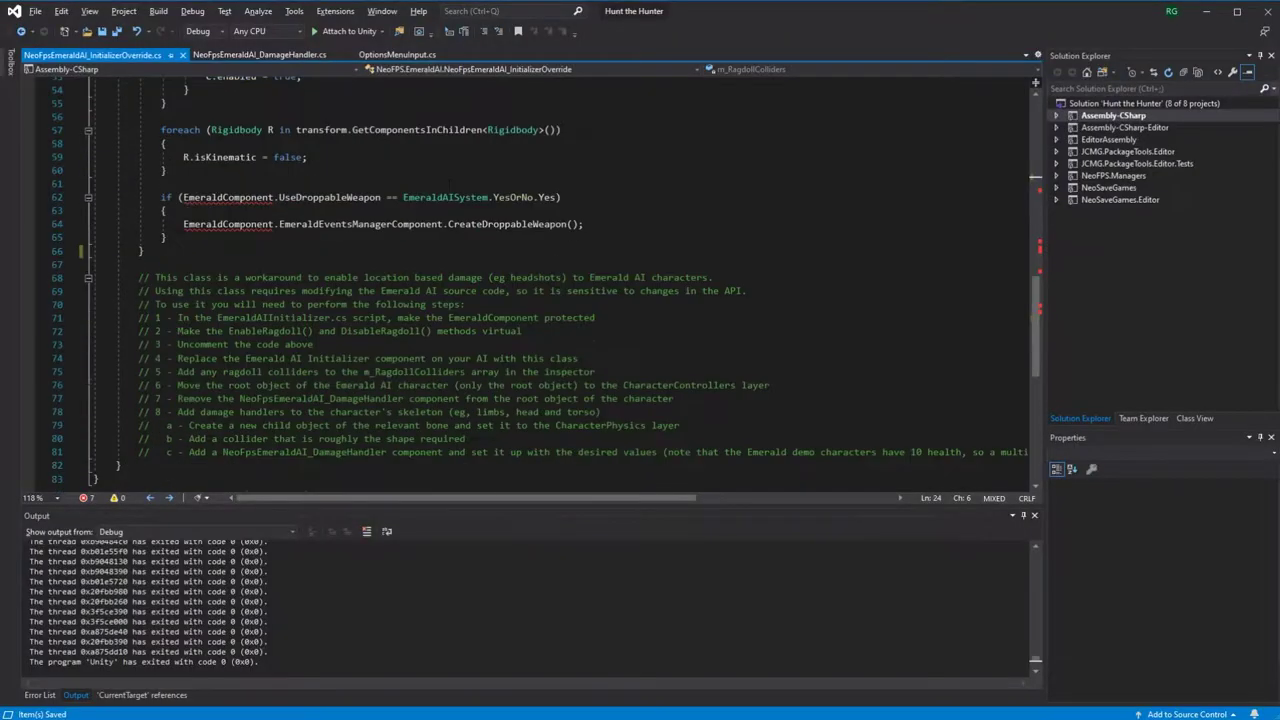
Step: In Visual Studio, find and open EmeraldAIInitializer.cs and make its EmeraldComponent field protected
{"action": "double_click", "coordinate": [272, 318]}
{"action": "left_click", "coordinate": [1150, 89]}
{"action": "type", "text": "EmeraldAIInitializer"}
{"action": "double_click", "coordinate": [1180, 176]}
{"action": "type", "text": "protected"}
Step: Review the workaround instructions in NeoFpsEmeraldAI_InitializerOverride.cs on virtual ragdoll methods, ragdoll colliders and skeleton damage handlers
{"action": "left_click", "coordinate": [201, 55]}
{"action": "left_click_drag", "start_coordinate": [177, 331], "coordinate": [522, 331]}
{"action": "left_click", "coordinate": [206, 284]}
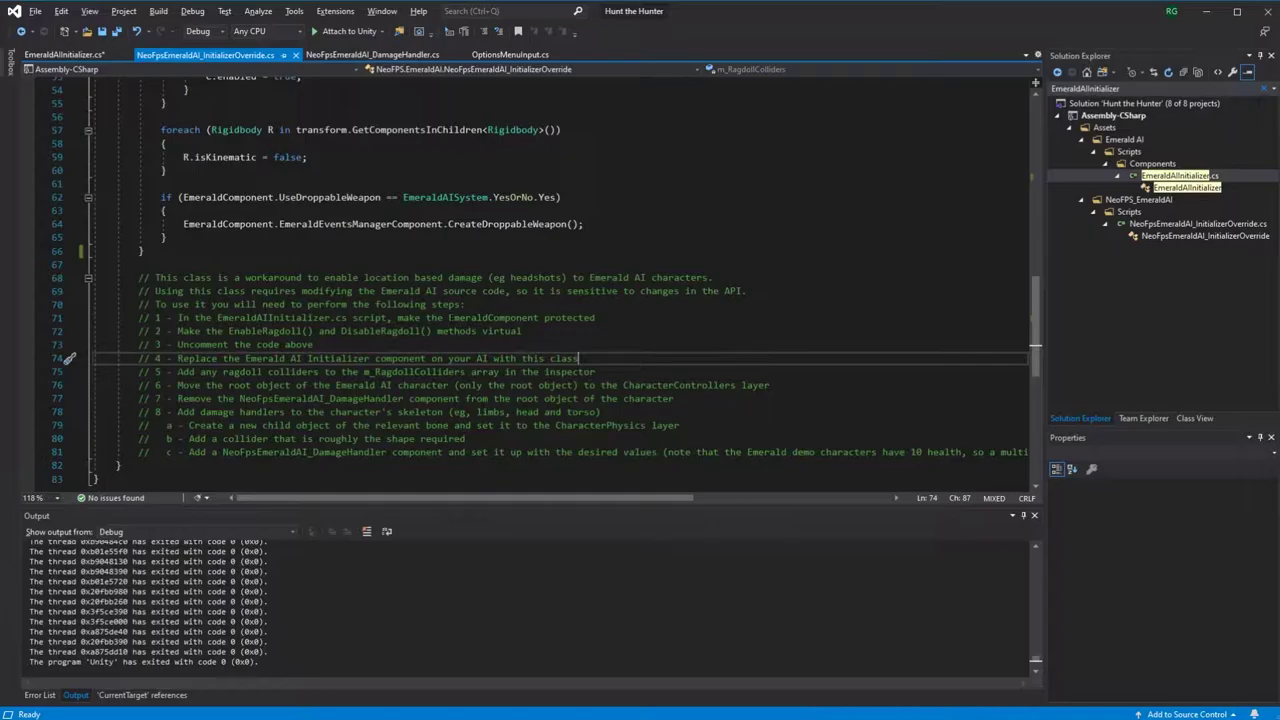
{"action": "left_click_drag", "start_coordinate": [178, 372], "coordinate": [597, 371]}
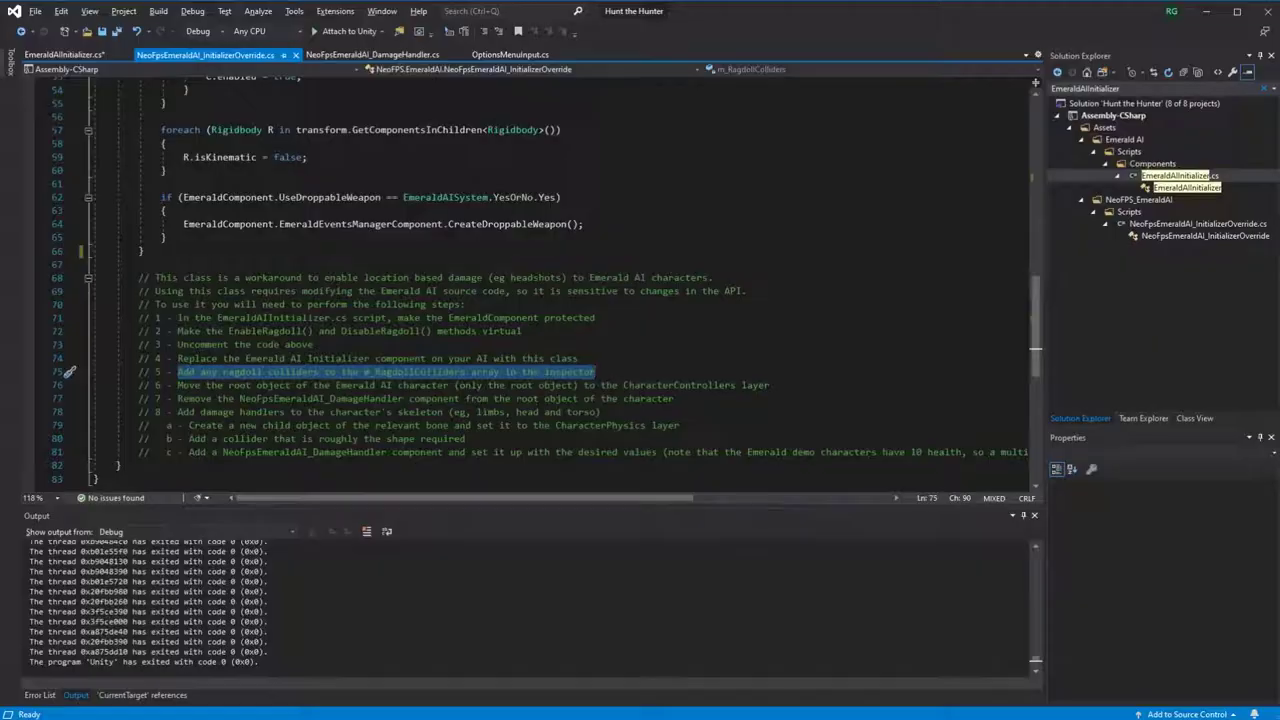
{"action": "left_click_drag", "start_coordinate": [178, 411], "coordinate": [601, 411]}
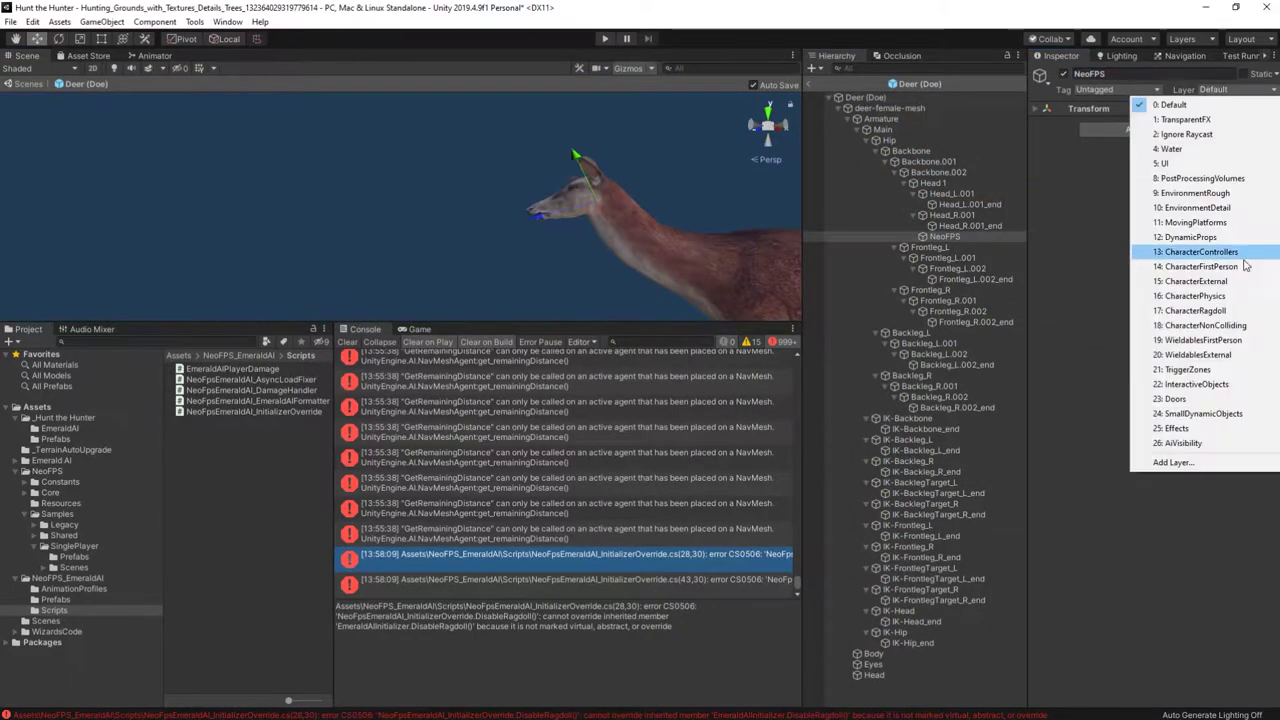
Step: Put the deer head's NeoFPS object on the CharacterPhysics layer and add a Capsule Collider with radius 0.004, height 0.018 and center 0, 0.002, 0.0035
{"action": "left_click", "coordinate": [1150, 258]}
{"action": "left_click", "coordinate": [1150, 129]}
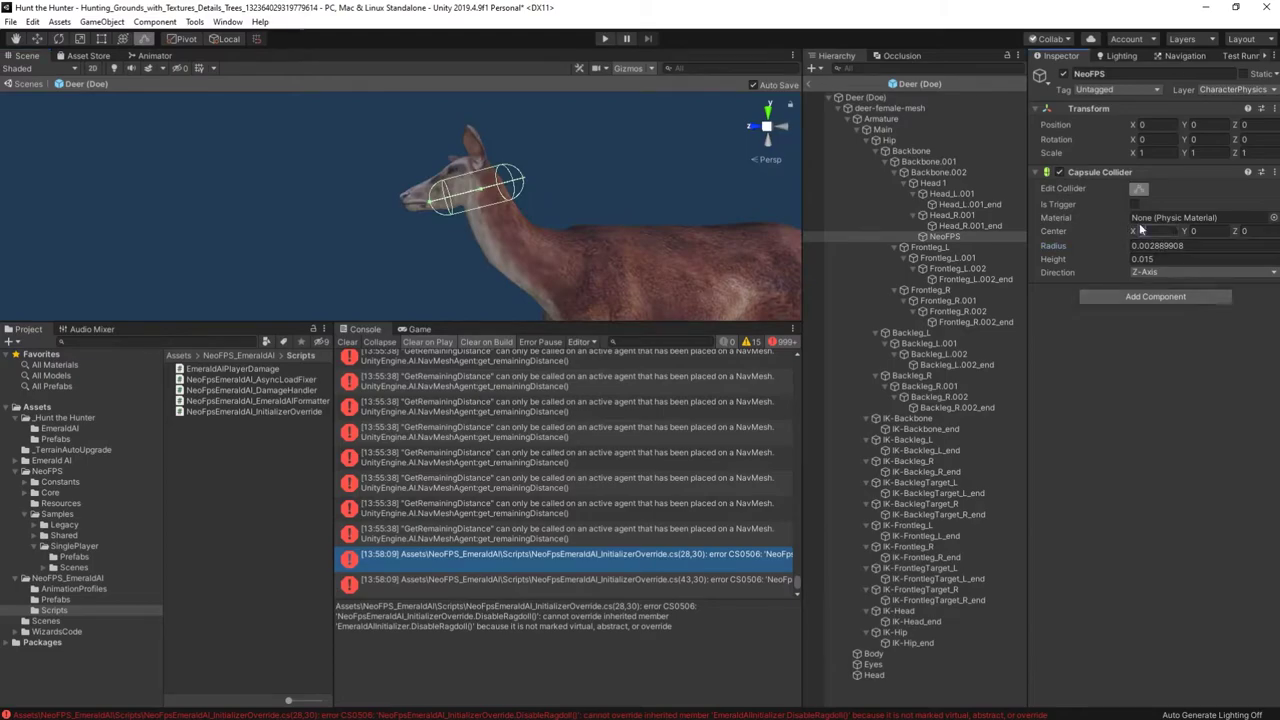
{"action": "type", "text": "0.015"}
{"action": "left_click", "coordinate": [1262, 232]}
{"action": "type", "text": "0.002"}
{"action": "left_click", "coordinate": [1190, 259]}
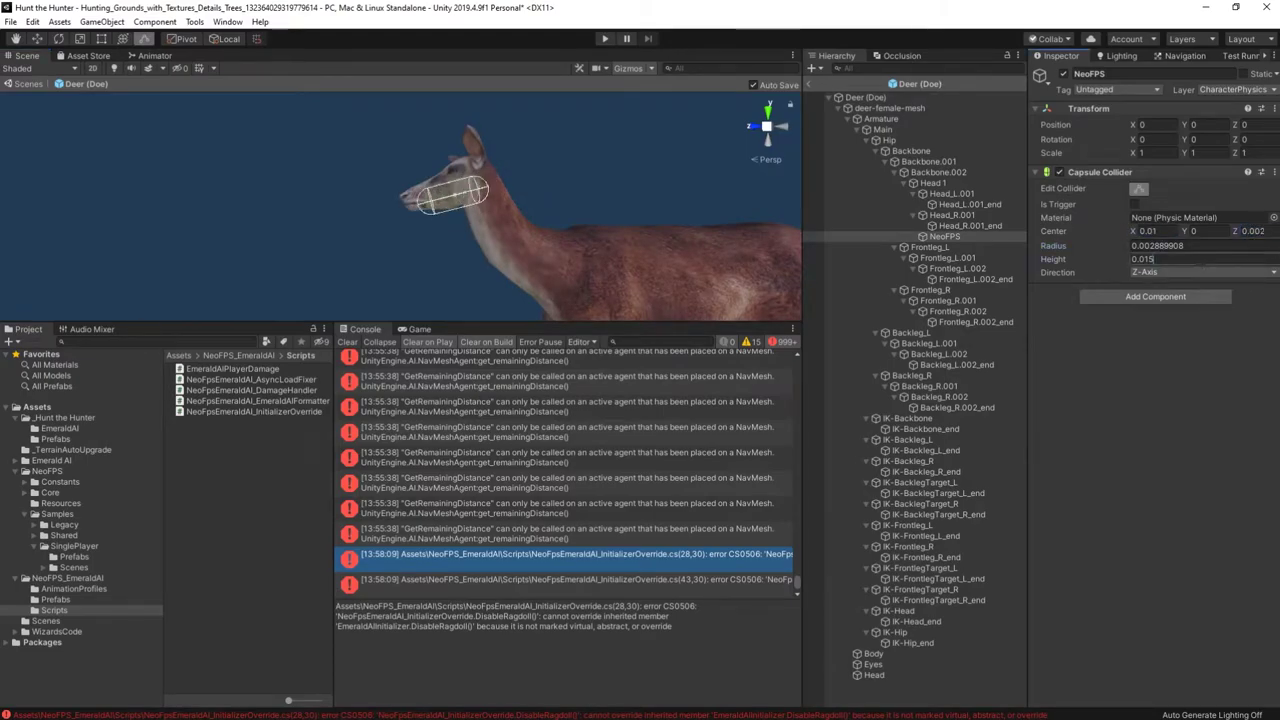
{"action": "type", "text": "0.018"}
{"action": "left_click", "coordinate": [1208, 231]}
{"action": "type", "text": "0.002"}
{"action": "left_click", "coordinate": [1189, 246]}
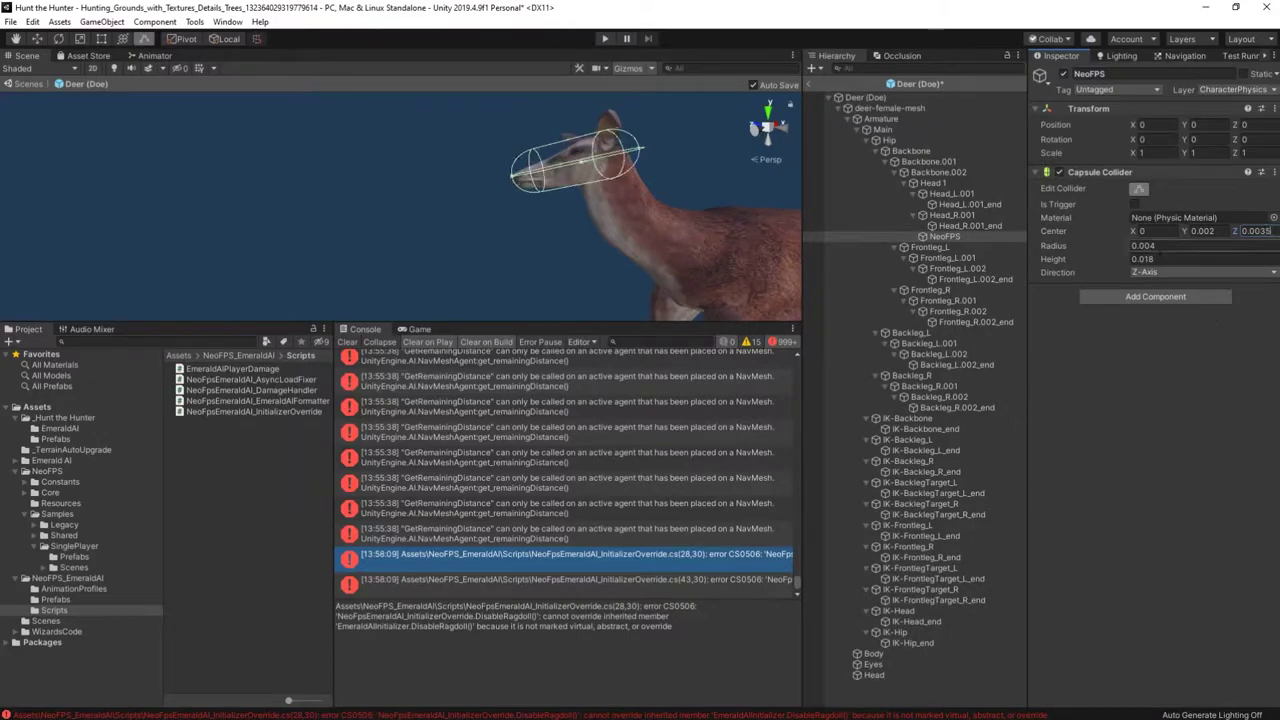
Step: Test the deer's head collider in play mode by firing at a deer through the scope
{"action": "left_click", "coordinate": [604, 38]}
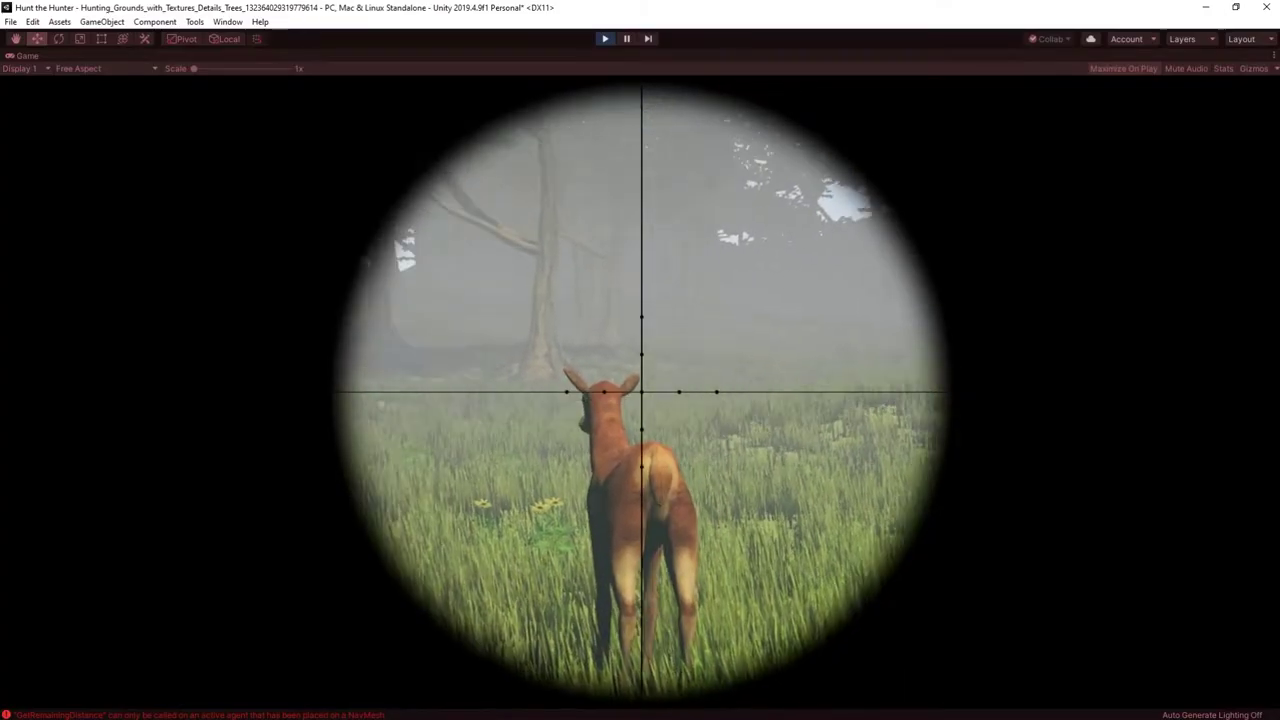
{"action": "left_click", "coordinate": [642, 392]}
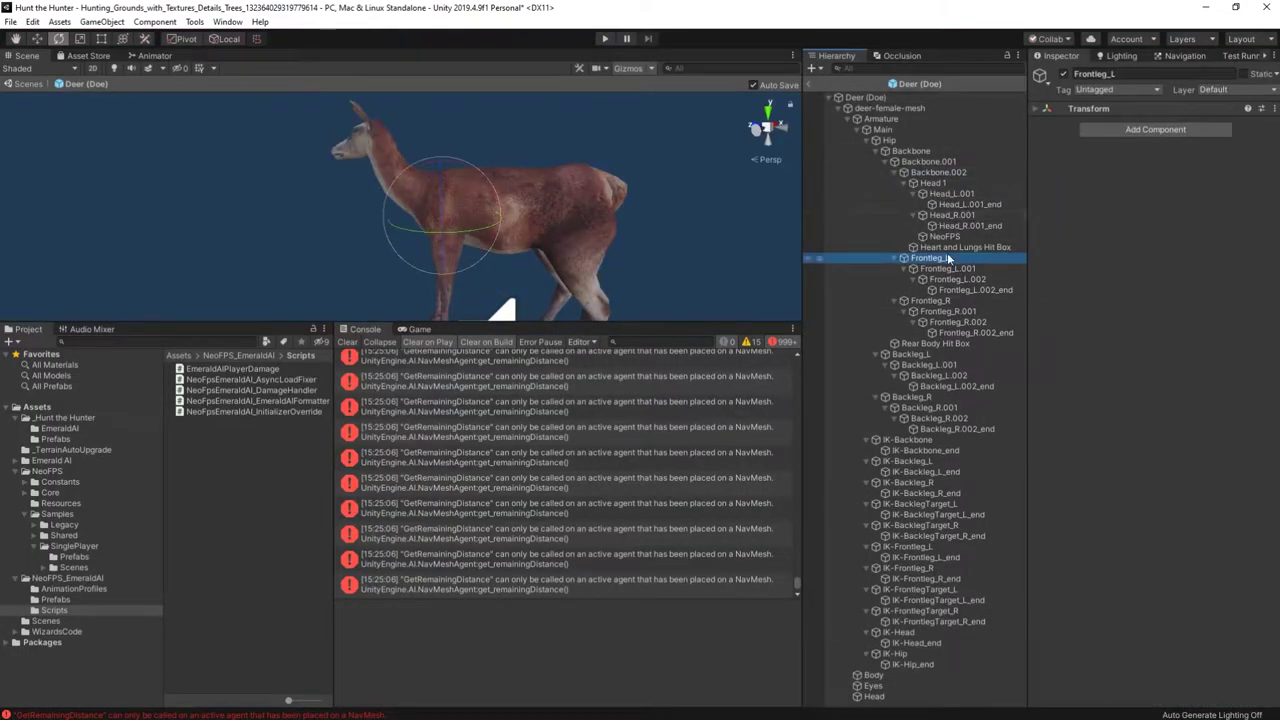
Step: Collapse the head bones in the Deer (Doe) prefab and move Heart and Lungs Hit Box above Head 1 under Backbone.002
{"action": "double_click", "coordinate": [850, 97]}
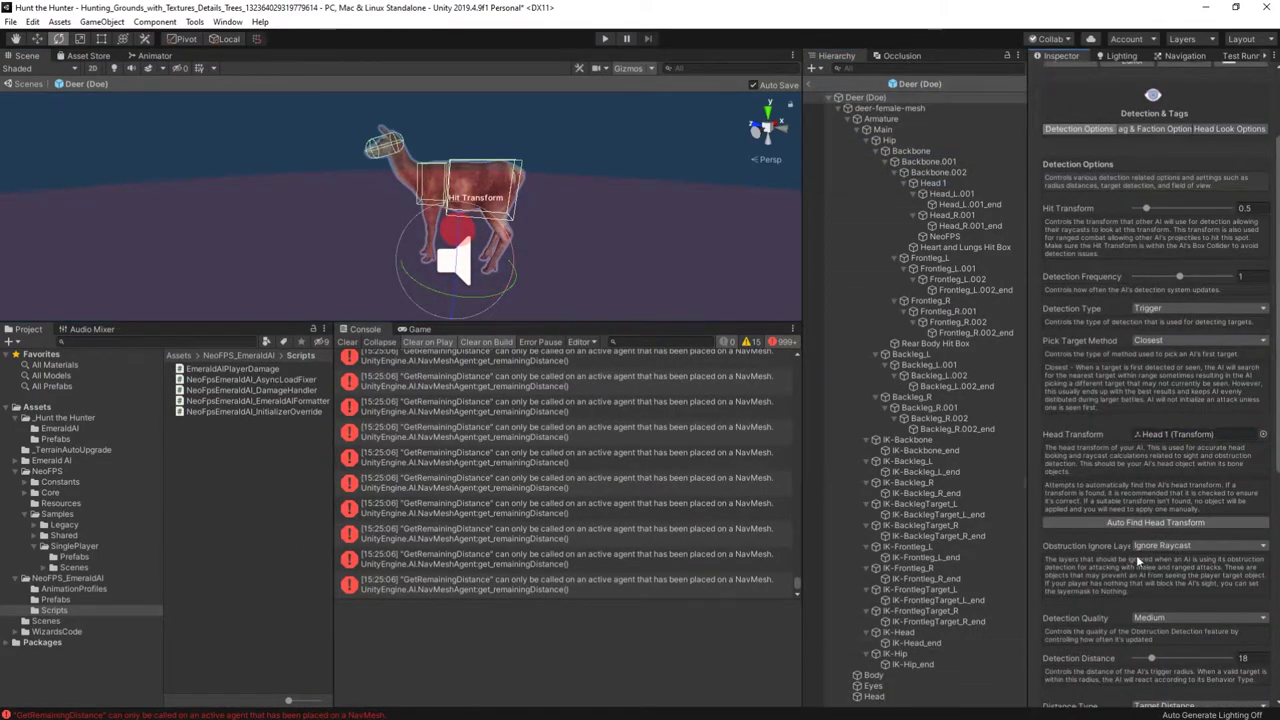
{"action": "left_click", "coordinate": [930, 174]}
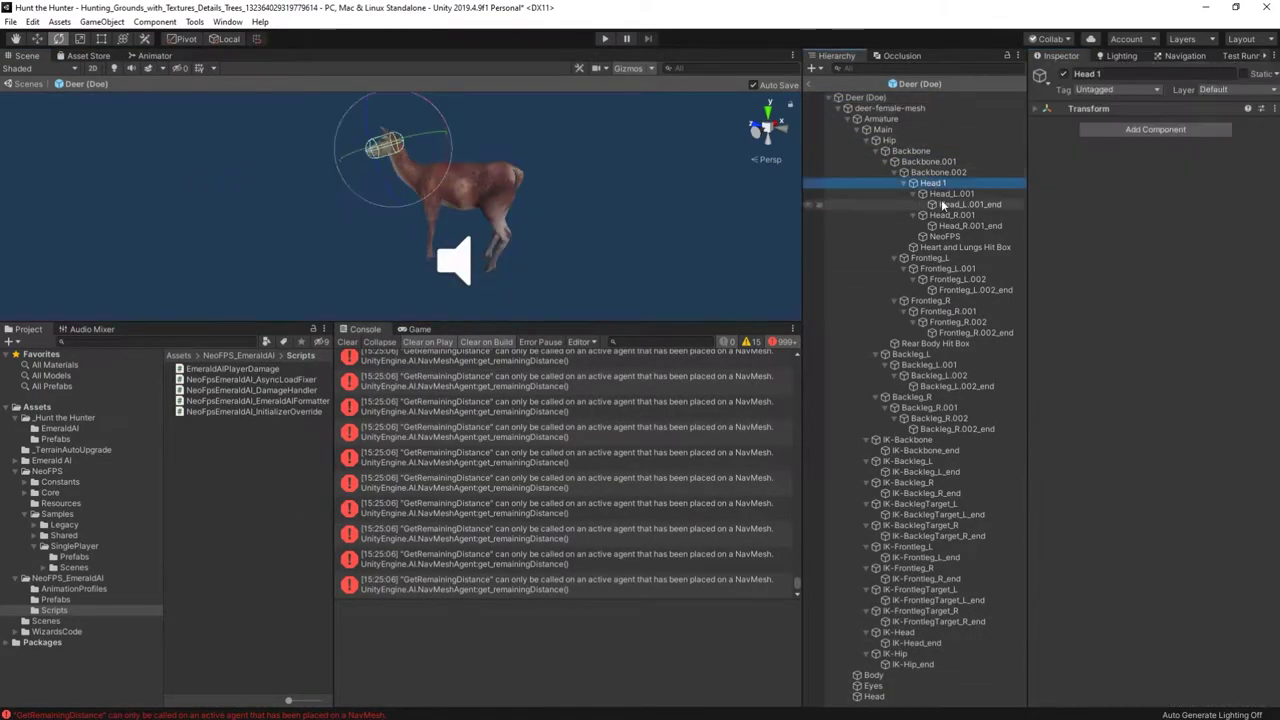
{"action": "left_click", "coordinate": [955, 247]}
{"action": "left_click", "coordinate": [913, 194]}
{"action": "left_click", "coordinate": [913, 204]}
{"action": "left_click", "coordinate": [904, 183]}
{"action": "left_click_drag", "start_coordinate": [930, 194], "coordinate": [925, 179]}
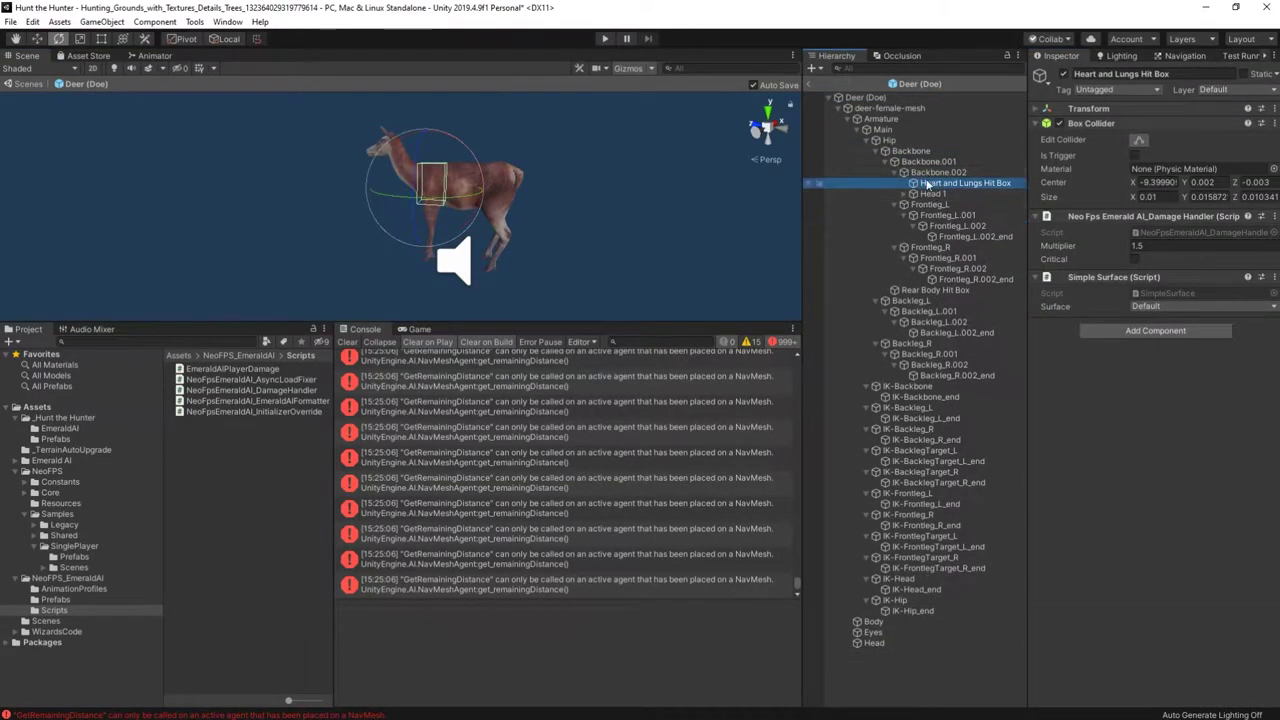
Step: Duplicate Heart and Lungs Hit Box as Neck Hit Box, rotate it toward the neck and set its collider's center Z to 0
{"action": "key", "text": "ctrl+d"}
{"action": "left_click", "coordinate": [1195, 75]}
{"action": "left_click_drag", "start_coordinate": [480, 206], "coordinate": [470, 152]}
{"action": "left_click", "coordinate": [1258, 182]}
{"action": "type", "text": "0"}
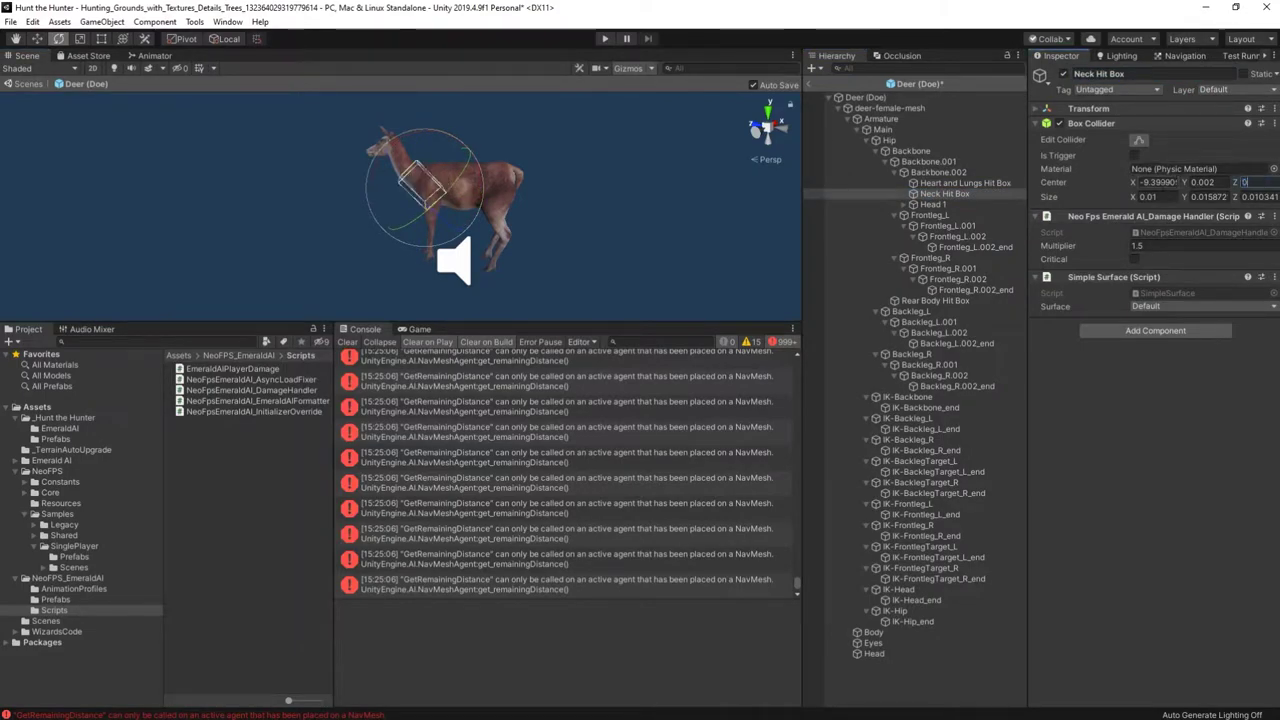
Step: Reshape the Neck Hit Box collider to fit the deer's neck in both length and width
{"action": "scroll", "coordinate": [430, 180], "scroll_direction": "up", "scroll_amount": 5}
{"action": "left_click", "coordinate": [457, 203]}
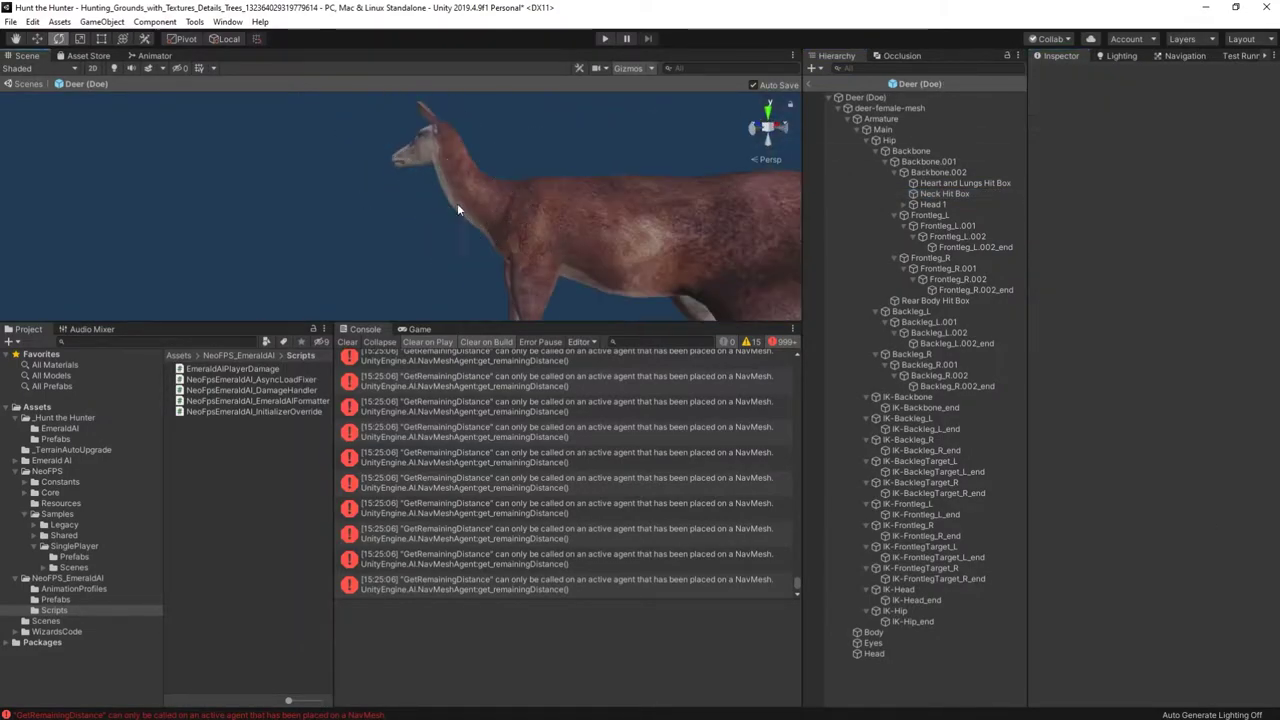
{"action": "left_click", "coordinate": [944, 194]}
{"action": "left_click", "coordinate": [1139, 140]}
{"action": "left_click_drag", "start_coordinate": [496, 174], "coordinate": [486, 183]}
{"action": "left_click_drag", "start_coordinate": [579, 274], "coordinate": [737, 240], "text": "alt"}
{"action": "left_click_drag", "start_coordinate": [735, 212], "coordinate": [712, 212]}
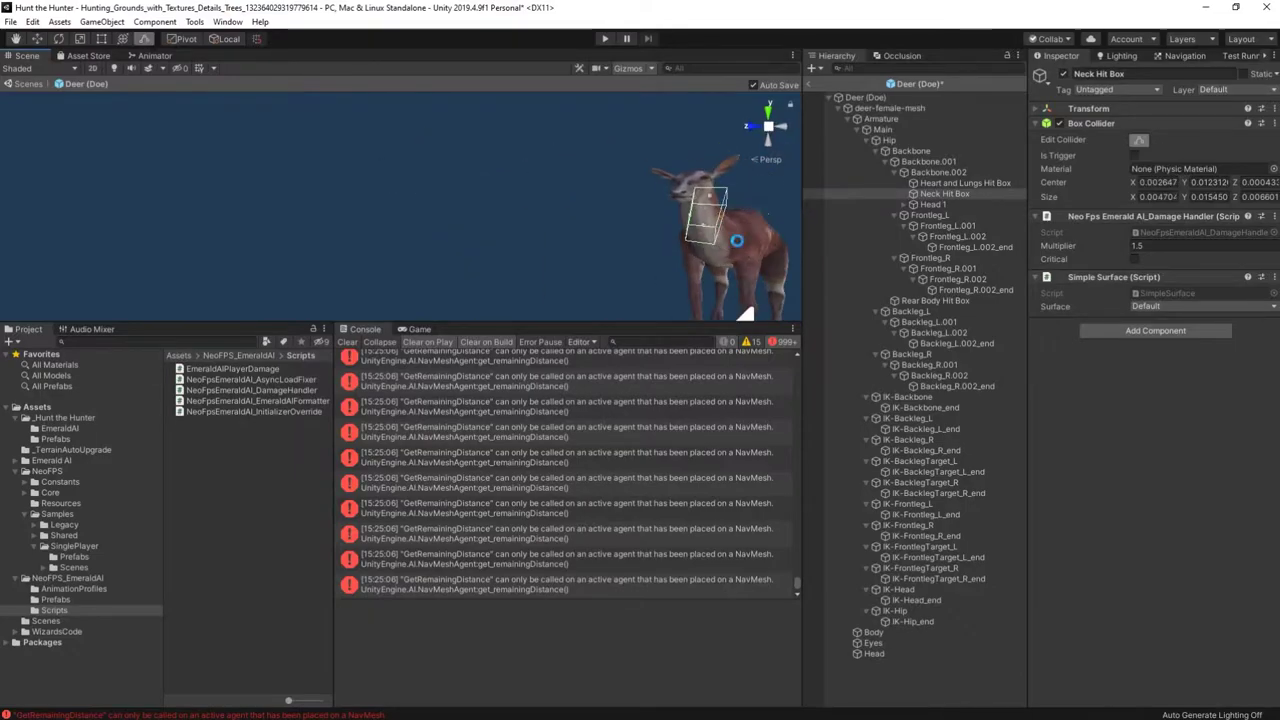
Step: Align Neck Hit Box with the neck at about position -0.0025, 0, 0.0003 and rotation 2.6, 7.02, 0.56
{"action": "scroll", "coordinate": [640, 220], "scroll_direction": "down", "scroll_amount": 3}
{"action": "key", "text": "e"}
{"action": "left_click", "coordinate": [1088, 108]}
{"action": "key", "text": "w"}
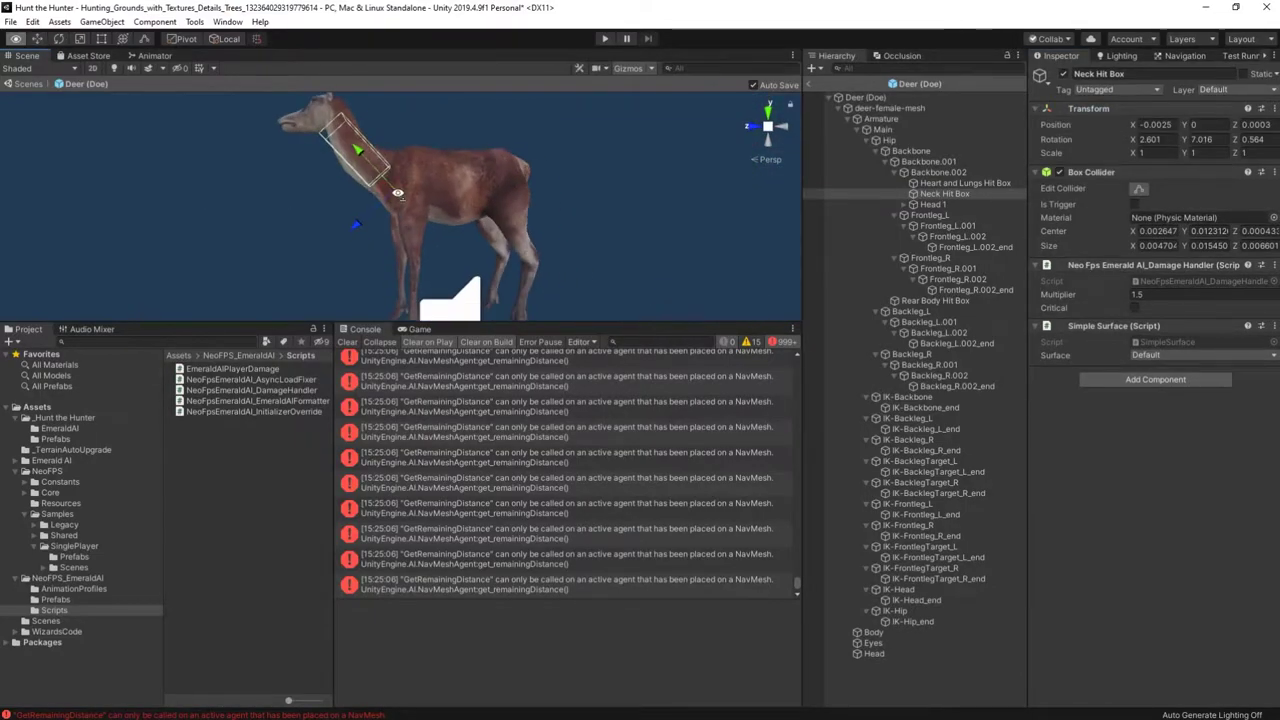
Step: Collapse the leg bones, shorten the Neck Hit Box collider to about 0.0117 in Y and set its damage multiplier to 0.35
{"action": "left_click", "coordinate": [866, 98]}
{"action": "left_click", "coordinate": [876, 311]}
{"action": "left_click", "coordinate": [894, 258]}
{"action": "left_click", "coordinate": [894, 216]}
{"action": "left_click", "coordinate": [944, 194]}
{"action": "left_click", "coordinate": [1139, 189]}
{"action": "left_click_drag", "start_coordinate": [375, 174], "coordinate": [371, 169]}
{"action": "left_click", "coordinate": [1171, 294]}
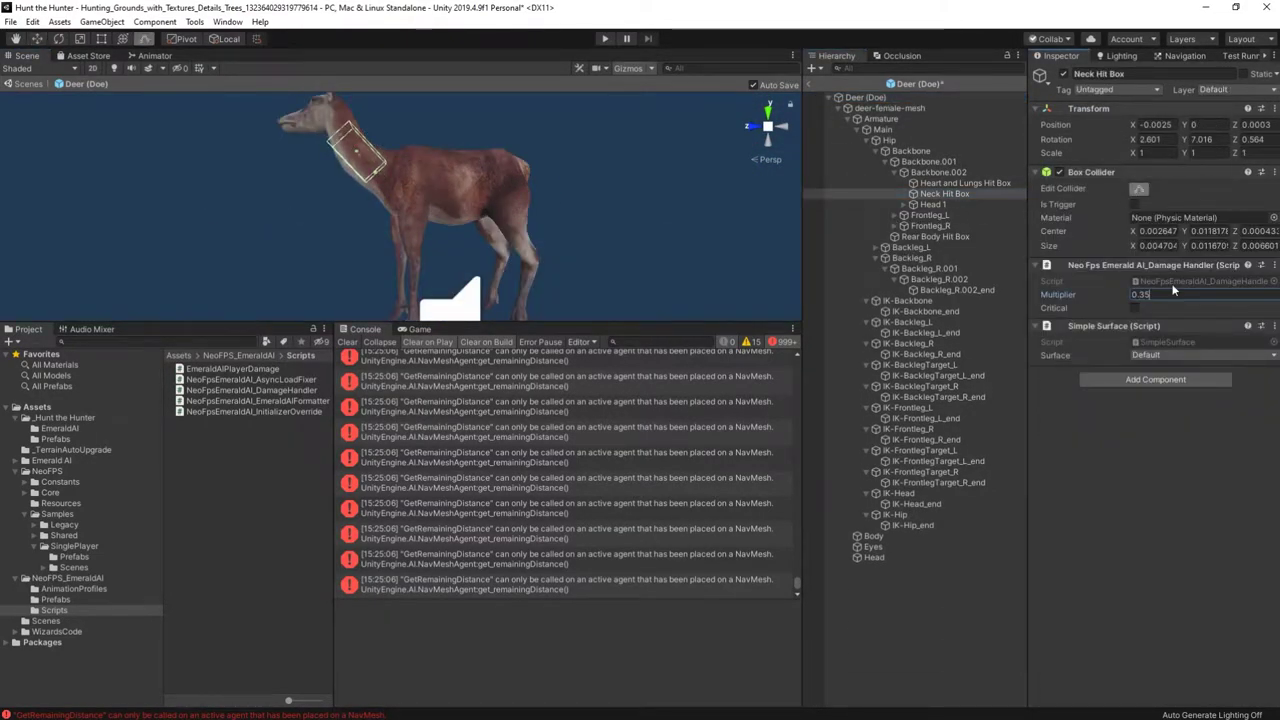
Step: Check the Deer (Doe) root object's settings and fire a shot in play mode to test the neck hit box
{"action": "scroll", "coordinate": [515, 249], "scroll_direction": "down", "scroll_amount": 5}
{"action": "left_click", "coordinate": [866, 98]}
{"action": "scroll", "coordinate": [515, 249], "scroll_direction": "up", "scroll_amount": 4}
{"action": "left_click", "coordinate": [605, 39]}
{"action": "left_click", "coordinate": [640, 390]}
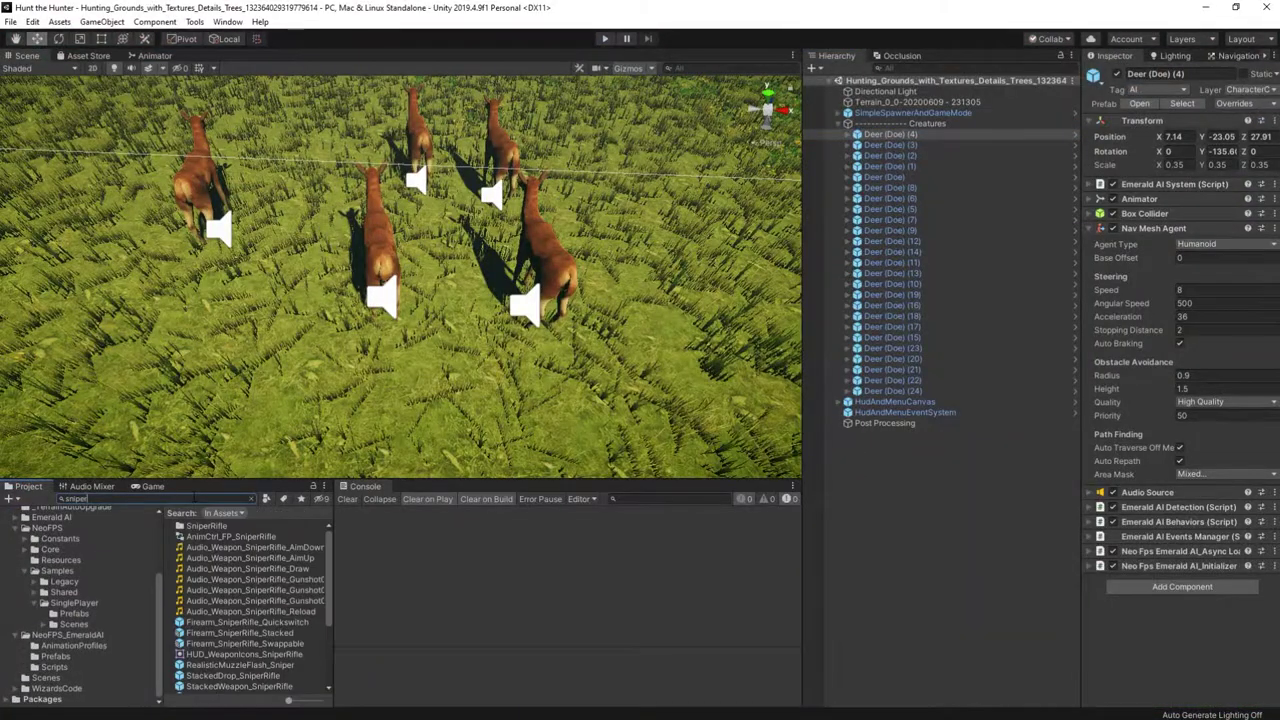
Step: Move the Firearm_SniperRifle_Quickswitch and Firearm_Pistol_Quickswitch prefabs into the _Hunt the Hunter Prefabs folder
{"action": "left_click", "coordinate": [212, 622]}
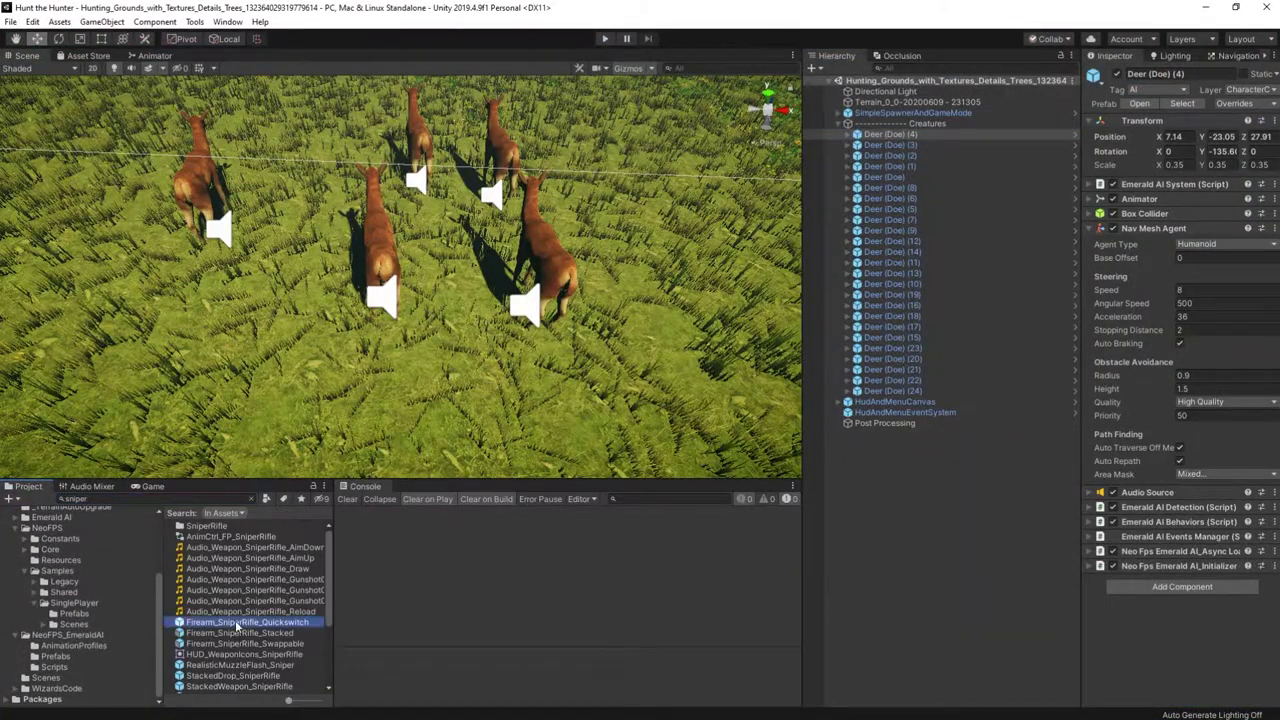
{"action": "scroll", "coordinate": [221, 583], "scroll_direction": "down", "scroll_amount": 2}
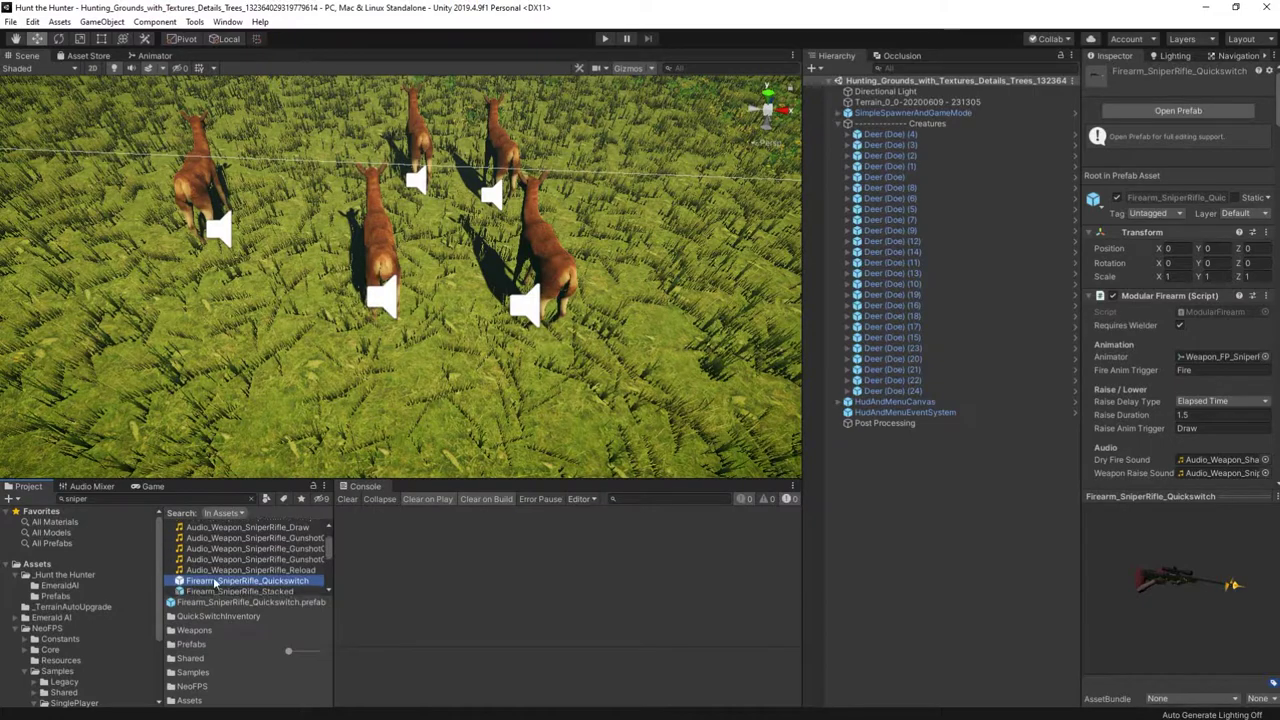
{"action": "left_click_drag", "start_coordinate": [217, 581], "coordinate": [57, 597]}
{"action": "left_click", "coordinate": [185, 499]}
{"action": "type", "text": "pistol"}
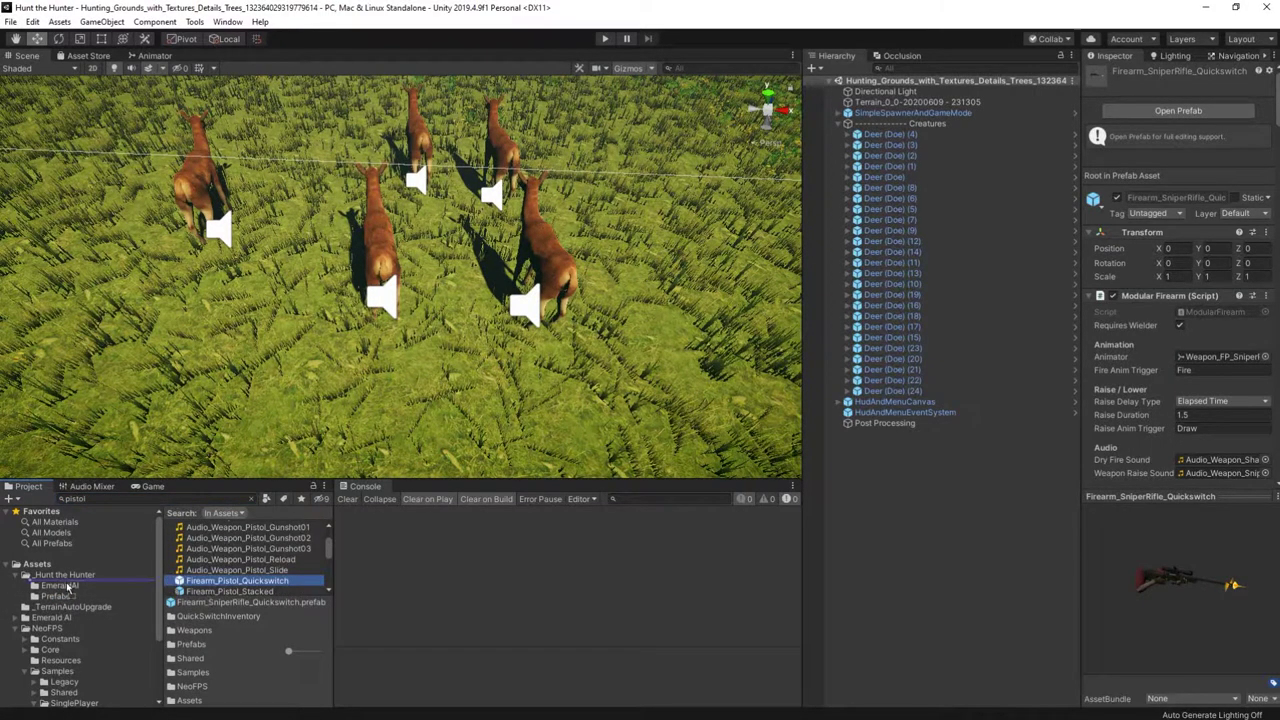
{"action": "left_click", "coordinate": [55, 596]}
Step: Examine the starting items in the Player Character prefab's Fps Inventory Quick Switch component
{"action": "left_click", "coordinate": [218, 558]}
{"action": "left_click", "coordinate": [1090, 248]}
{"action": "left_click", "coordinate": [1090, 335]}
{"action": "left_click", "coordinate": [1090, 380]}
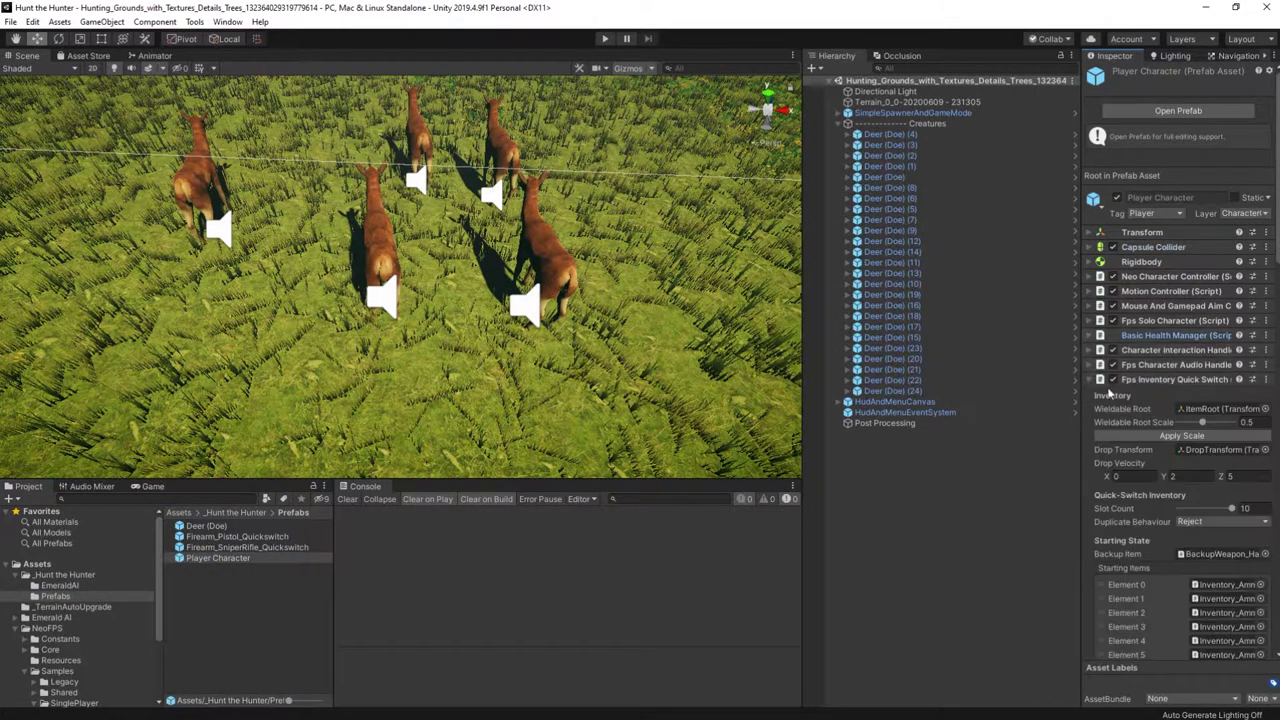
{"action": "scroll", "coordinate": [1109, 390], "scroll_direction": "down", "scroll_amount": 6}
Step: Rename the Firearm_Pistol_Quickswitch prefab as Ballistic_Pistol_Quickswitch
{"action": "left_click", "coordinate": [215, 537]}
{"action": "type", "text": "Ballistic"}
{"action": "key", "text": "Return"}
Step: Rename the Firearm_SniperRifle_Quickswitch prefab as Ballistic_SniperRifle_Quickswitch
{"action": "key", "text": "Down"}
{"action": "key", "text": "Down"}
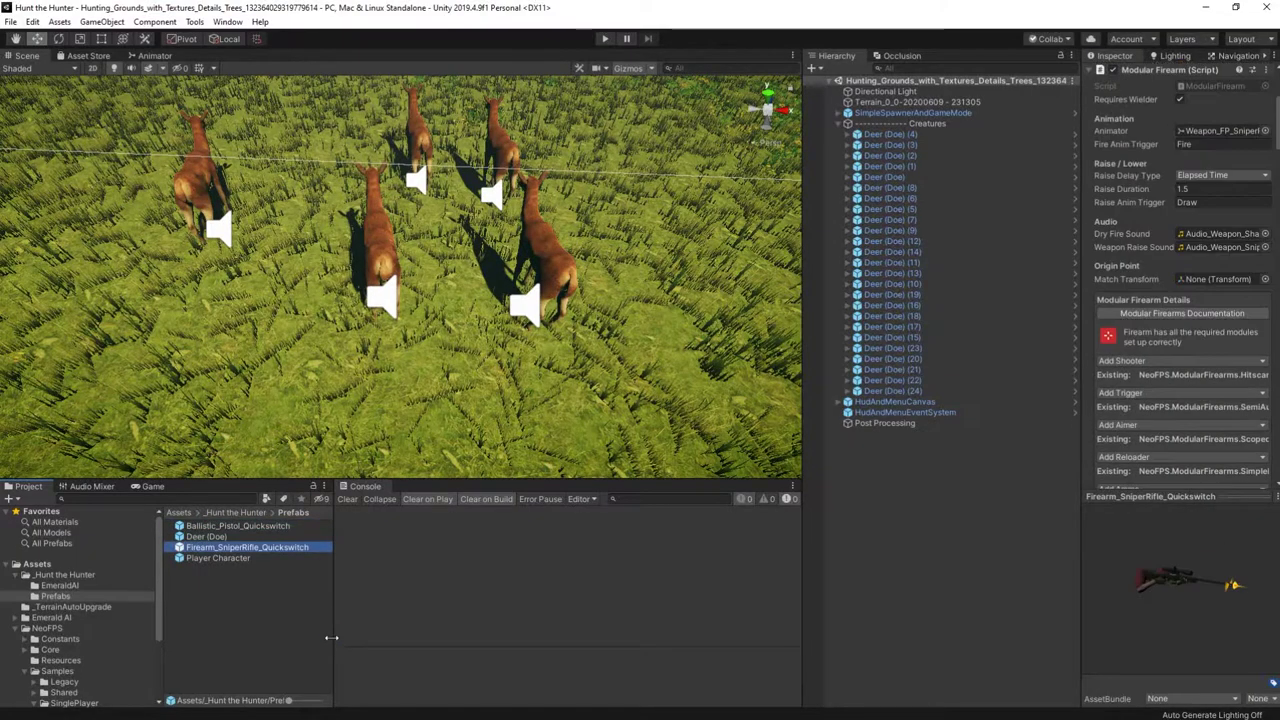
{"action": "key", "text": "F2"}
{"action": "key", "text": "Home"}
{"action": "key", "text": "ctrl+shift+Right"}
{"action": "type", "text": "Ballistic"}
{"action": "key", "text": "Return"}
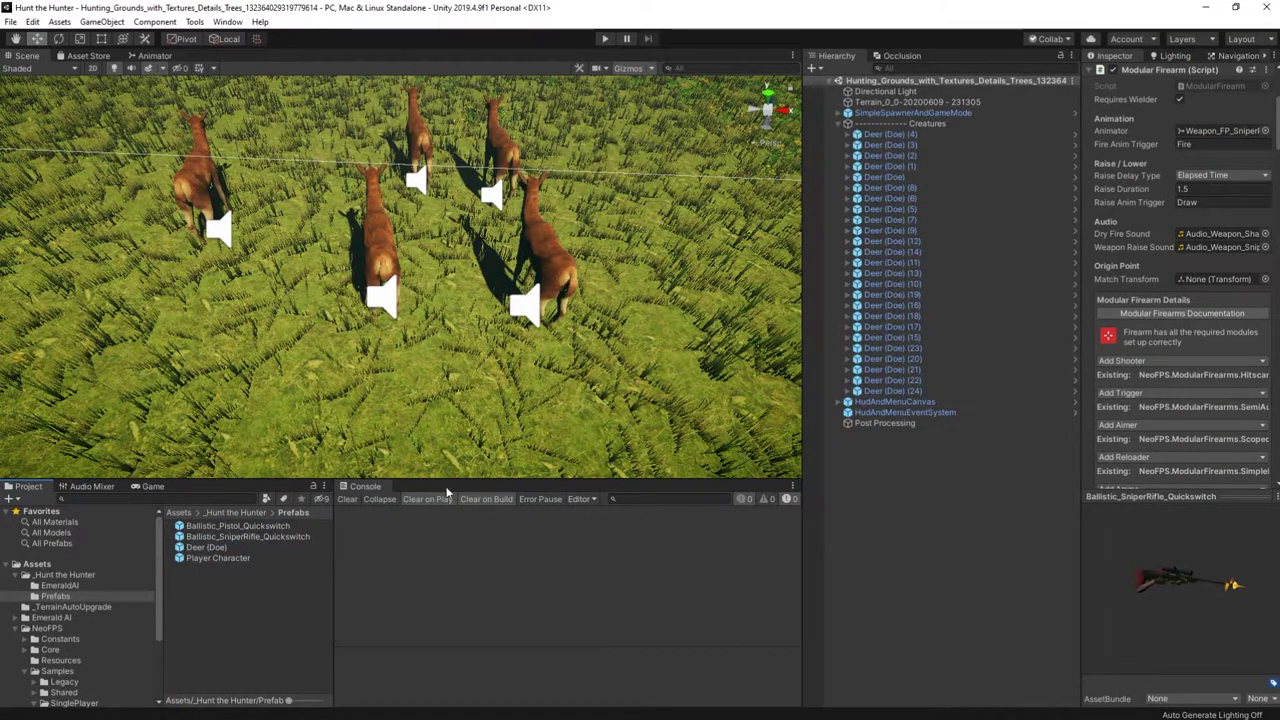
Step: Add a BallisticShooter module to the Ballistic_SniperRifle_Quickswitch prefab and remove its Hitscan Shooter component
{"action": "left_click", "coordinate": [1240, 362]}
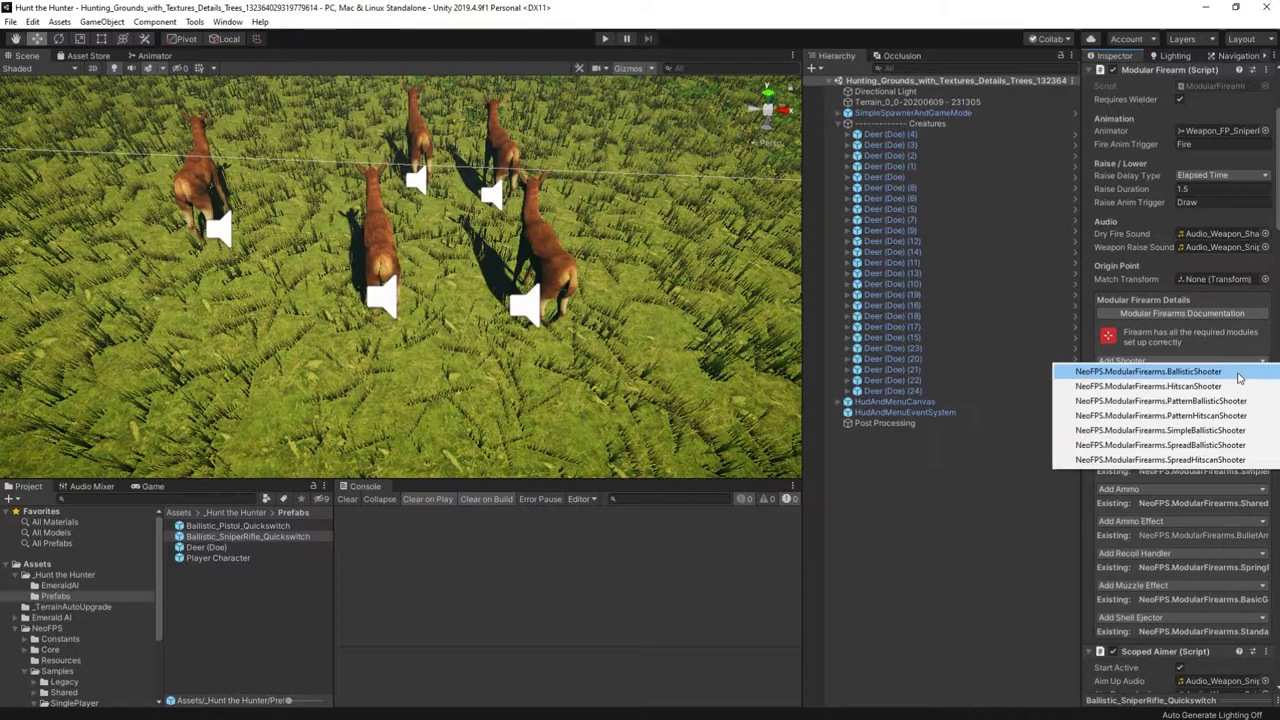
{"action": "left_click", "coordinate": [1232, 371]}
{"action": "scroll", "coordinate": [1184, 452], "scroll_direction": "down", "scroll_amount": 20}
{"action": "scroll", "coordinate": [1270, 410], "scroll_direction": "up", "scroll_amount": 14}
{"action": "left_click", "coordinate": [1267, 402]}
{"action": "left_click", "coordinate": [1248, 440]}
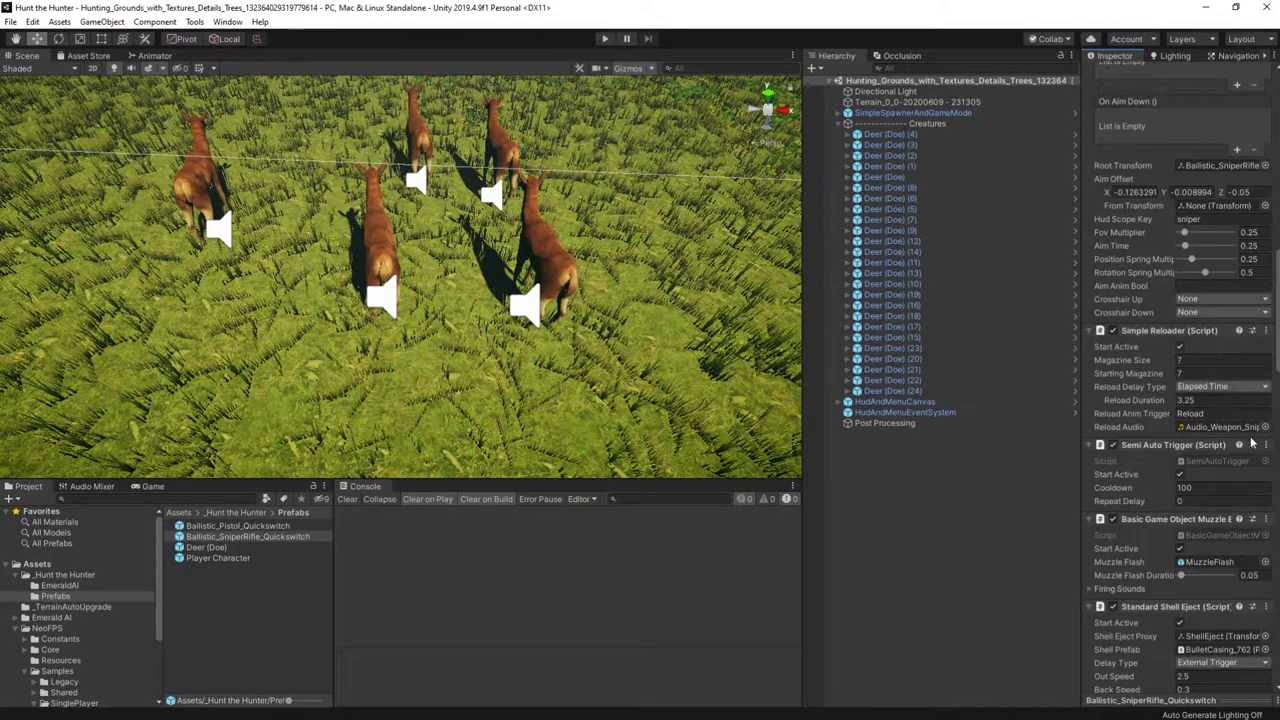
{"action": "scroll", "coordinate": [1160, 398], "scroll_direction": "up", "scroll_amount": 14}
Step: Lock the Inspector on the sniper rifle prefab's Ballistic Shooter component and open a second Inspector beside it
{"action": "scroll", "coordinate": [1208, 446], "scroll_direction": "down", "scroll_amount": 20}
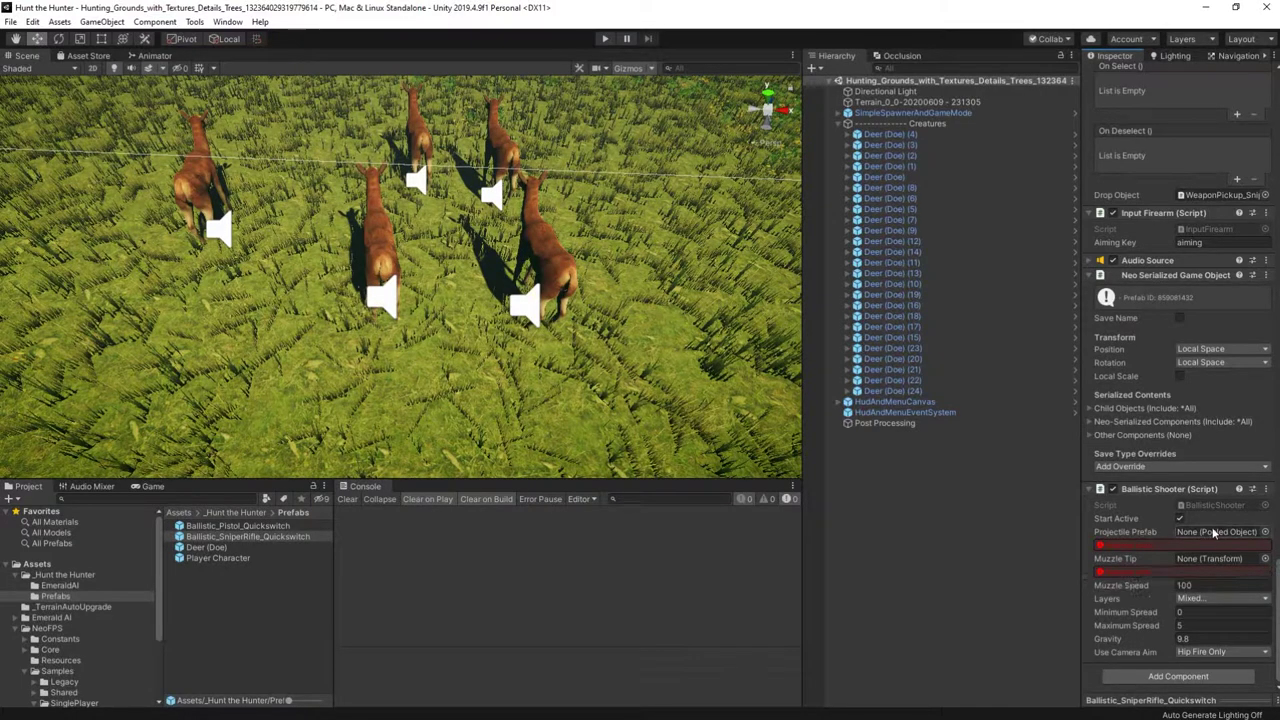
{"action": "left_click", "coordinate": [1026, 165]}
{"action": "left_click", "coordinate": [1269, 56]}
{"action": "left_click", "coordinate": [1160, 140]}
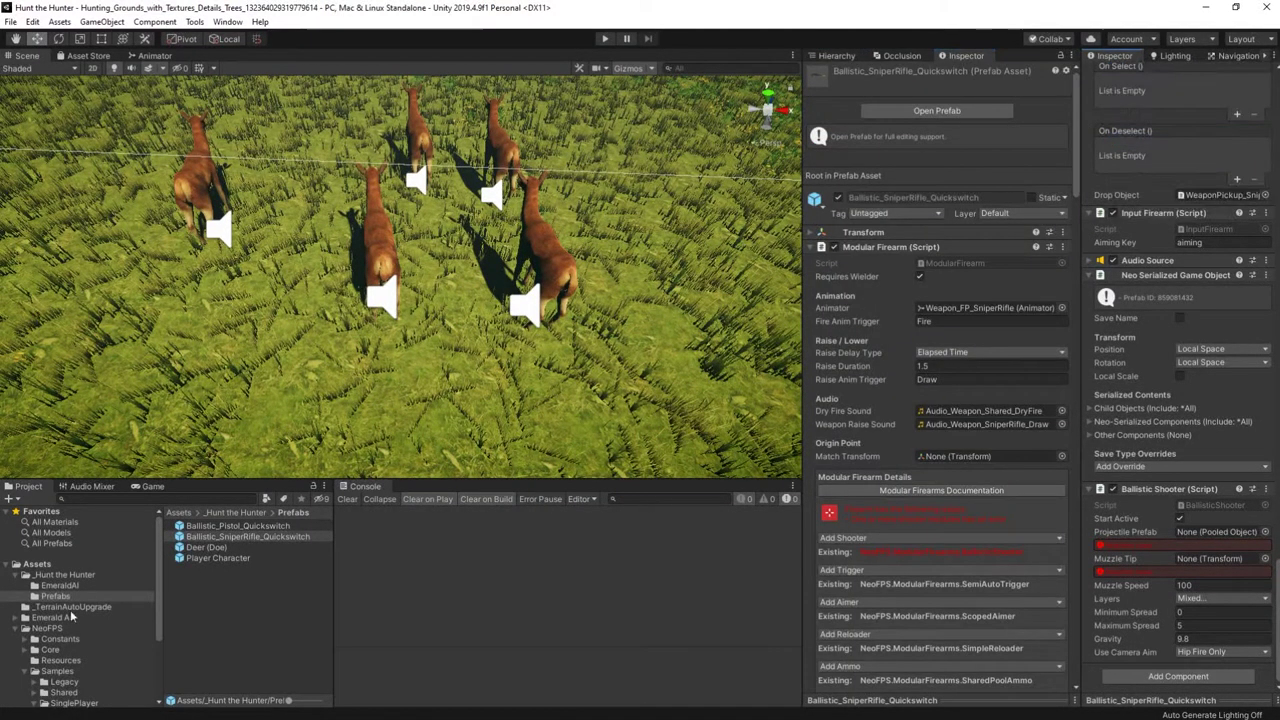
Step: Search the project for "sniper" and examine the original Firearm_SniperRifle_Quickswitch's Hitscan Shooter settings for comparison
{"action": "left_click", "coordinate": [110, 499]}
{"action": "type", "text": "sniper"}
{"action": "left_click", "coordinate": [246, 633]}
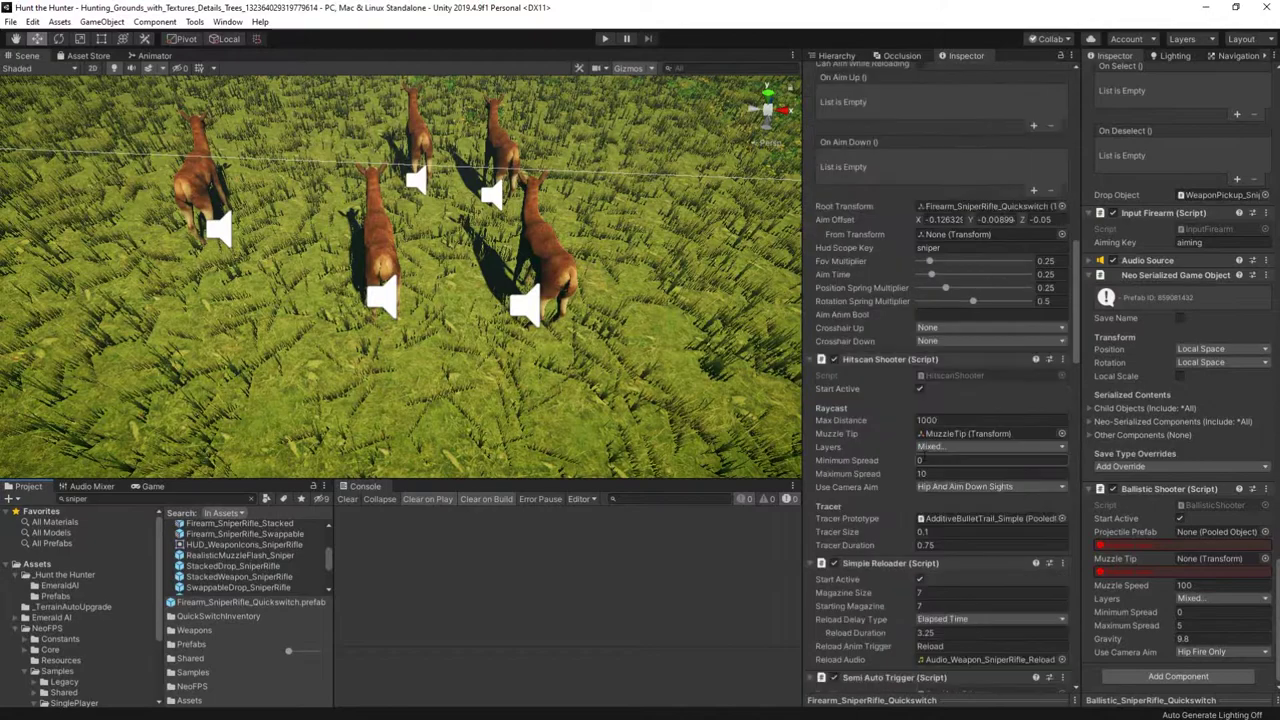
{"action": "left_click", "coordinate": [1180, 519]}
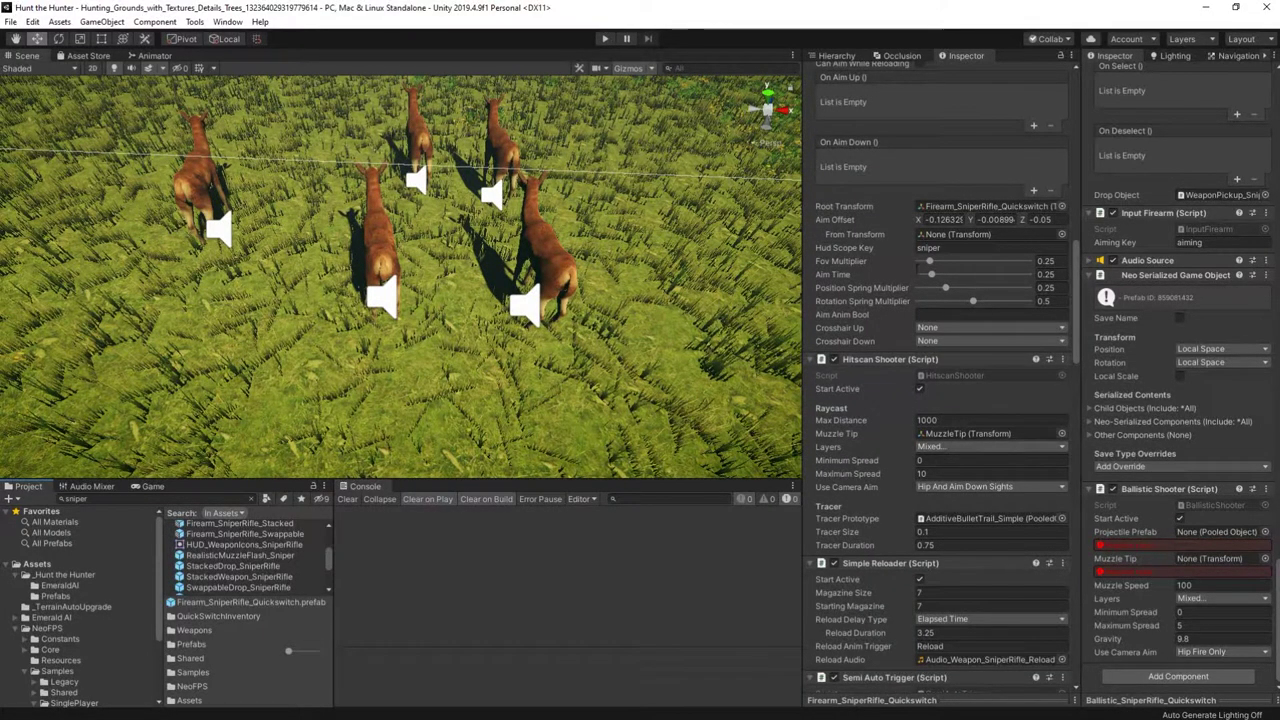
Step: Open the Ballistic_SniperRifle_Quickswitch prefab, find its MuzzleTip object and try to assign it as the Ballistic Shooter's Muzzle Tip
{"action": "left_click", "coordinate": [838, 57]}
{"action": "left_click", "coordinate": [66, 596]}
{"action": "left_click", "coordinate": [236, 537]}
{"action": "left_click", "coordinate": [962, 57]}
{"action": "left_click", "coordinate": [838, 57]}
{"action": "double_click", "coordinate": [225, 538]}
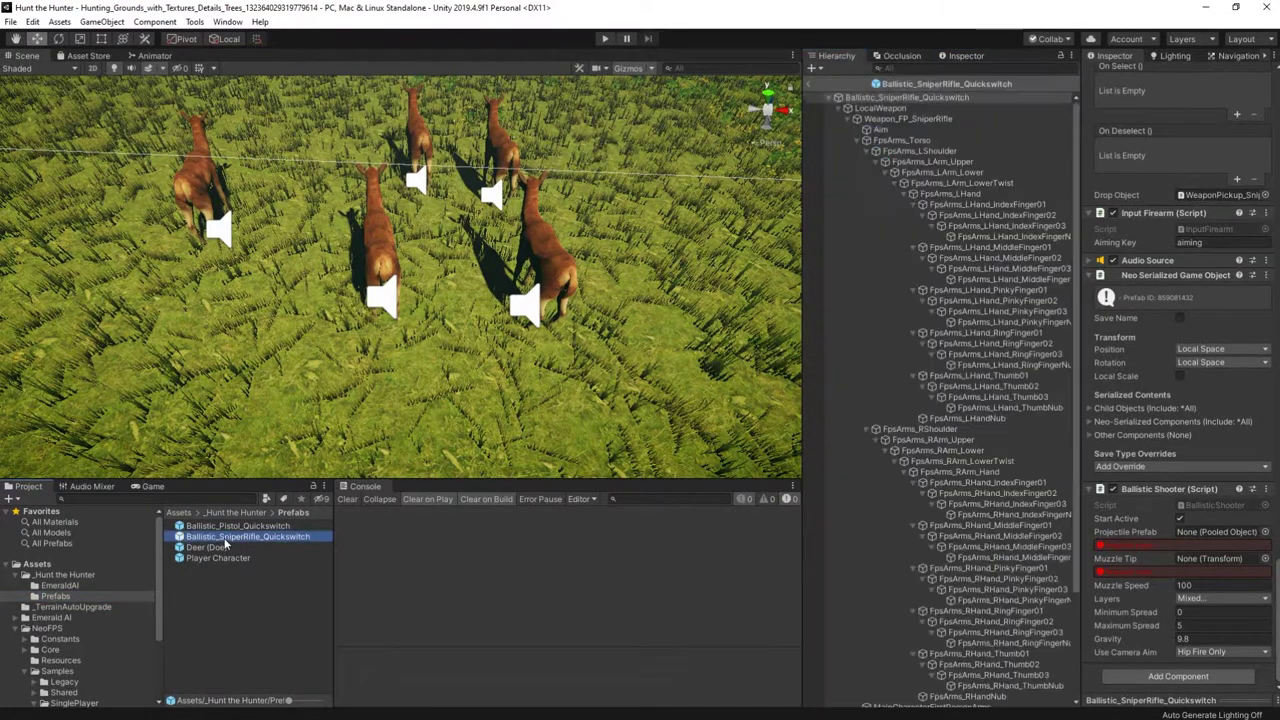
{"action": "left_click", "coordinate": [895, 68]}
{"action": "type", "text": "muzzle"}
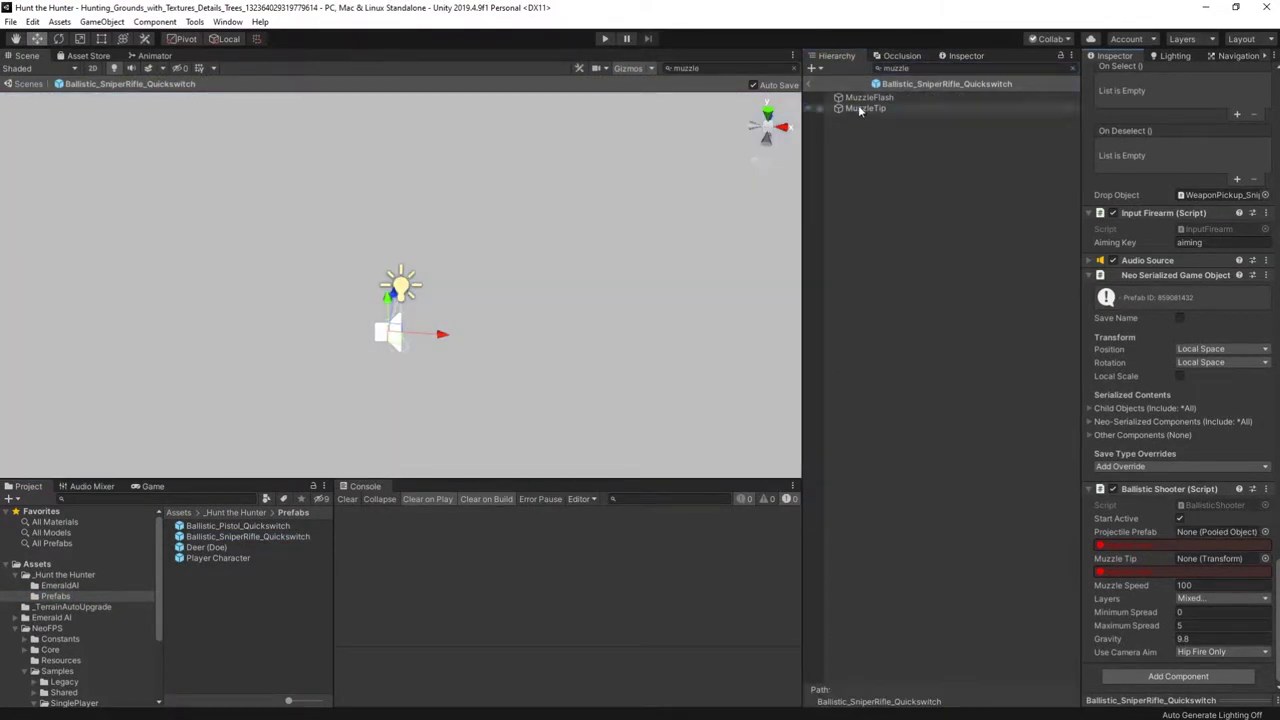
{"action": "left_click_drag", "start_coordinate": [862, 108], "coordinate": [1210, 559]}
Step: Reopen the ballistic sniper rifle prefab, search for "muzzle" and try again to assign MuzzleTip to the Ballistic Shooter
{"action": "left_click", "coordinate": [809, 84]}
{"action": "double_click", "coordinate": [245, 537]}
{"action": "left_click", "coordinate": [829, 98]}
{"action": "left_click", "coordinate": [838, 108]}
{"action": "left_click", "coordinate": [847, 119]}
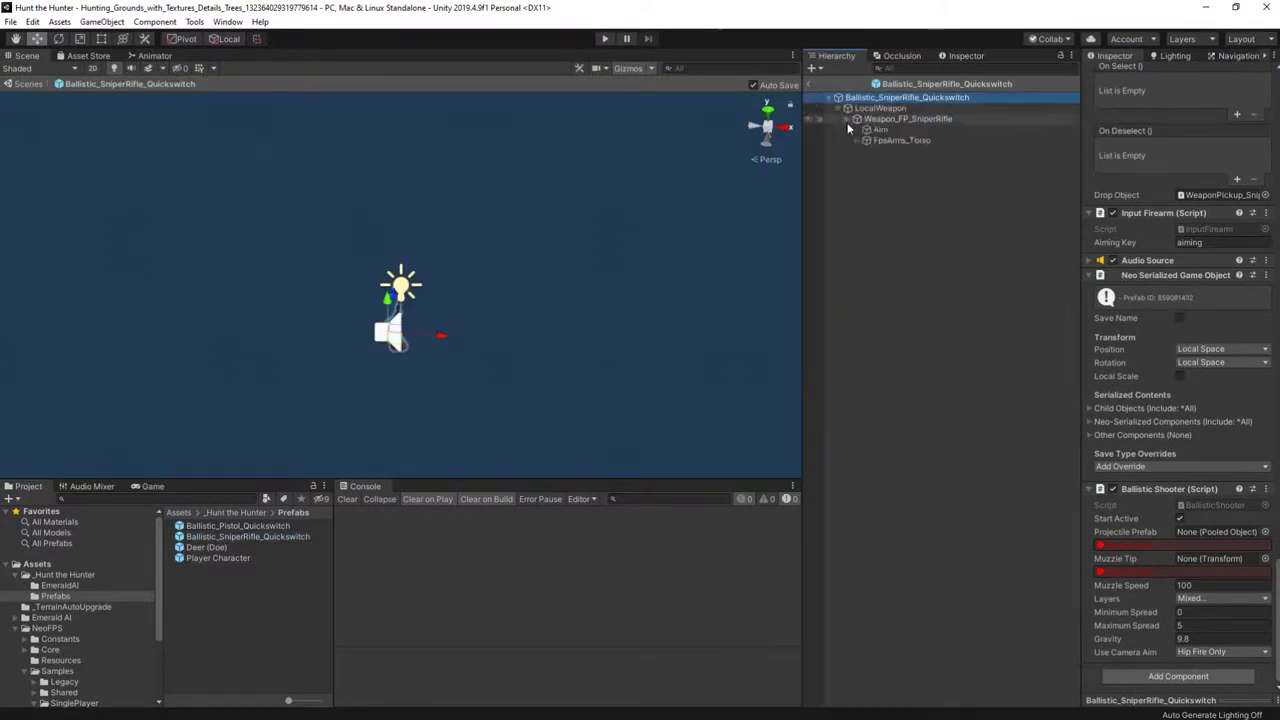
{"action": "left_click", "coordinate": [935, 69]}
{"action": "type", "text": "muzzle"}
{"action": "left_click", "coordinate": [868, 108]}
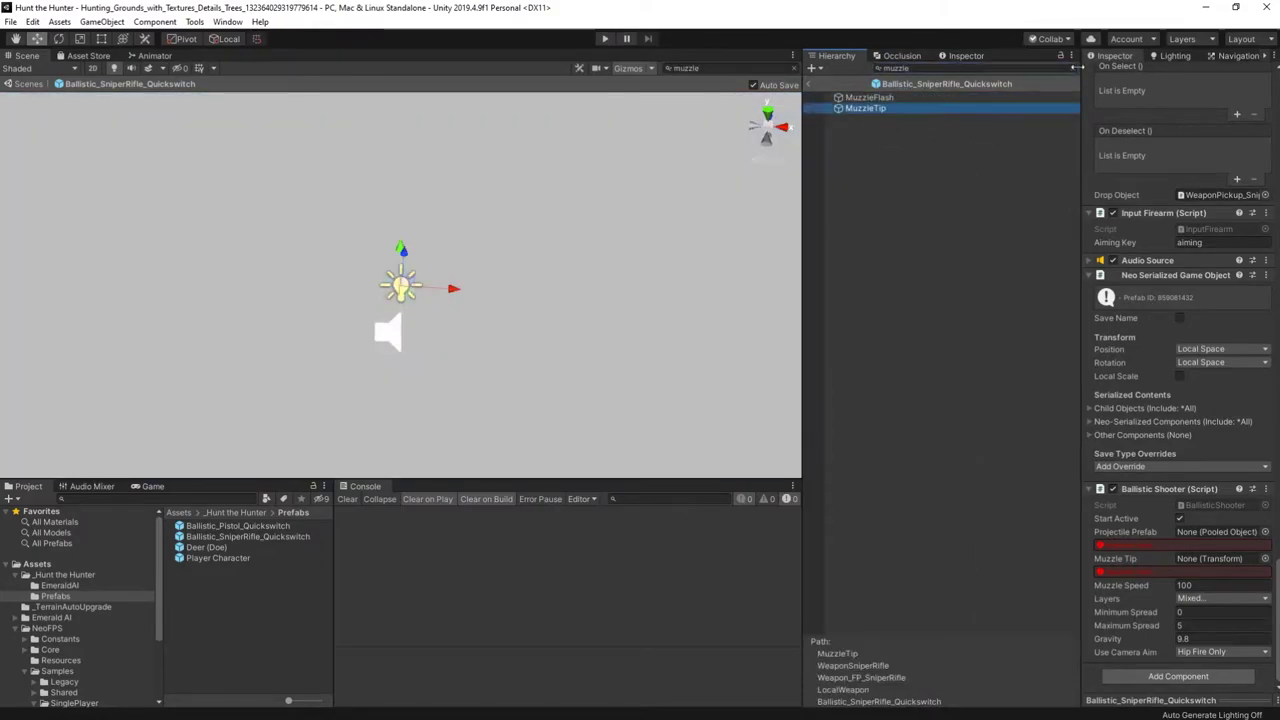
{"action": "left_click", "coordinate": [1265, 559]}
{"action": "left_click", "coordinate": [1215, 11]}
{"action": "left_click_drag", "start_coordinate": [1190, 490], "coordinate": [1198, 518]}
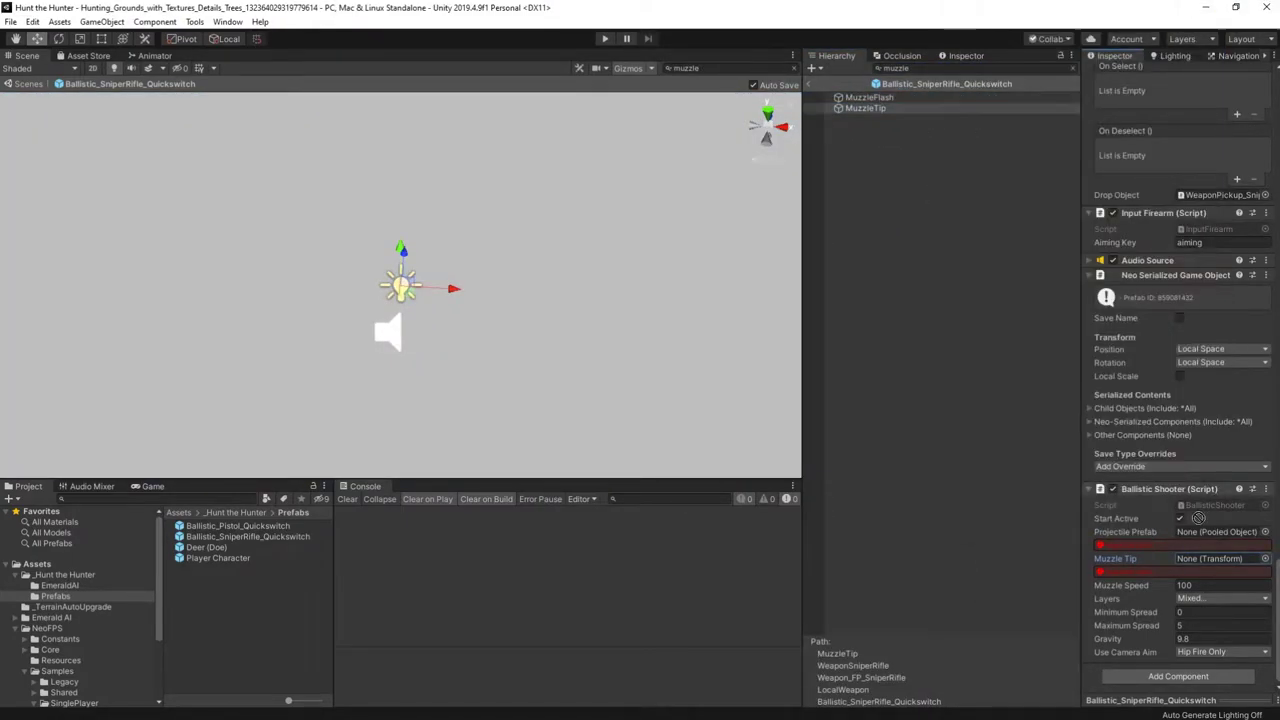
Step: Unlock the Inspector and set the sniper rifle prefab's Ballistic Shooter Use Camera Aim option to Aim Down Sights Only
{"action": "right_click", "coordinate": [1115, 57]}
{"action": "left_click", "coordinate": [1222, 137]}
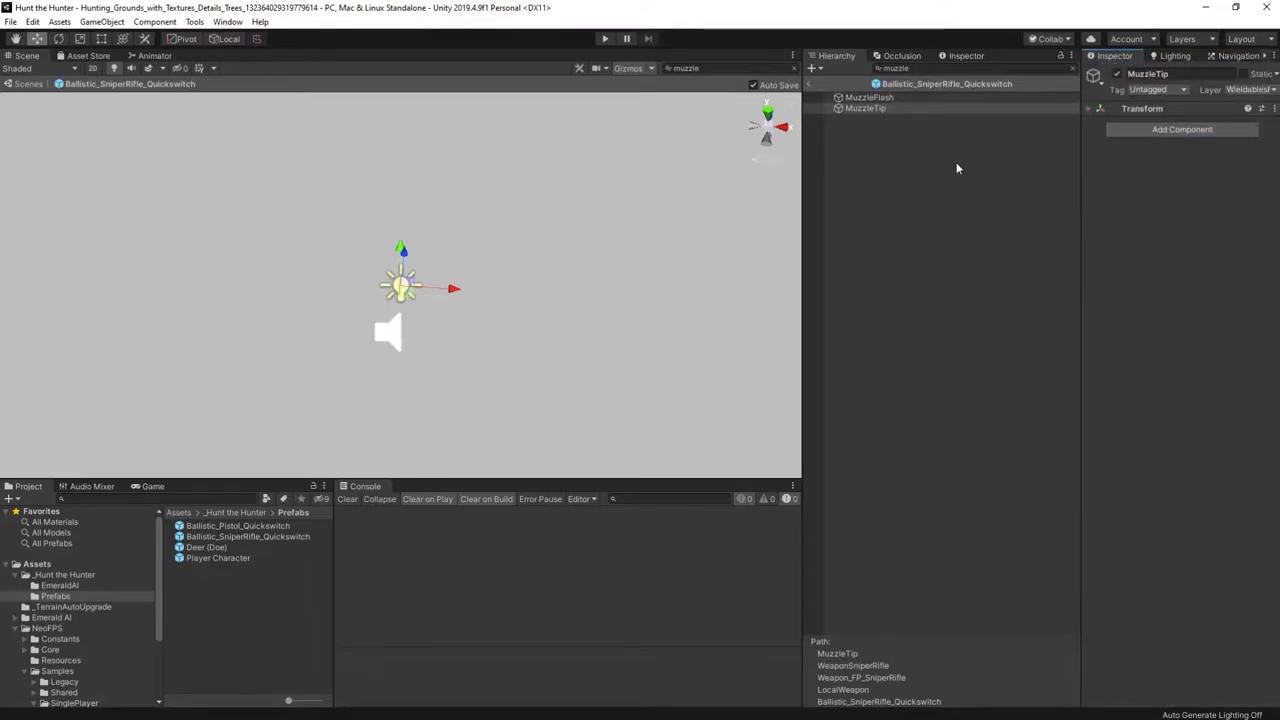
{"action": "left_click", "coordinate": [216, 538]}
{"action": "scroll", "coordinate": [1248, 469], "scroll_direction": "down", "scroll_amount": 10}
{"action": "scroll", "coordinate": [1240, 500], "scroll_direction": "down", "scroll_amount": 10}
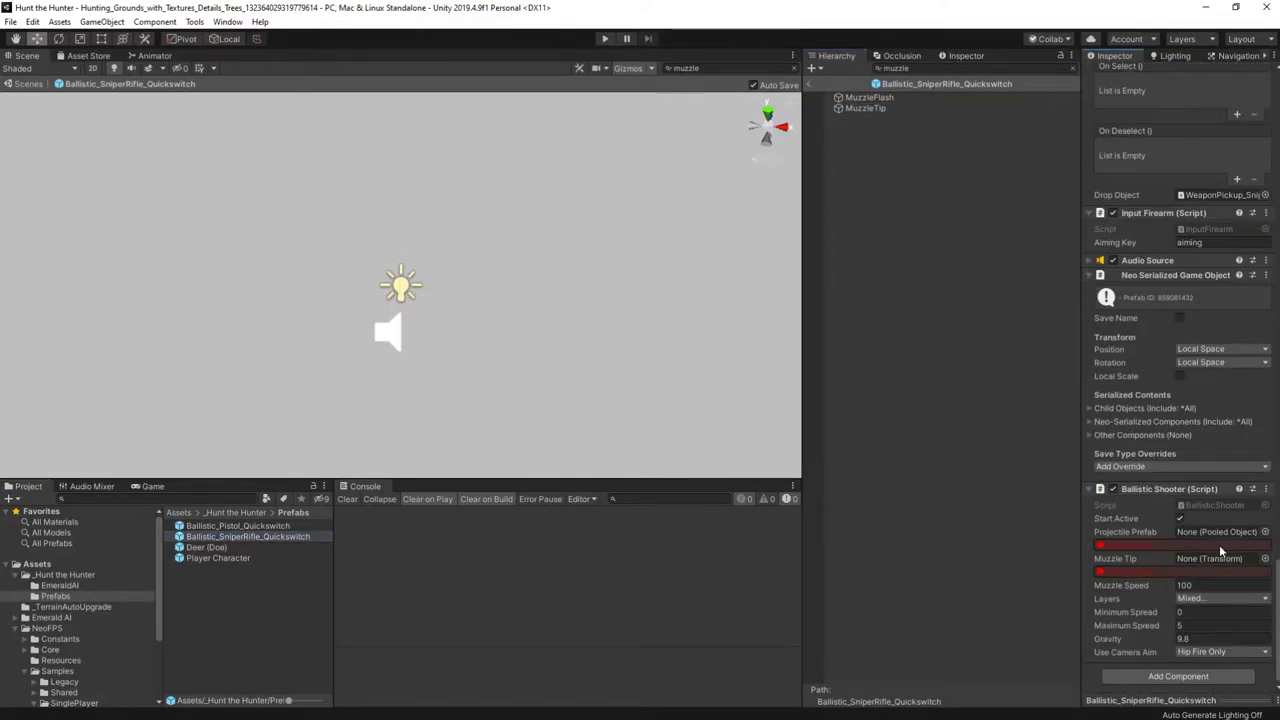
{"action": "left_click", "coordinate": [1265, 532]}
{"action": "key", "text": "Escape"}
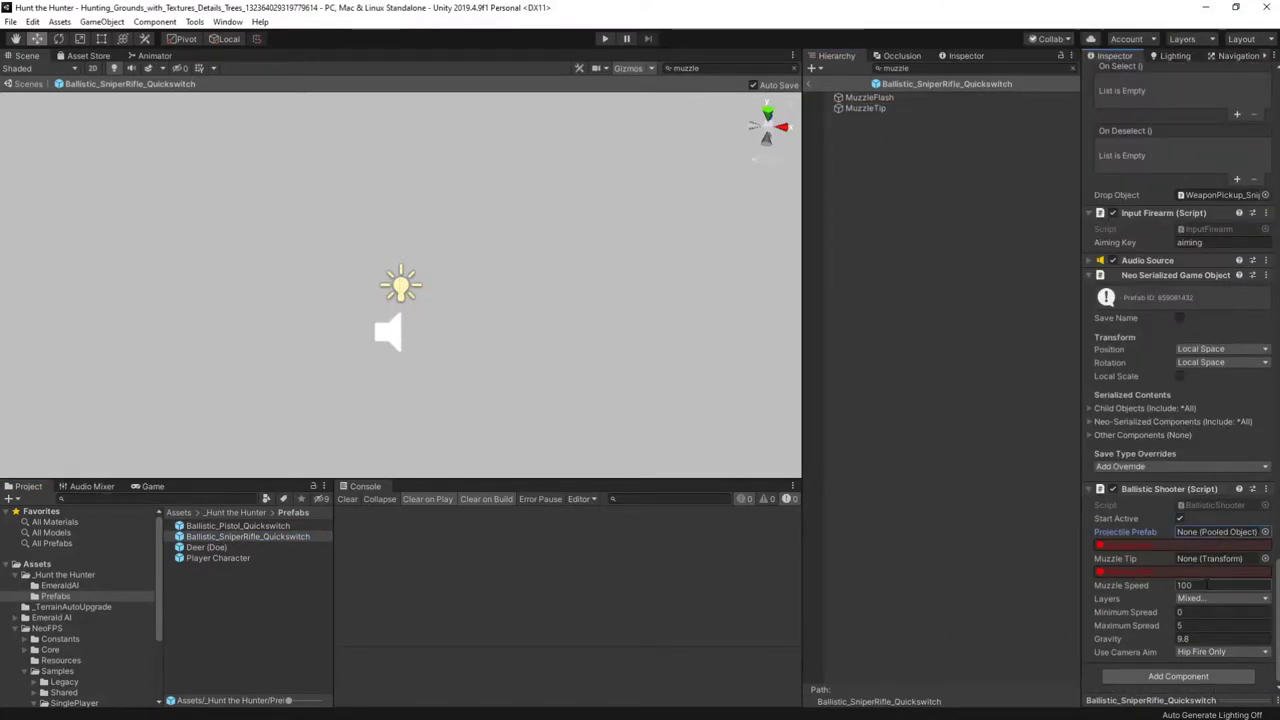
{"action": "left_click", "coordinate": [1201, 652]}
{"action": "left_click", "coordinate": [1170, 679]}
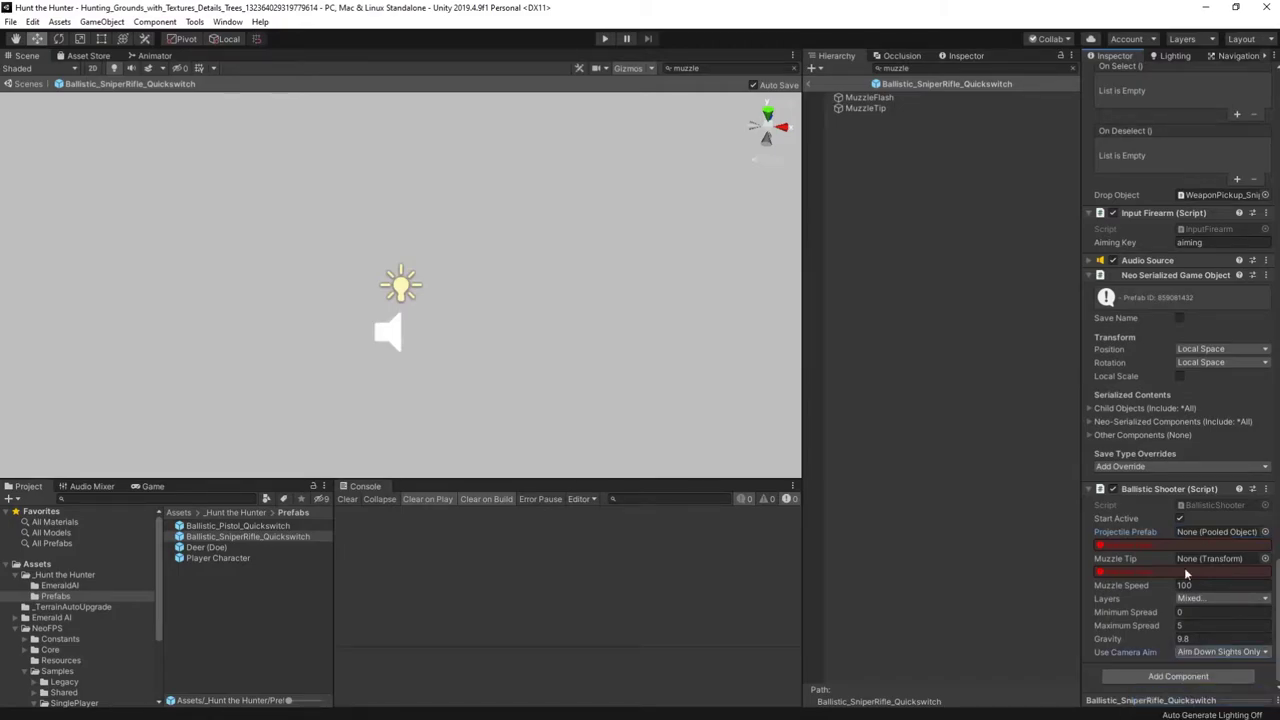
Step: Search the project for "projectile" and assign Projectile_556mm as the Ballistic Shooter's Projectile Prefab
{"action": "left_click", "coordinate": [226, 497]}
{"action": "type", "text": "bullet"}
{"action": "scroll", "coordinate": [282, 680], "scroll_direction": "down", "scroll_amount": 8}
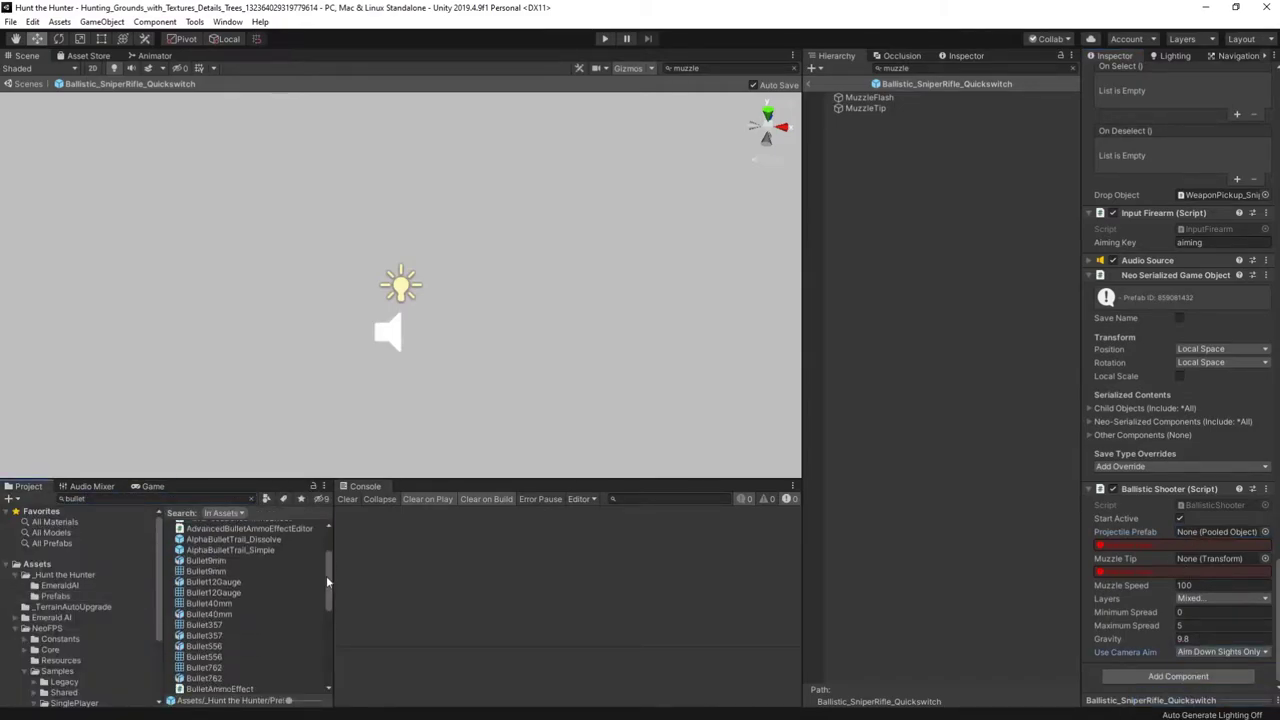
{"action": "double_click", "coordinate": [217, 498]}
{"action": "type", "text": "balistic"}
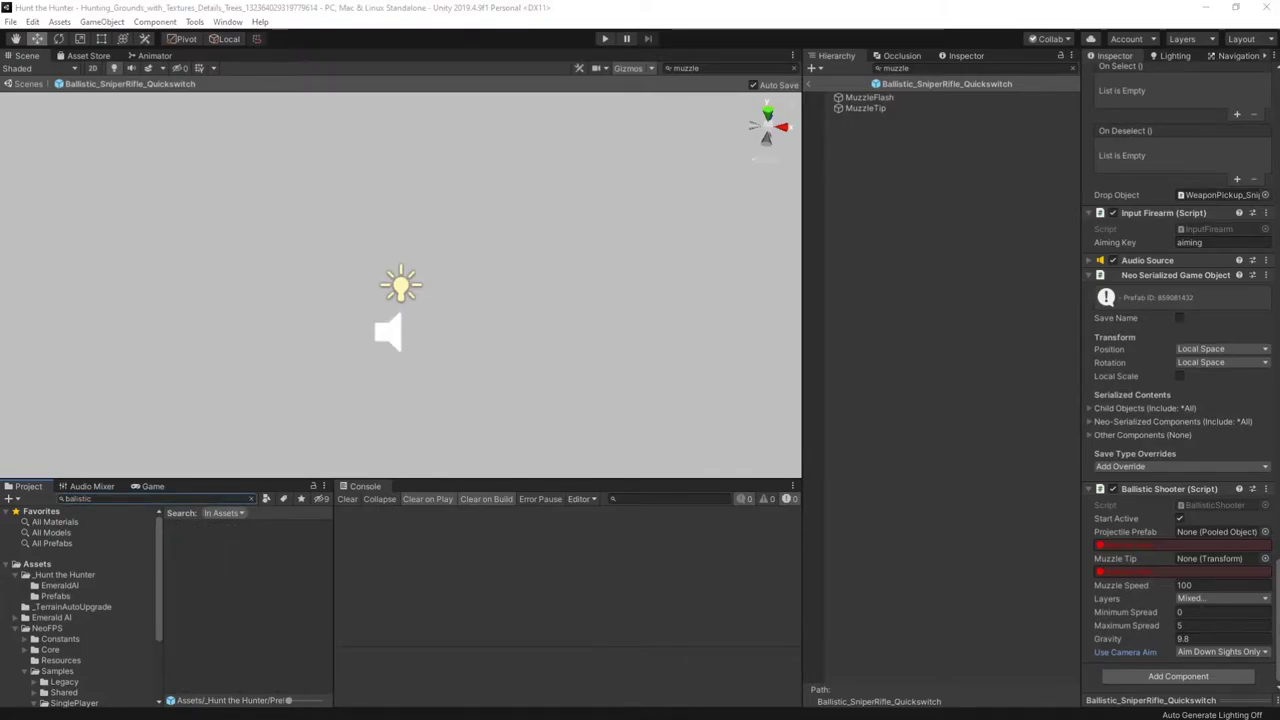
{"action": "double_click", "coordinate": [125, 498]}
{"action": "type", "text": "projectile"}
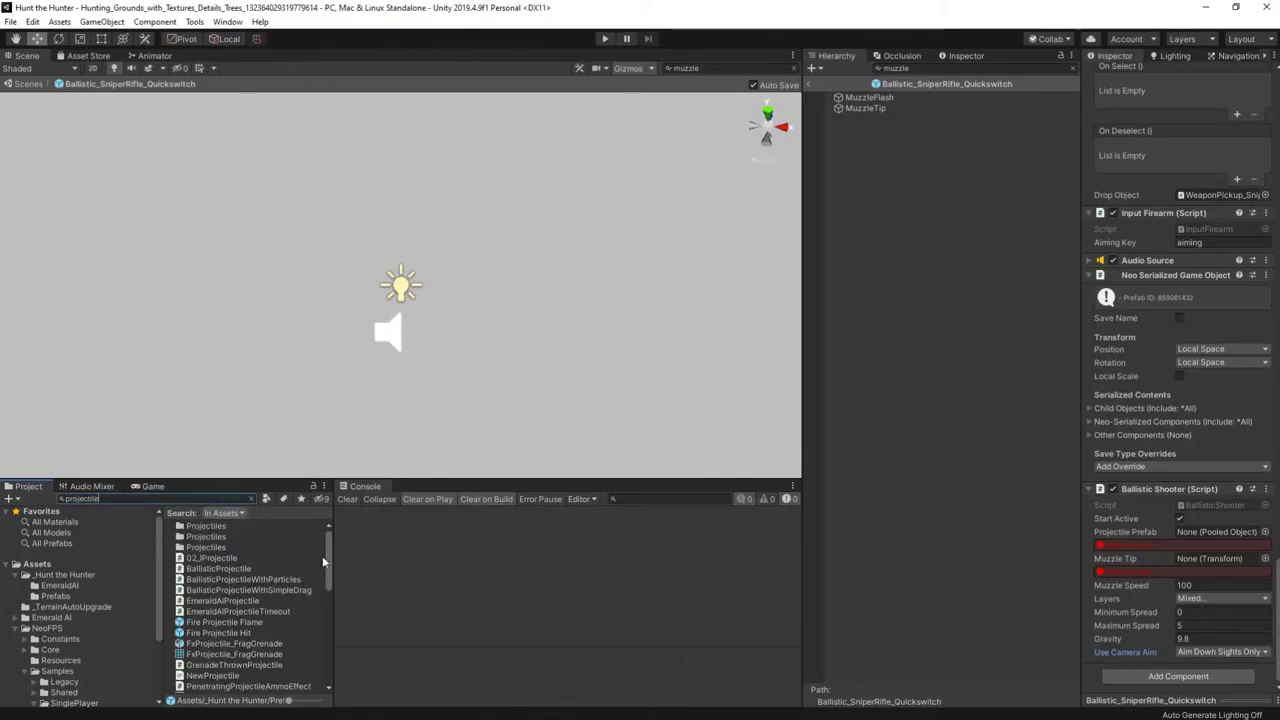
{"action": "left_click_drag", "start_coordinate": [322, 561], "coordinate": [340, 623]}
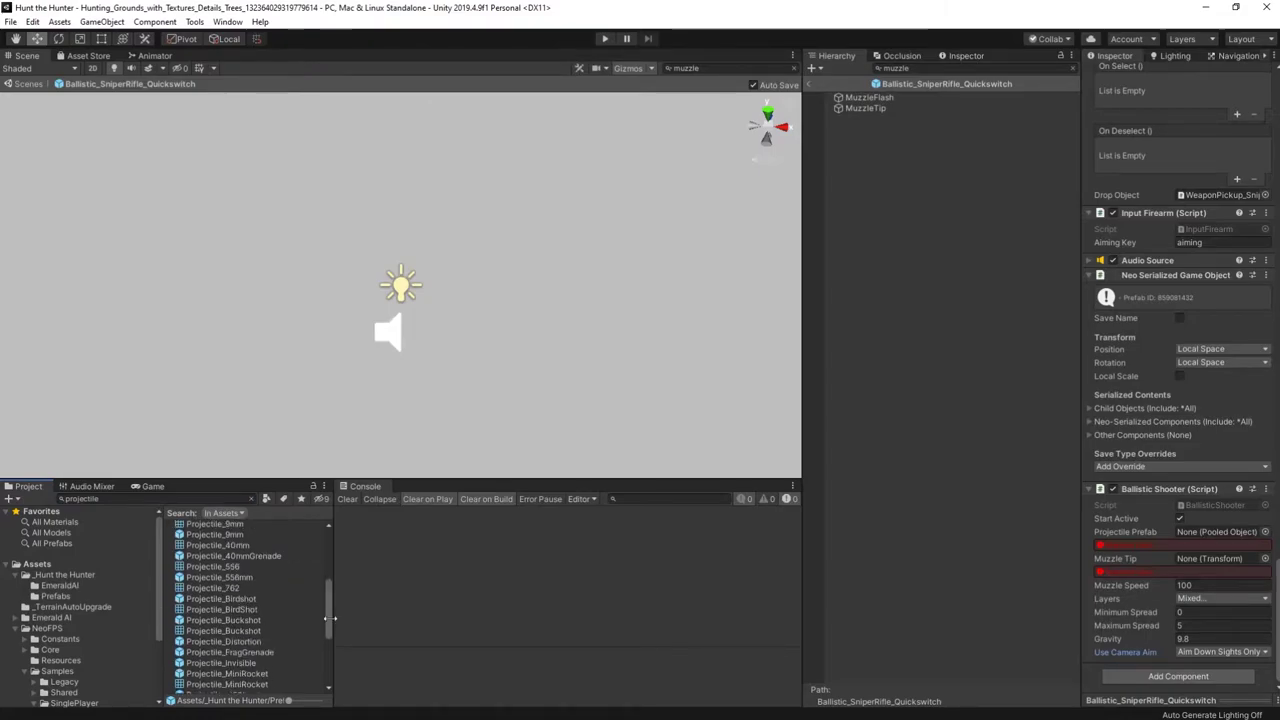
{"action": "left_click_drag", "start_coordinate": [220, 579], "coordinate": [1220, 545]}
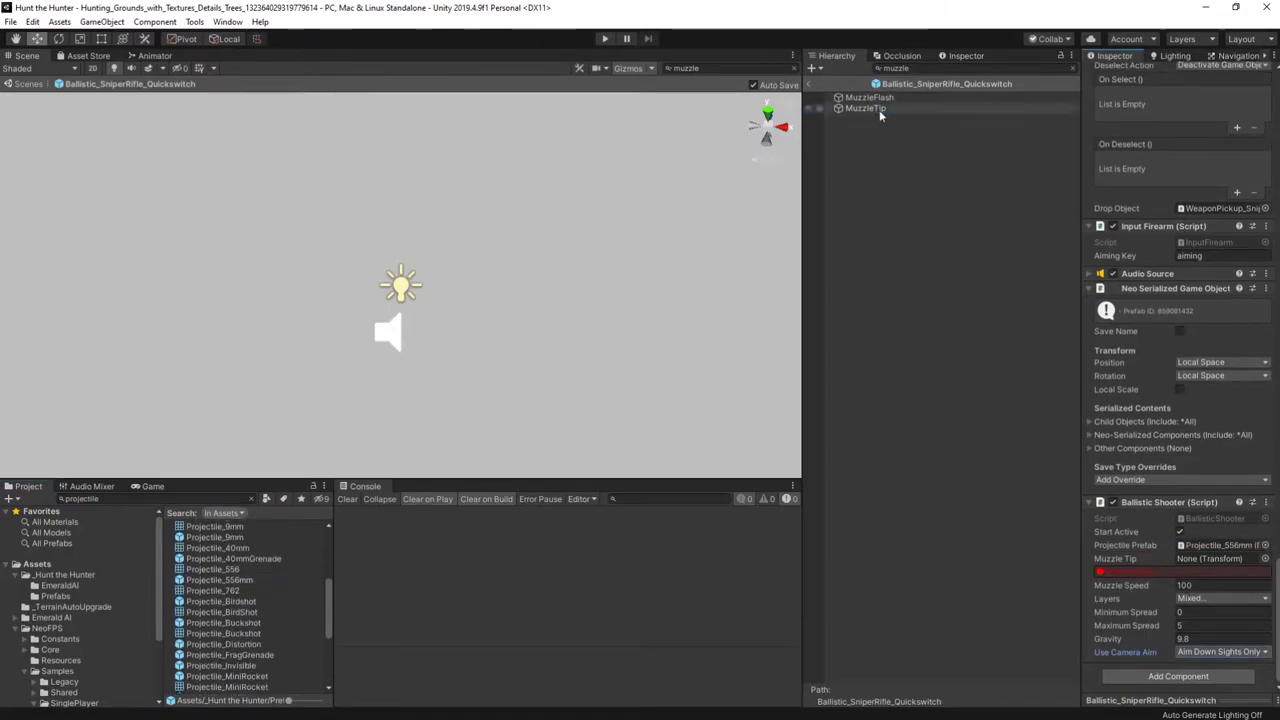
Step: Try to pick a transform for the Ballistic Shooter's Muzzle Tip from the object selector
{"action": "left_click", "coordinate": [1264, 559]}
{"action": "left_click", "coordinate": [1215, 11]}
{"action": "scroll", "coordinate": [1266, 388], "scroll_direction": "up", "scroll_amount": 20}
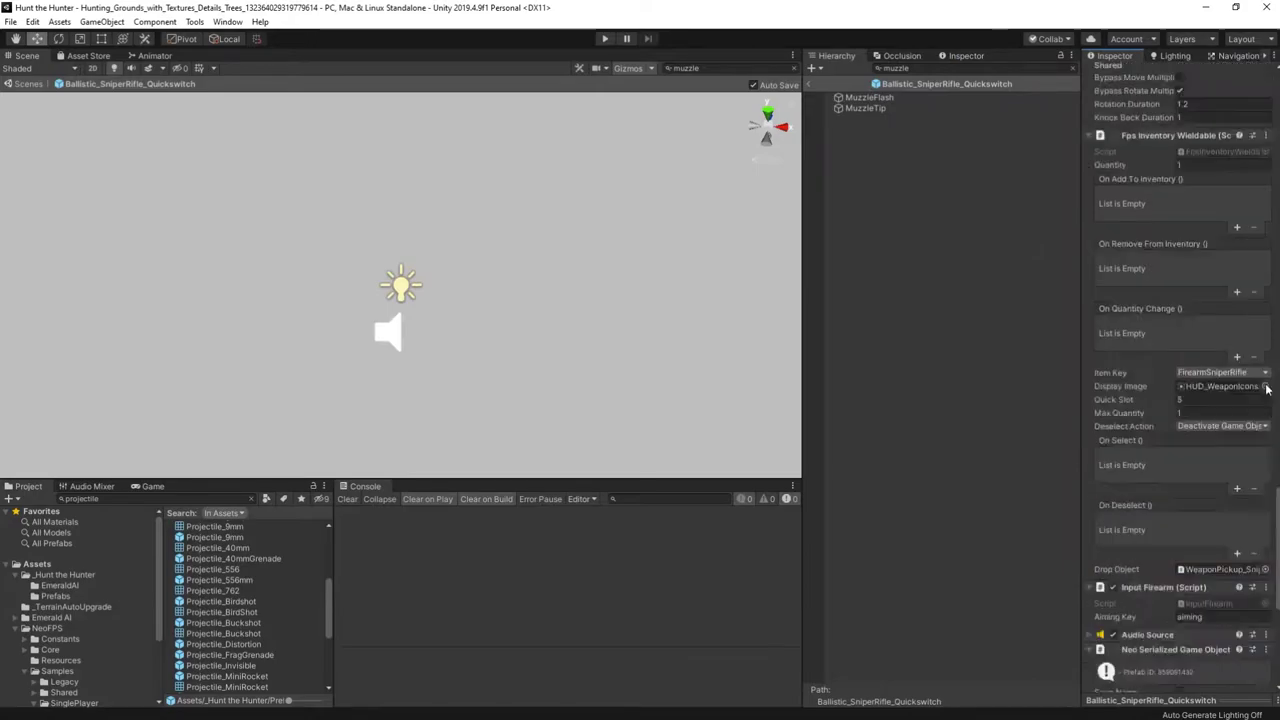
Step: Reopen Ballistic_SniperRifle_Quickswitch for editing, expand its LocalWeapon hierarchy and bring up the root object's firearm components
{"action": "left_click", "coordinate": [815, 85]}
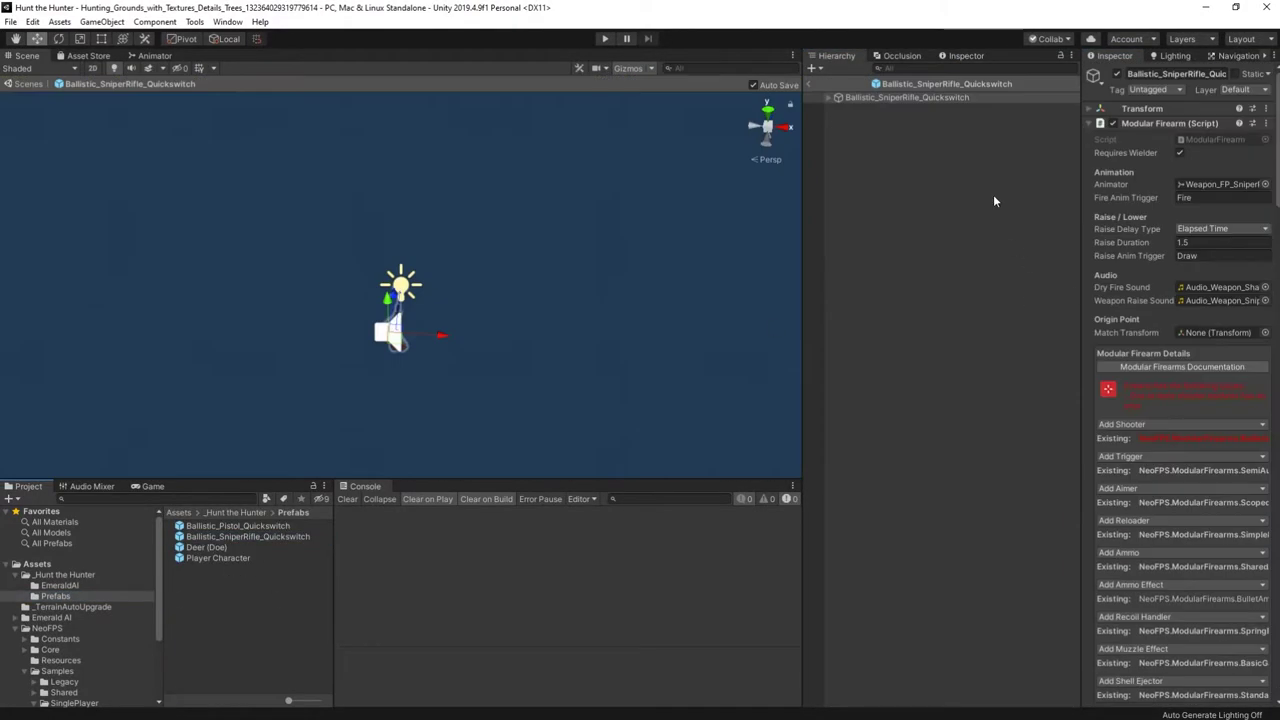
{"action": "left_click", "coordinate": [829, 98]}
{"action": "left_click", "coordinate": [893, 109]}
{"action": "left_click", "coordinate": [838, 108]}
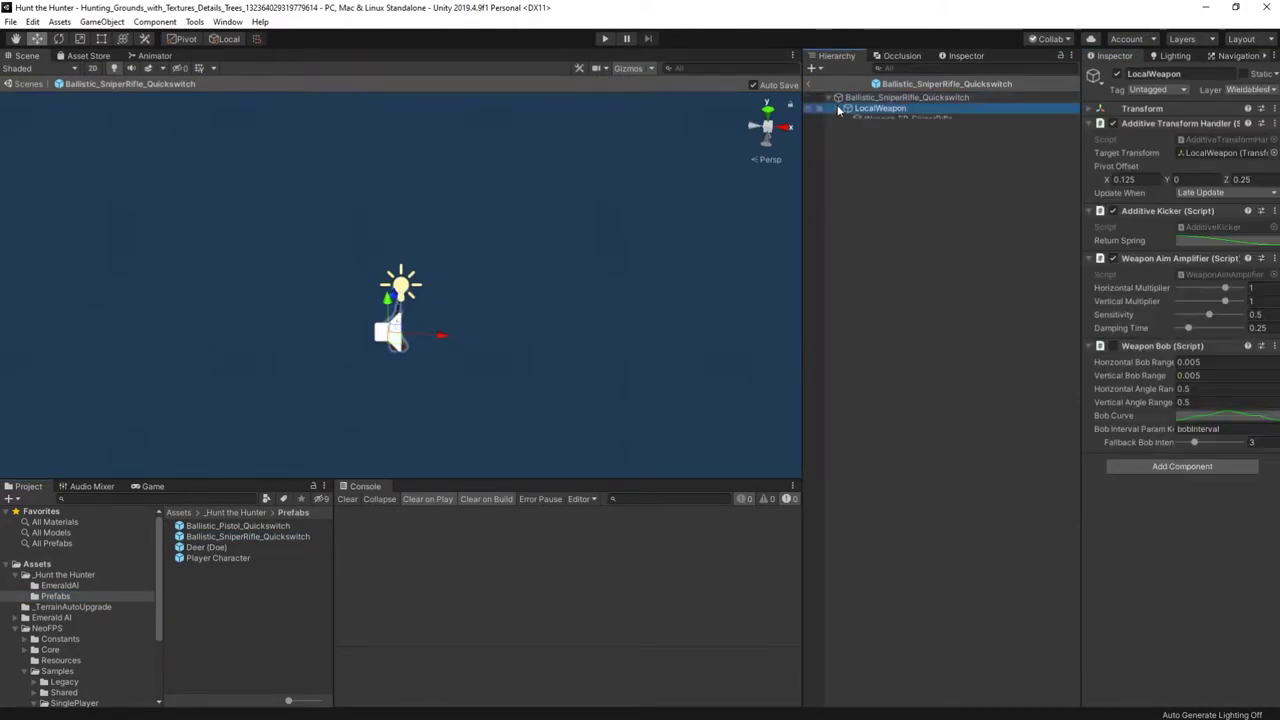
{"action": "left_click", "coordinate": [893, 119]}
{"action": "left_click", "coordinate": [882, 97]}
{"action": "left_click_drag", "start_coordinate": [898, 119], "coordinate": [1204, 285]}
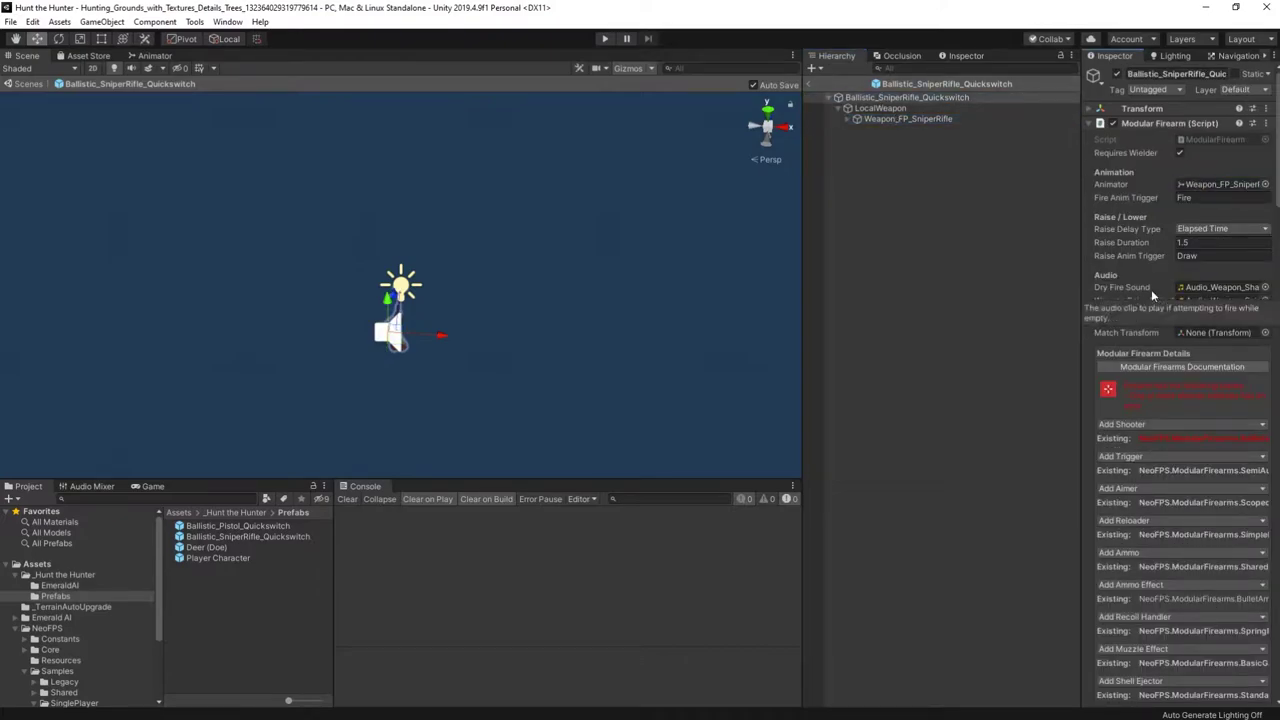
{"action": "scroll", "coordinate": [1155, 300], "scroll_direction": "down", "scroll_amount": 5}
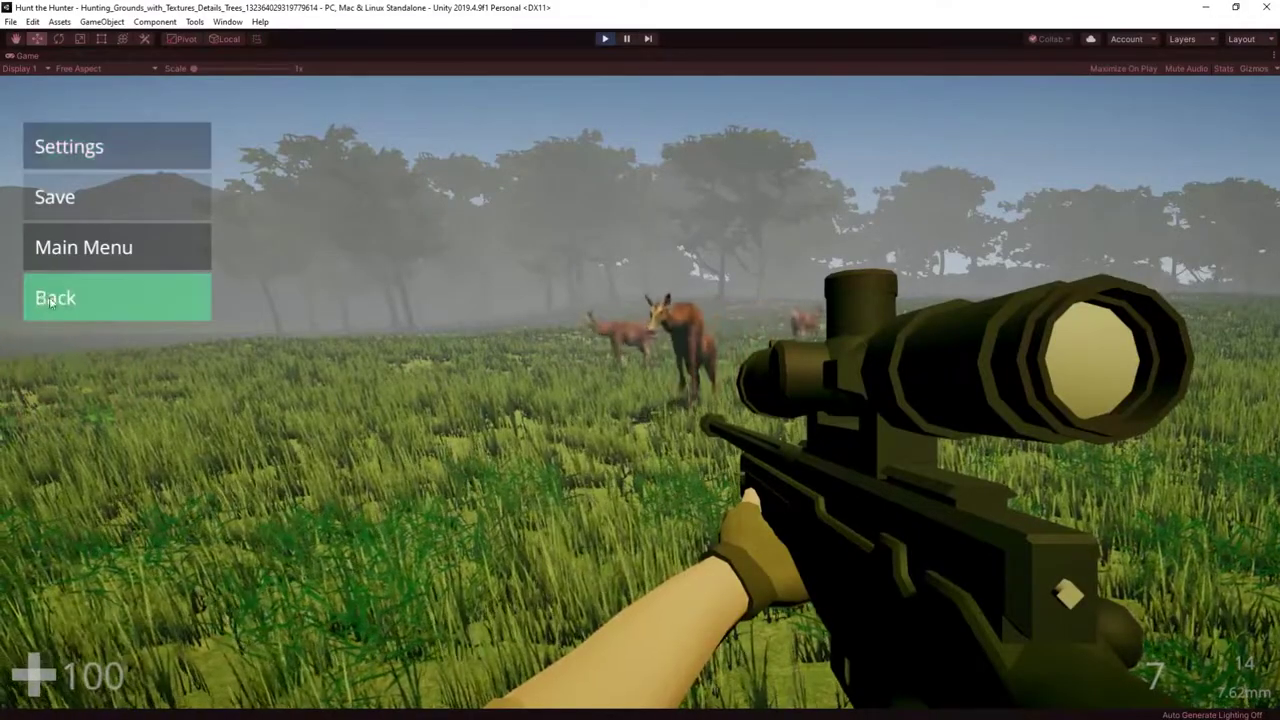
Step: Resume the running game and test the ballistic sniper rifle by aiming through its scope and shooting at deer
{"action": "left_click", "coordinate": [100, 297]}
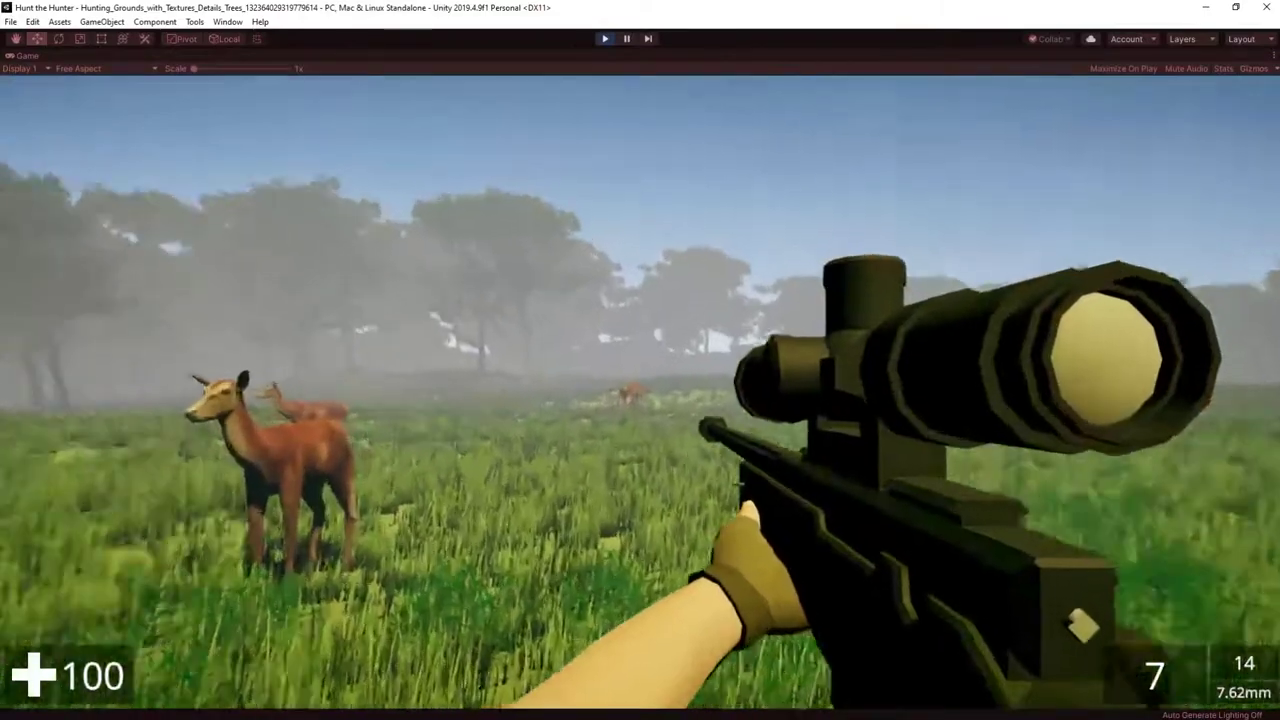
{"action": "right_click", "coordinate": [641, 391]}
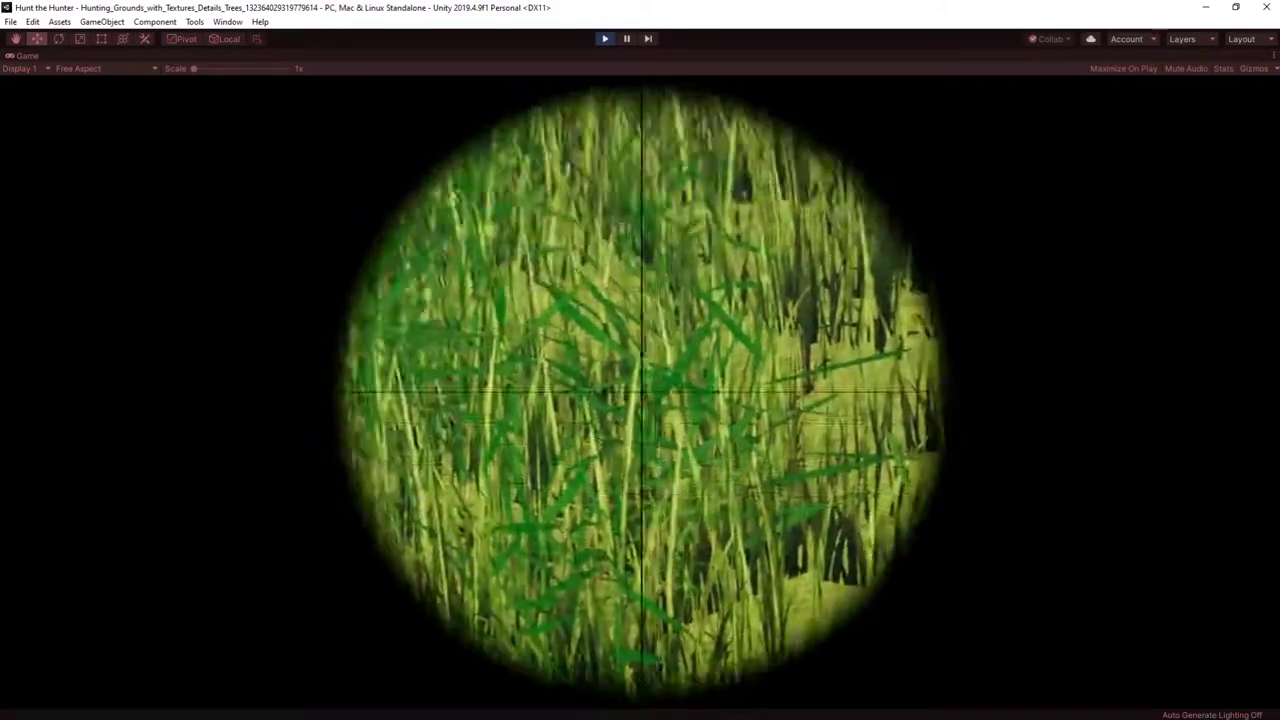
{"action": "left_click", "coordinate": [642, 392]}
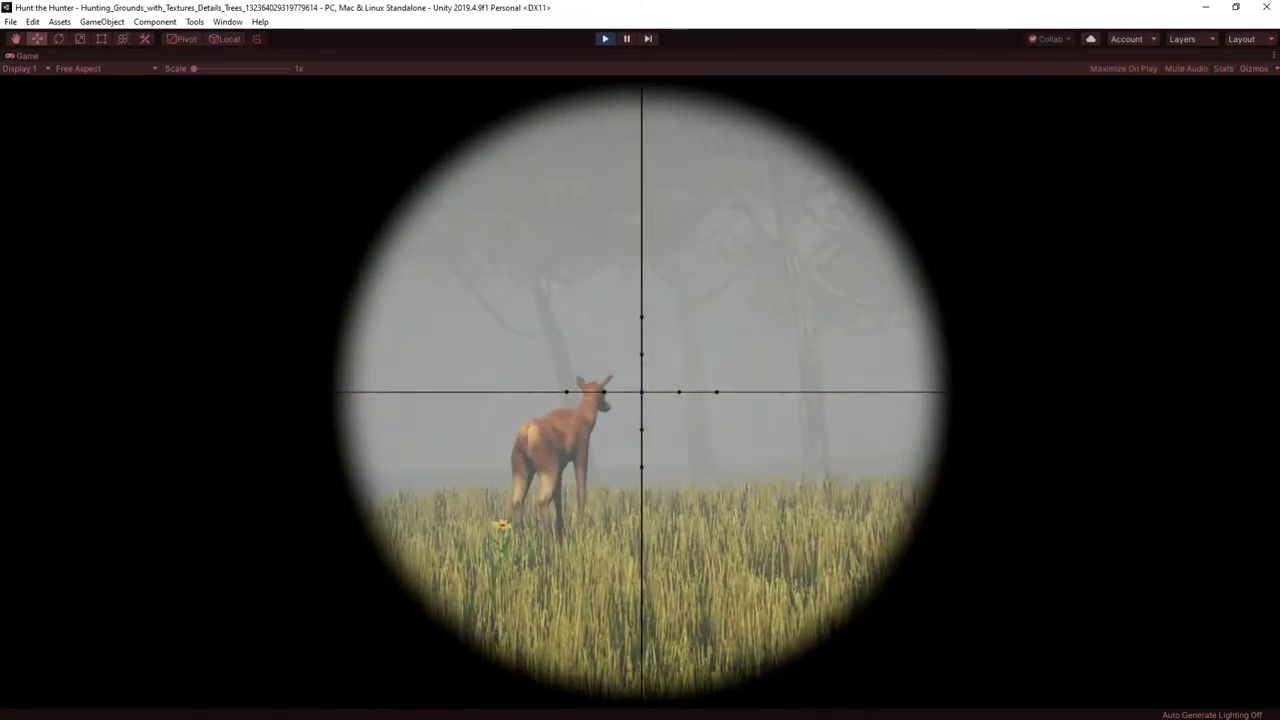
{"action": "left_click", "coordinate": [642, 392]}
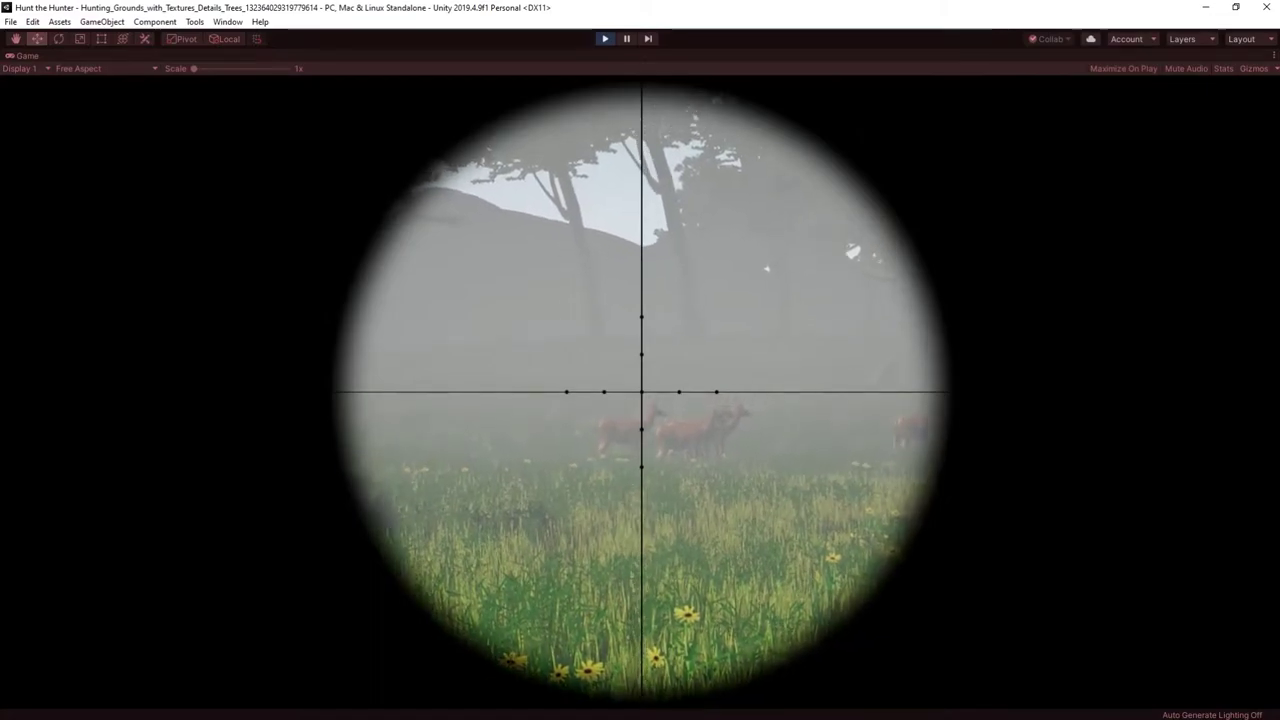
{"action": "left_click", "coordinate": [642, 392]}
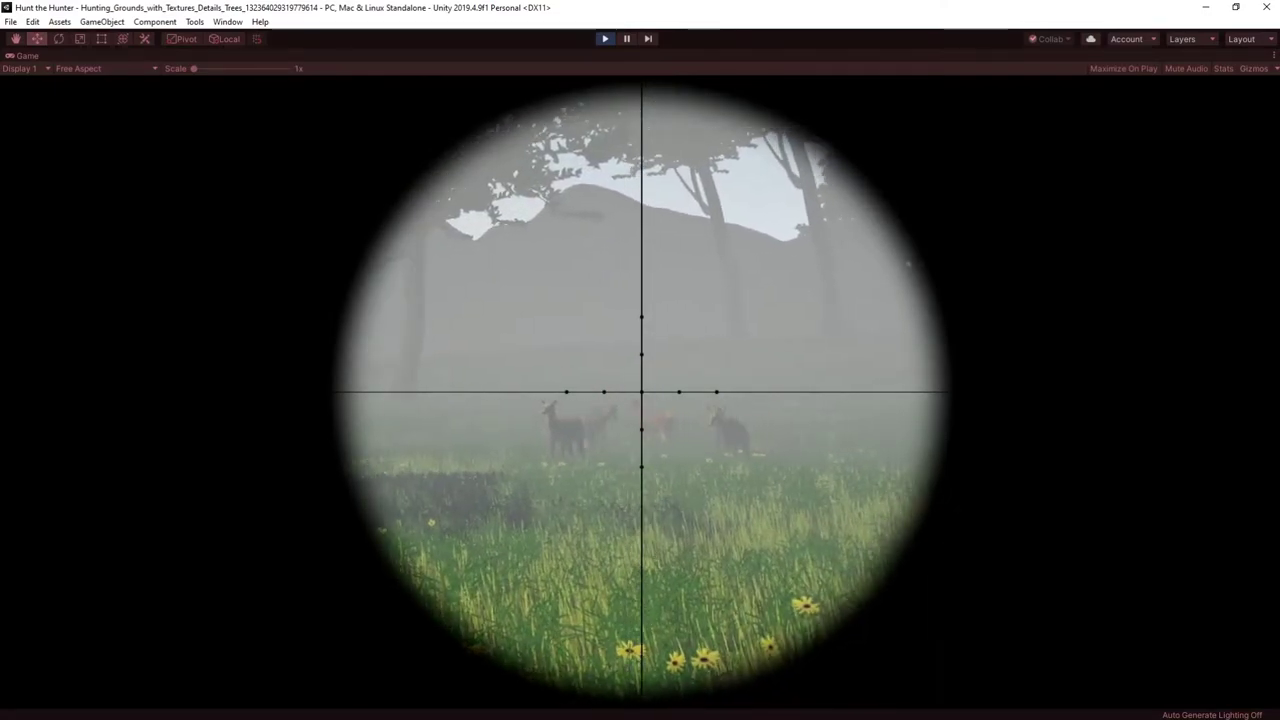
{"action": "left_click", "coordinate": [641, 392]}
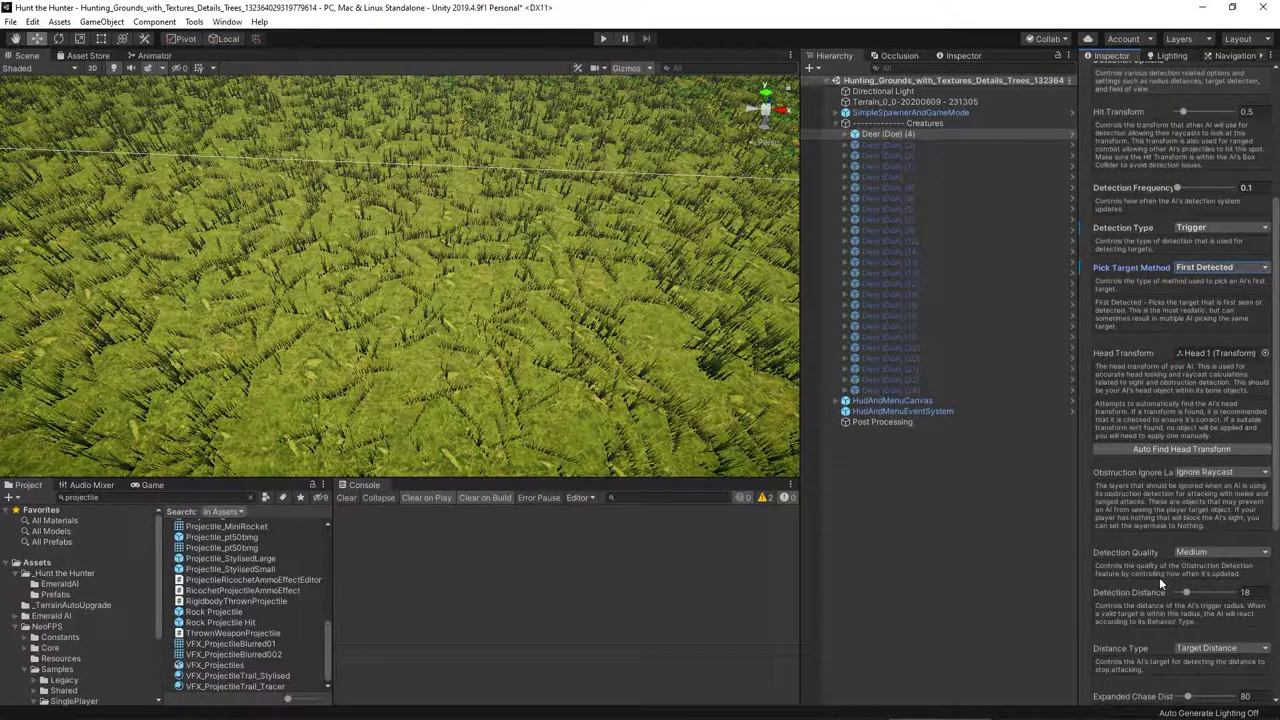
Step: Set the Detection Distance of Deer (Doe) (4) to 45 and its Expanded Chase Distance to 158
{"action": "scroll", "coordinate": [1159, 577], "scroll_direction": "down", "scroll_amount": 3}
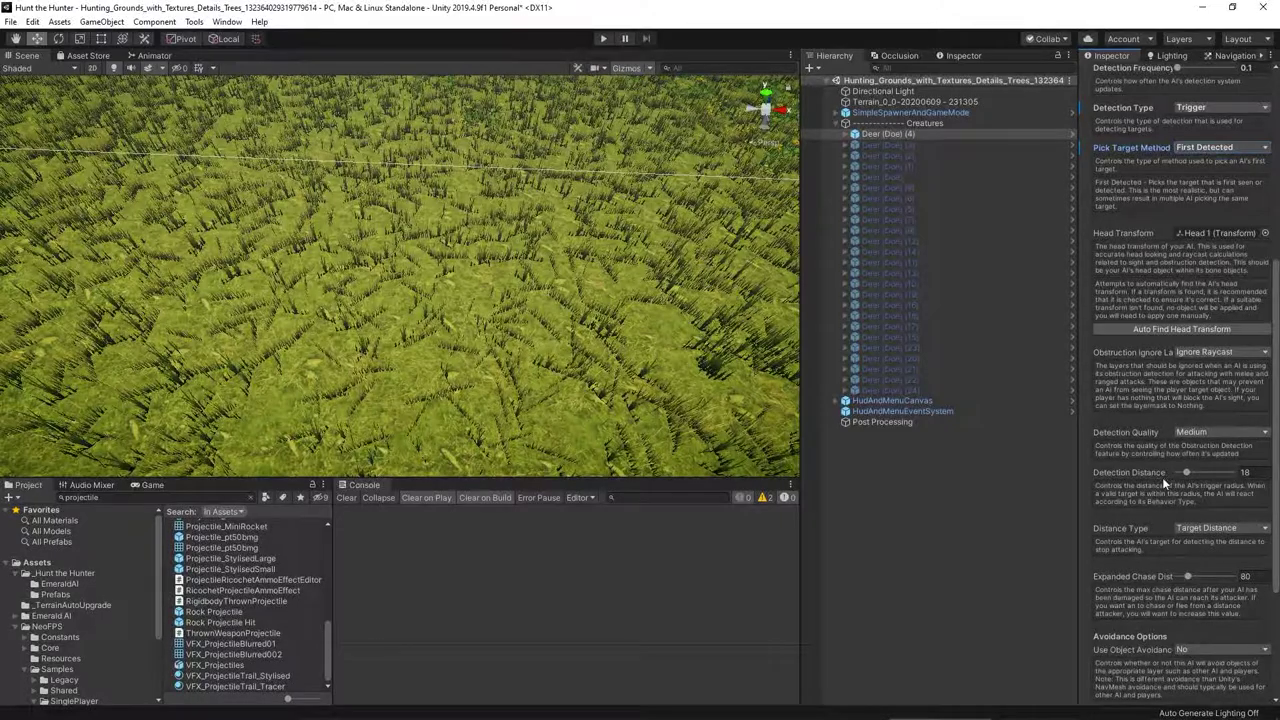
{"action": "left_click_drag", "start_coordinate": [1184, 472], "coordinate": [1226, 473]}
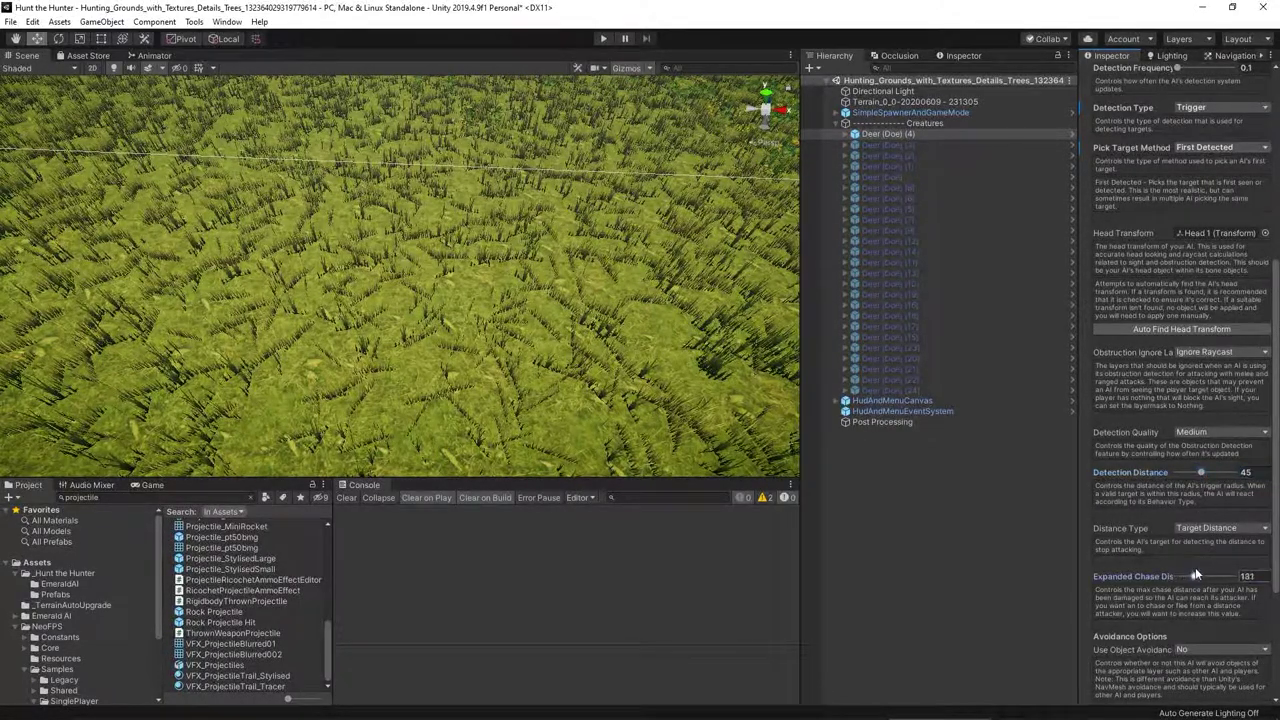
{"action": "left_click_drag", "start_coordinate": [1204, 575], "coordinate": [1200, 576]}
{"action": "left_click", "coordinate": [1242, 531]}
{"action": "left_click", "coordinate": [1130, 557]}
Step: Set Use Object Avoidance to Yes for Deer (Doe) (4)
{"action": "scroll", "coordinate": [1158, 540], "scroll_direction": "down", "scroll_amount": 3}
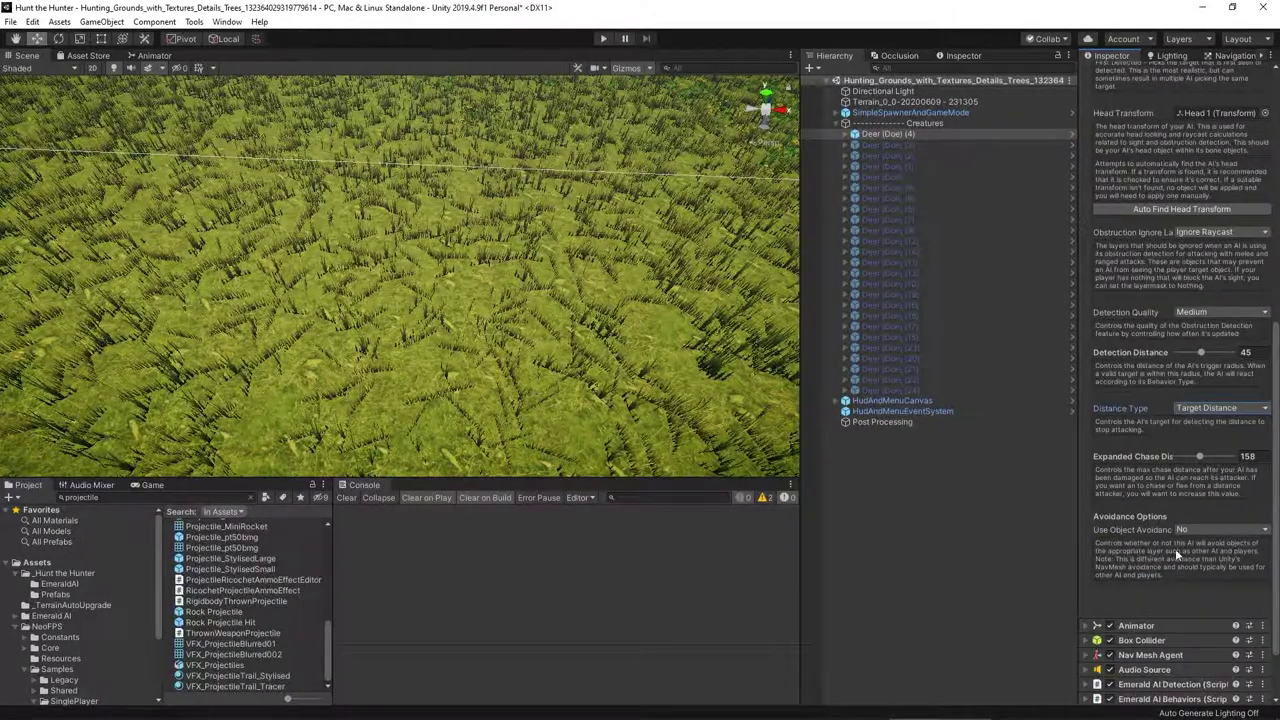
{"action": "left_click", "coordinate": [1222, 529]}
{"action": "left_click", "coordinate": [1205, 558]}
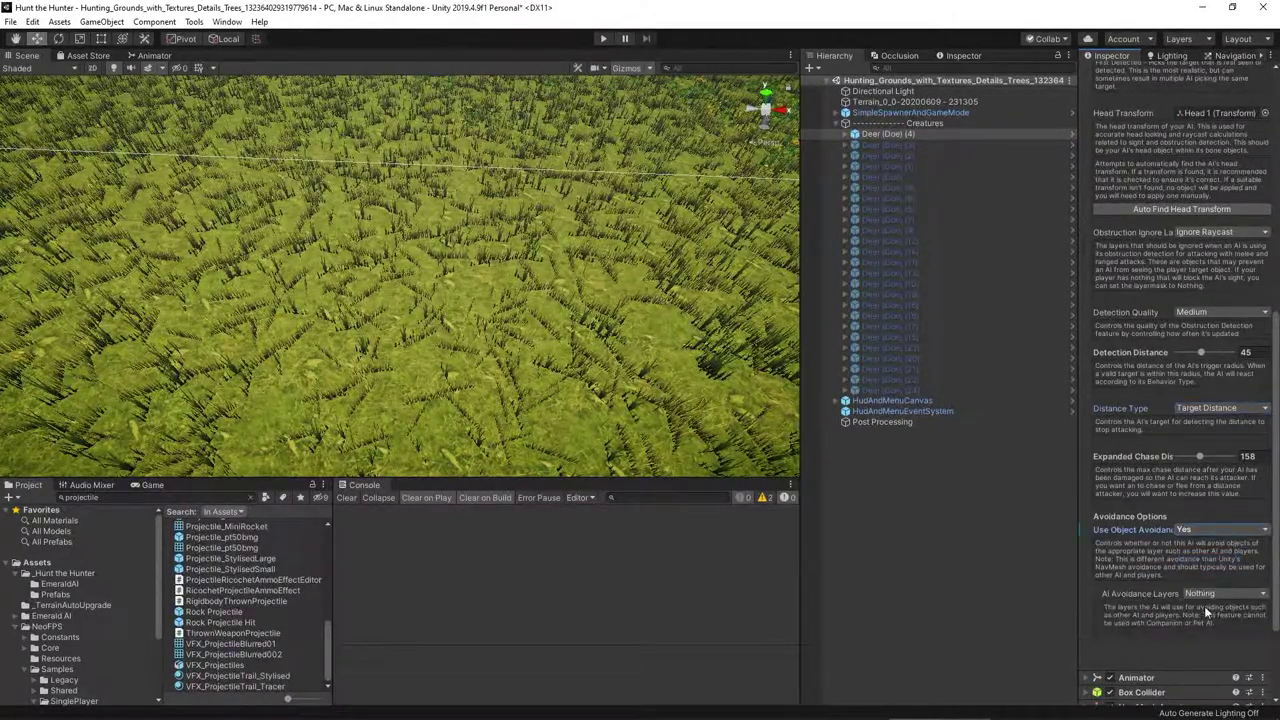
{"action": "left_click", "coordinate": [1204, 600]}
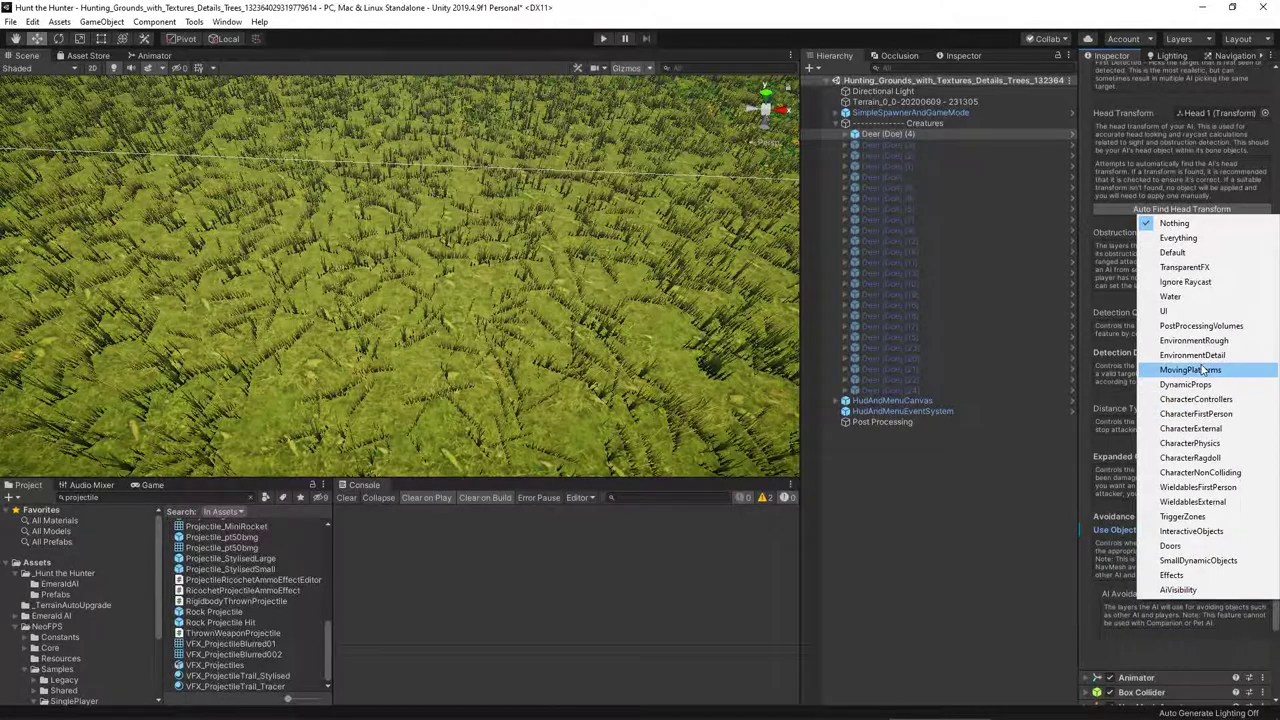
{"action": "left_click", "coordinate": [1222, 440]}
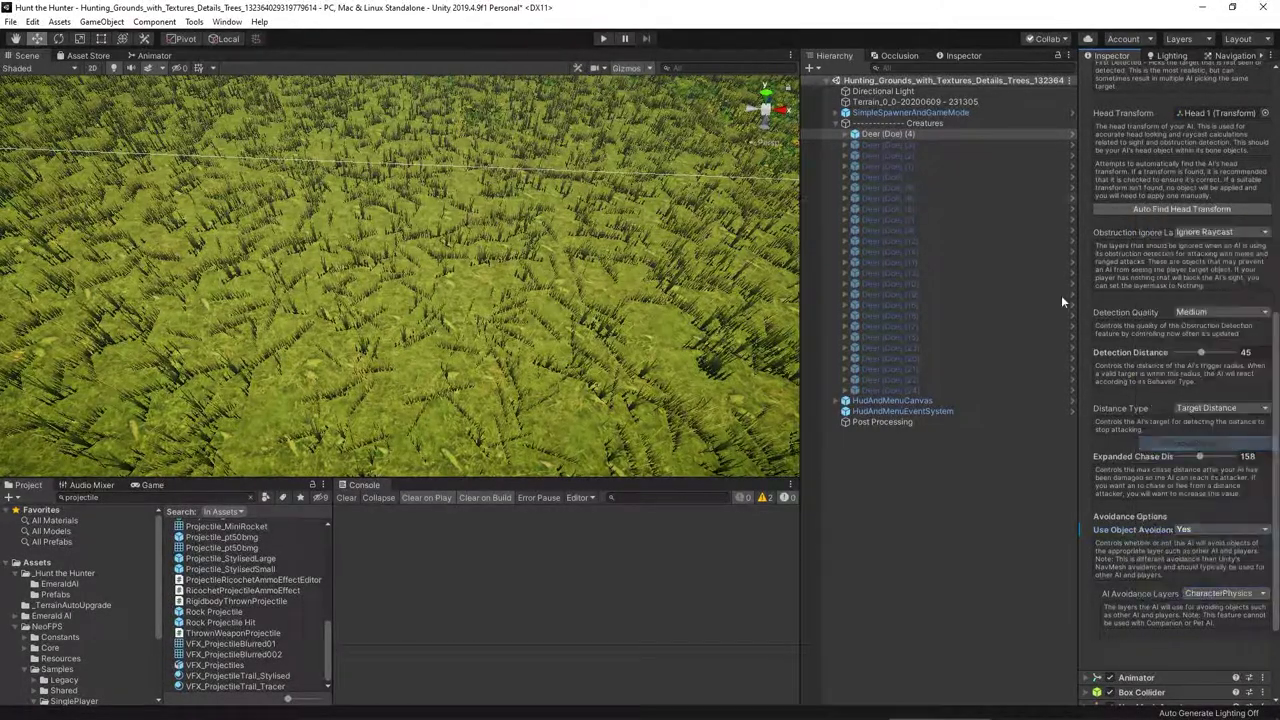
{"action": "scroll", "coordinate": [1218, 176], "scroll_direction": "up", "scroll_amount": 10}
{"action": "left_click", "coordinate": [1264, 91]}
{"action": "left_click", "coordinate": [1264, 91]}
{"action": "scroll", "coordinate": [1248, 386], "scroll_direction": "down", "scroll_amount": 10}
{"action": "left_click", "coordinate": [1240, 469]}
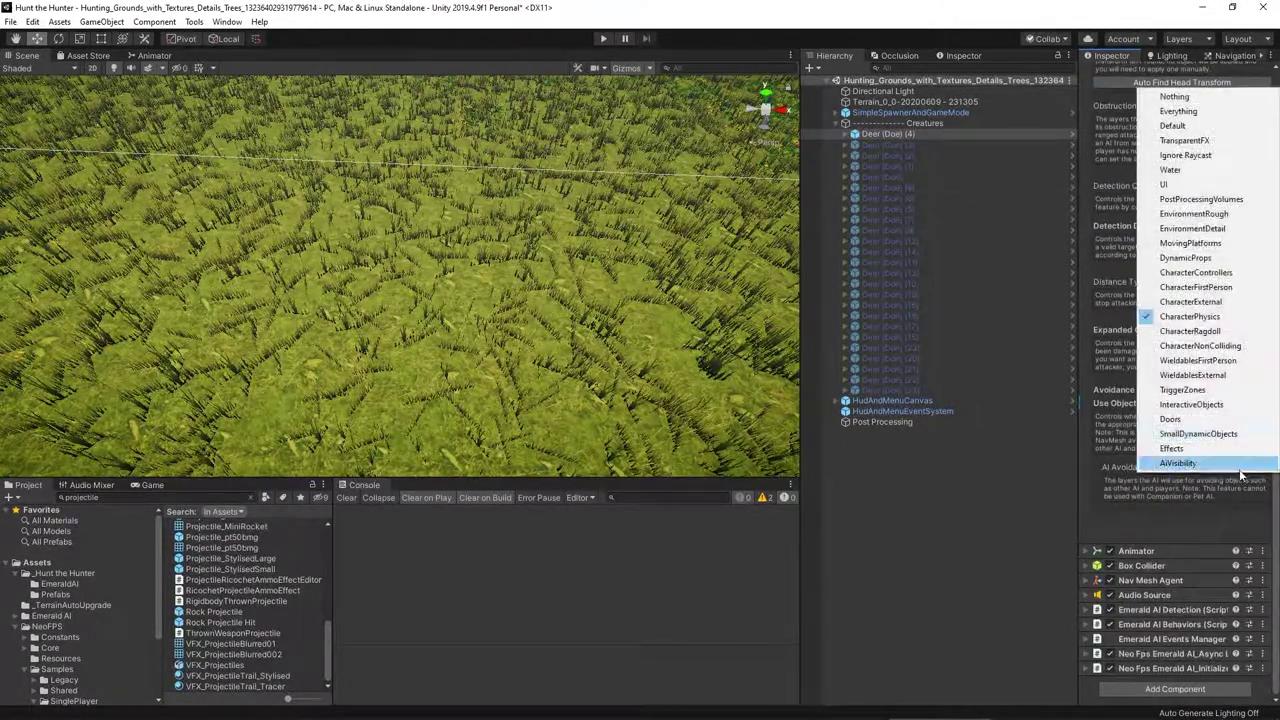
{"action": "left_click", "coordinate": [1205, 319]}
Step: Set the AI Avoidance Layers of Deer (Doe) (4) to CharacterControllers and EnvironmentRough
{"action": "left_click", "coordinate": [1237, 467]}
{"action": "left_click", "coordinate": [1208, 273]}
{"action": "left_click", "coordinate": [1231, 469]}
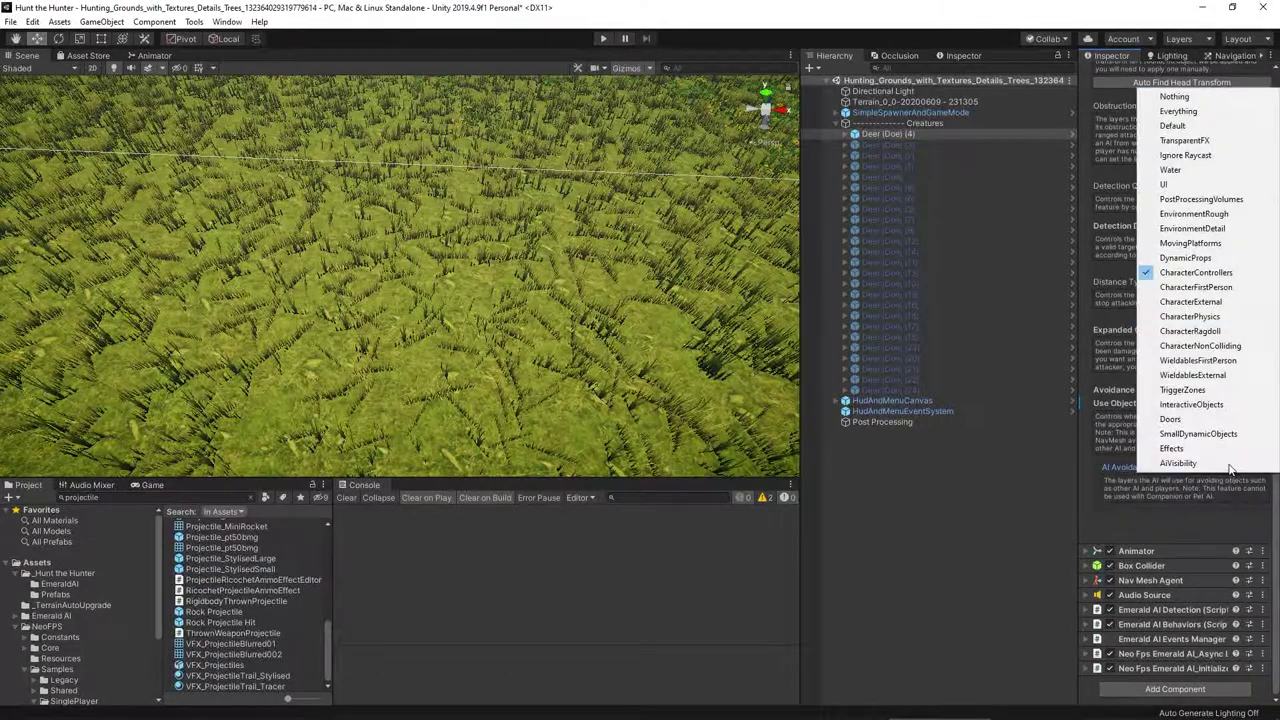
{"action": "left_click", "coordinate": [1230, 468]}
{"action": "left_click", "coordinate": [1232, 470]}
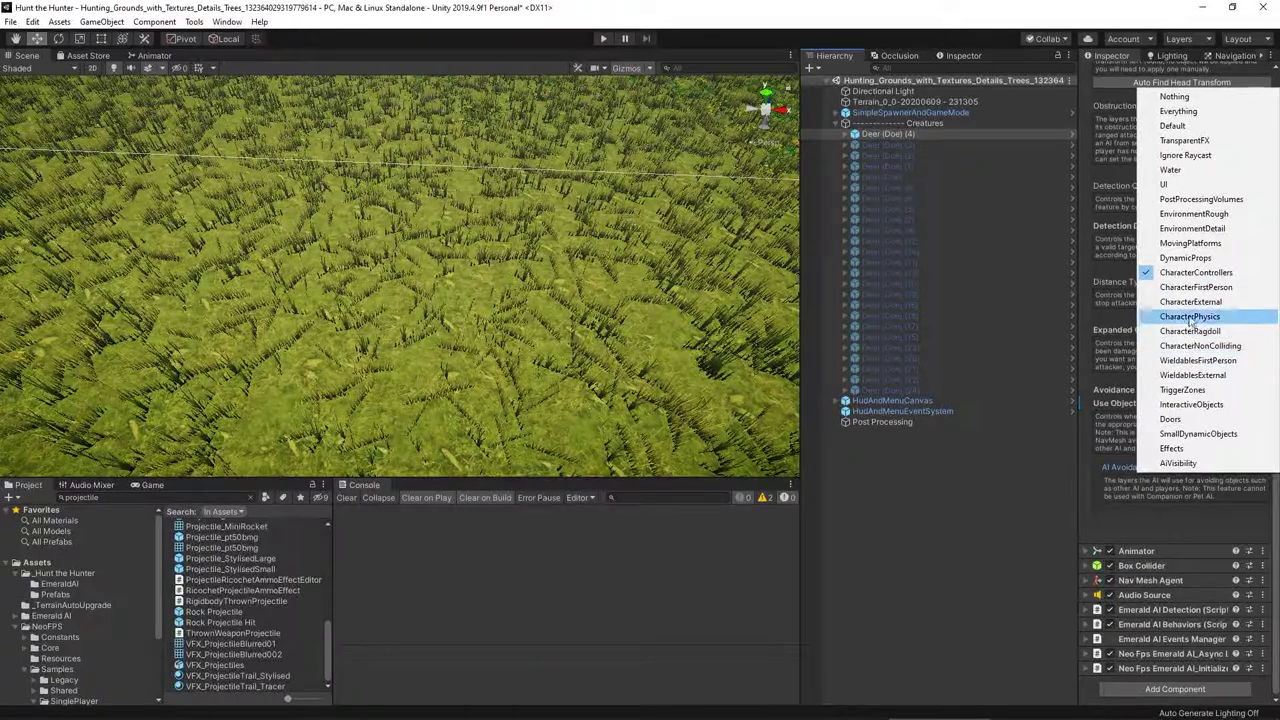
{"action": "left_click", "coordinate": [1194, 214]}
{"action": "left_click", "coordinate": [1216, 468]}
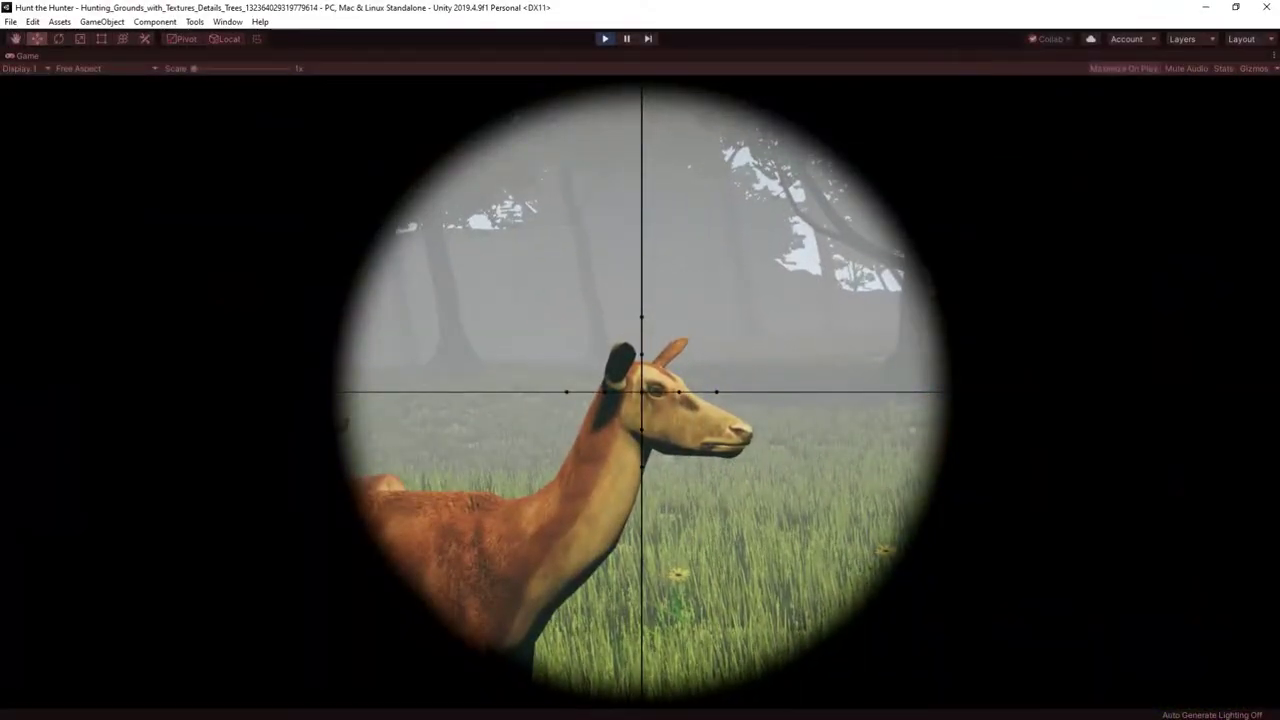
Step: Test location-based damage in the running game by shooting the nearby doe in the head and another deer through the sniper scope
{"action": "left_click", "coordinate": [641, 392]}
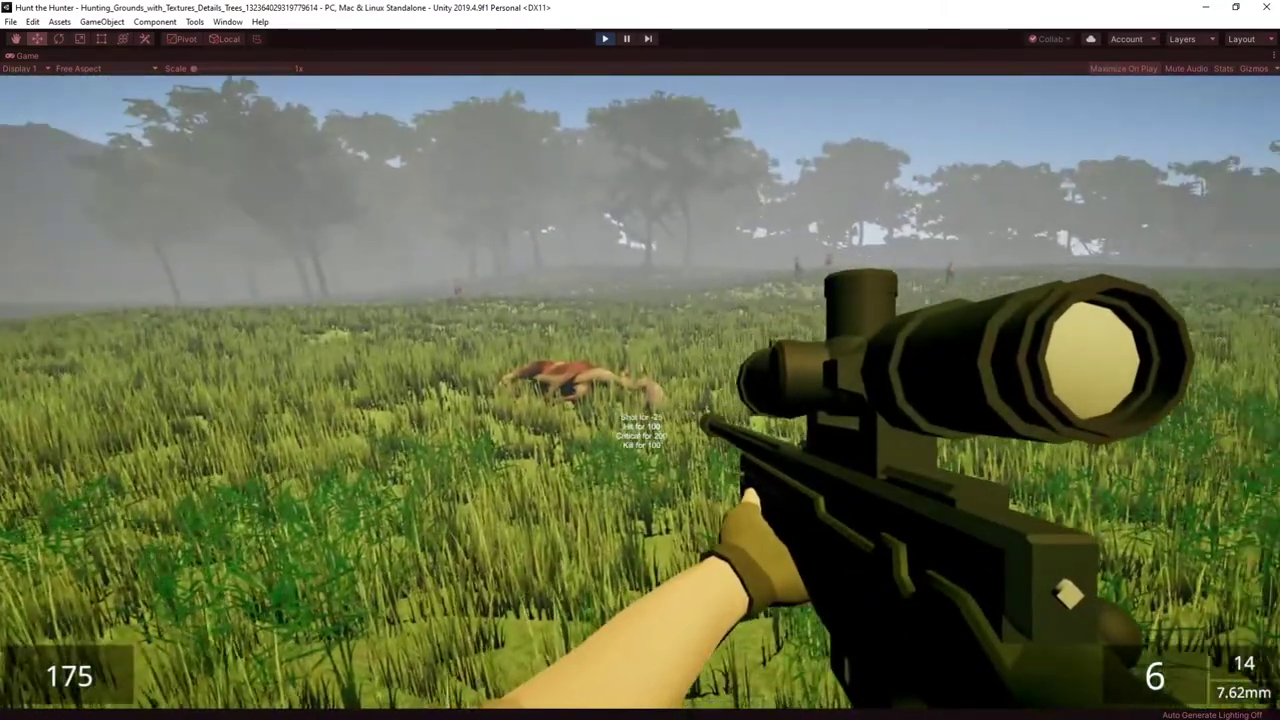
{"action": "right_click", "coordinate": [641, 392]}
{"action": "left_click", "coordinate": [641, 392]}
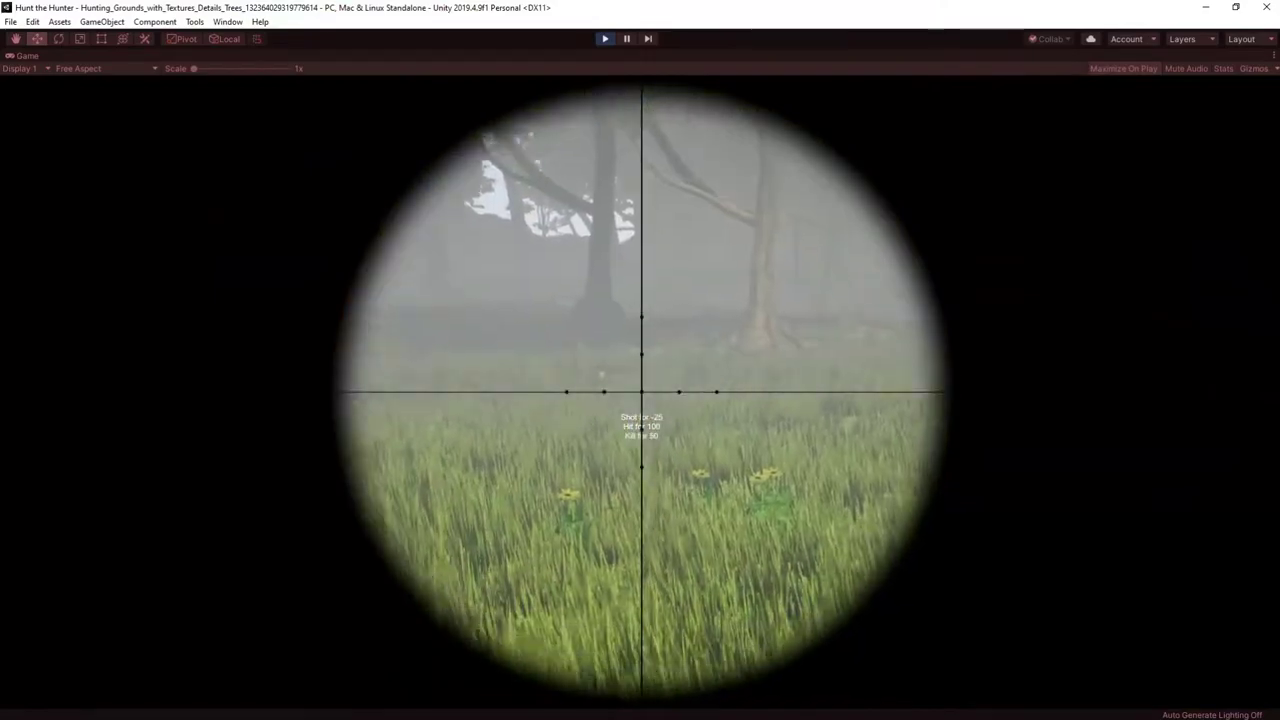
{"action": "right_click", "coordinate": [641, 391]}
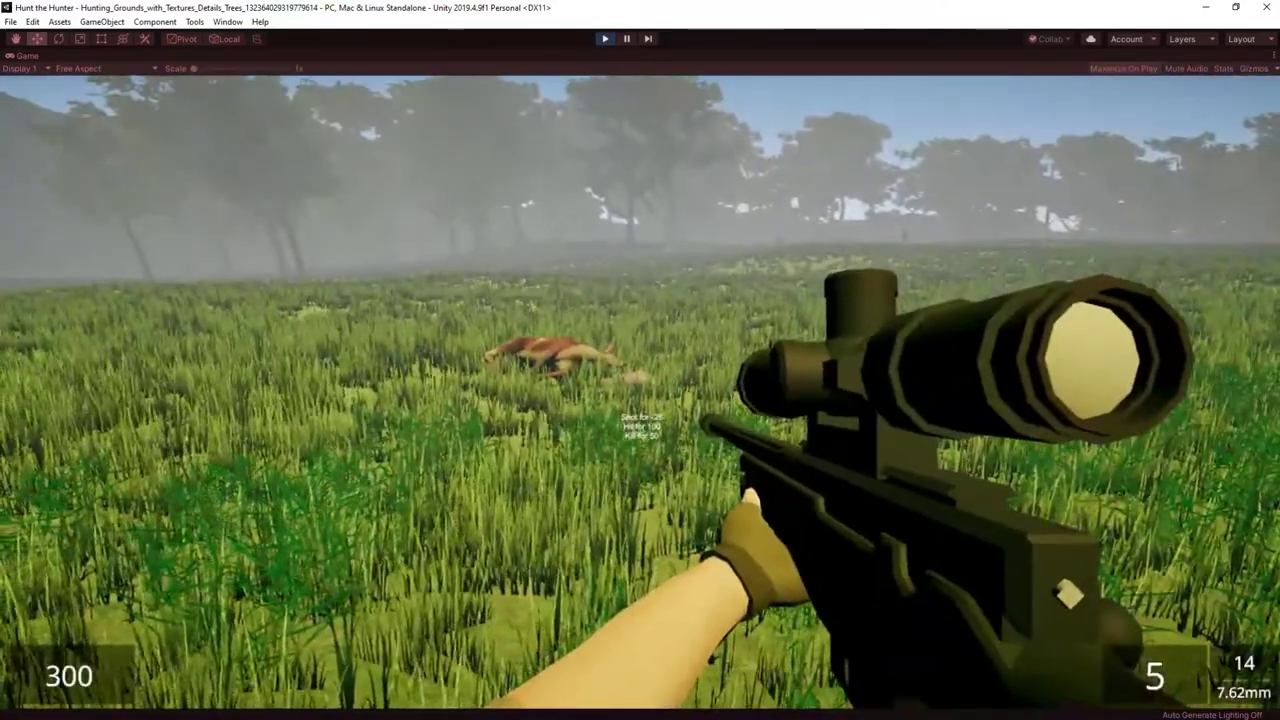
Step: Walk forward past the downed deer and shoot the distant deer by the trees through the scope
{"action": "key", "text": "w"}
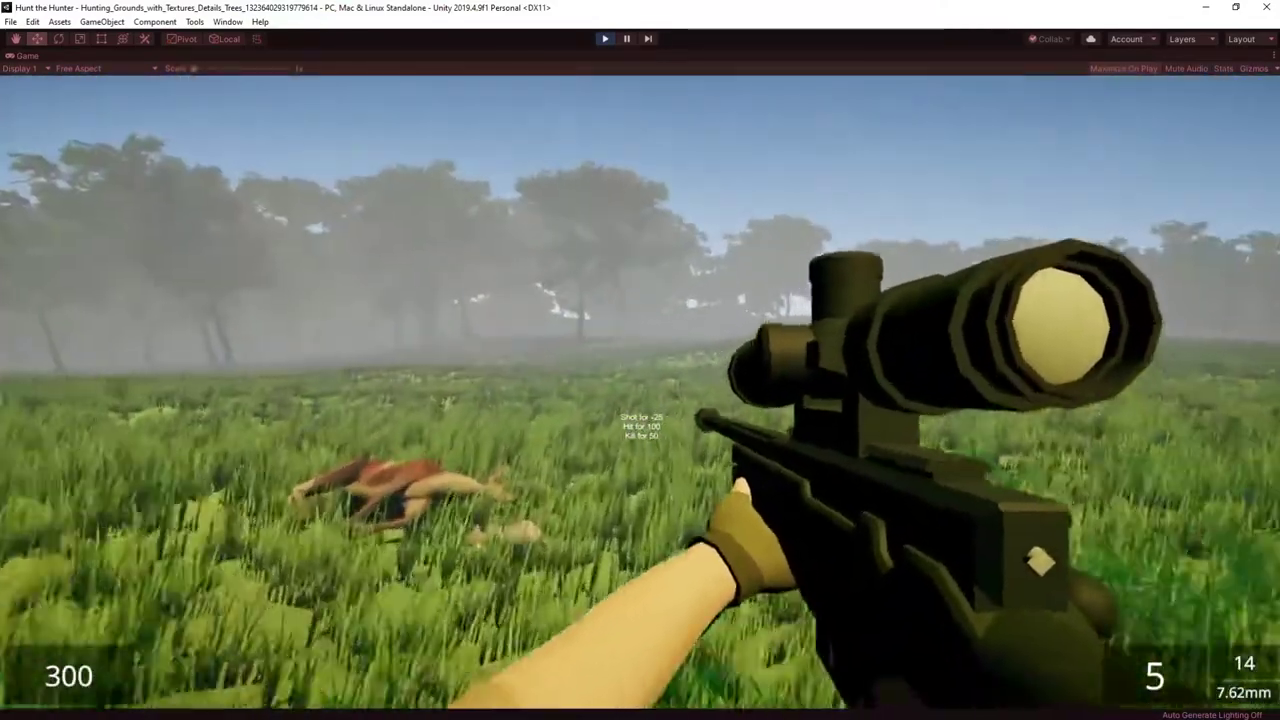
{"action": "key", "text": "w"}
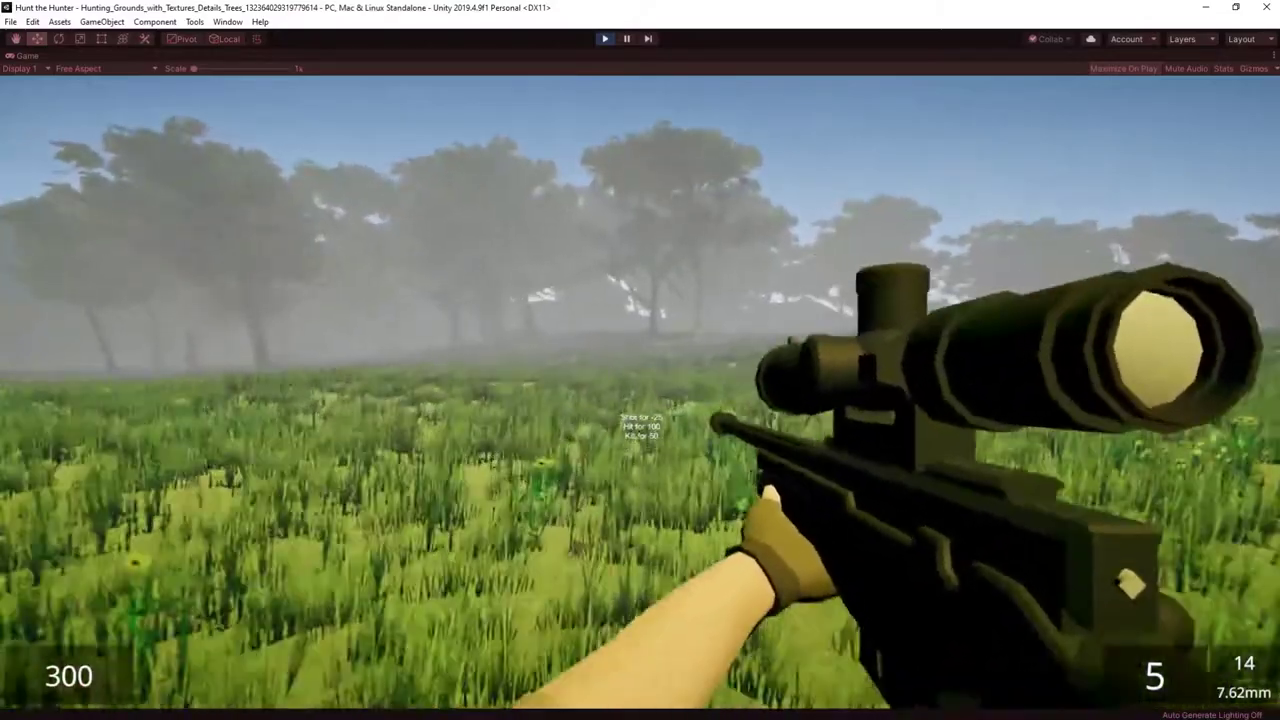
{"action": "key", "text": "w"}
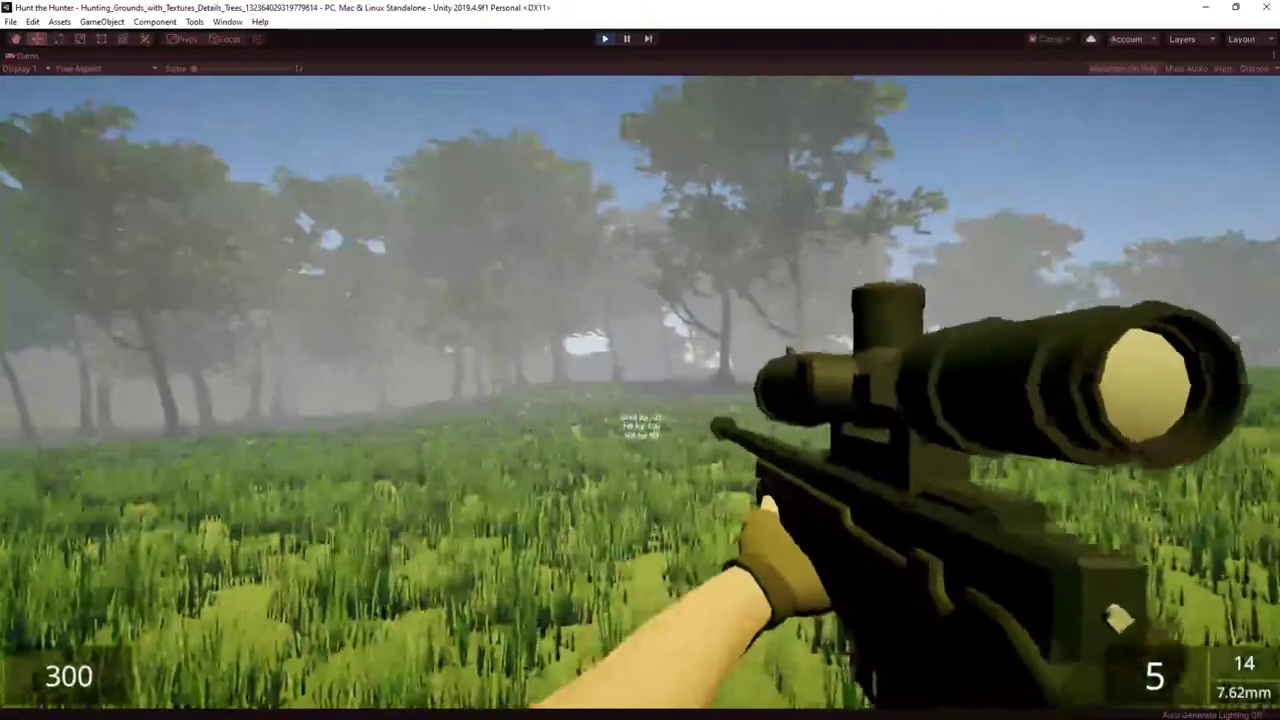
{"action": "right_click", "coordinate": [641, 392]}
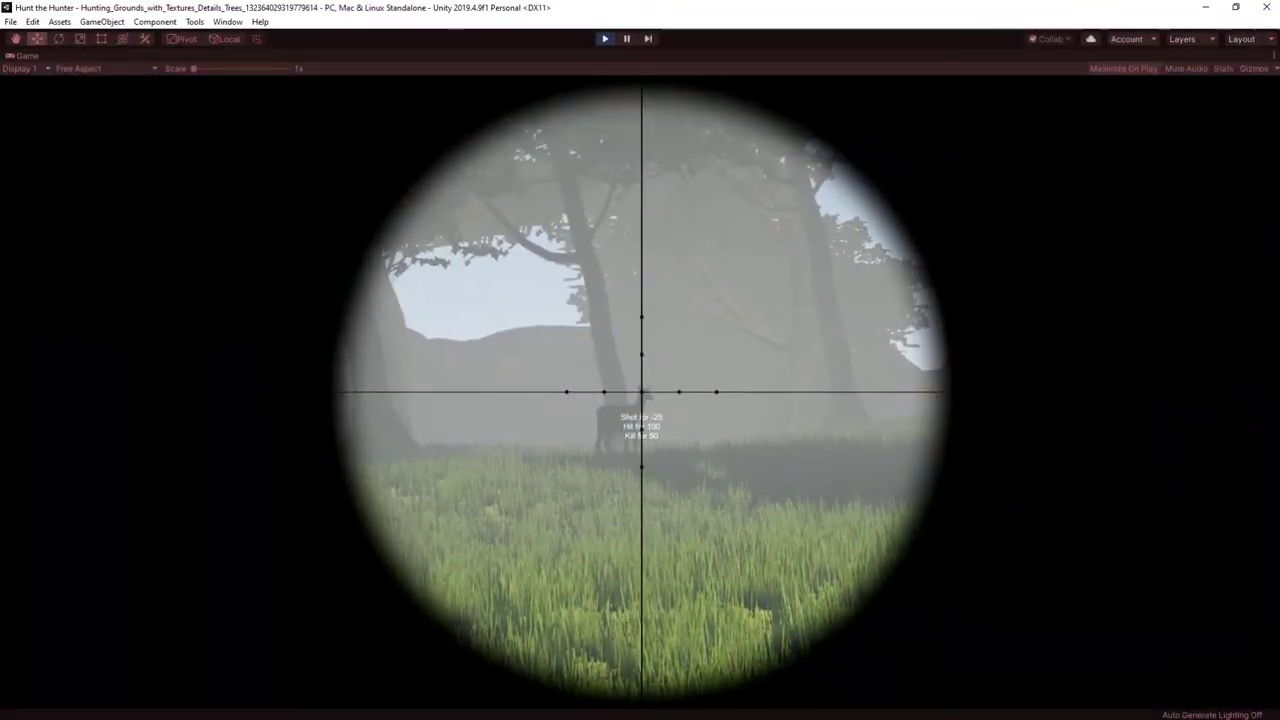
{"action": "right_click", "coordinate": [640, 360]}
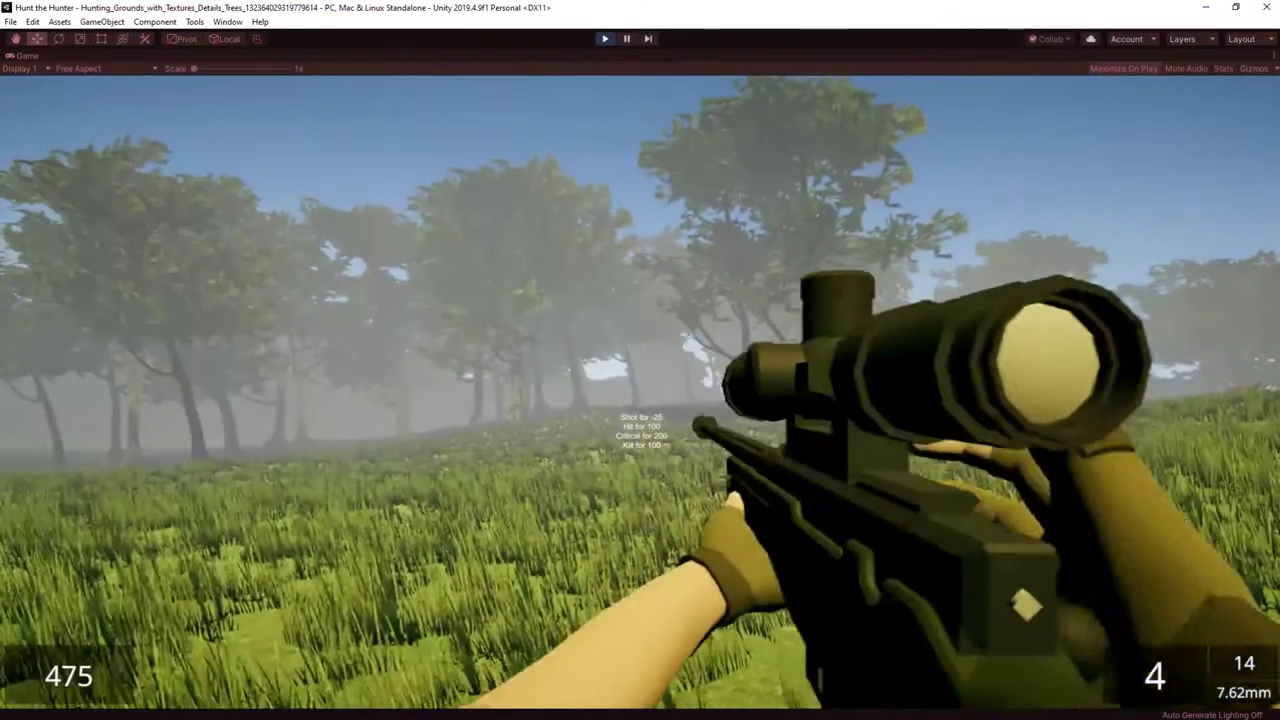
Step: Walk on through the woods with the sniper rifle lowered, heading for the deer beyond the trees
{"action": "key", "text": "w"}
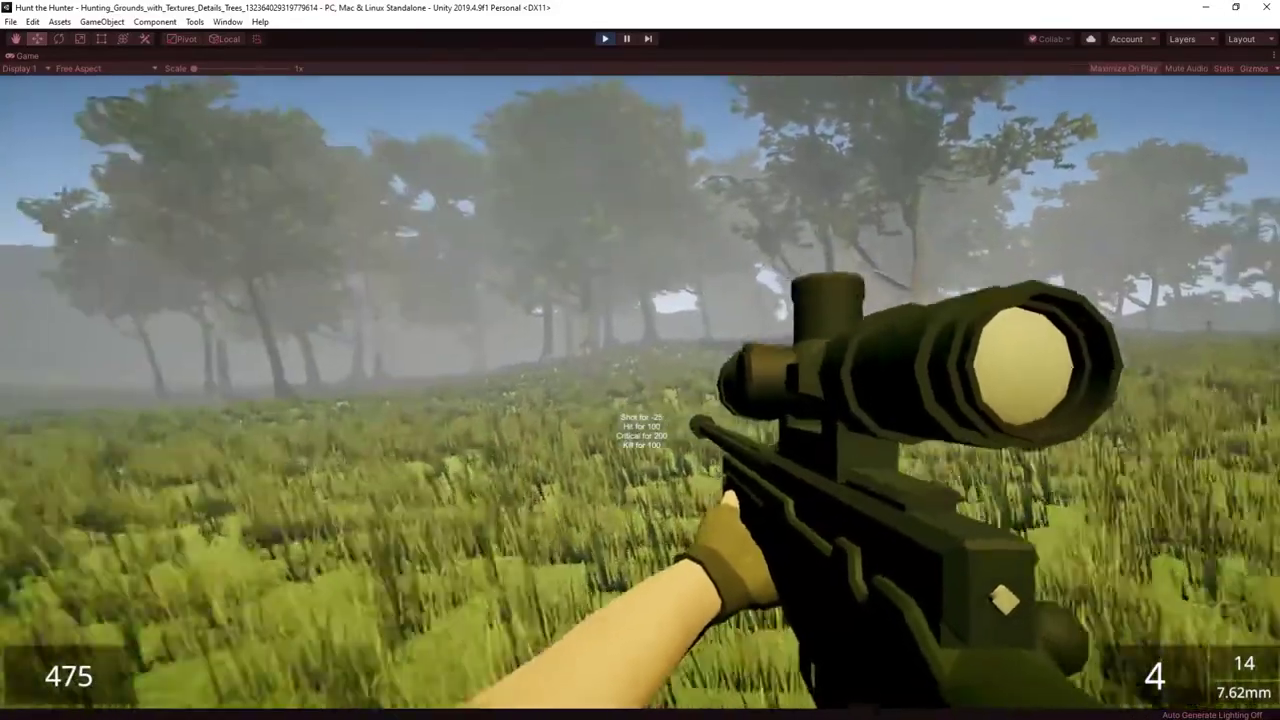
{"action": "key", "text": "w"}
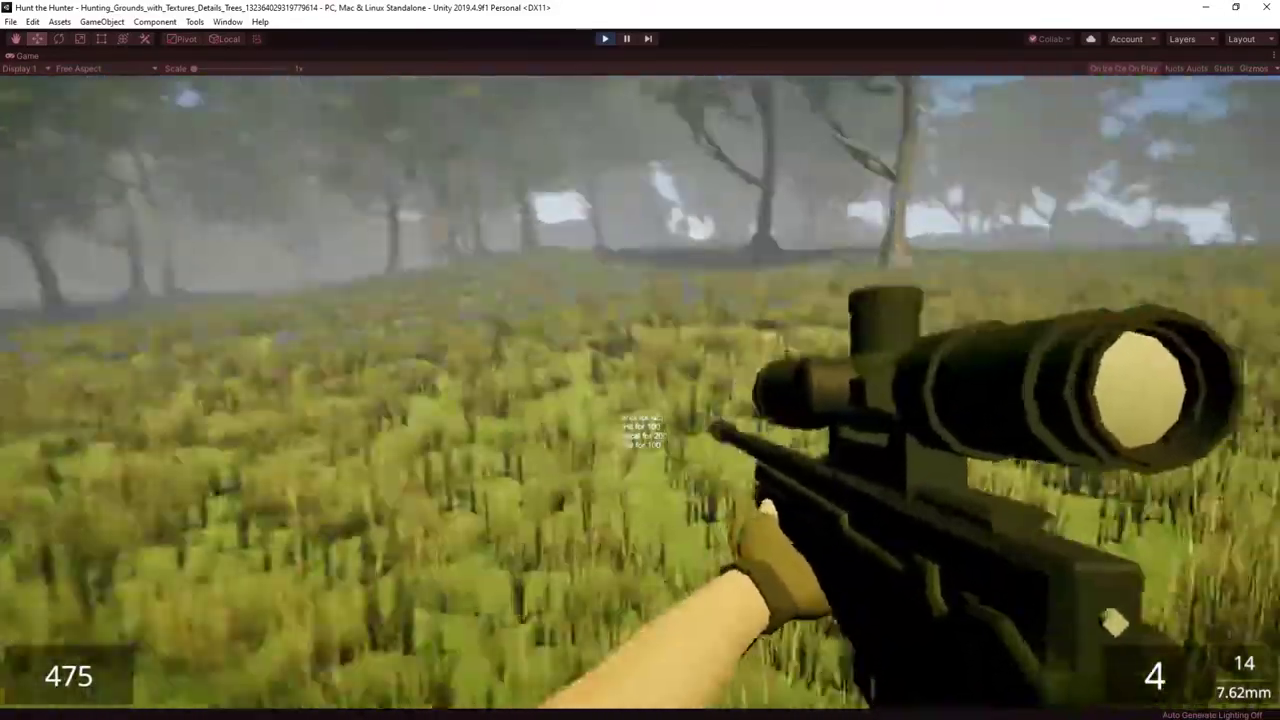
{"action": "key", "text": "w"}
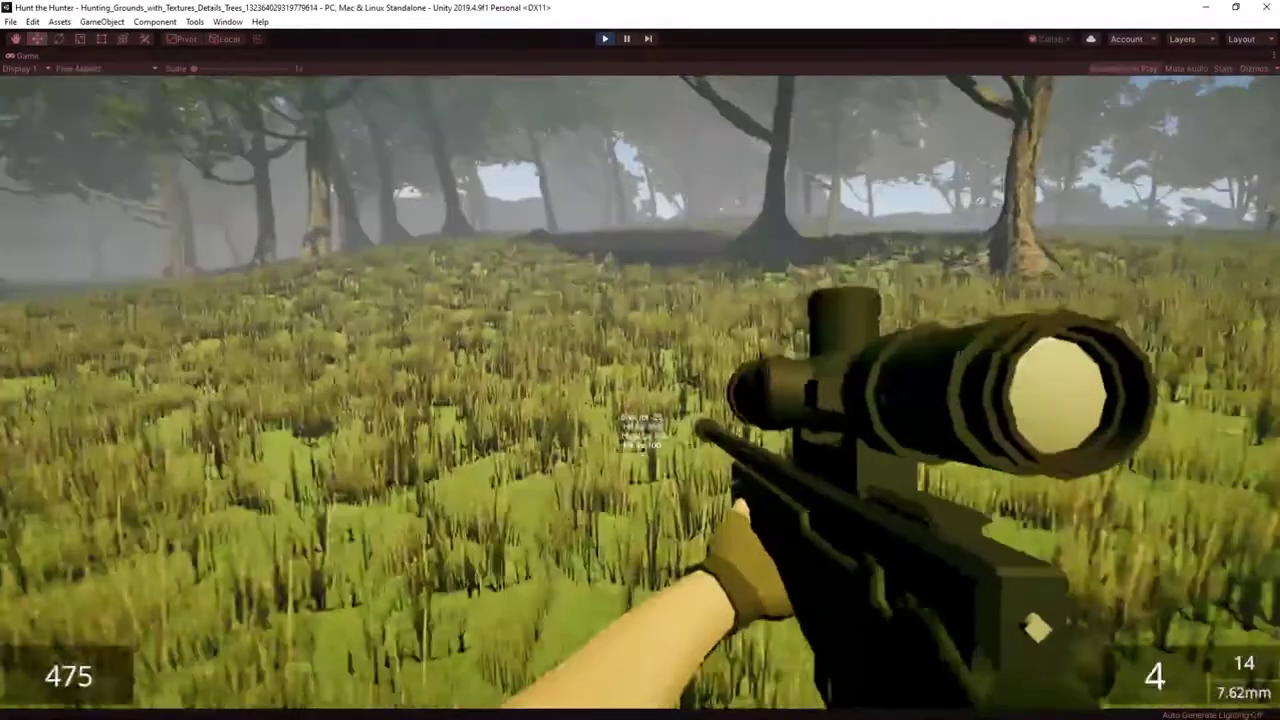
{"action": "key", "text": "w"}
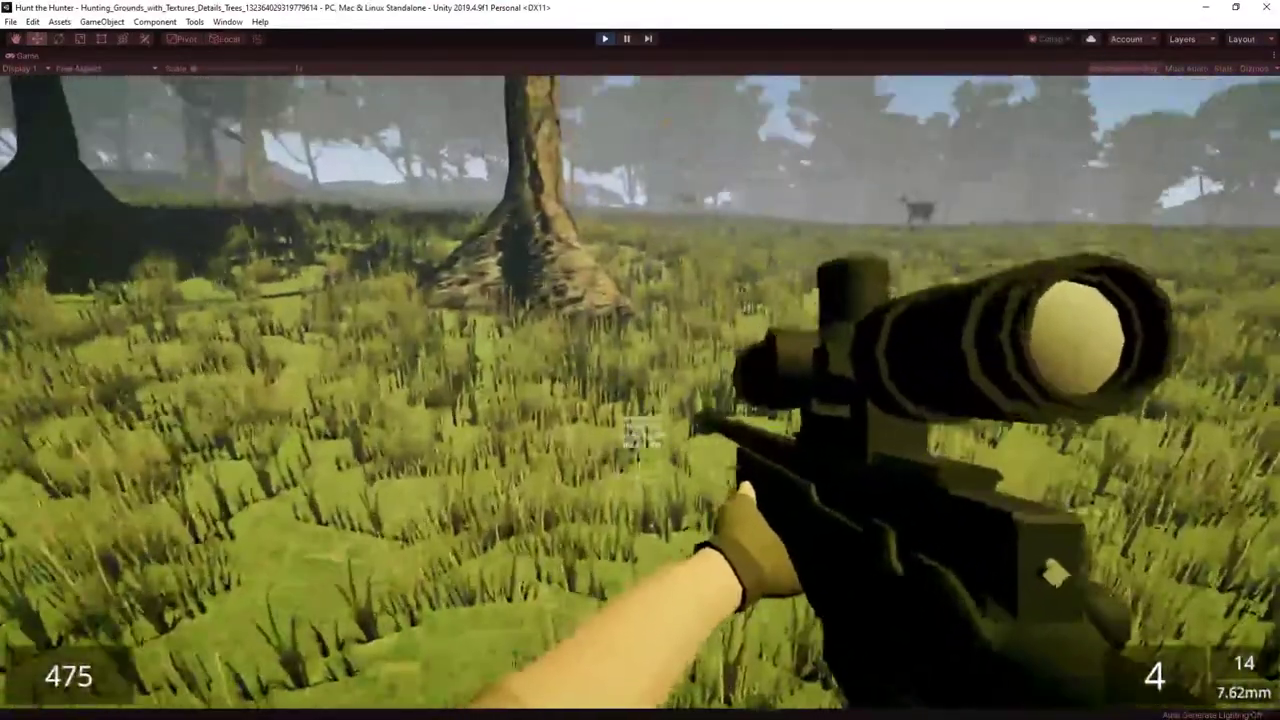